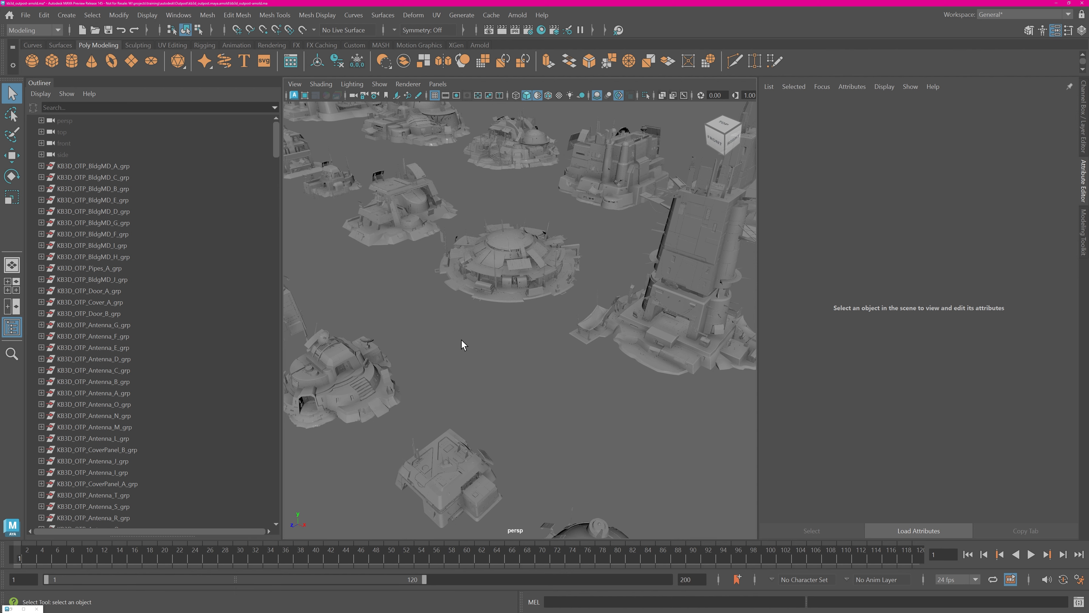
Step: Run the Python script that strips the "KB3D_OTP_" prefix from the names of all nodes in the scene
drag(276, 138, 153, 321)
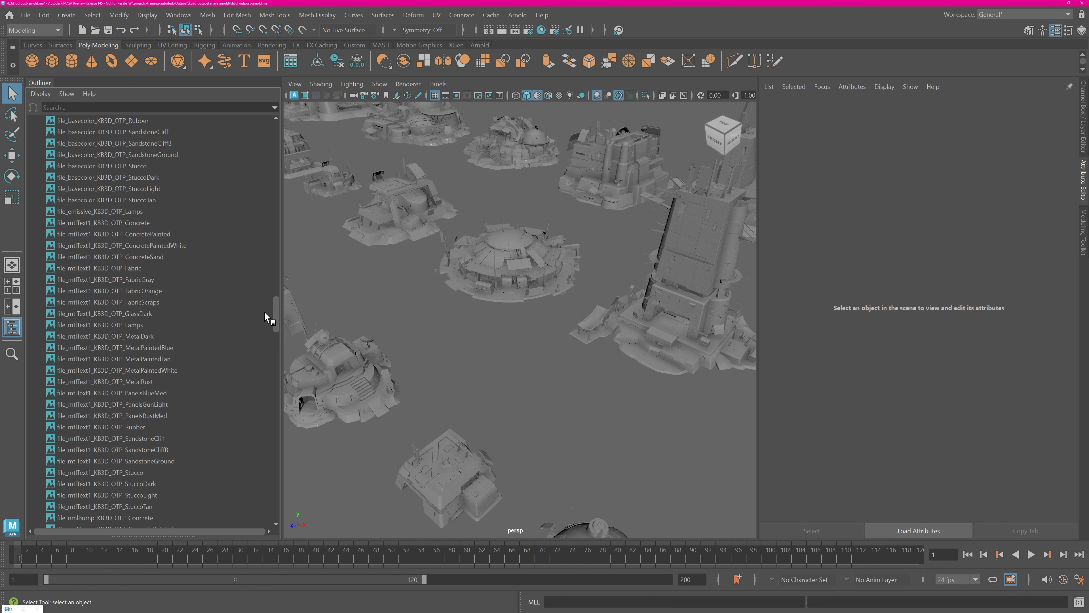
drag(276, 311, 331, 158)
click(1078, 602)
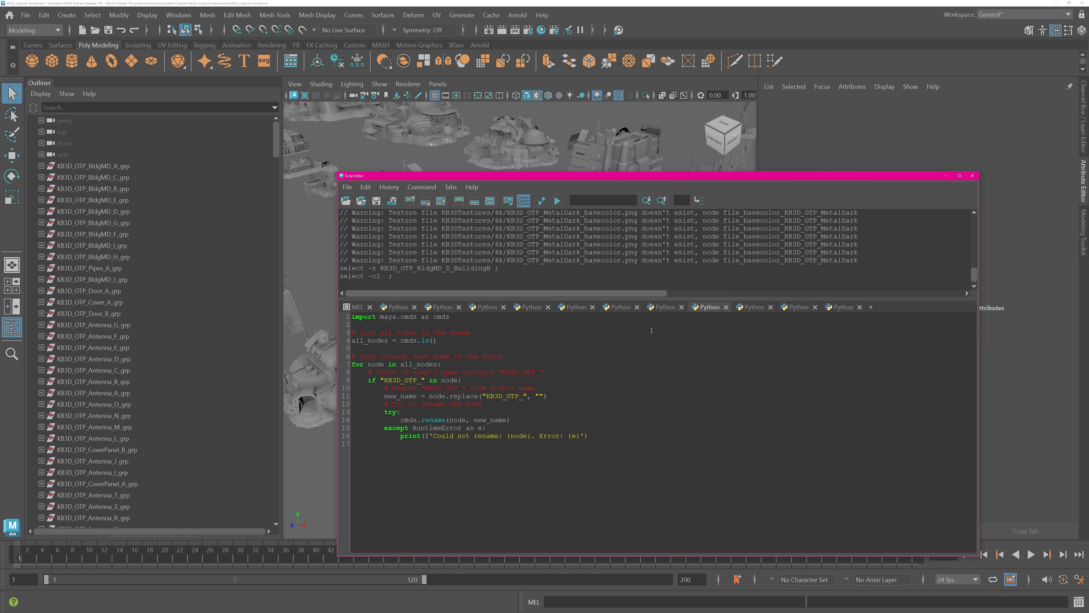
key(ctrl+a)
key(ctrl+Return)
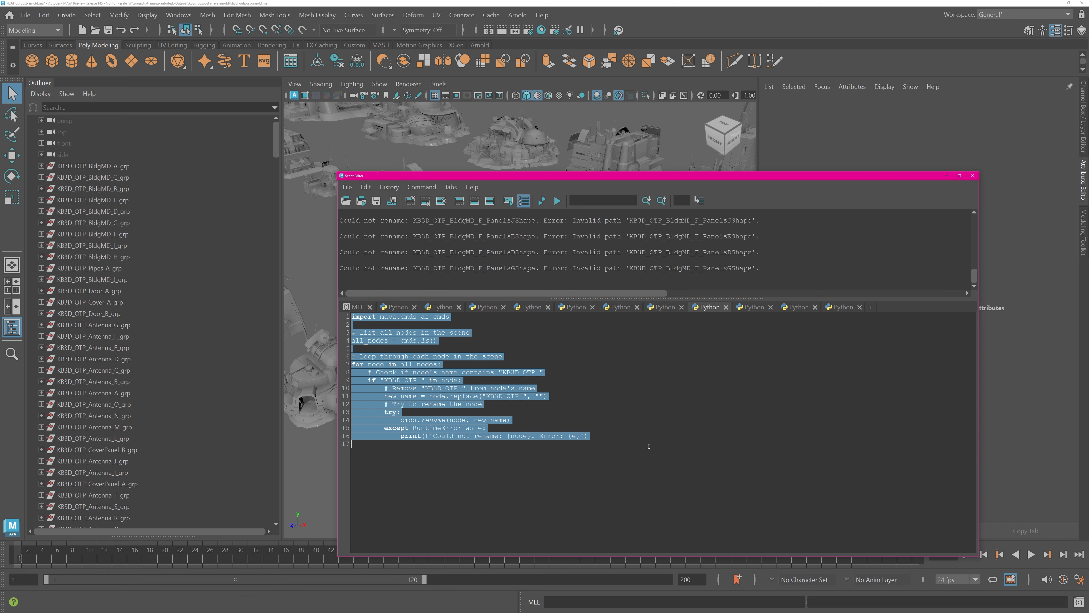
Step: Check the renamed groups in the Outliner, including the child objects of the BldgMD_A group
click(41, 166)
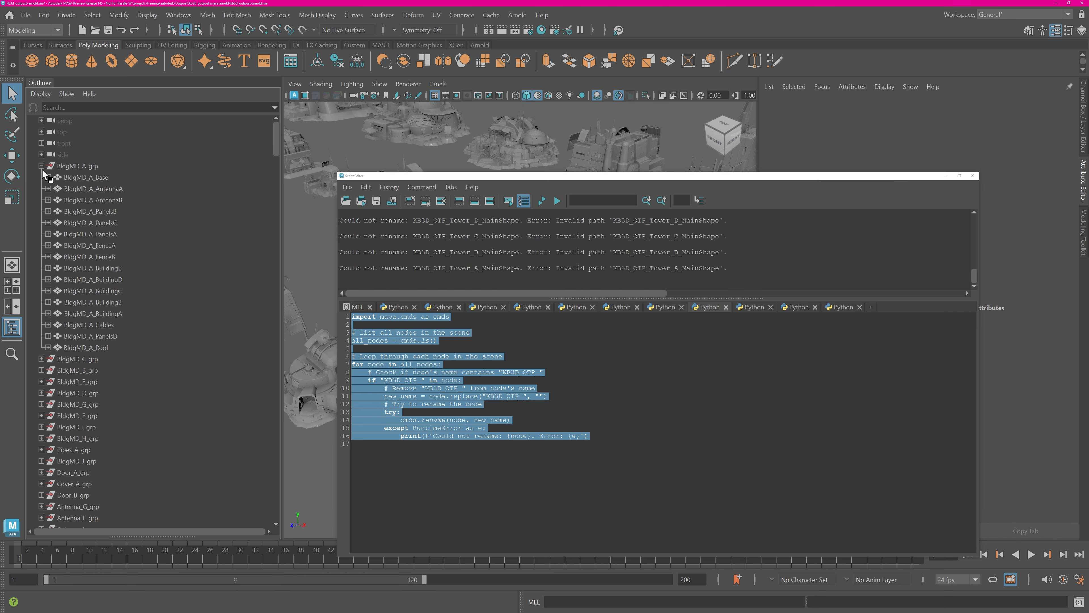
click(42, 166)
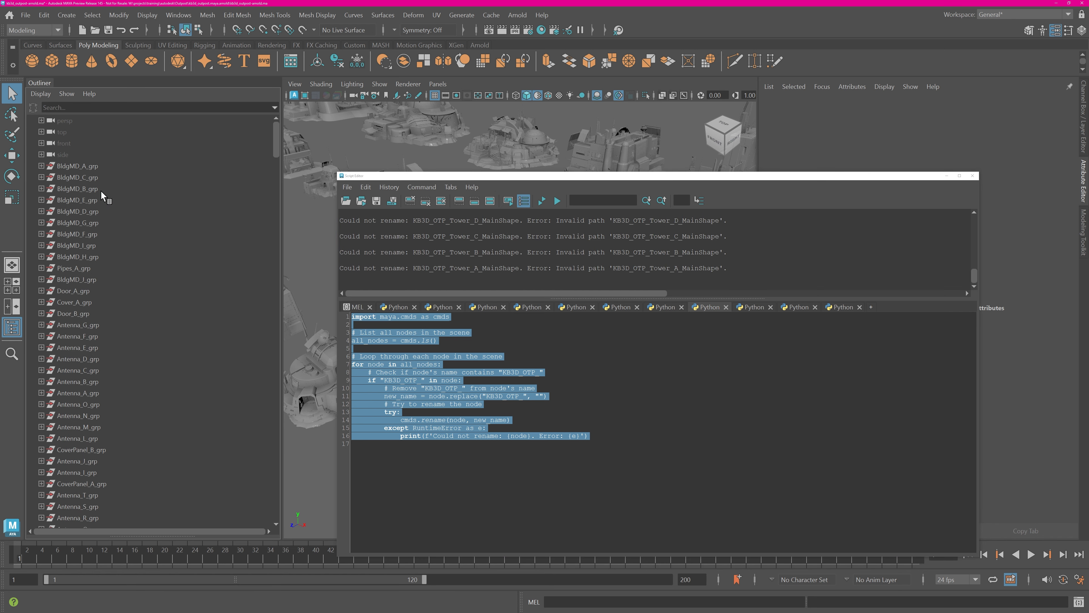
mouse_move(275, 146)
mouse_down()
mouse_move(306, 457)
mouse_move(291, 159)
mouse_up()
click(668, 214)
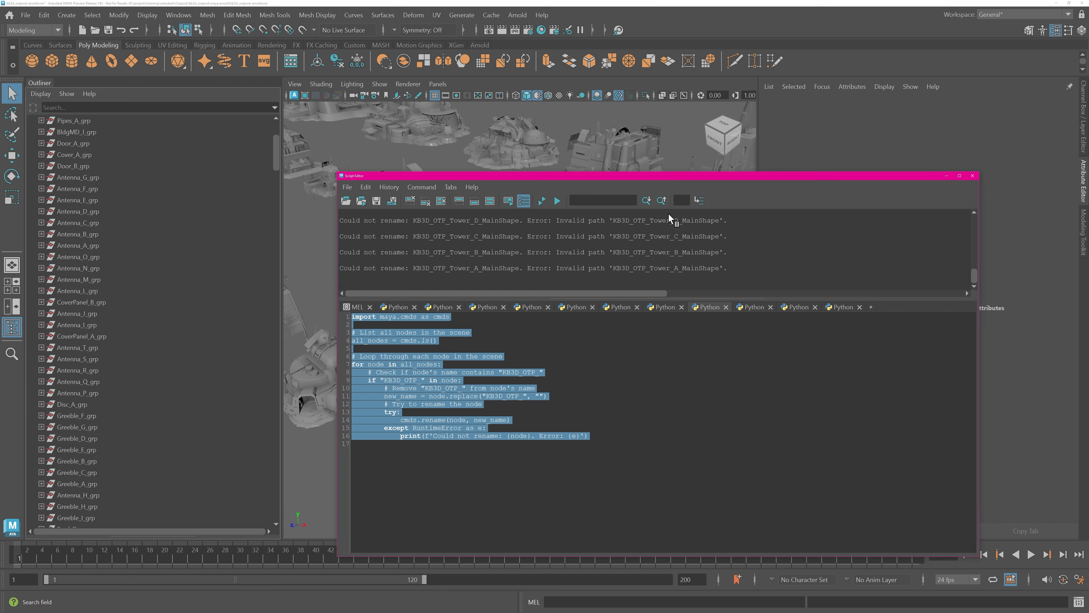
Step: Shrink the Script Editor and inspect the base color image path of the MetalPaintedWhite material on the round building's roof
drag(979, 172, 870, 276)
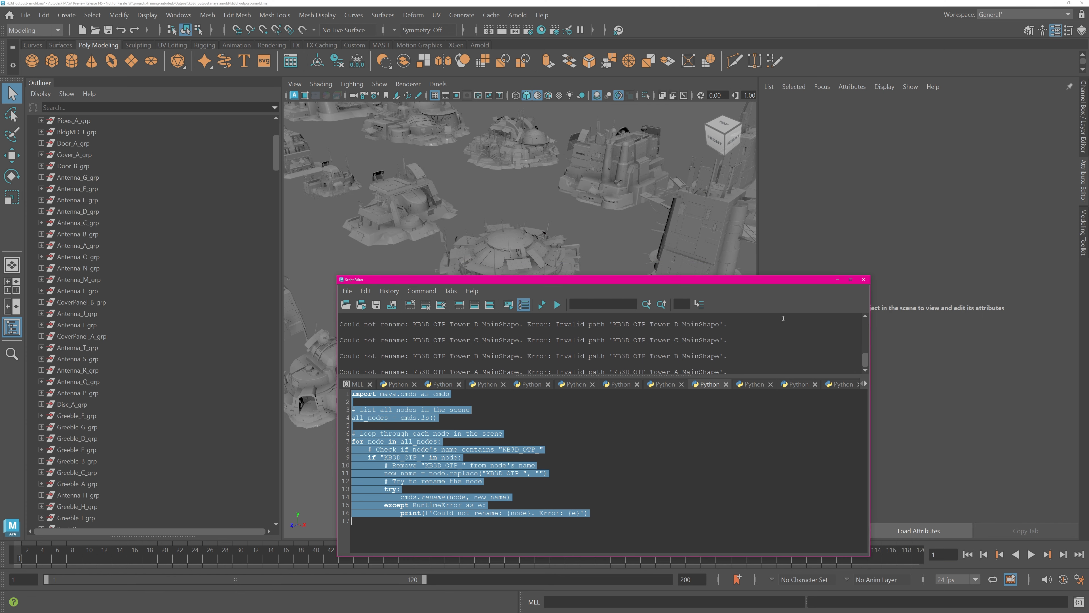
click(521, 243)
click(1004, 106)
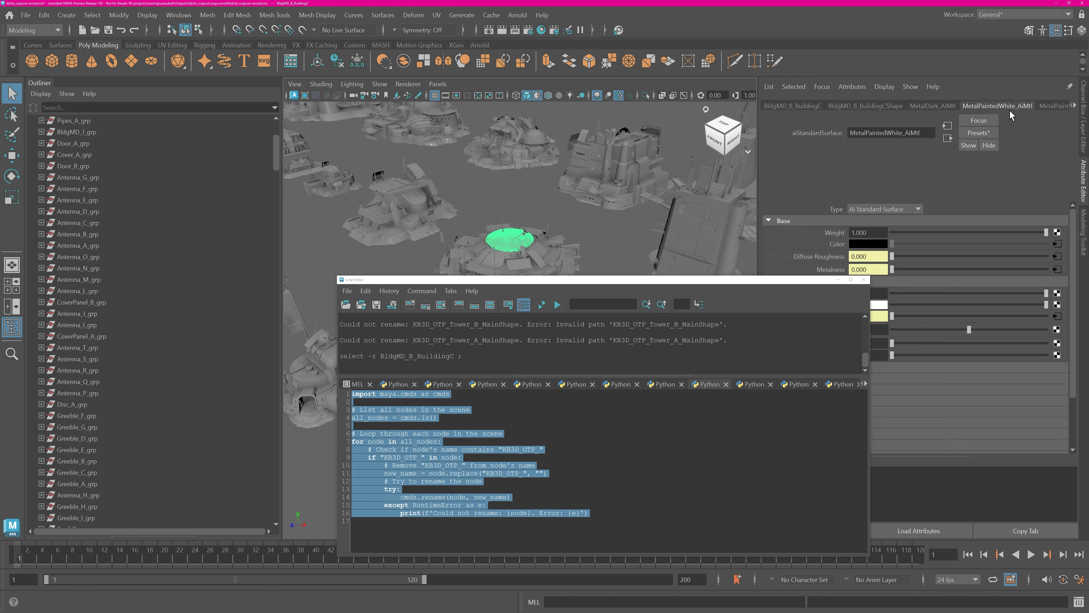
click(1057, 244)
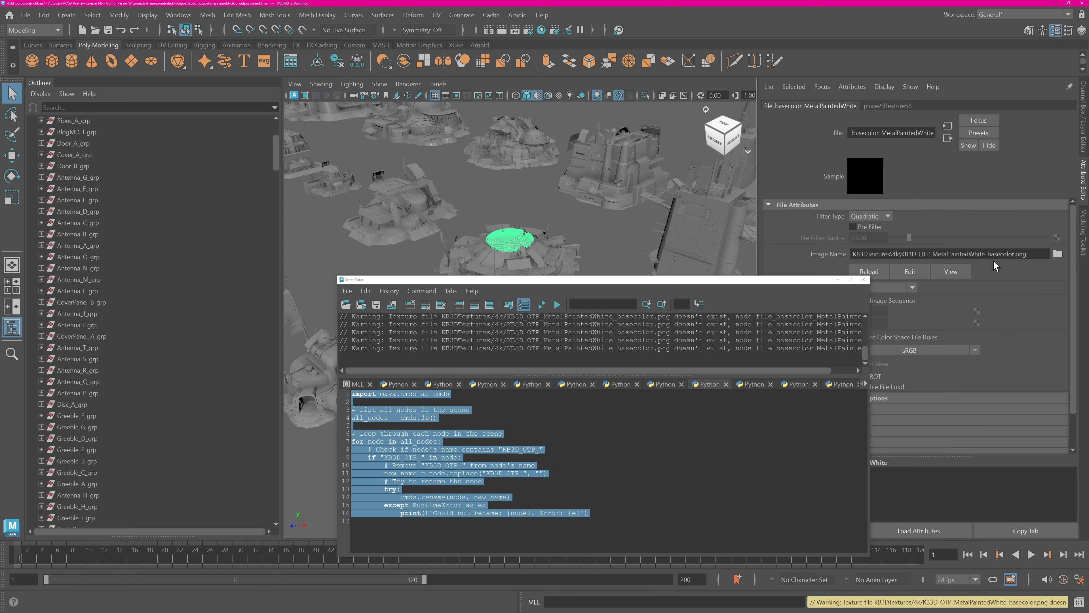
drag(901, 254, 932, 254)
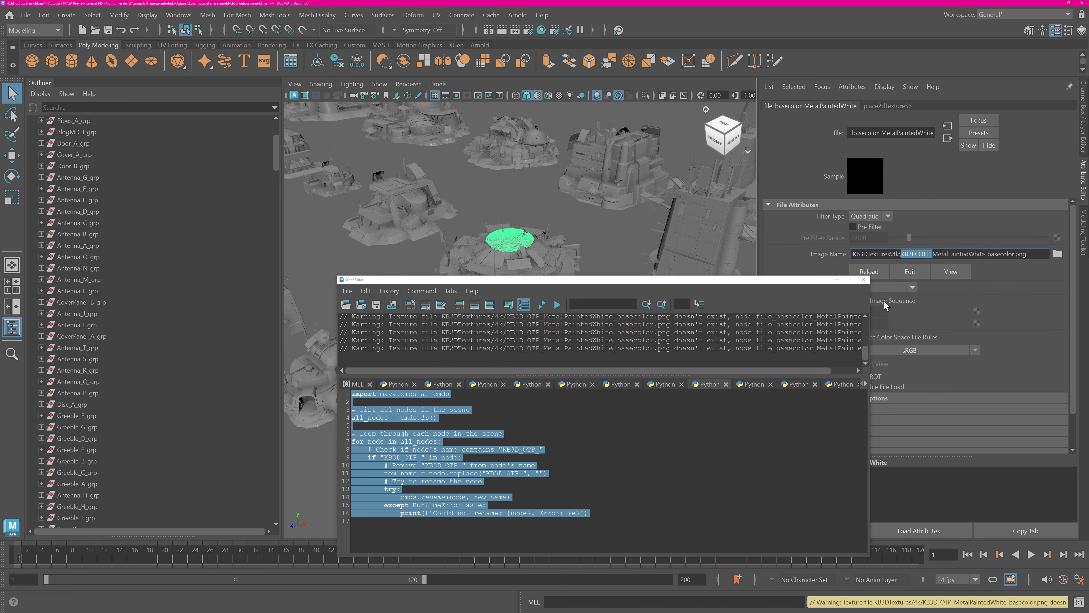
Step: Run the scripts that remove "KB3D_OTP_" from the texture file names in the 4k folder and from the file nodes' texture paths
click(620, 480)
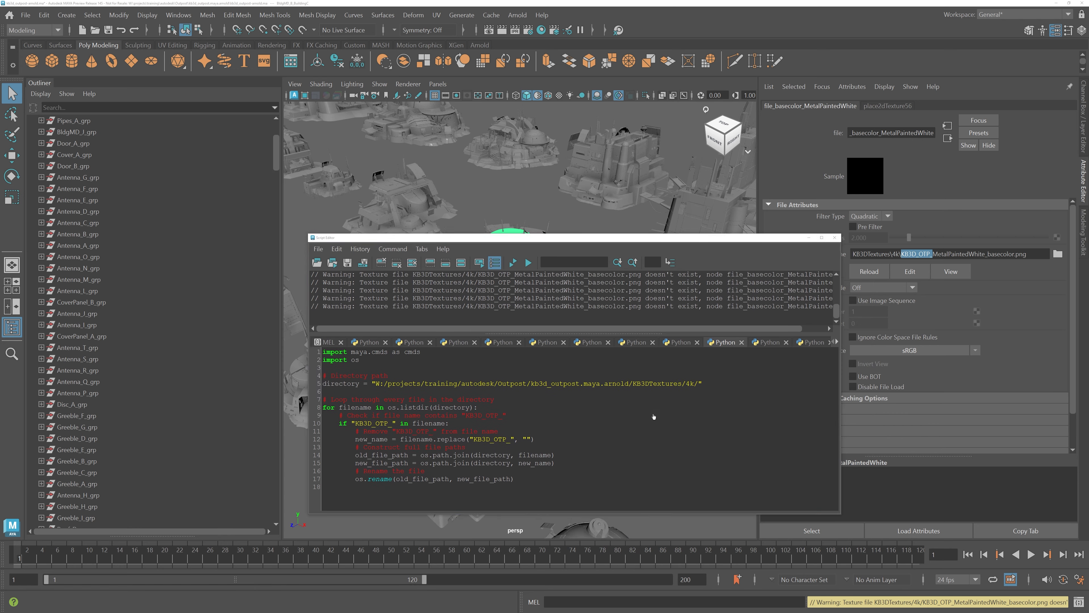
key(ctrl+a)
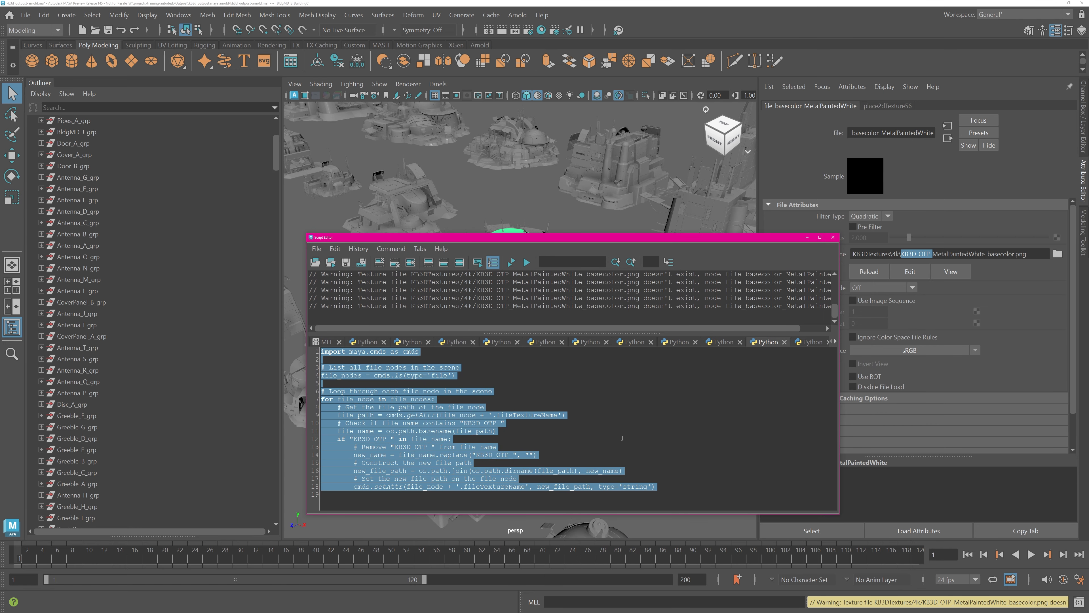
key(ctrl+Return)
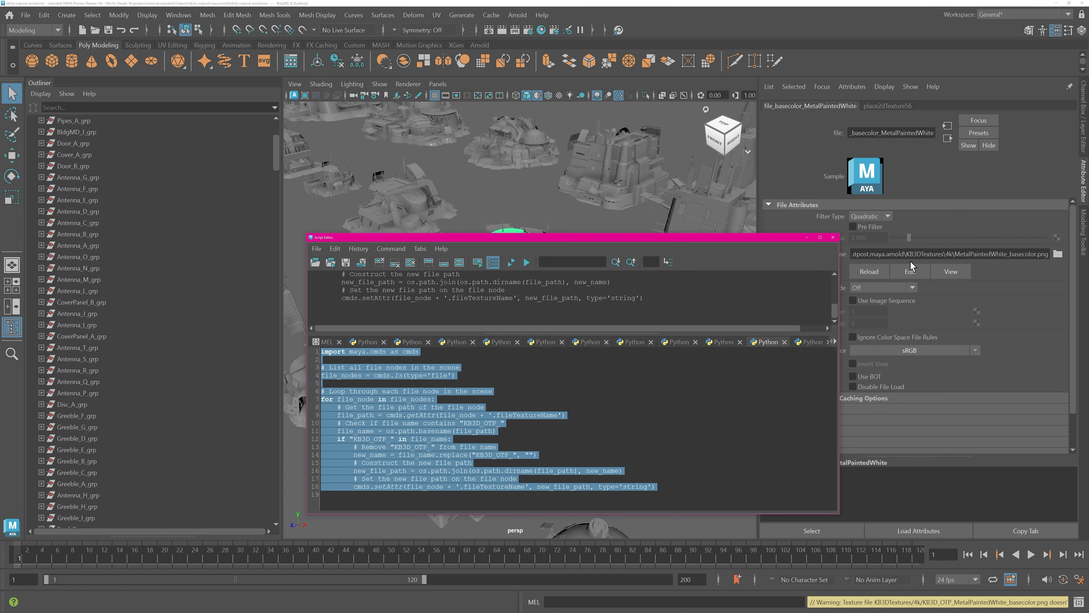
Step: Review the full image path of the MetalPaintedWhite file node, then minimize the Script Editor and clear the selection
click(986, 254)
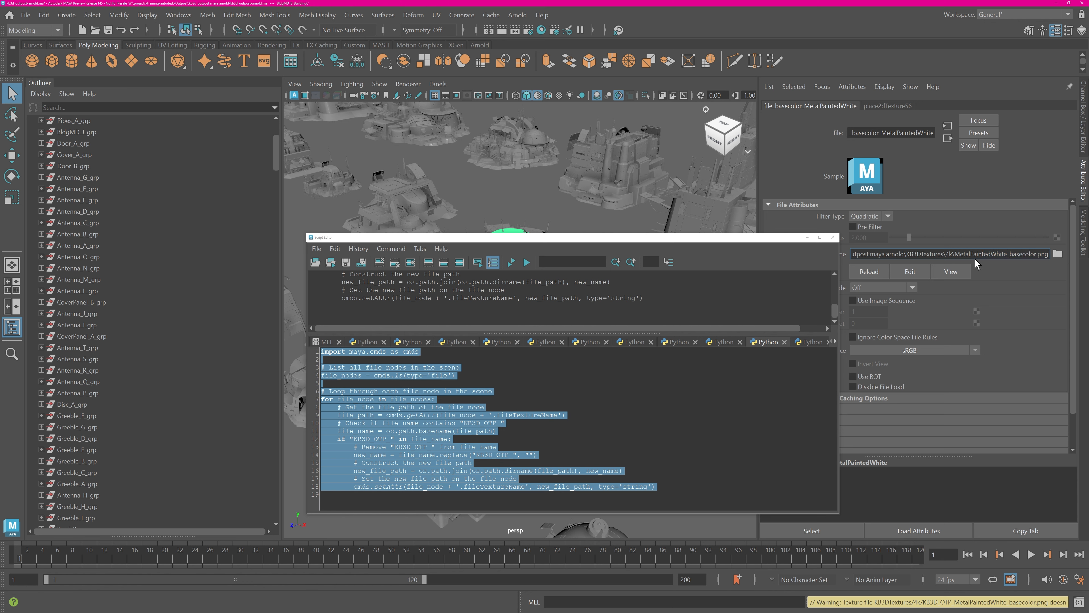
key(Home)
click(836, 267)
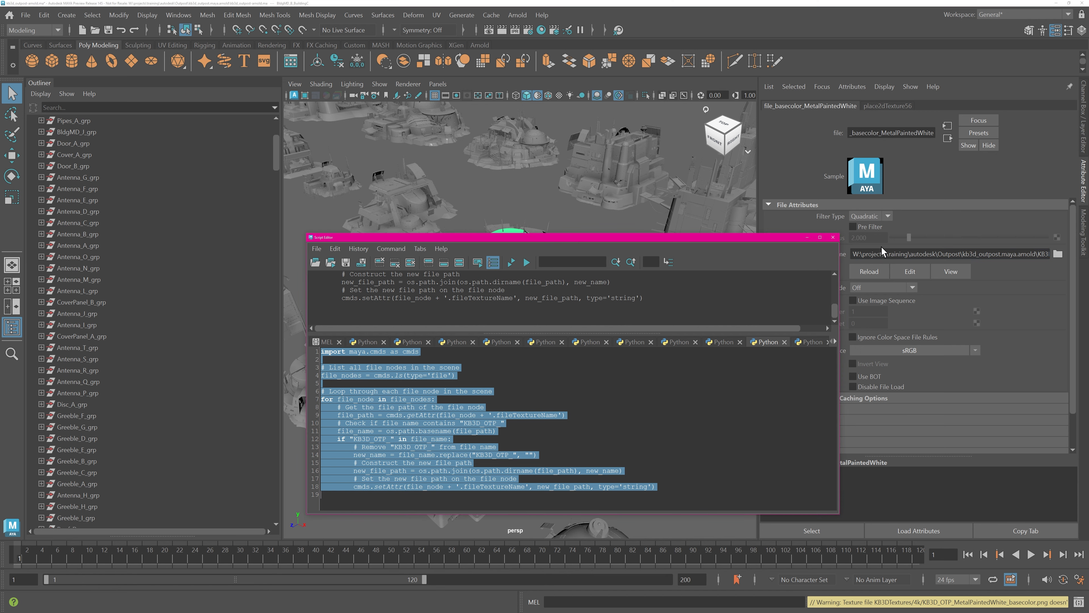
click(807, 237)
click(550, 333)
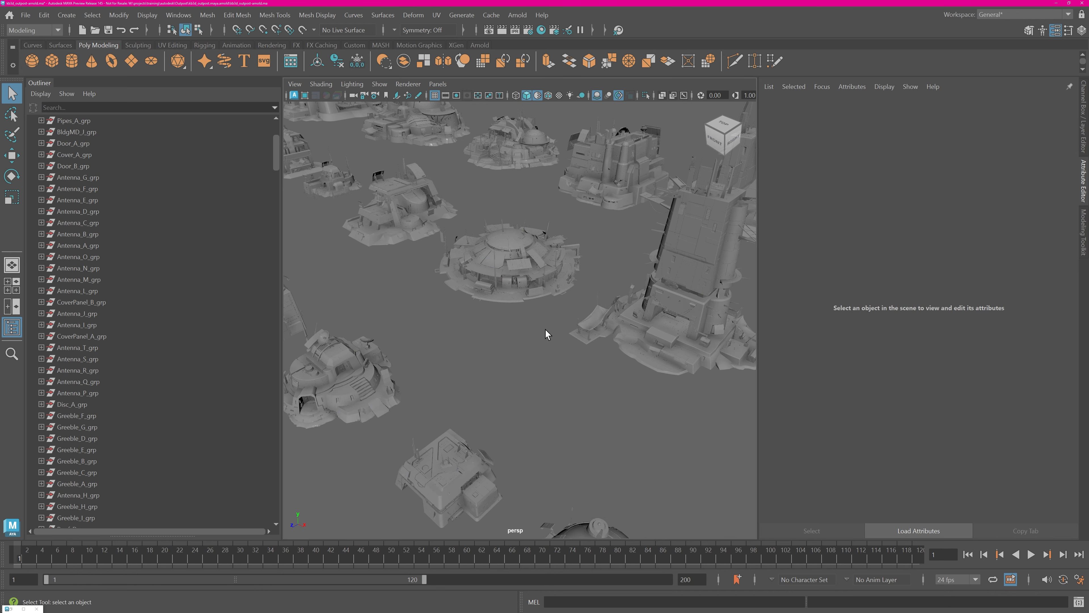
Step: Add an Arnold Skydome light to the scene
click(517, 16)
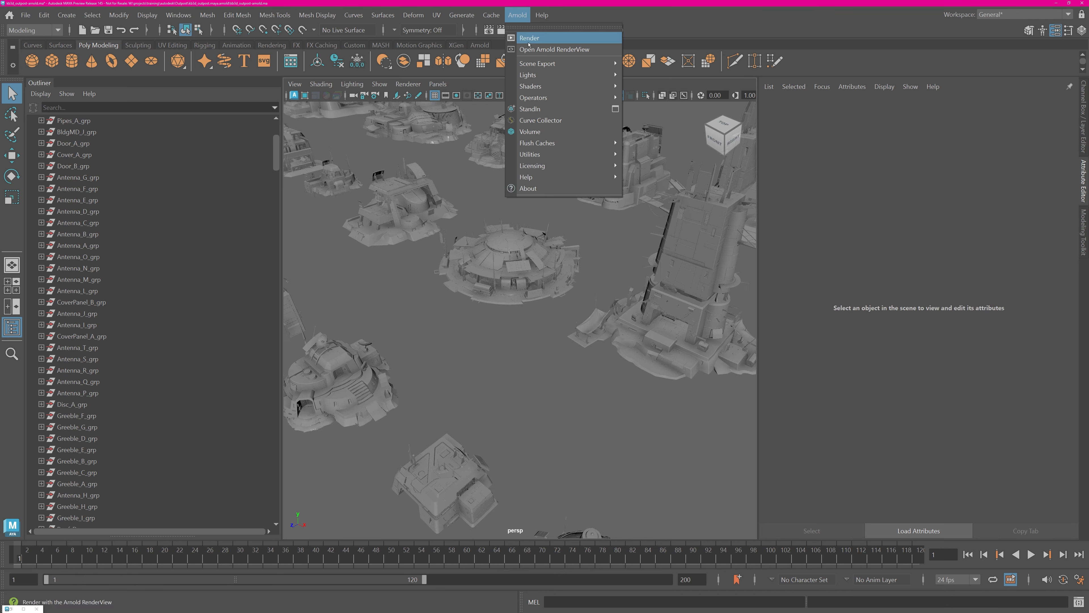
mouse_move(593, 81)
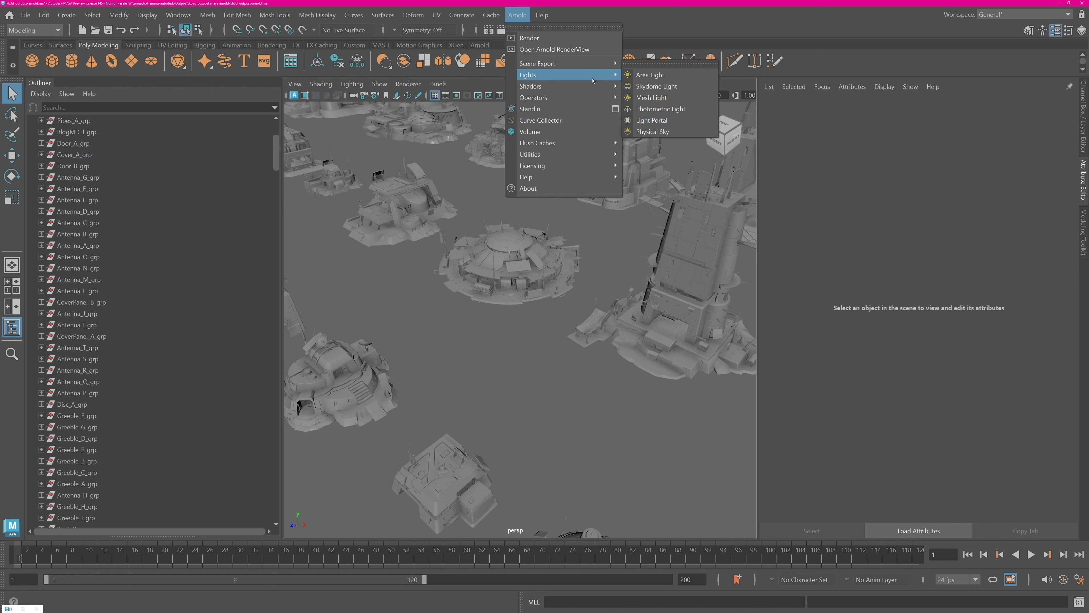
click(656, 86)
Step: Save the scene as a new file
click(25, 15)
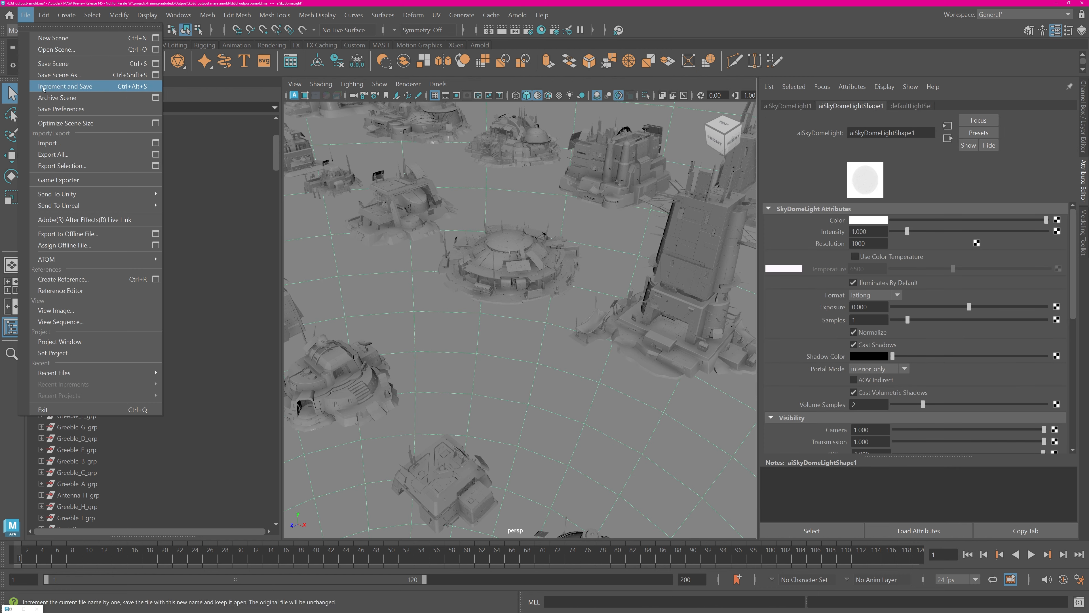
click(59, 74)
key(Return)
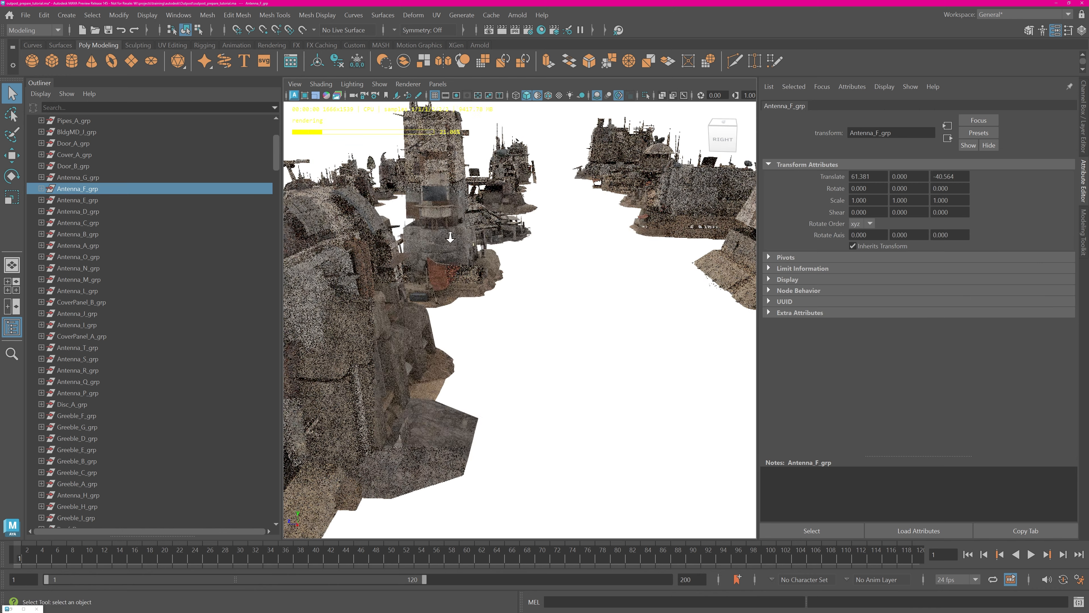
Step: Start an Arnold USD export of the whole scene into the folder W:\projects\training\autodesk\Outpost\arnold_usd
alt+drag(454, 240, 583, 266)
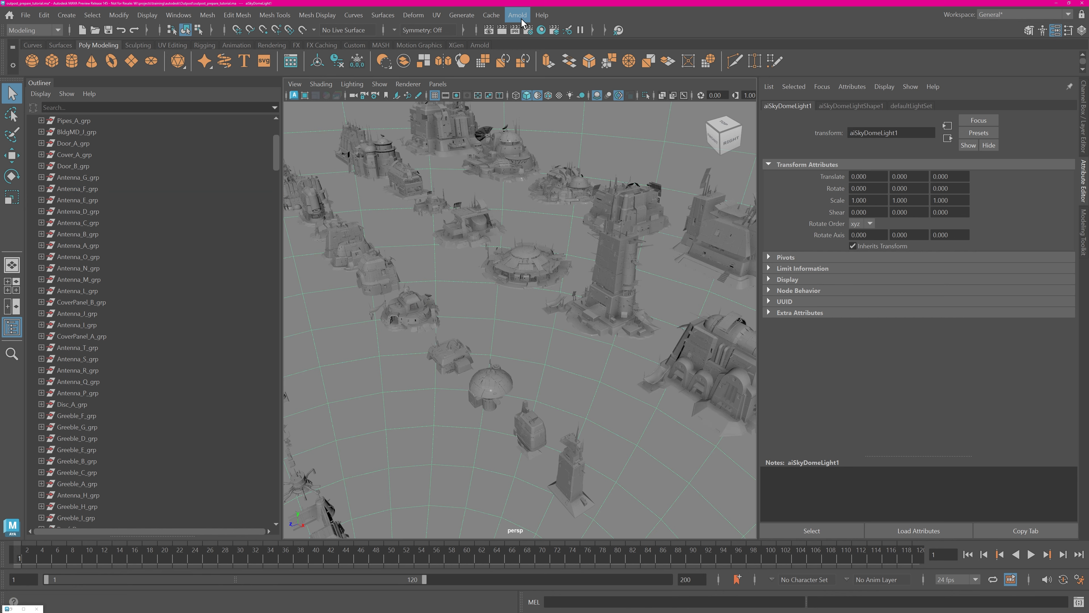
click(523, 17)
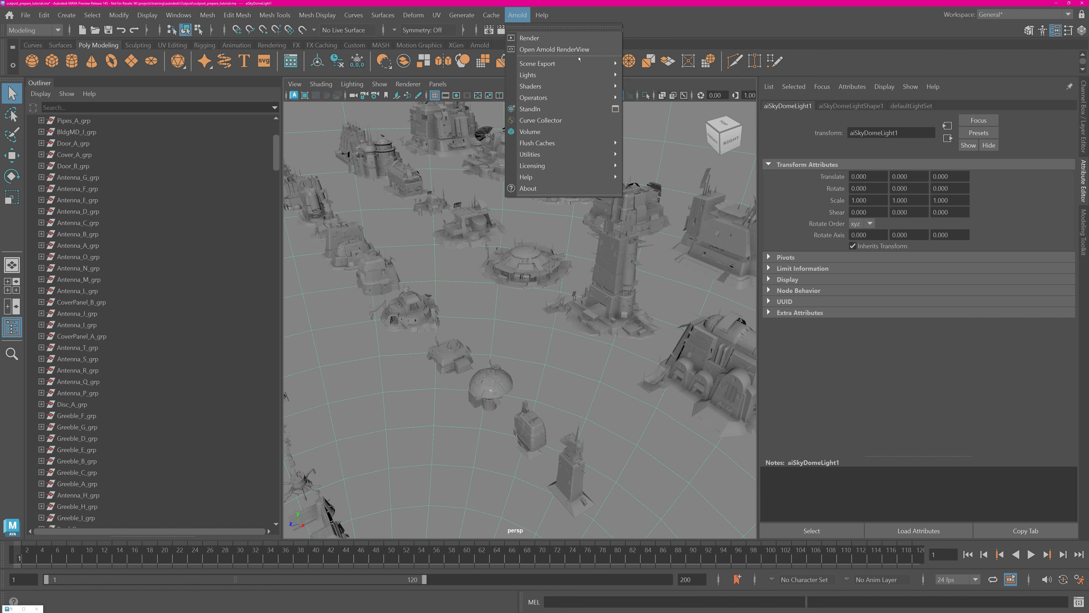
mouse_move(574, 64)
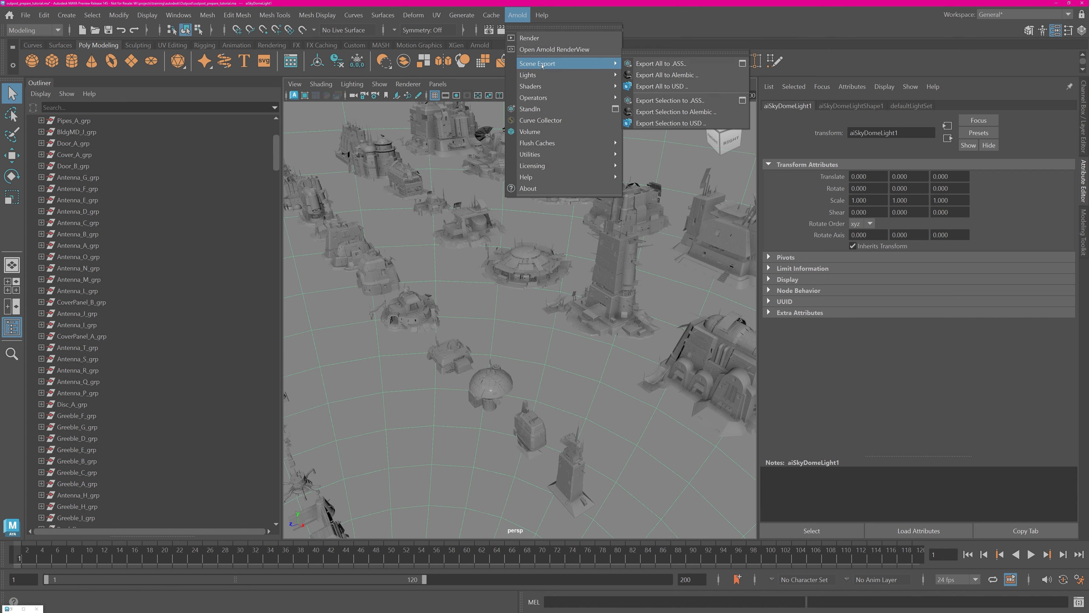
click(677, 88)
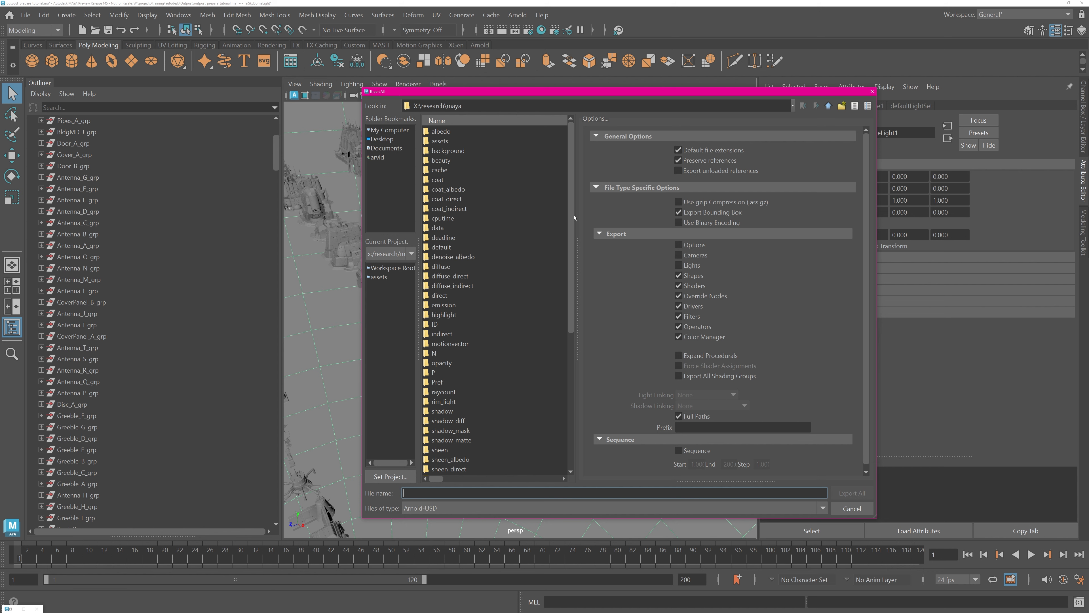
click(390, 131)
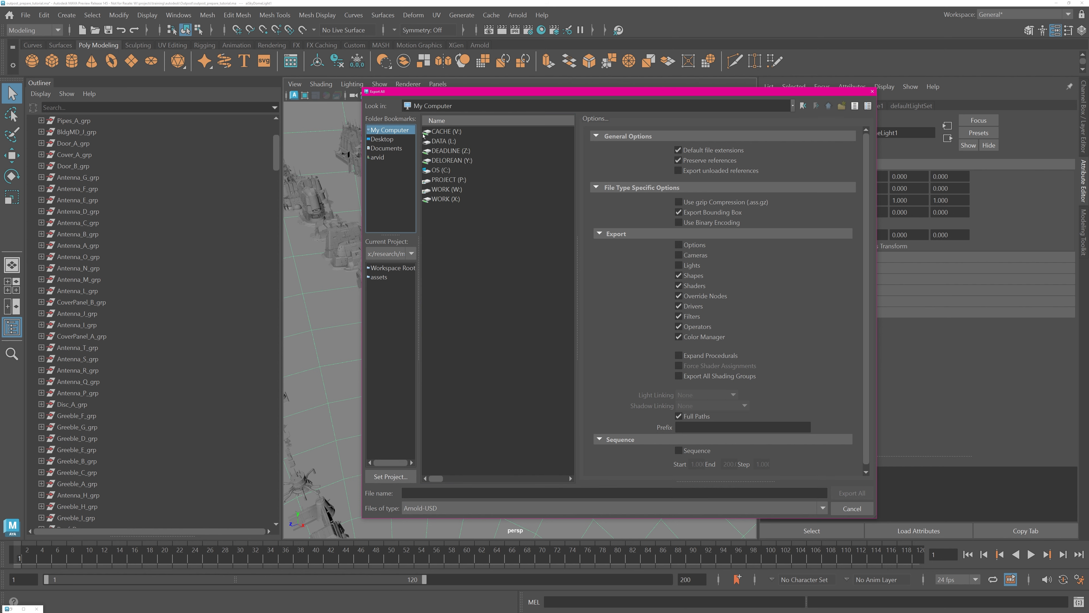
double_click(456, 193)
click(458, 192)
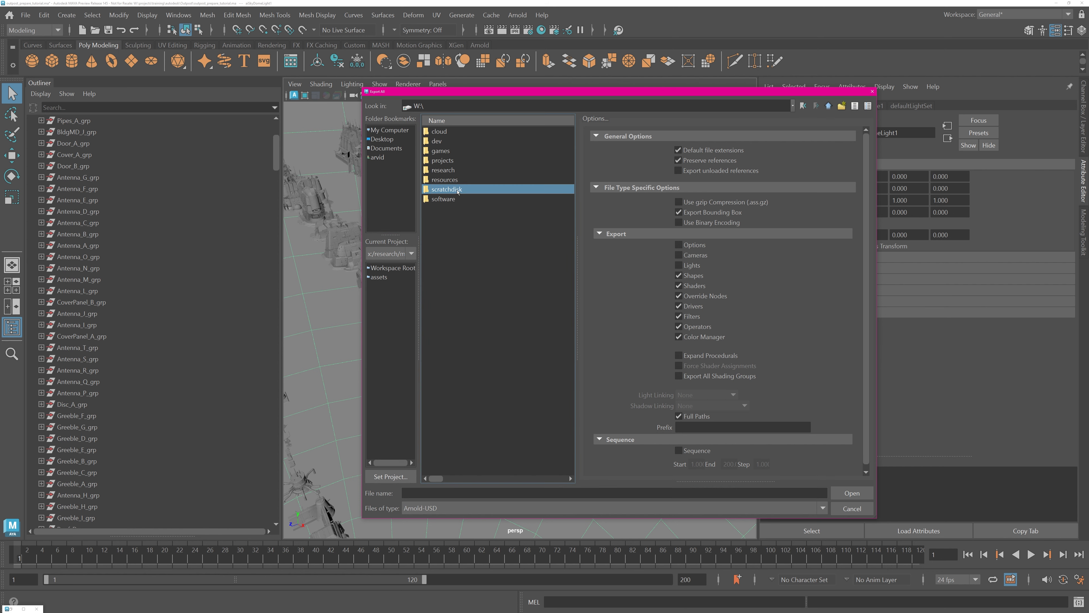
click(451, 200)
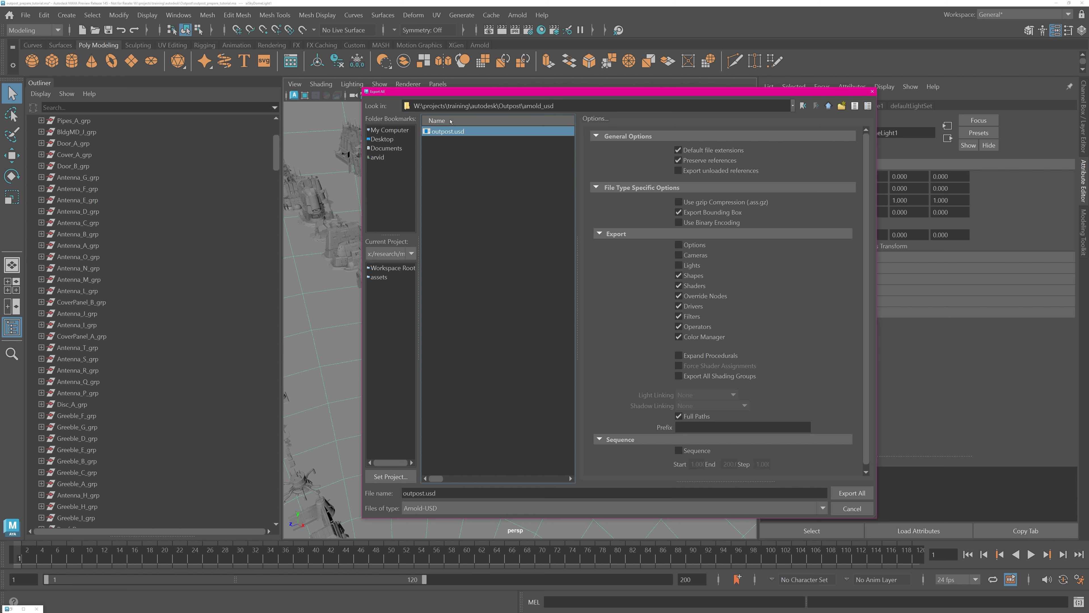
Step: Name the export file outpost_training.usd
click(428, 493)
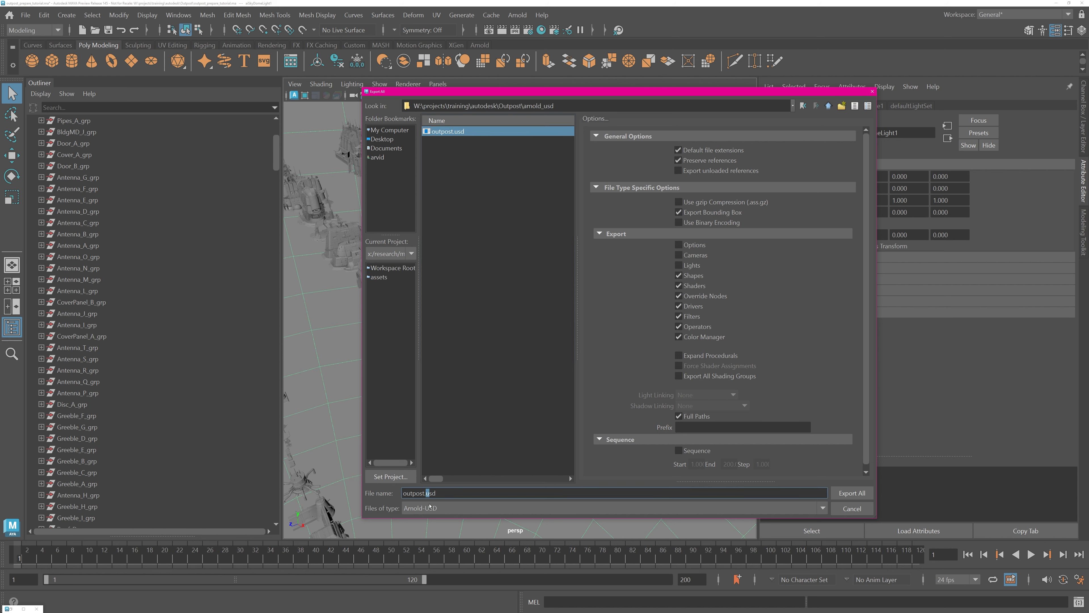
key(Left)
text(_t)
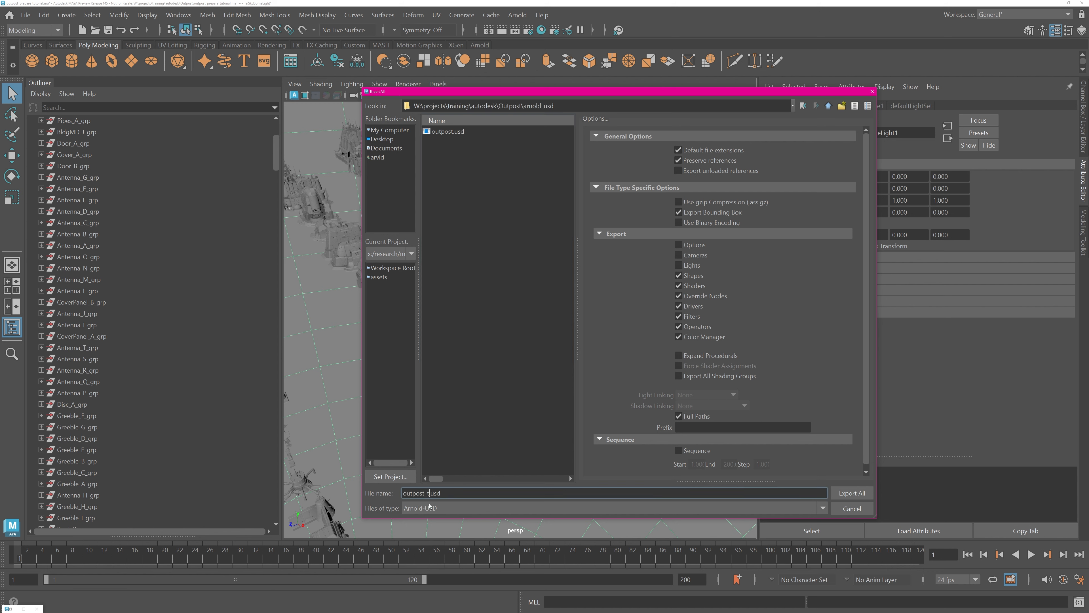
text(raining)
Step: Exclude Color Manager, Operators, Filters and Drivers from the USD export and export the scene
click(678, 337)
click(679, 327)
click(703, 317)
click(709, 305)
click(851, 493)
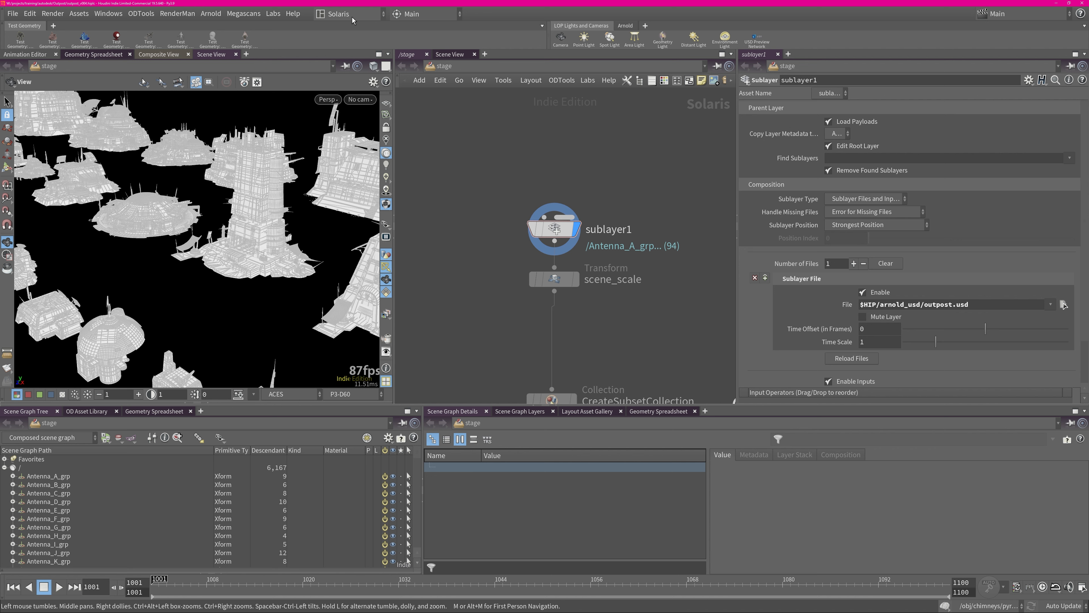
Step: Switch to Houdini, choose the Solaris desktop and add a new Sublayer node next to sublayer1 in the stage network
click(353, 16)
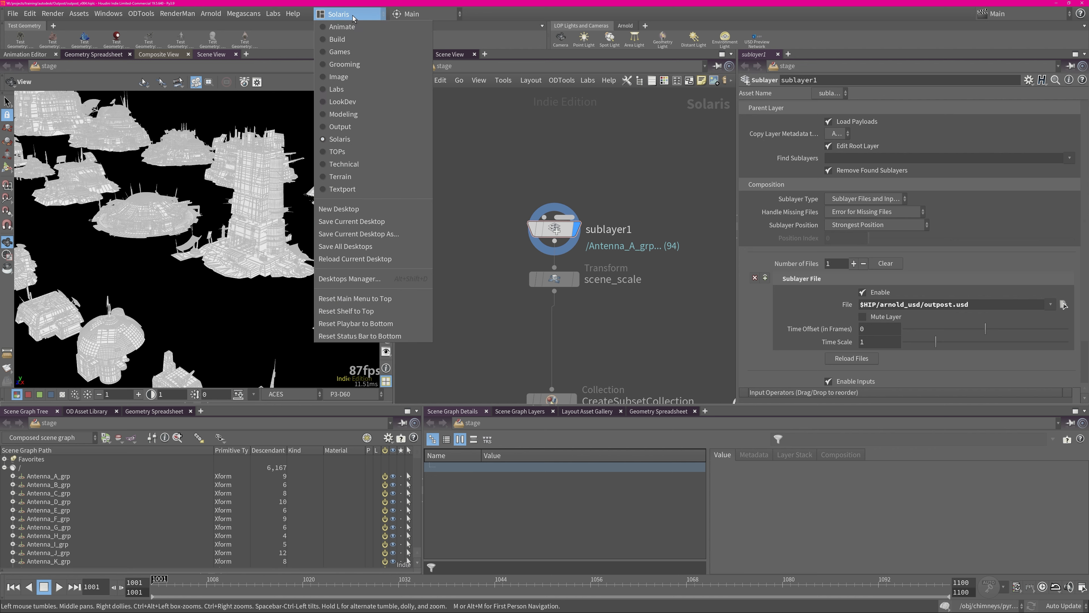
click(345, 139)
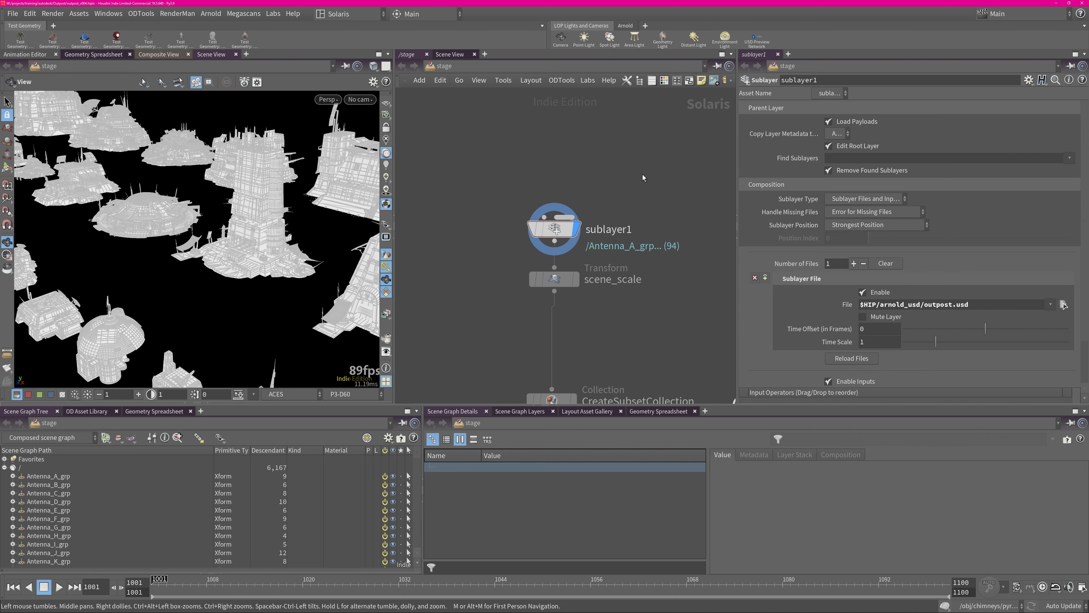
middle_drag(643, 174, 596, 189)
scroll(585, 286, up, 1)
key(Tab)
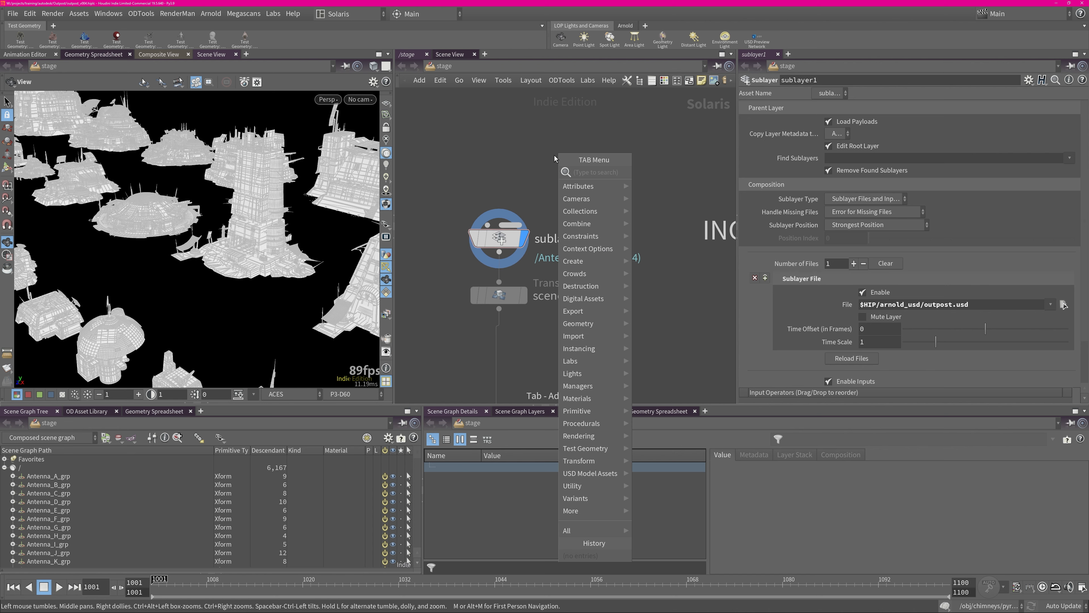
text(sub)
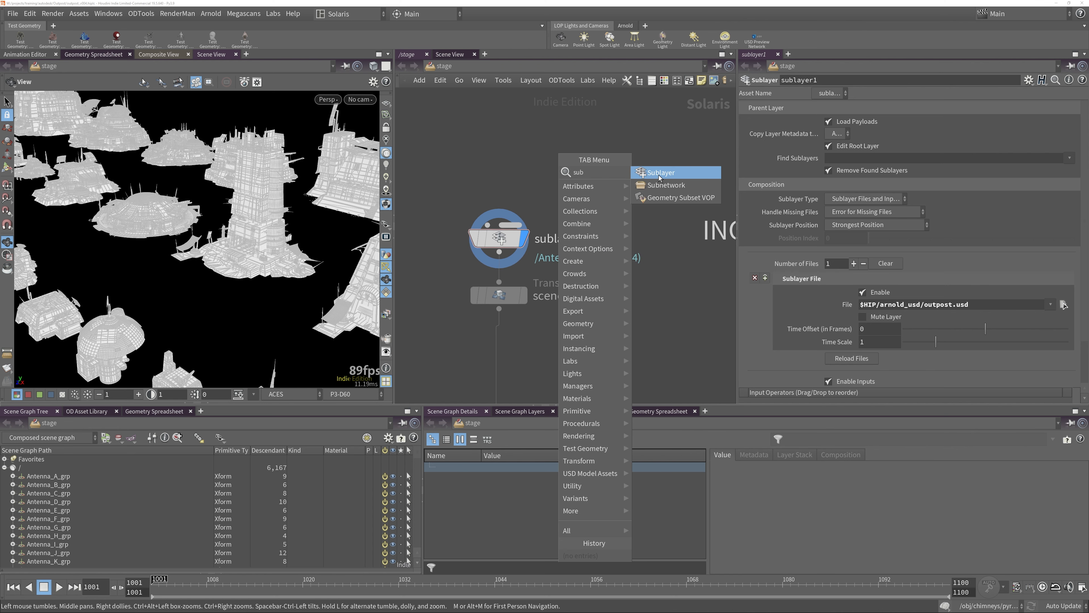
click(660, 178)
click(619, 169)
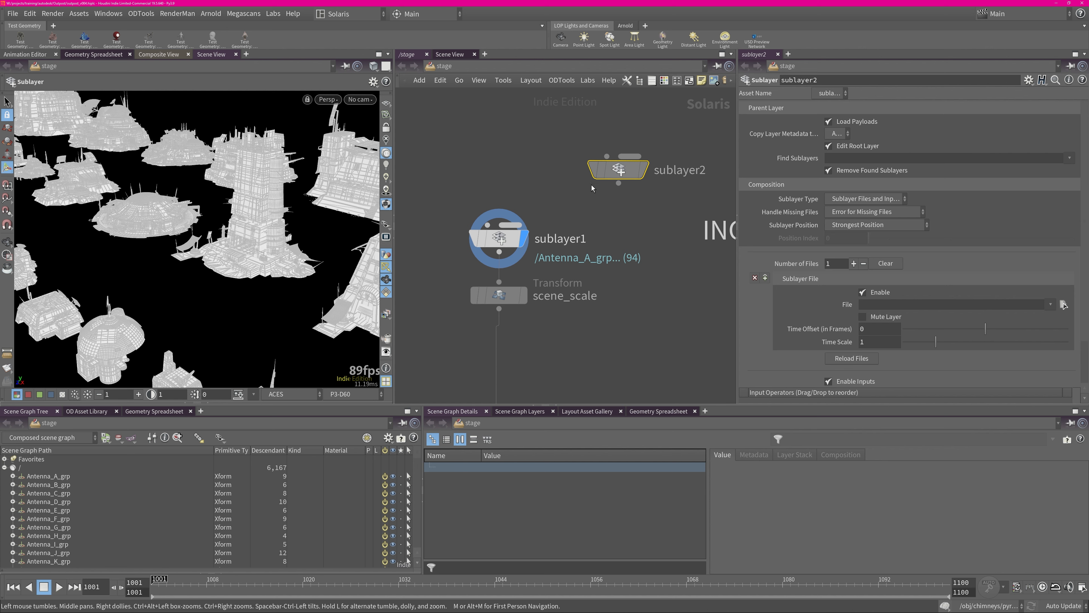
Step: Delete the sublayer2 node, then check the file path in sublayer1 and view the whole loaded kit
key(Delete)
click(892, 305)
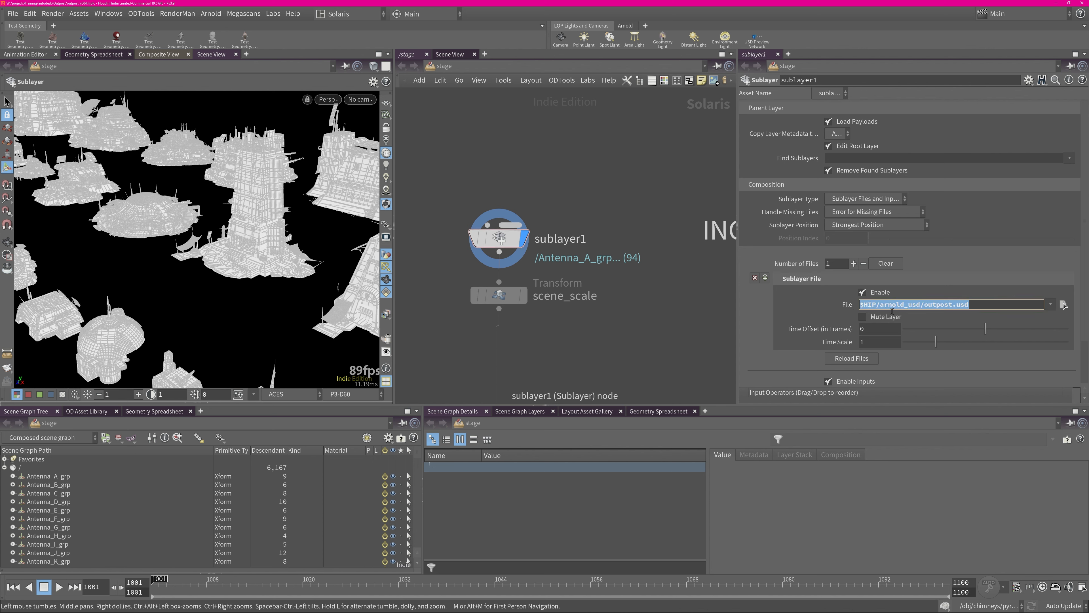
mouse_move(503, 246)
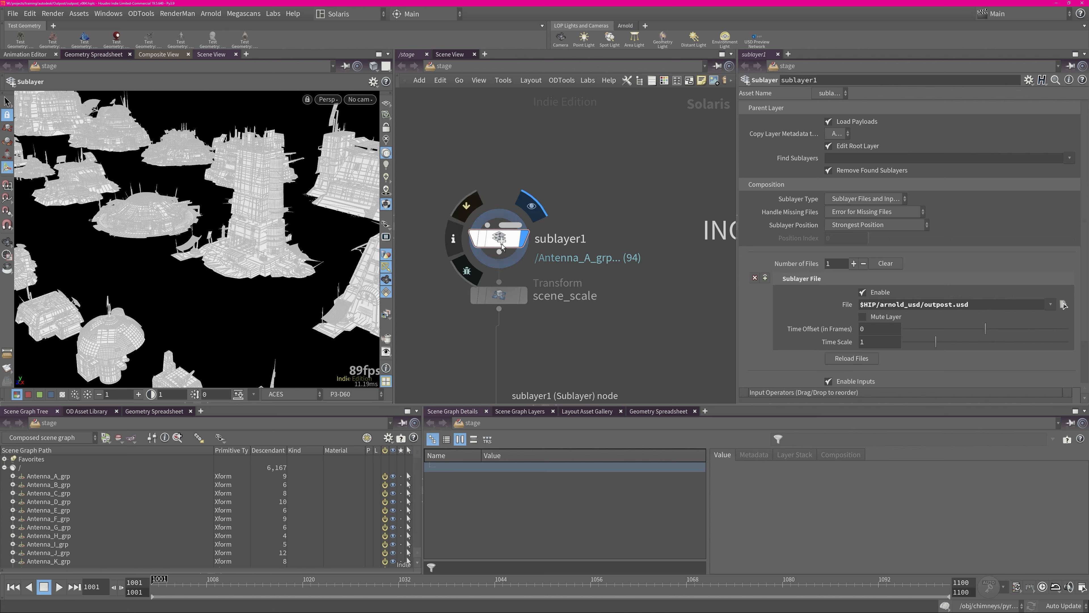
scroll(287, 262, down, 5)
alt+drag(287, 261, 262, 267)
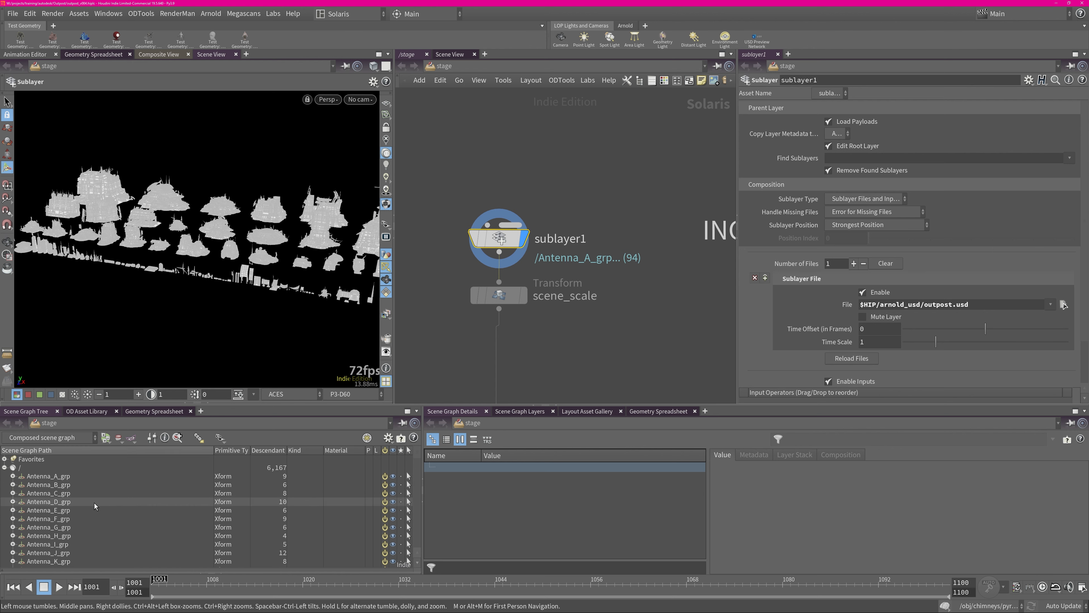
Step: Look through the materials in the scene graph and inspect the aiNrmlMapGlassDark shader inside GlassDark_AiMtl
drag(418, 465, 419, 577)
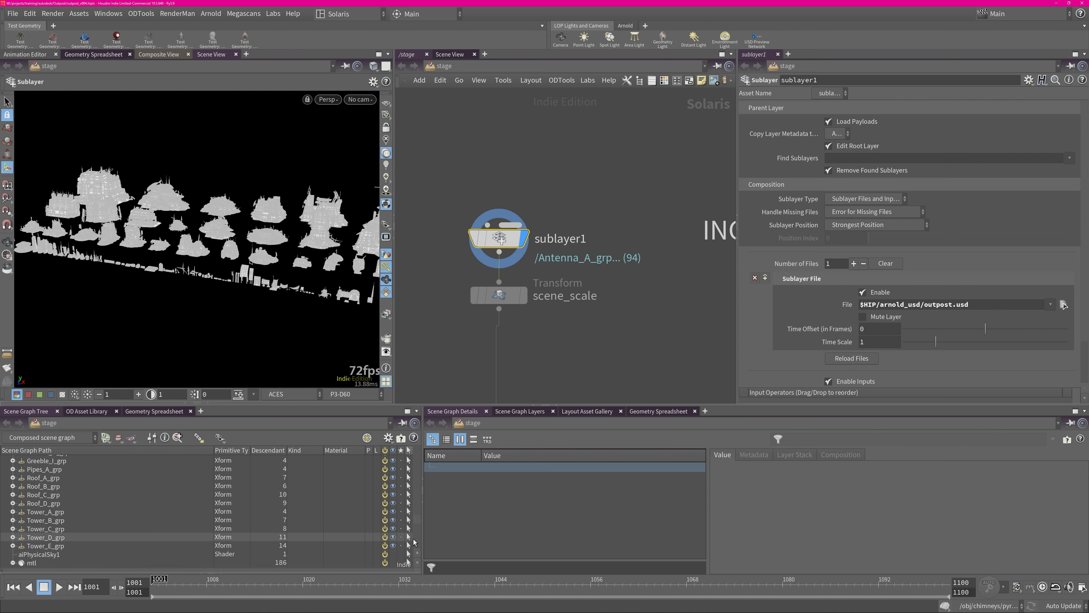
drag(417, 521, 417, 537)
click(22, 491)
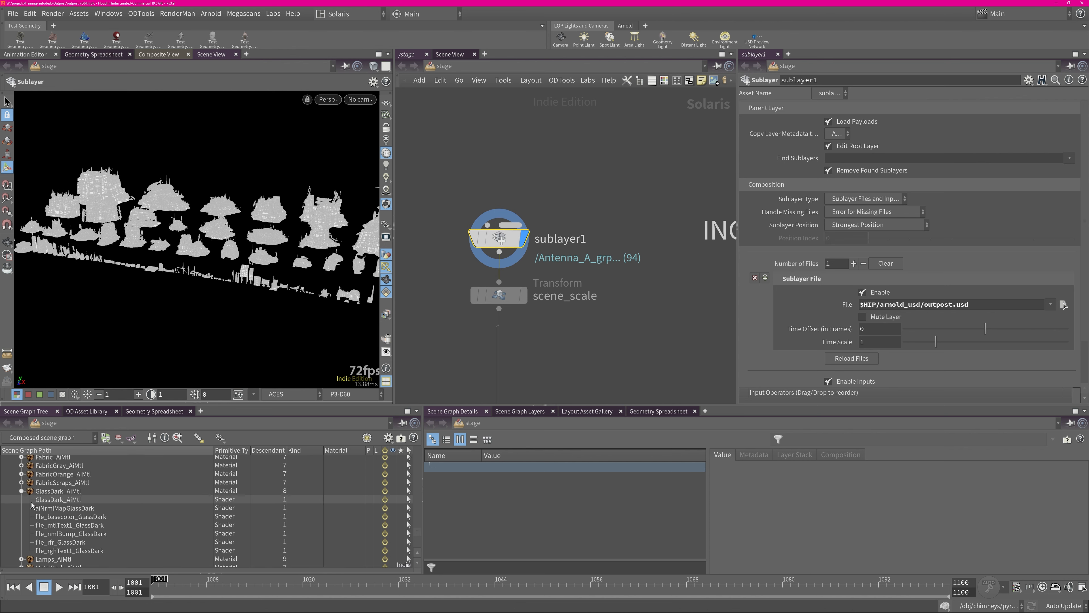
click(34, 507)
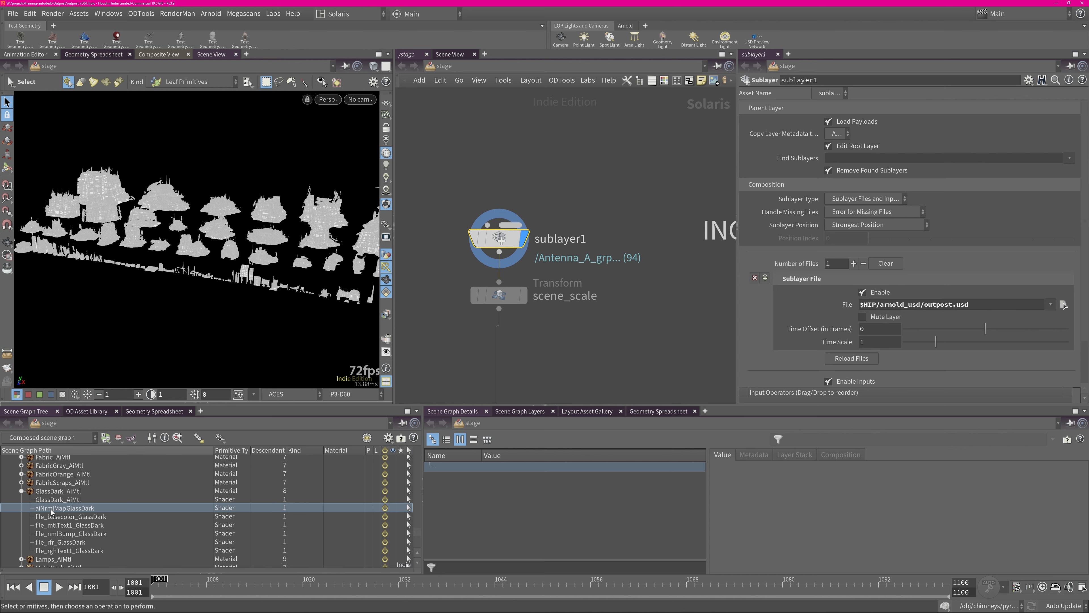
click(21, 490)
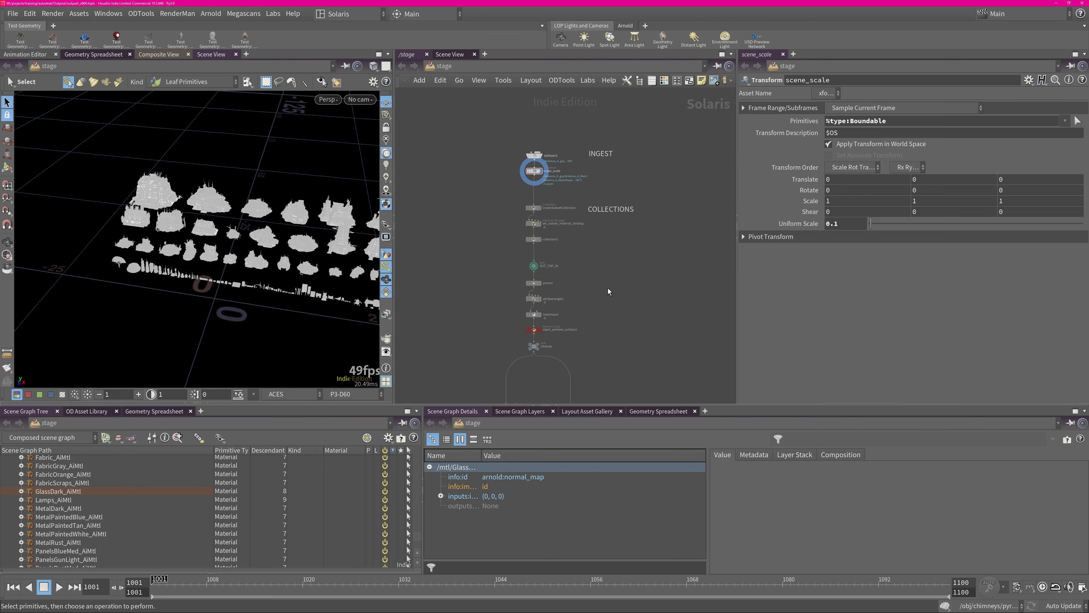
Step: Examine the scaled kit layout in the viewport and select the large building BldgLG_J_grp
alt+drag(347, 238, 318, 236)
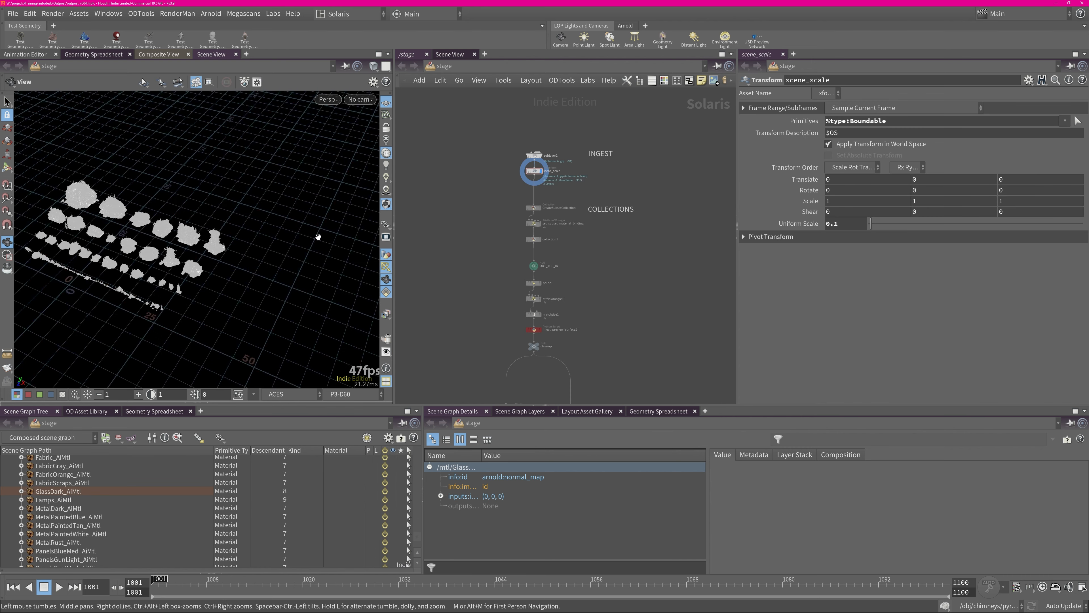
alt+middle_drag(262, 247, 309, 207)
alt+right_drag(309, 207, 235, 238)
alt+middle_drag(107, 189, 257, 233)
alt+right_drag(172, 240, 218, 219)
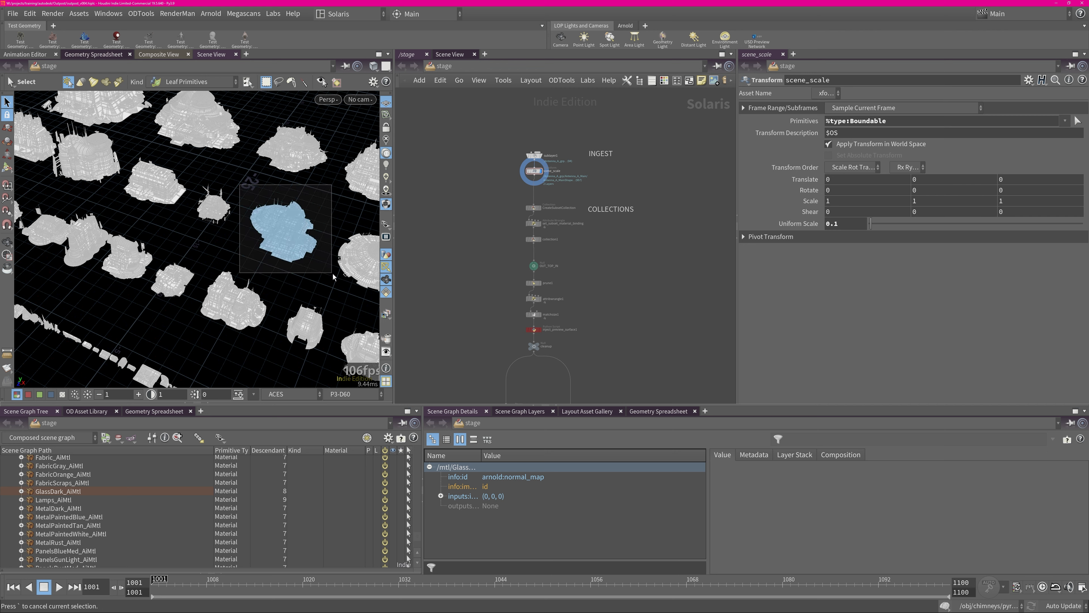
click(271, 216)
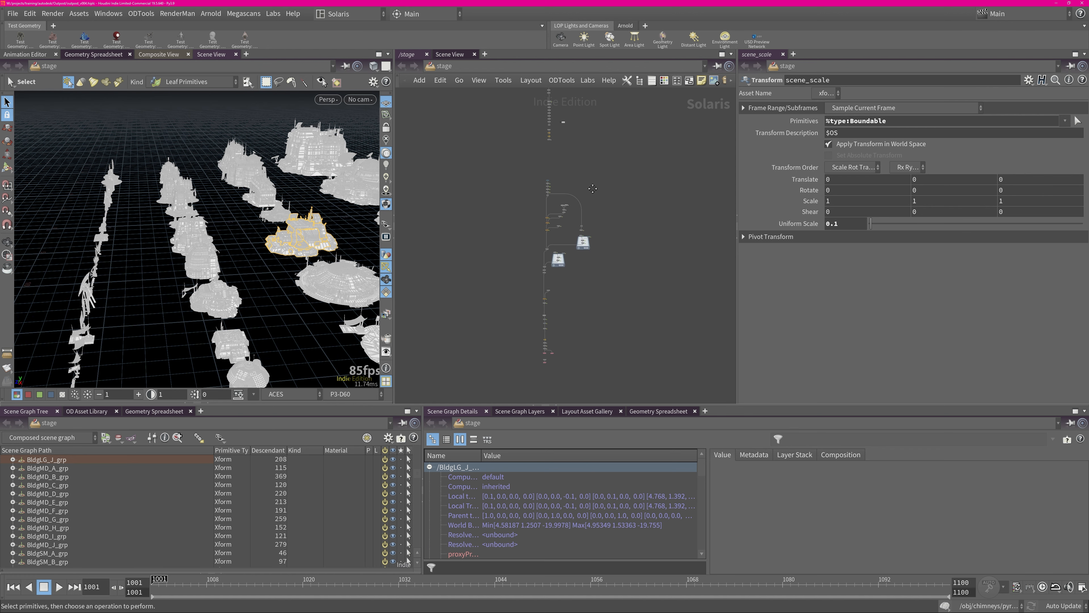
Step: Find the CreateSubsetCollection node in the COLLECTIONS part of the stage network and make it the displayed node
middle_drag(593, 189, 604, 338)
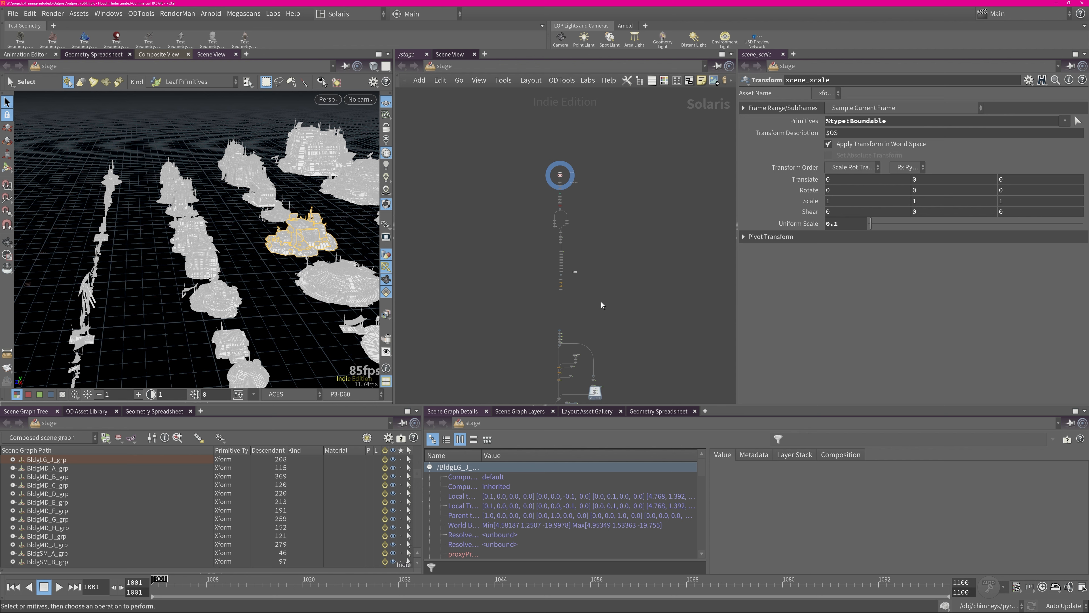
middle_drag(556, 311, 554, 203)
mouse_move(636, 269)
middle_down()
mouse_move(622, 176)
mouse_move(631, 338)
middle_up()
middle_drag(610, 233, 618, 263)
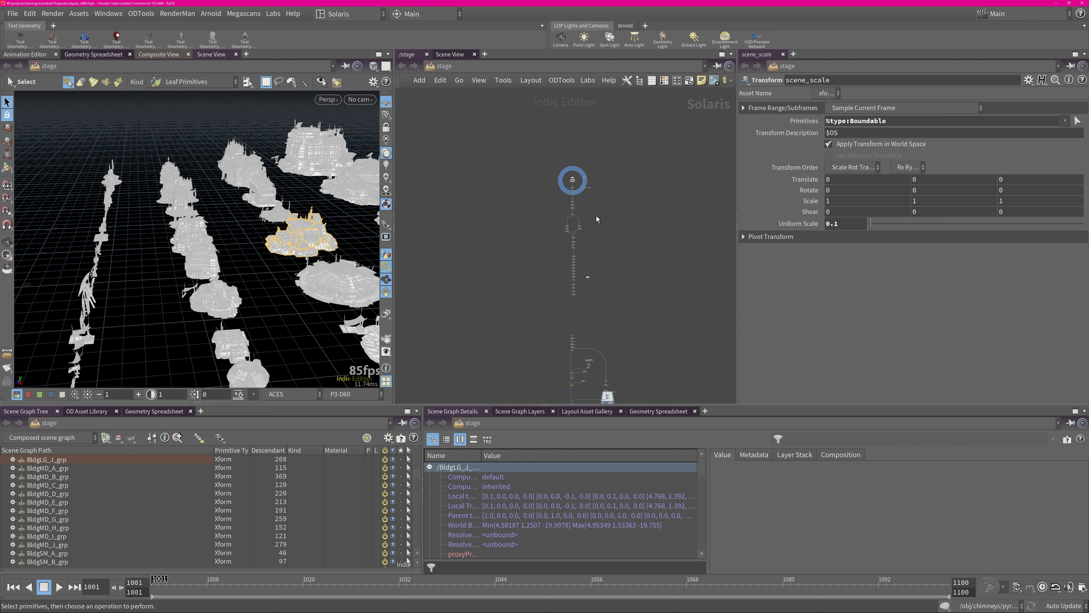
right_drag(597, 215, 631, 205)
middle_drag(587, 193, 601, 278)
right_drag(583, 256, 641, 253)
middle_drag(552, 189, 625, 298)
right_drag(611, 294, 626, 293)
click(516, 186)
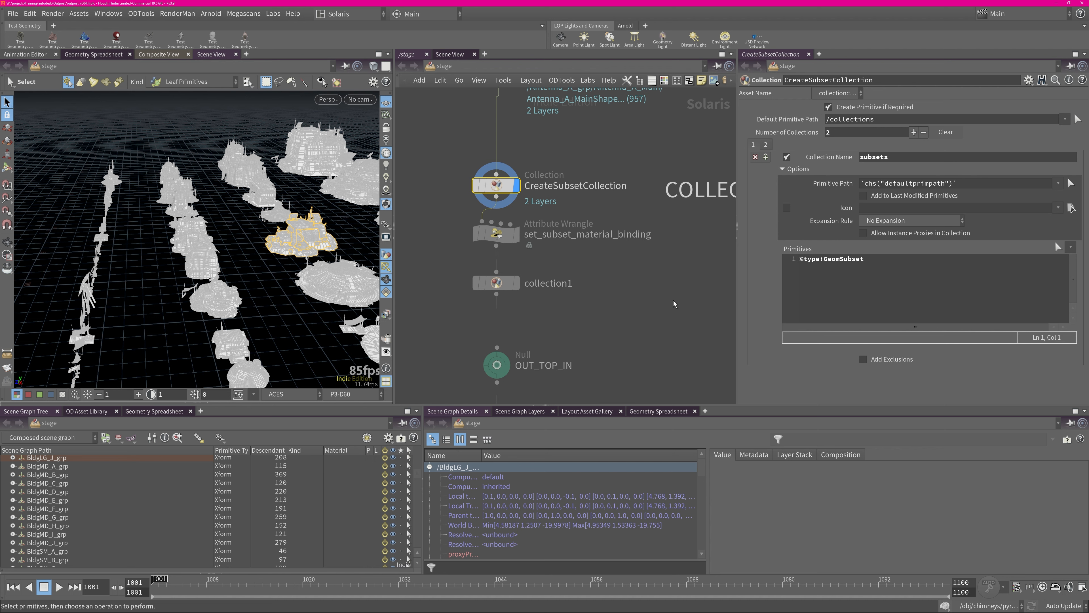
Step: Find the collections primitive in the scene graph and select it to show its details
scroll(418, 462, up, 4)
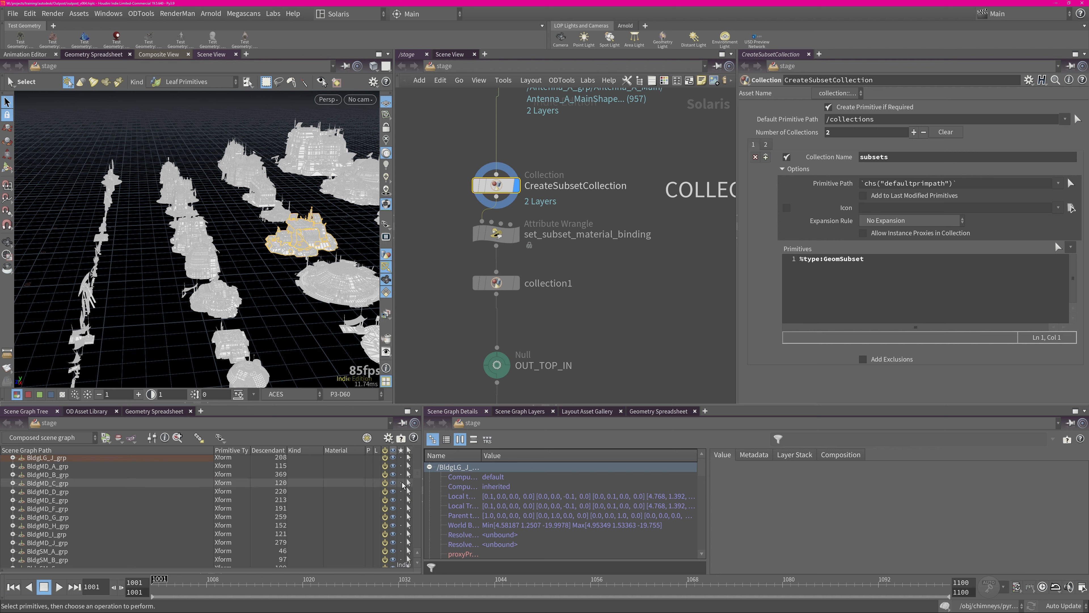
scroll(418, 461, up, 7)
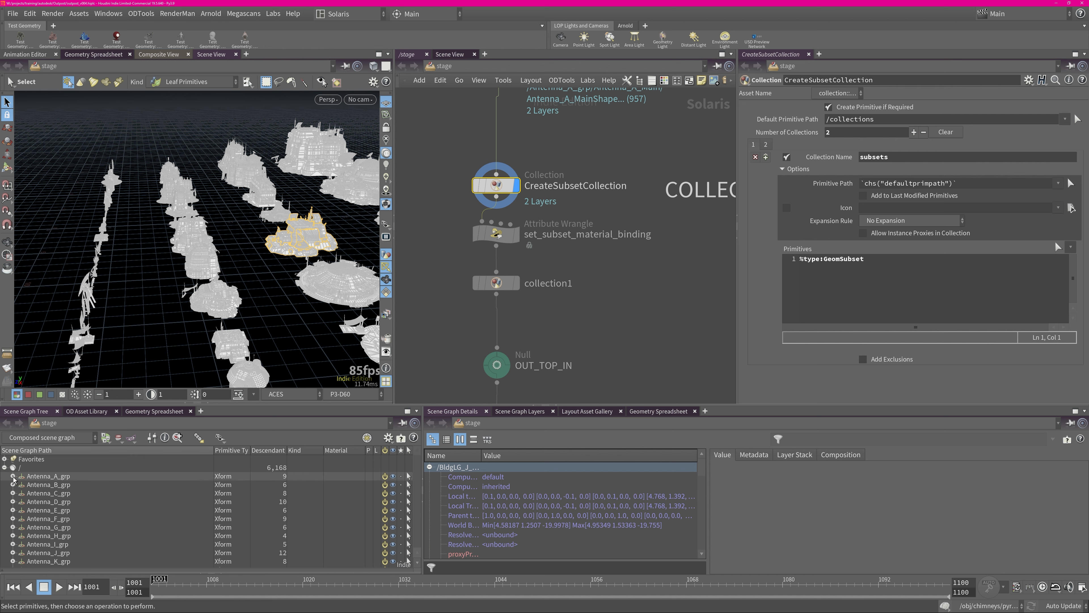
scroll(418, 493, down, 10)
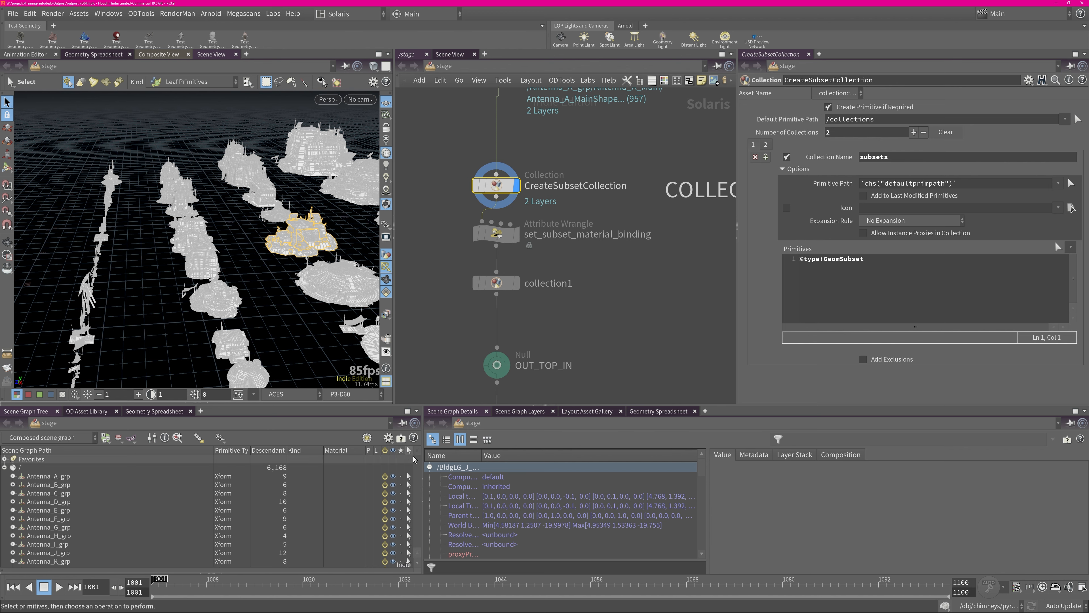
scroll(423, 496, down, 10)
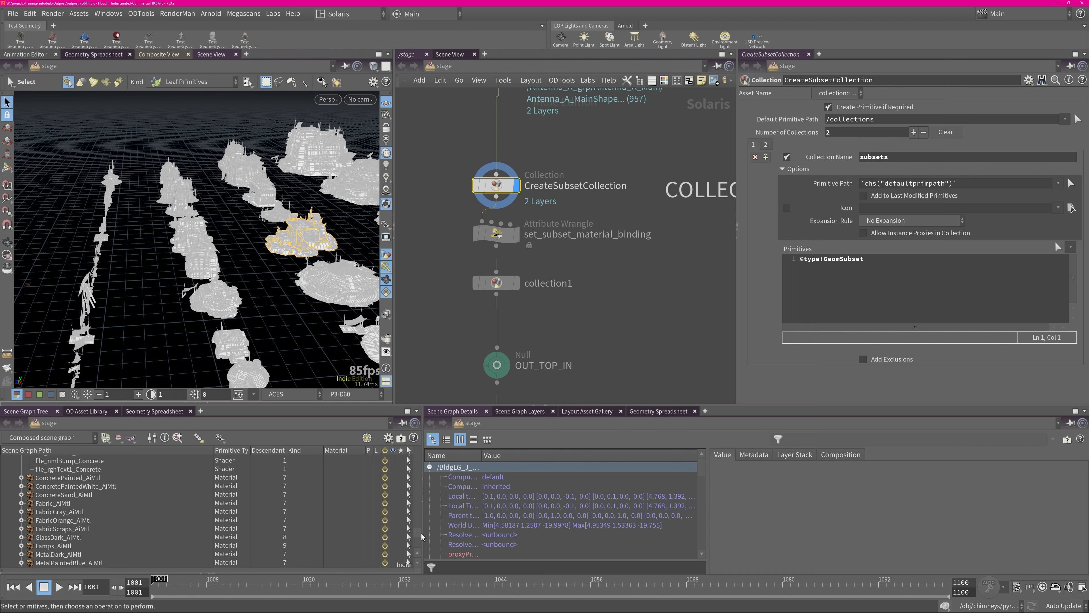
scroll(424, 523, down, 2)
click(13, 539)
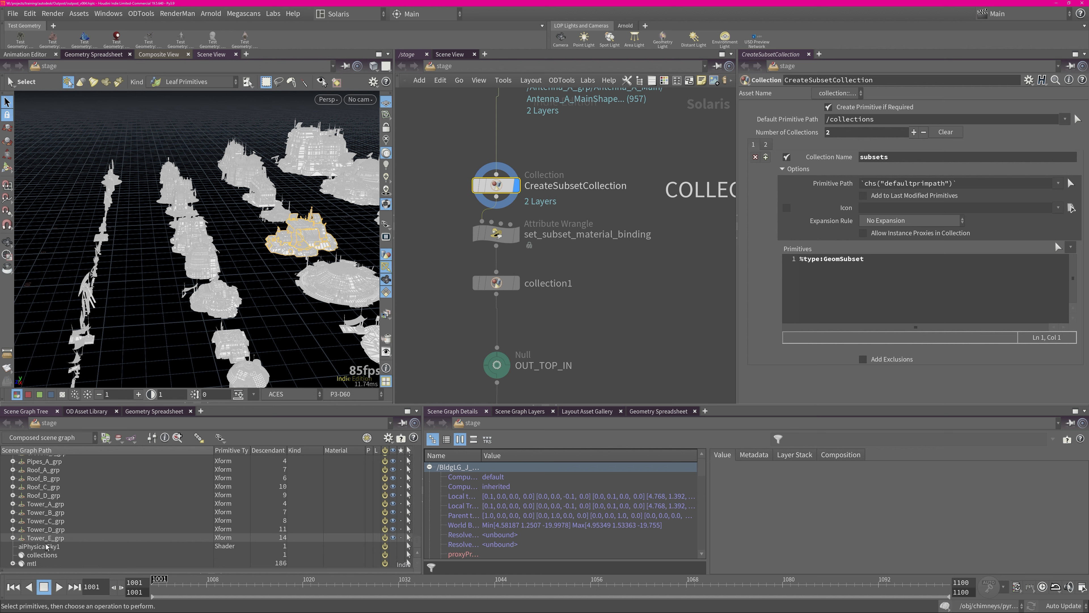
click(41, 554)
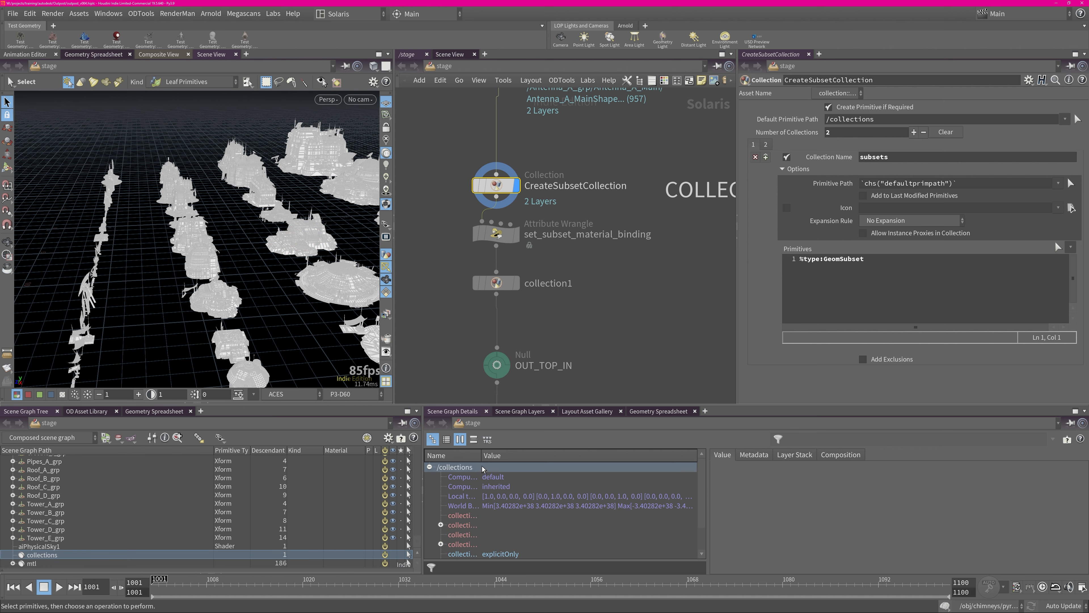
Step: Expand the collection:subsets:includes list in the scene graph details and widen the Name column to read the primitive paths
drag(482, 454, 540, 456)
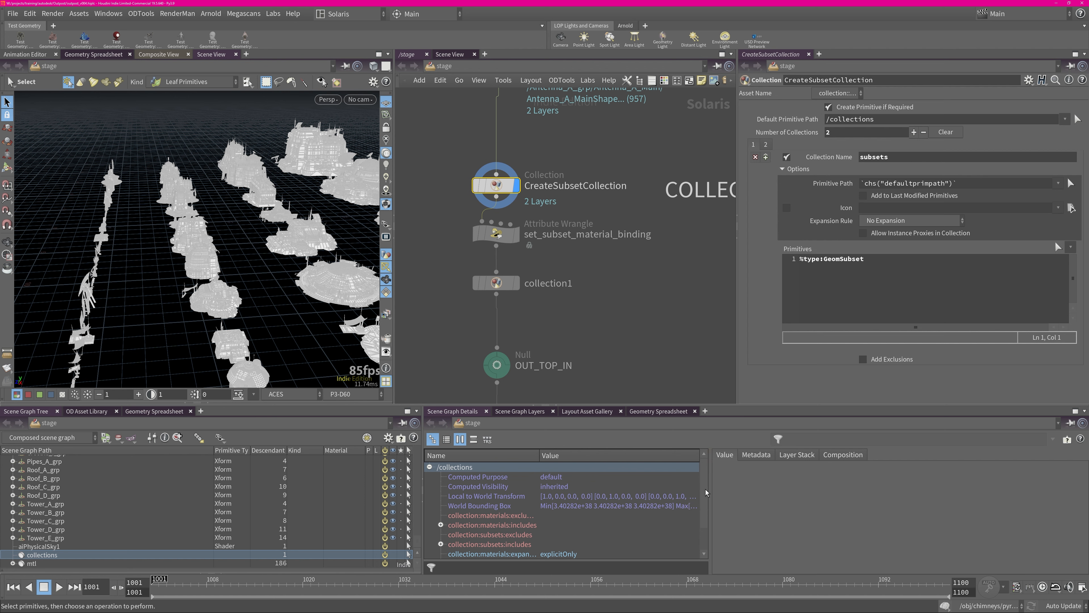
scroll(452, 524, down, 1)
click(440, 515)
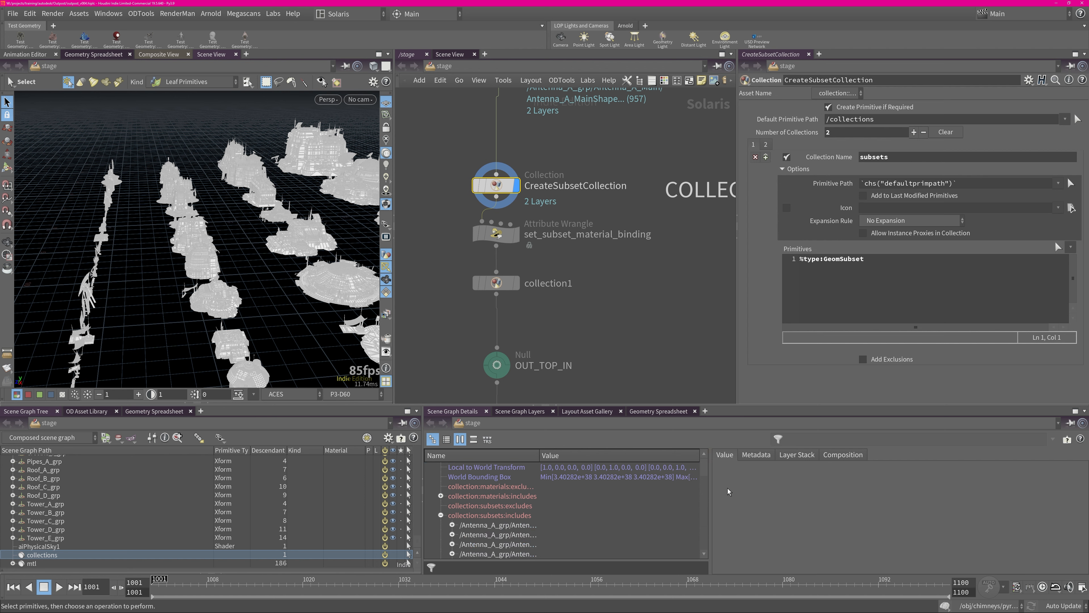
scroll(703, 472, down, 10)
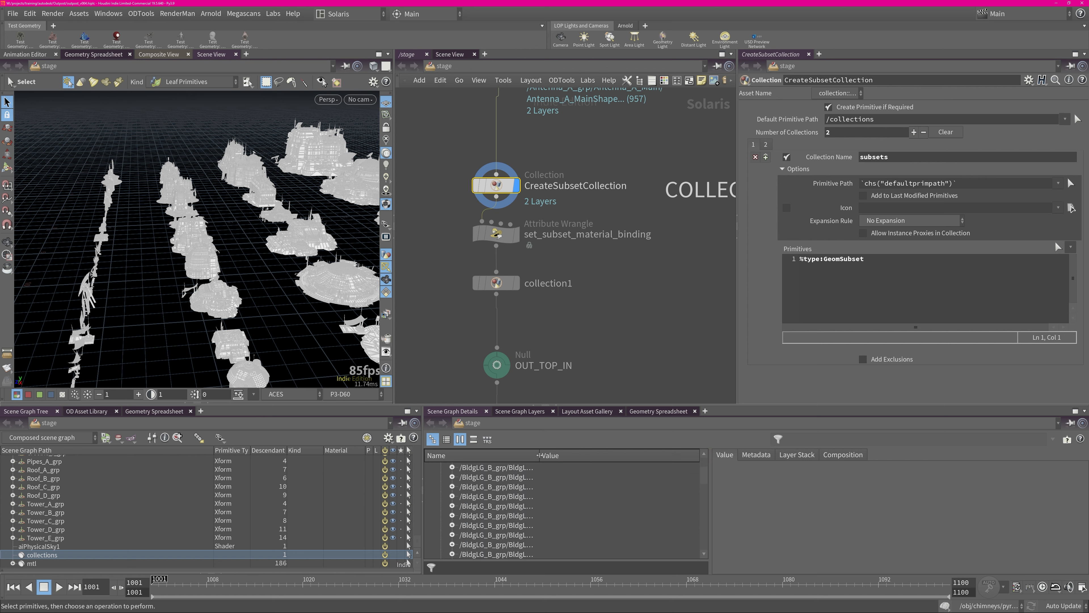
drag(539, 454, 553, 455)
click(523, 477)
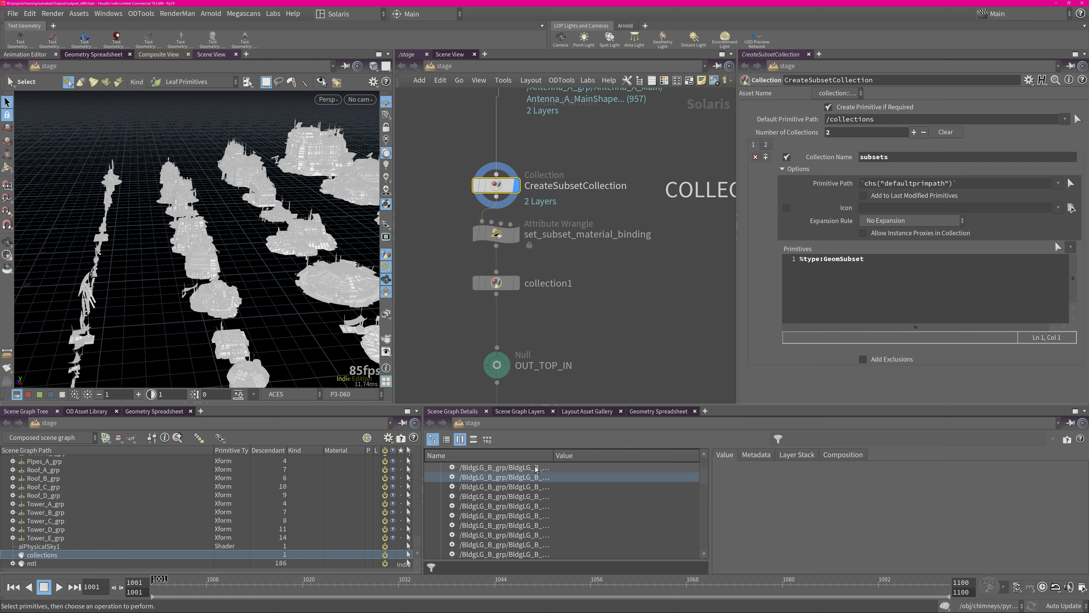
drag(554, 455, 621, 455)
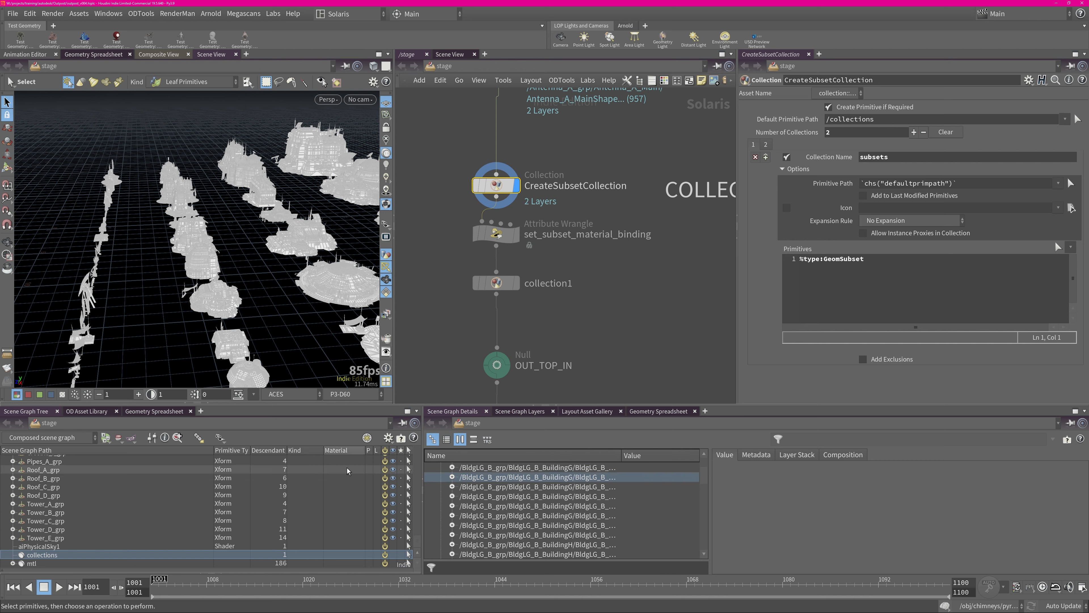
Step: Expand Antenna_A_grp in the scene graph and inspect the details of subset_1 under Antenna_A_MainShape
scroll(416, 542, up, 15)
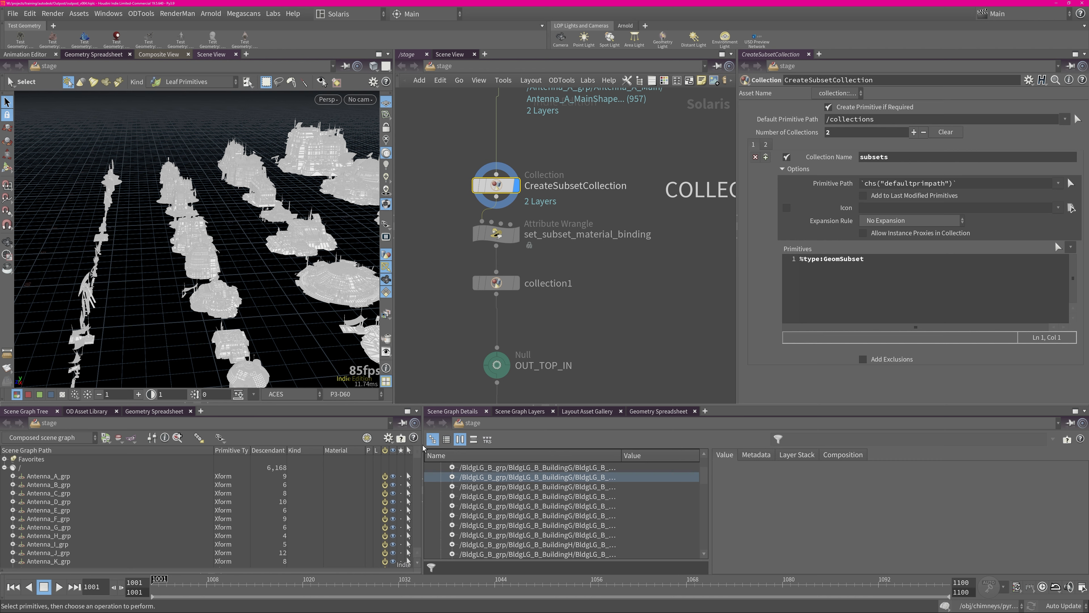
click(13, 477)
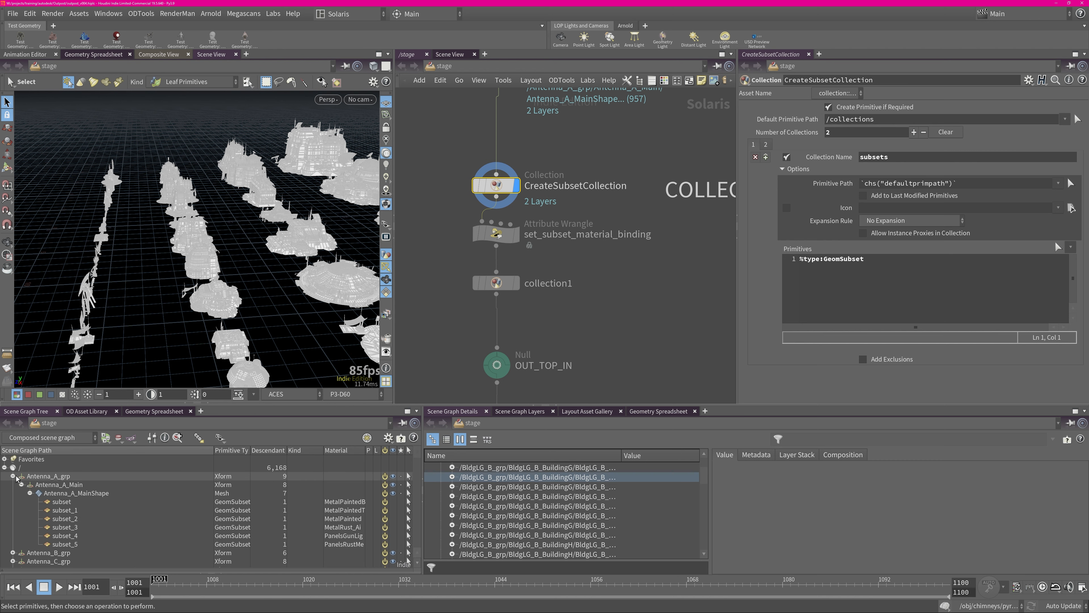
click(65, 510)
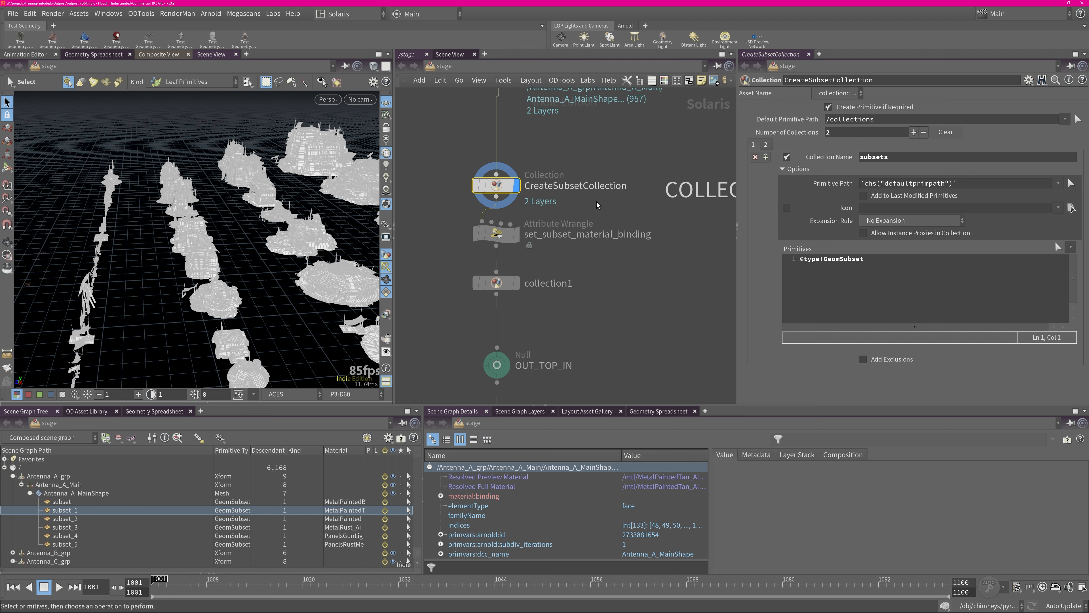
Step: Select the set_subset_material_binding wrangle and make it the displayed node
middle_drag(545, 270, 558, 248)
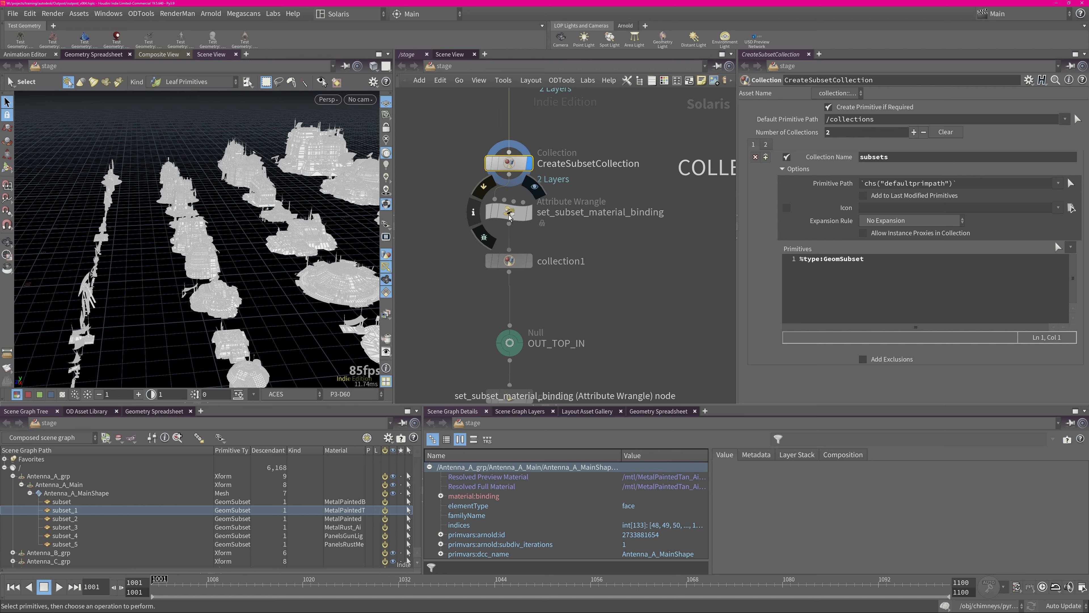
click(510, 212)
click(534, 189)
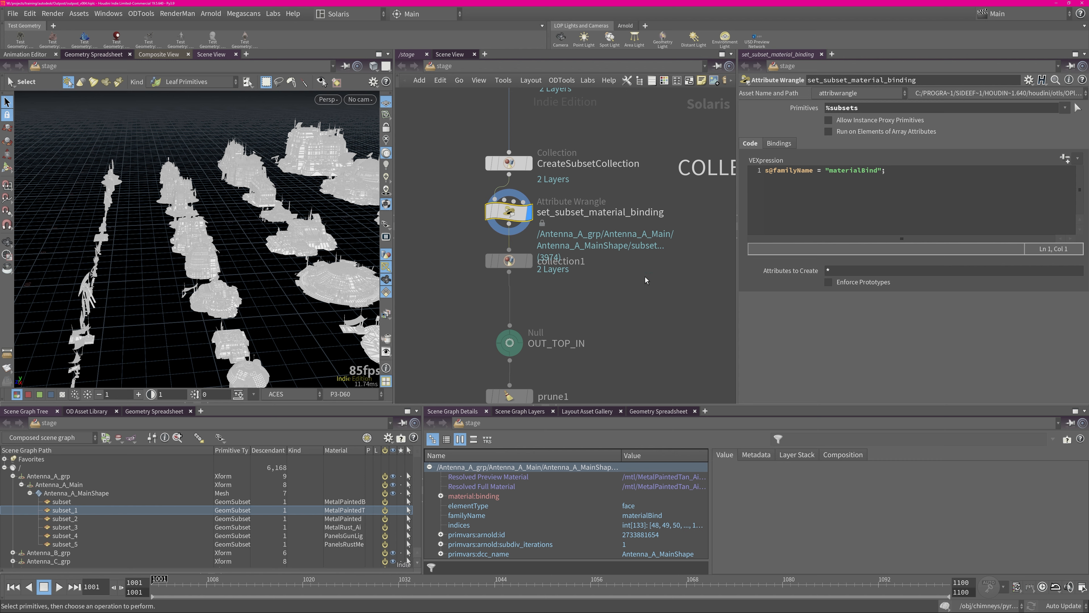
Step: Select the collection1 node to inspect the primitive pattern of its assets collection
middle_drag(551, 303, 567, 262)
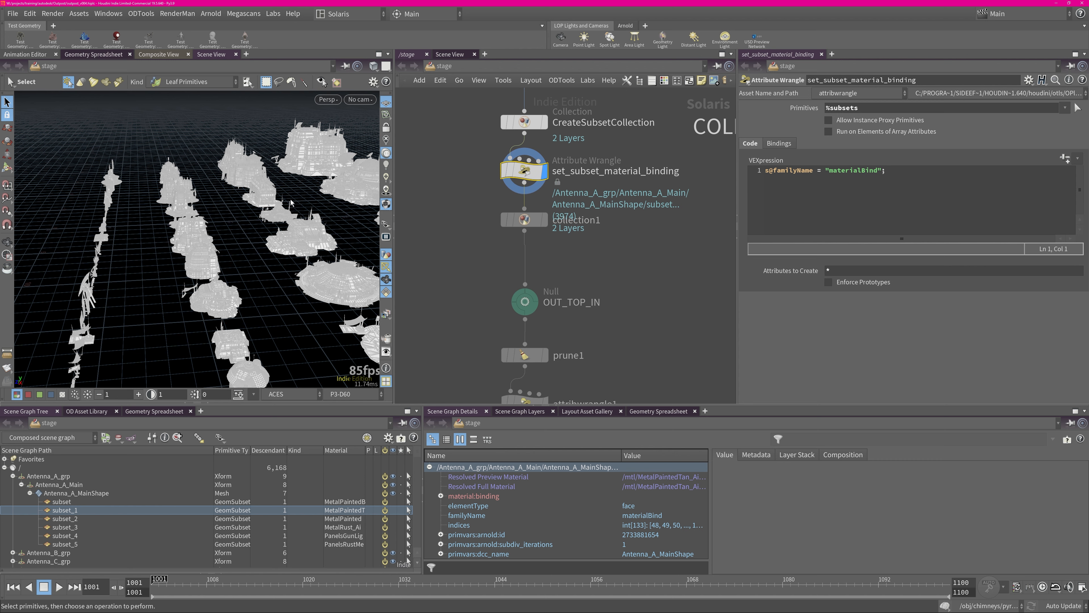
click(531, 223)
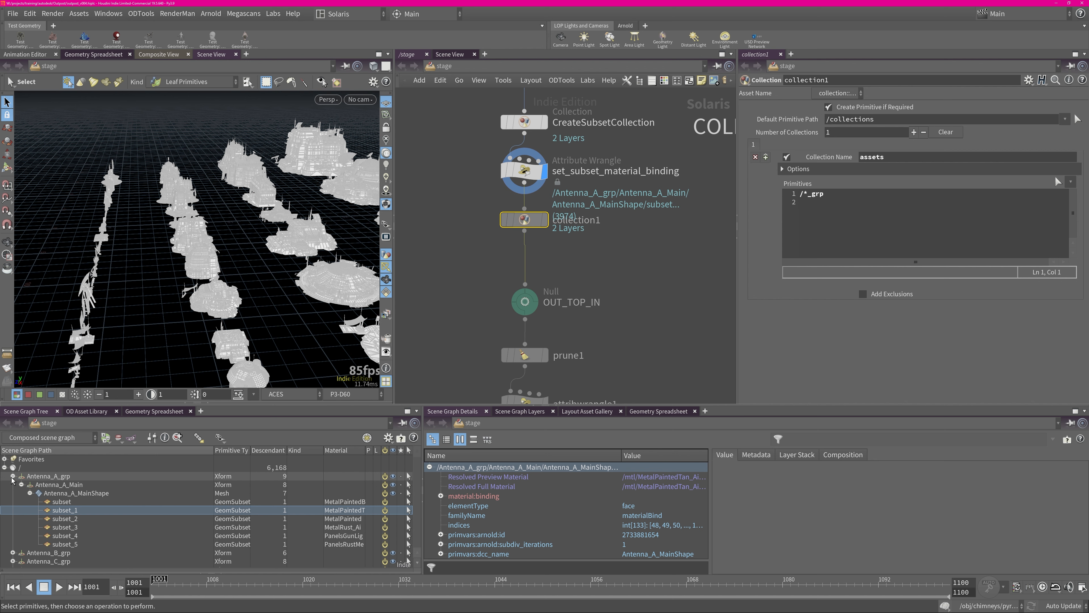
scroll(549, 356, down, 1)
Step: Select the OUT_TOP_IN null below collection1 and make it the displayed node
middle_drag(549, 356, 554, 222)
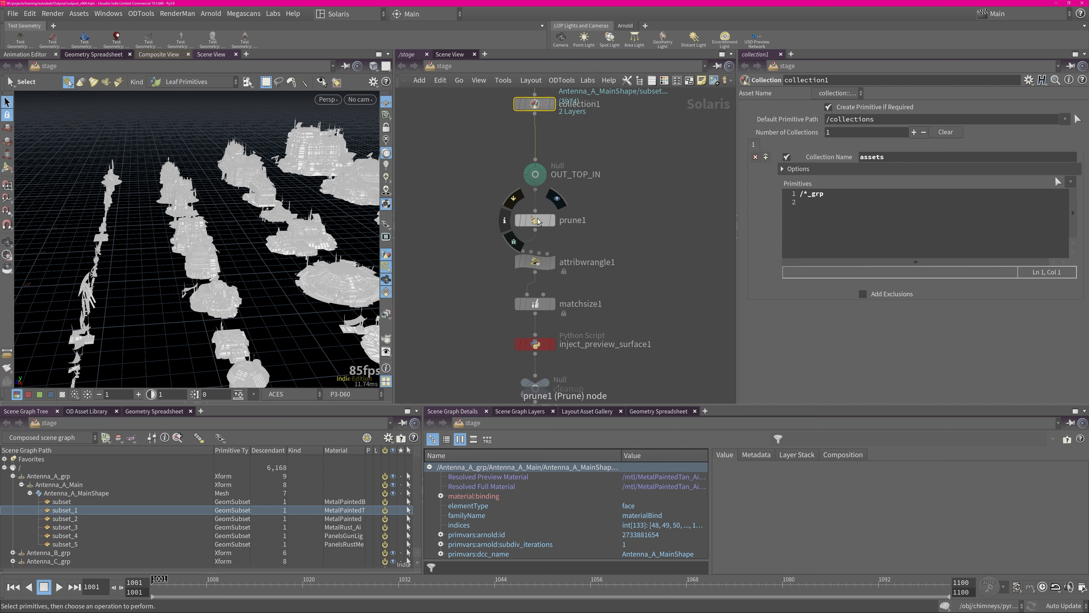
click(542, 176)
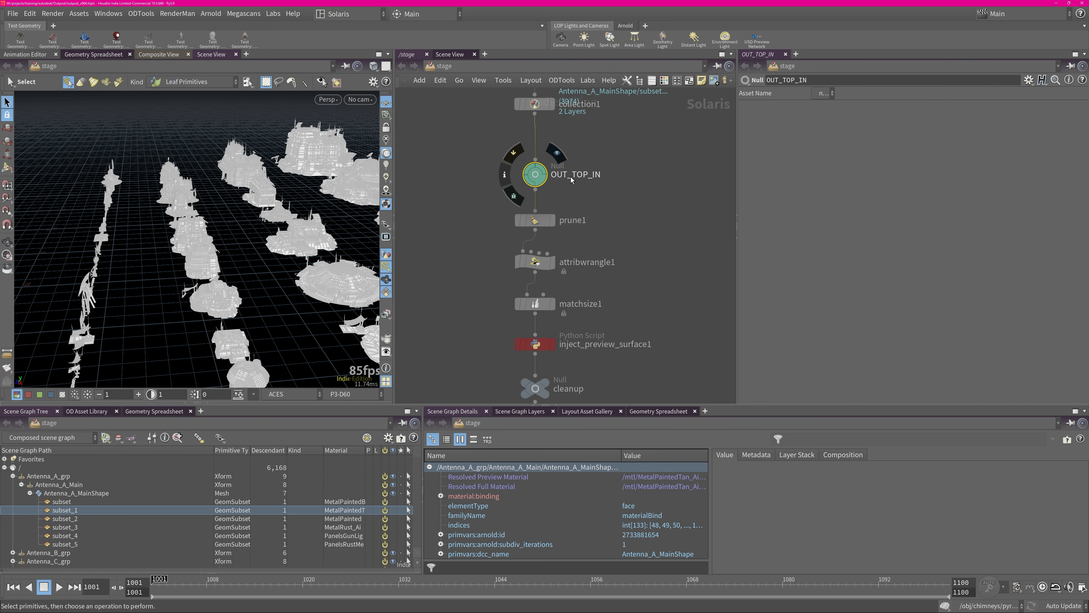
click(556, 154)
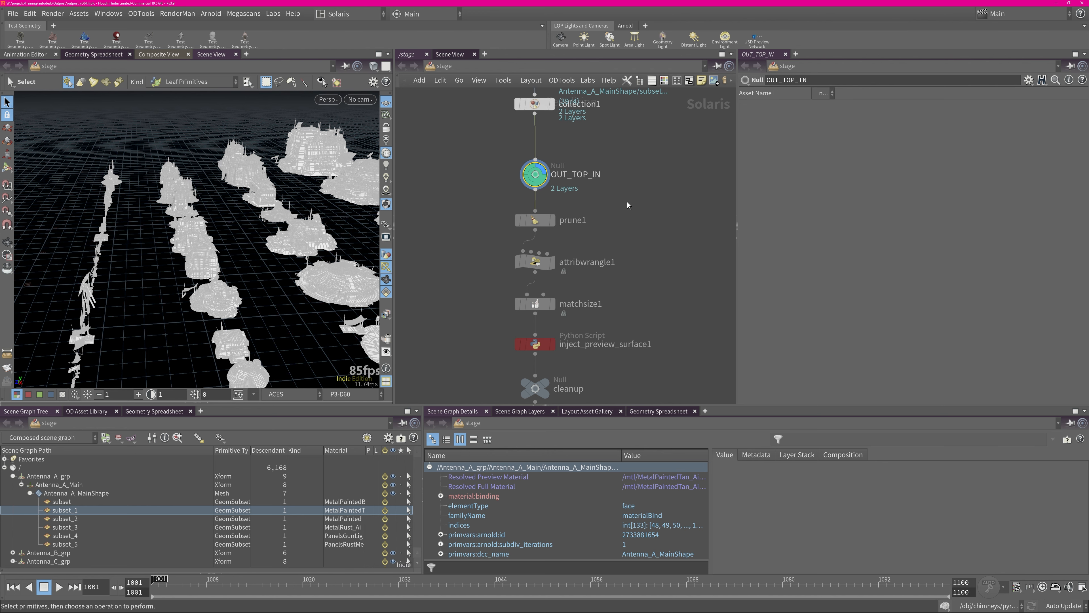
middle_drag(657, 262, 637, 228)
scroll(637, 229, down, 5)
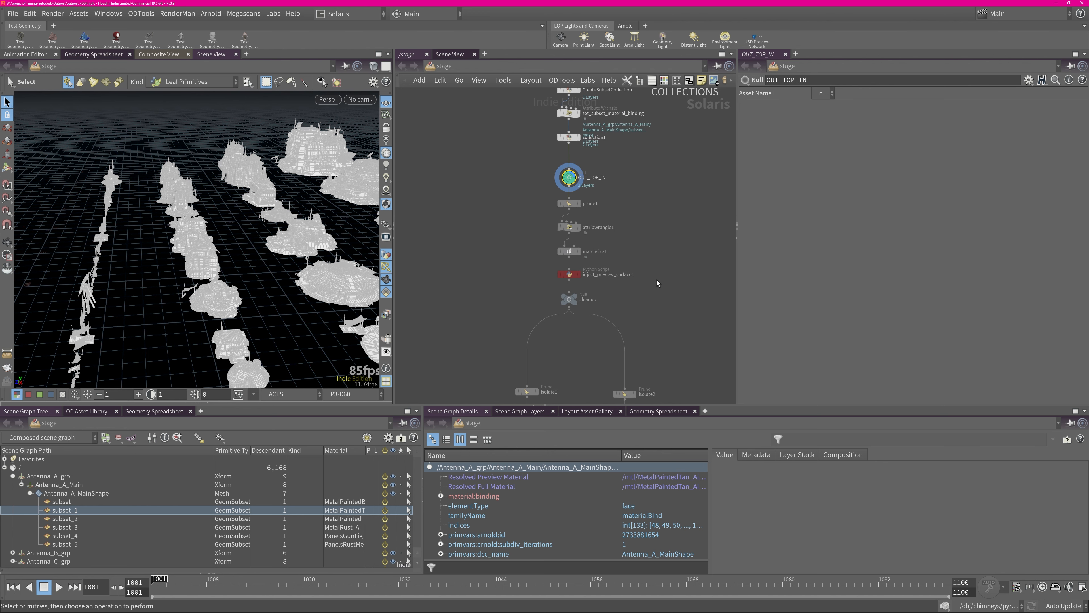
Step: Locate the topnet1 node beside the main node chain and open its network
middle_drag(669, 284, 548, 187)
middle_drag(637, 324, 605, 151)
middle_drag(596, 349, 607, 152)
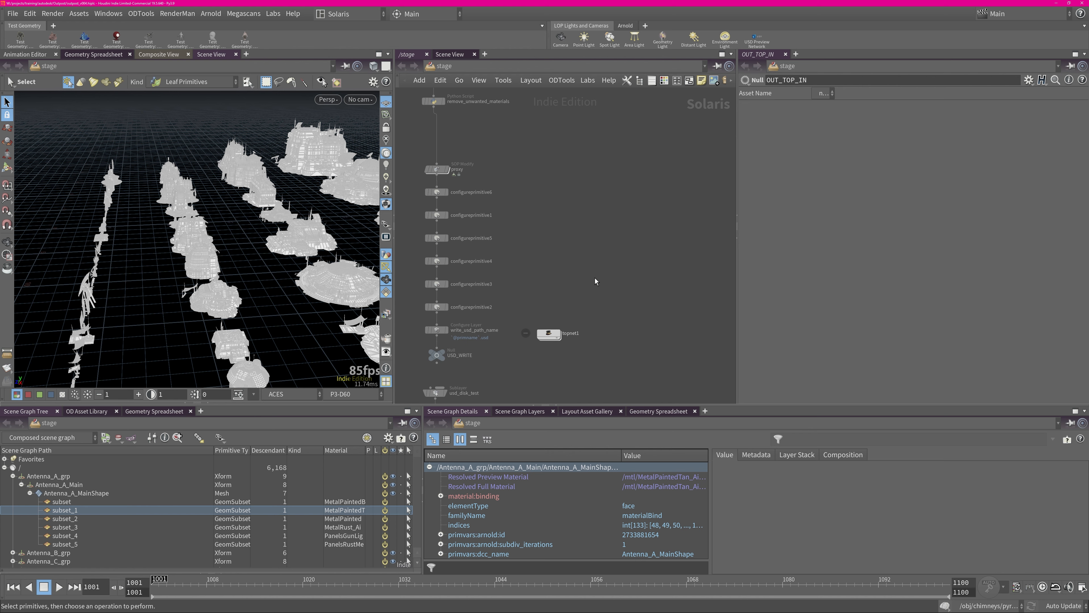
scroll(595, 281, down, 3)
drag(572, 317, 564, 118)
middle_drag(571, 152, 594, 395)
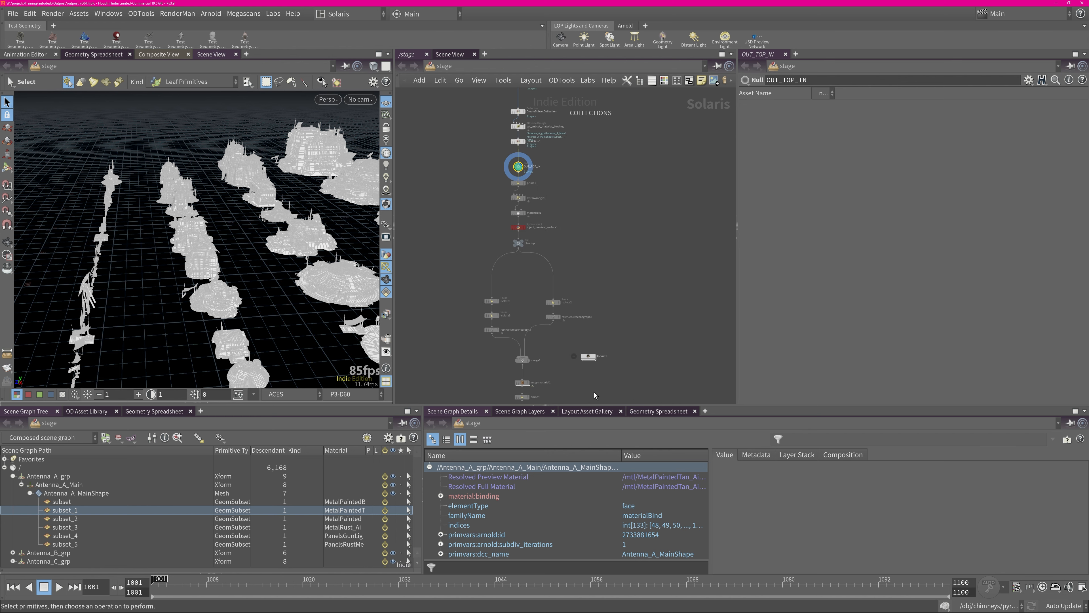
double_click(588, 355)
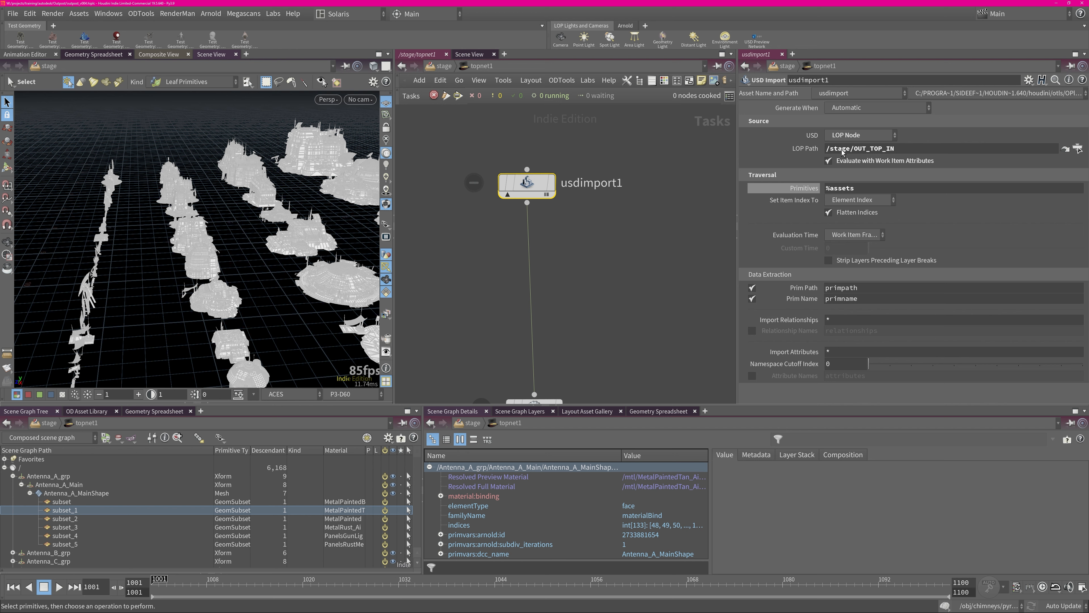
Step: Check that usdimport1's LOP path is /stage/OUT_TOP_IN and generate the node's work items
drag(831, 149, 897, 148)
right_click(532, 184)
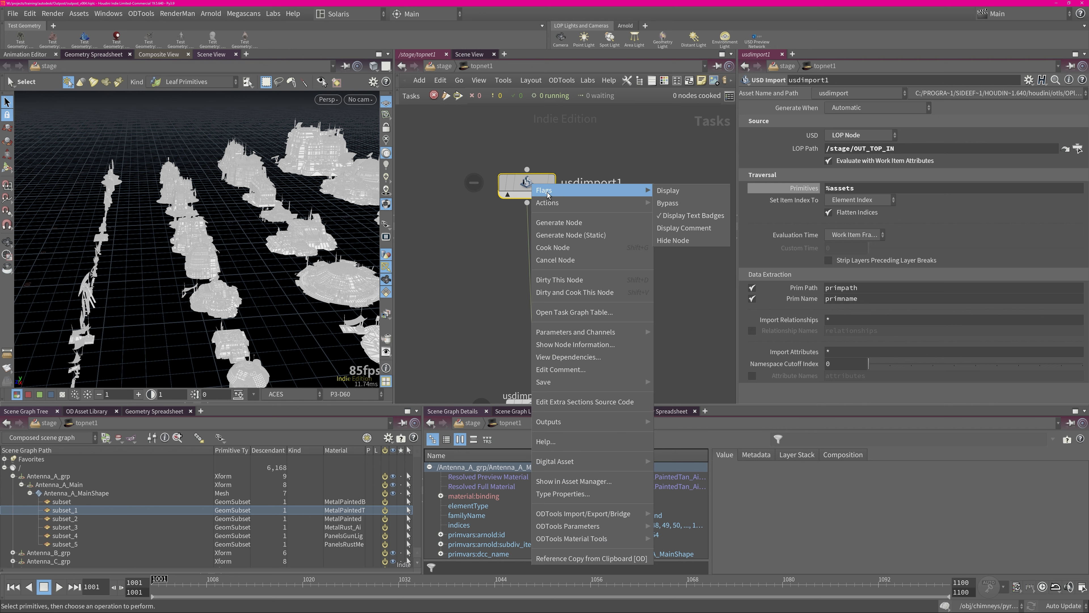
click(557, 228)
drag(529, 202, 538, 193)
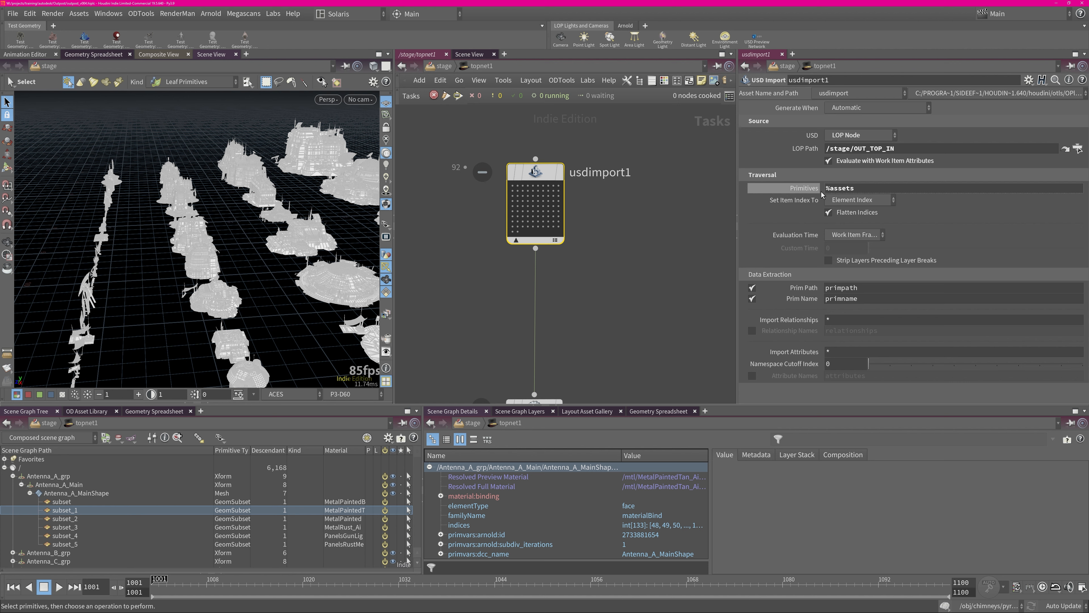
Step: Collapse Antenna_A_grp in the scene graph and inspect the attributes of the first usdimport1 work item
click(56, 477)
click(12, 476)
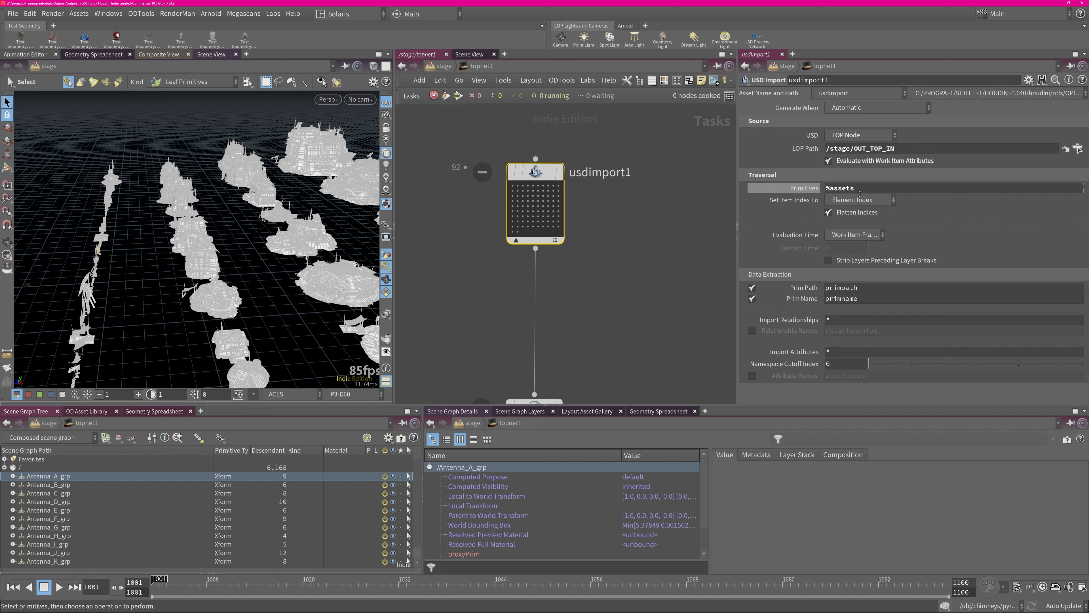
click(514, 191)
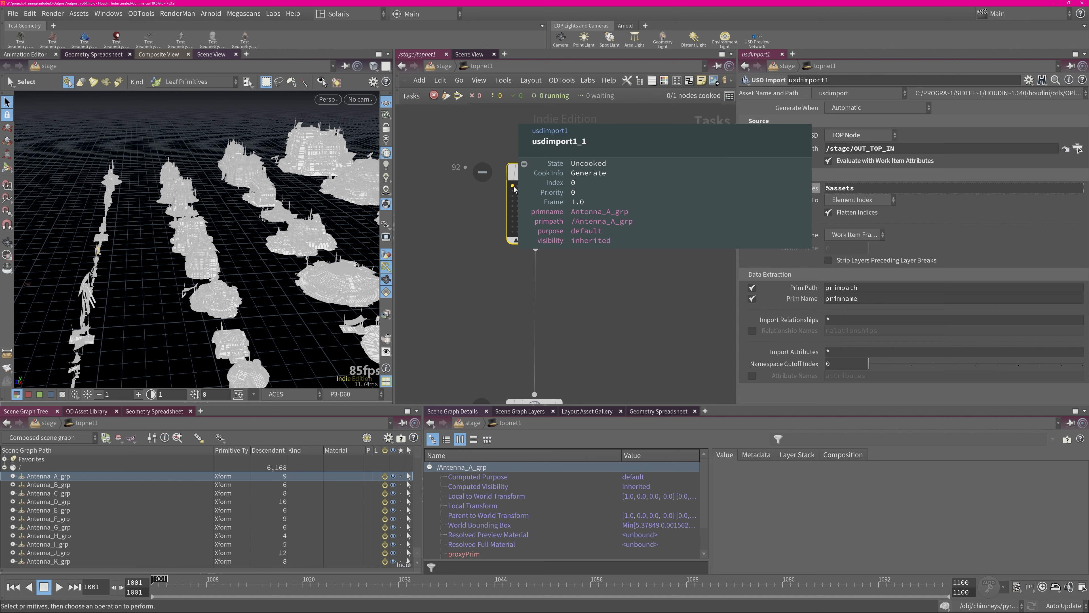
click(534, 201)
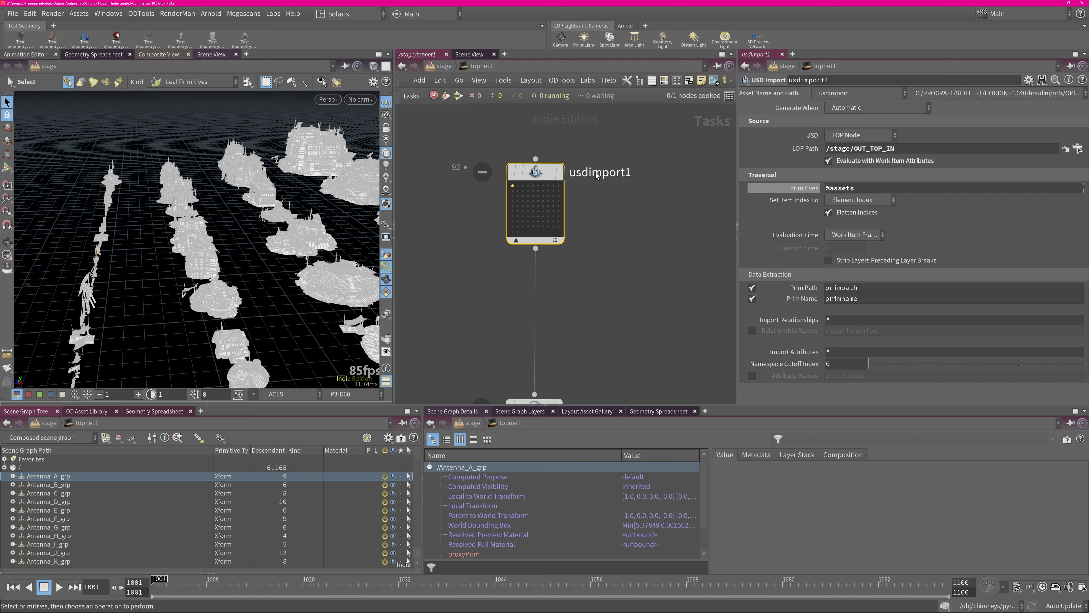
Step: Select the attributecreate1 node and show the evaluated value of its currentPrimPath attribute
middle_drag(590, 351, 593, 186)
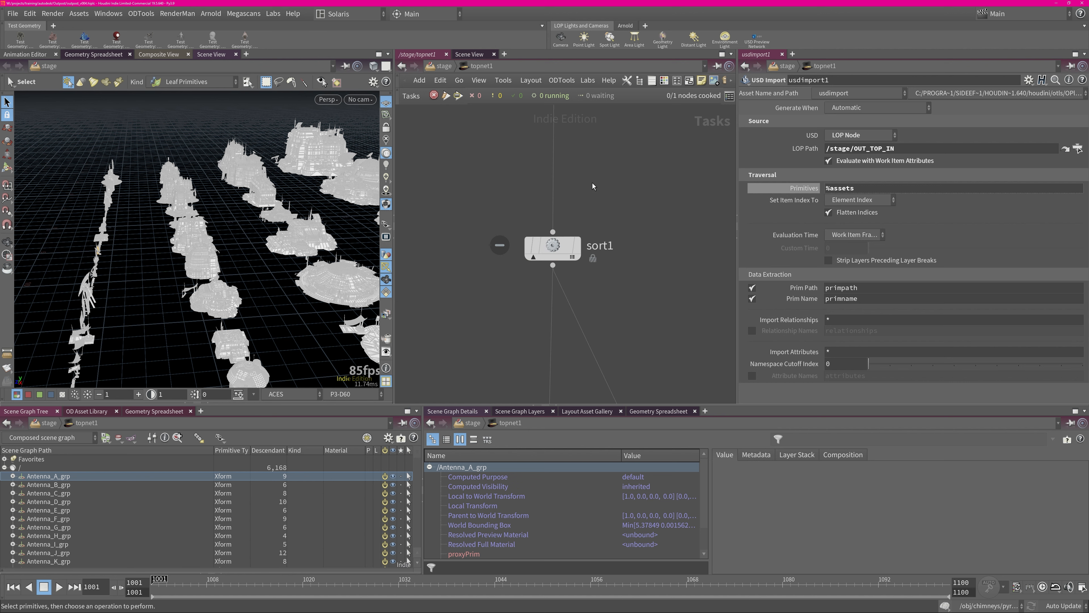
click(554, 250)
click(544, 216)
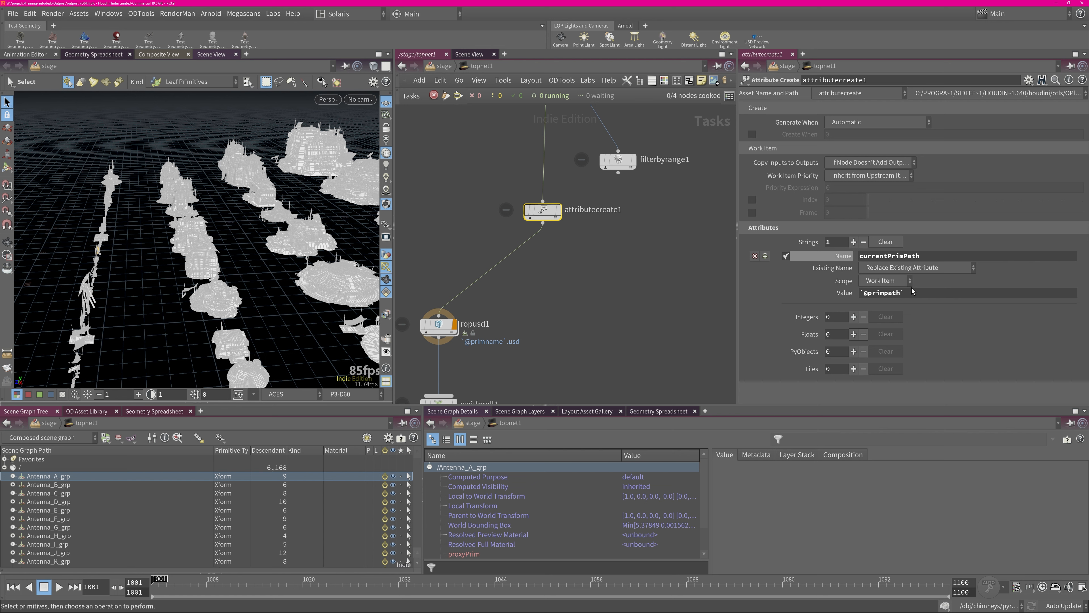
drag(912, 297, 851, 296)
click(845, 293)
Step: Generate the attributecreate1 work items and inspect the attributes of the one for BldgLG_B_grp
right_click(541, 211)
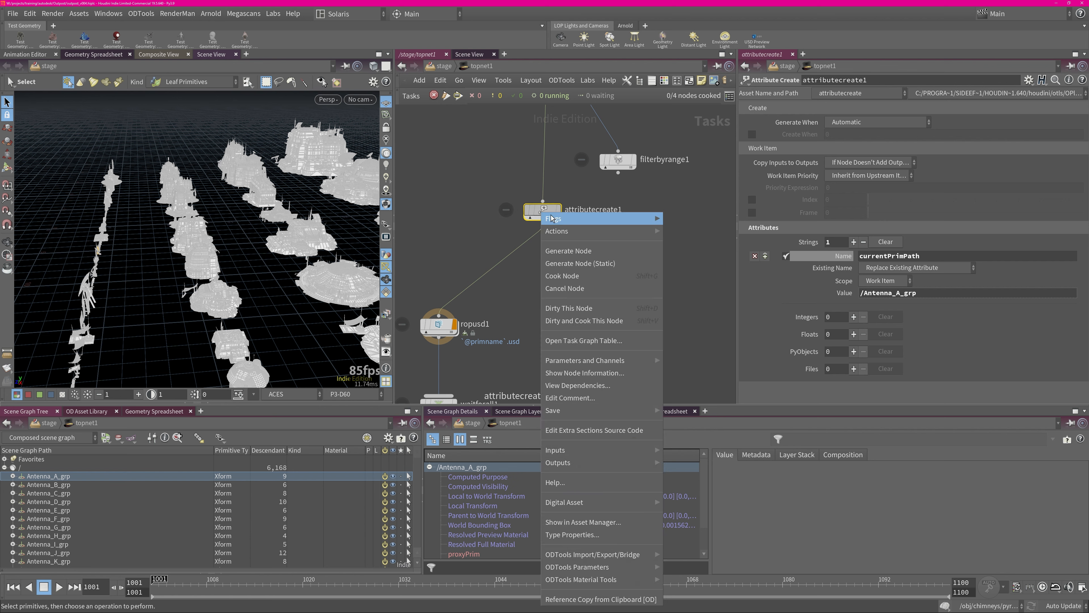
click(575, 253)
click(532, 229)
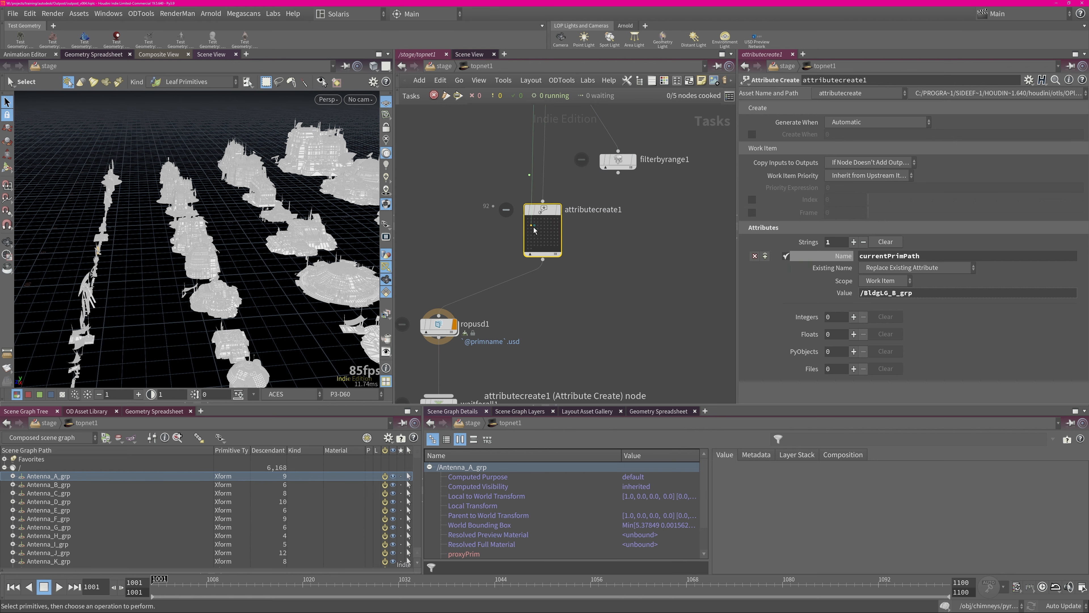
click(537, 229)
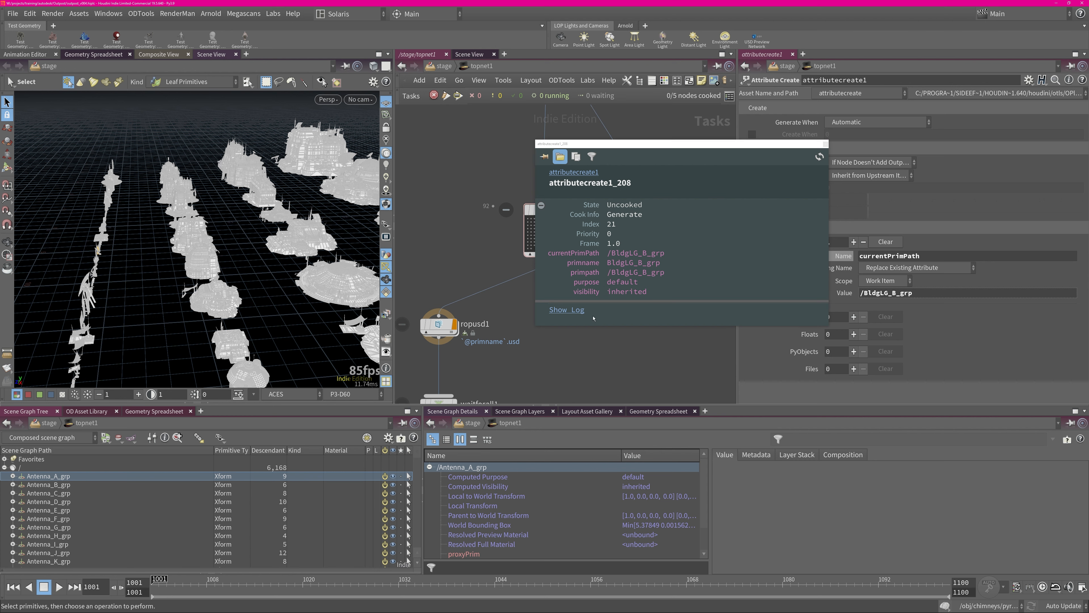
click(826, 145)
Step: Inspect the full evaluated output file path of the ropusd1 node and generate its work items
middle_drag(564, 325, 640, 230)
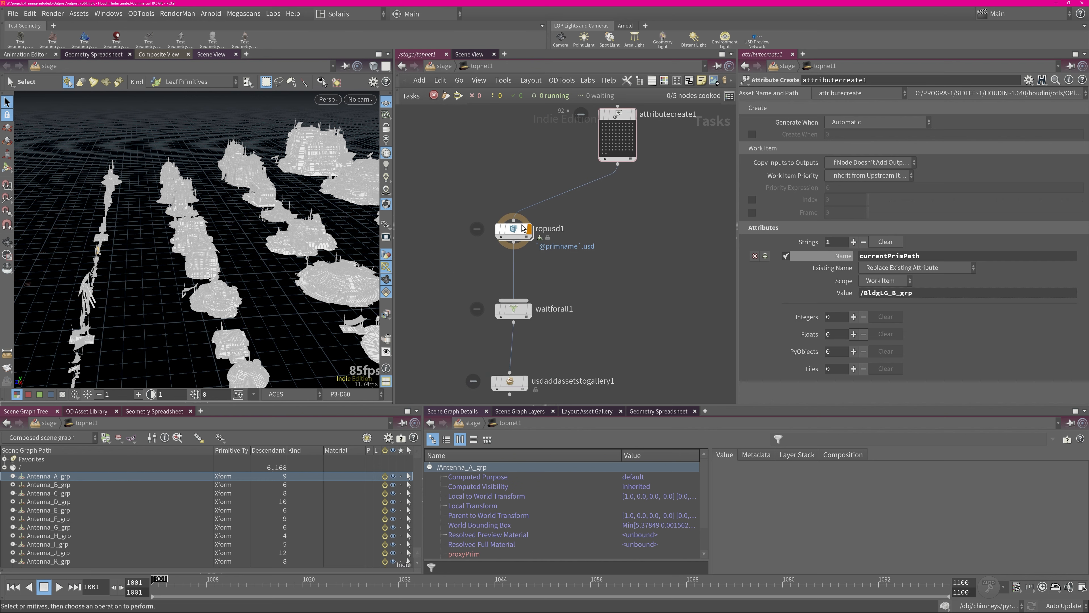
click(516, 231)
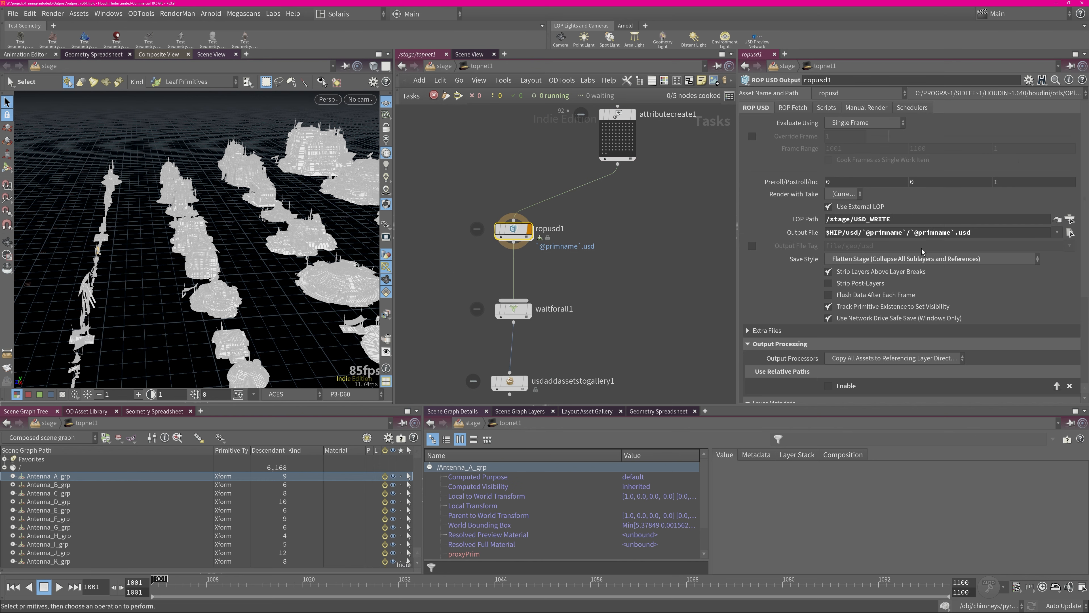
middle_click(835, 234)
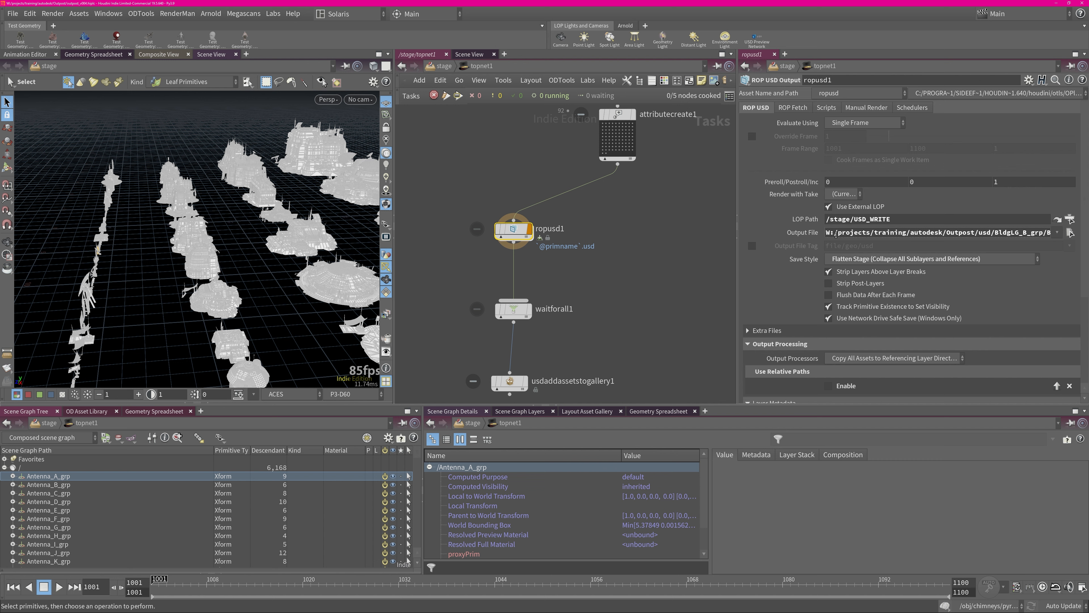
click(994, 232)
key(End)
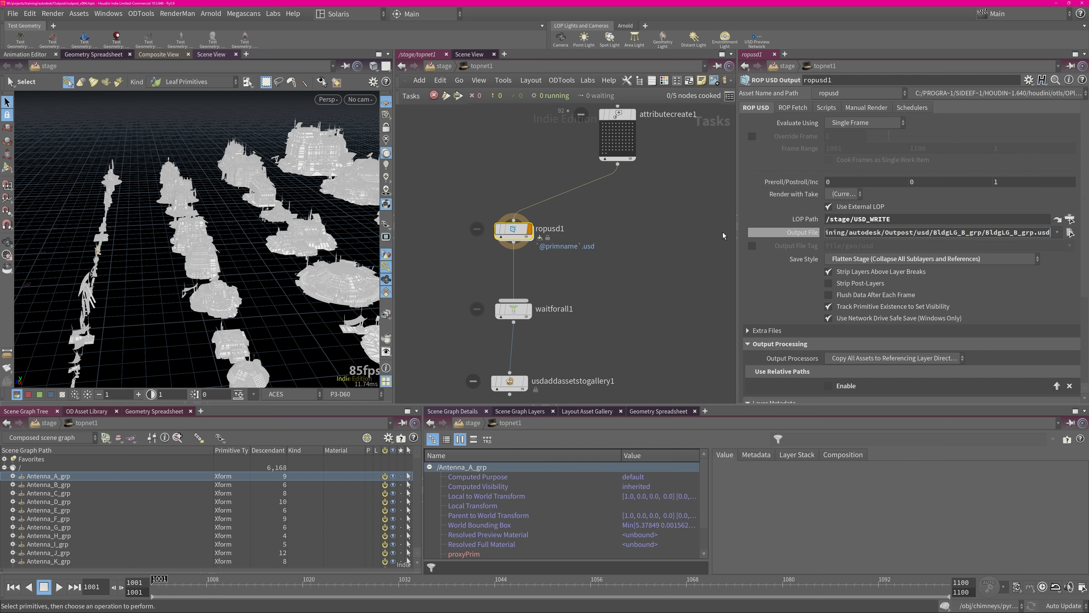
right_click(539, 247)
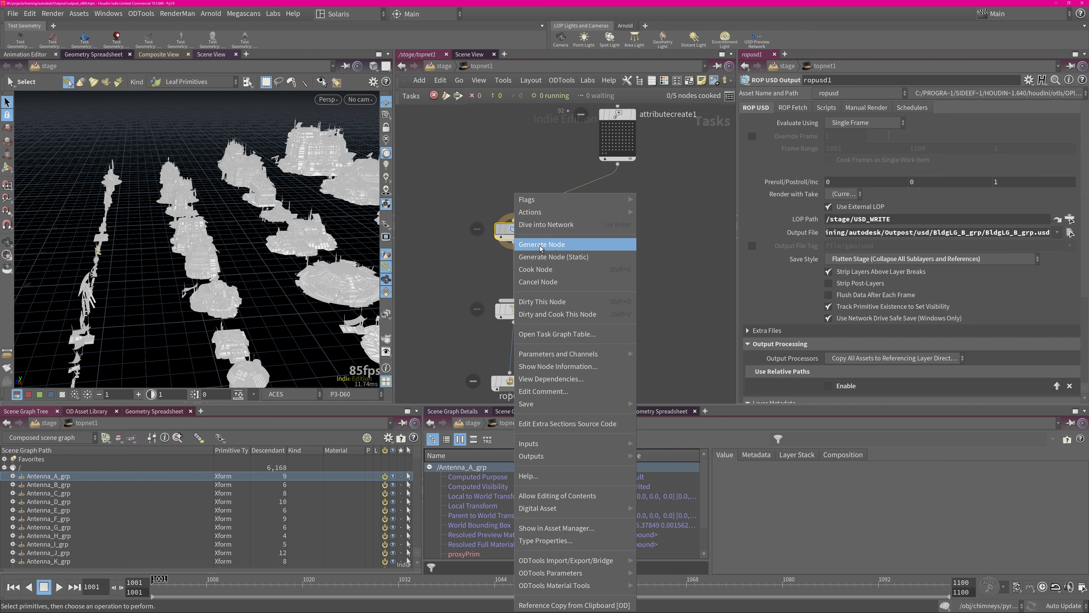
click(556, 248)
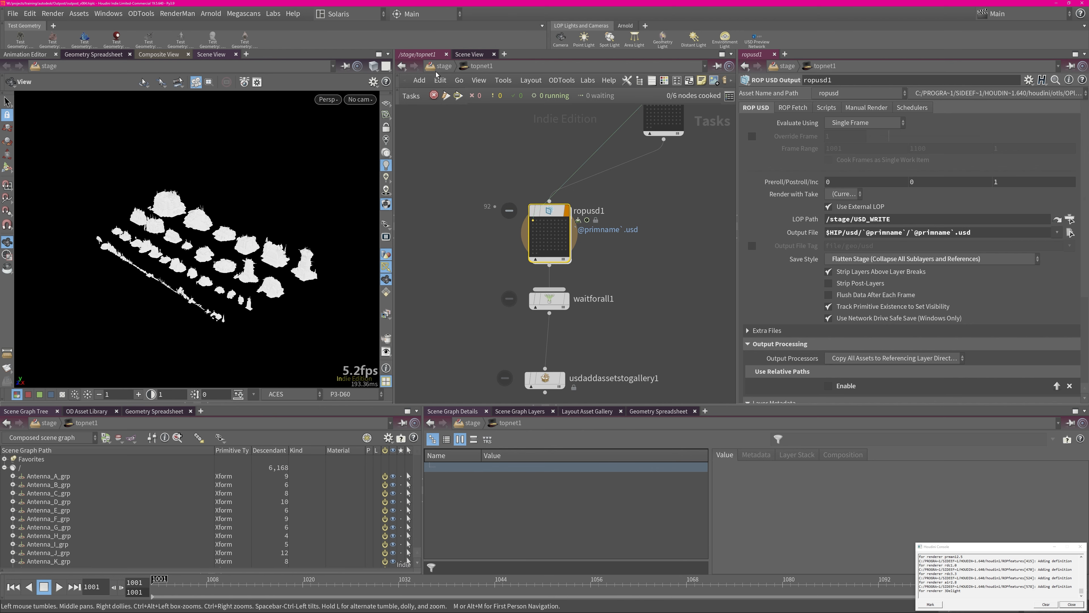
Step: Return to the stage network, display the prune1 node, and set the viewport shading to Smooth Wire Shaded
click(444, 68)
middle_drag(607, 149, 637, 548)
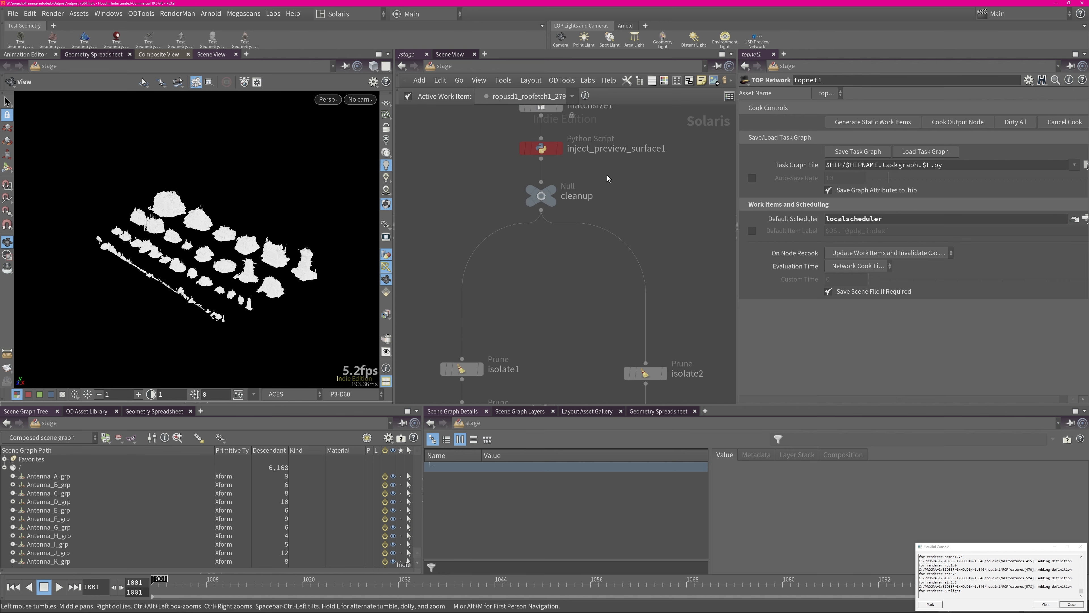
middle_drag(607, 176, 608, 377)
click(557, 242)
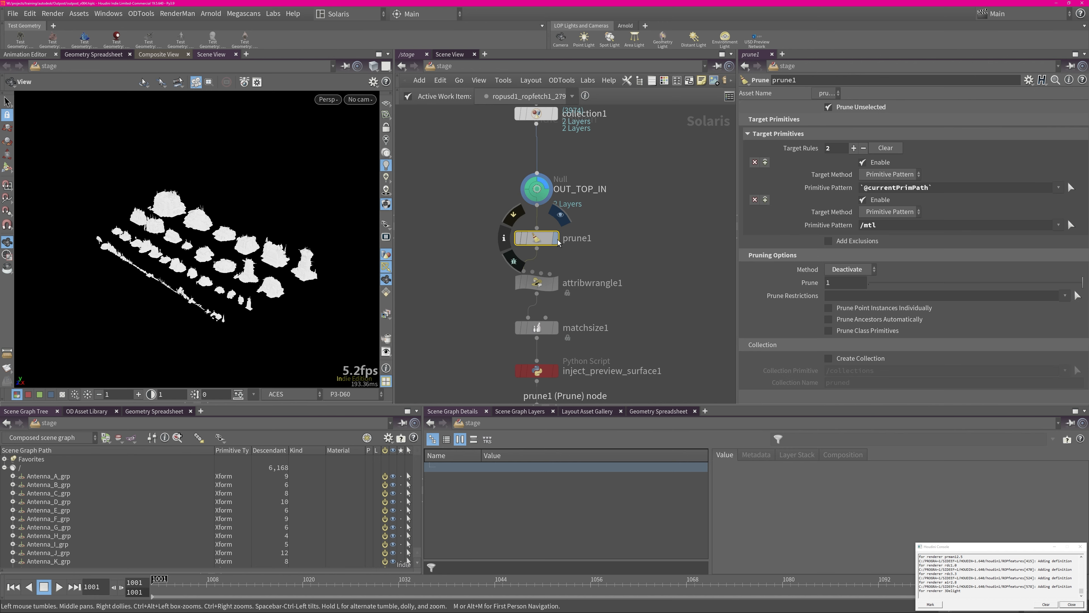
click(555, 239)
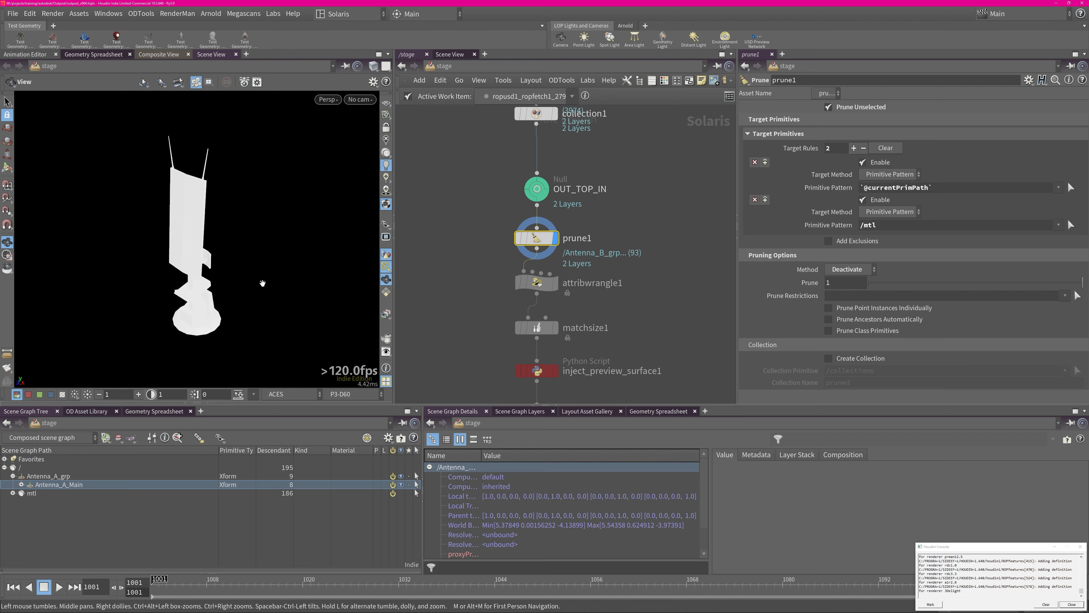
click(373, 65)
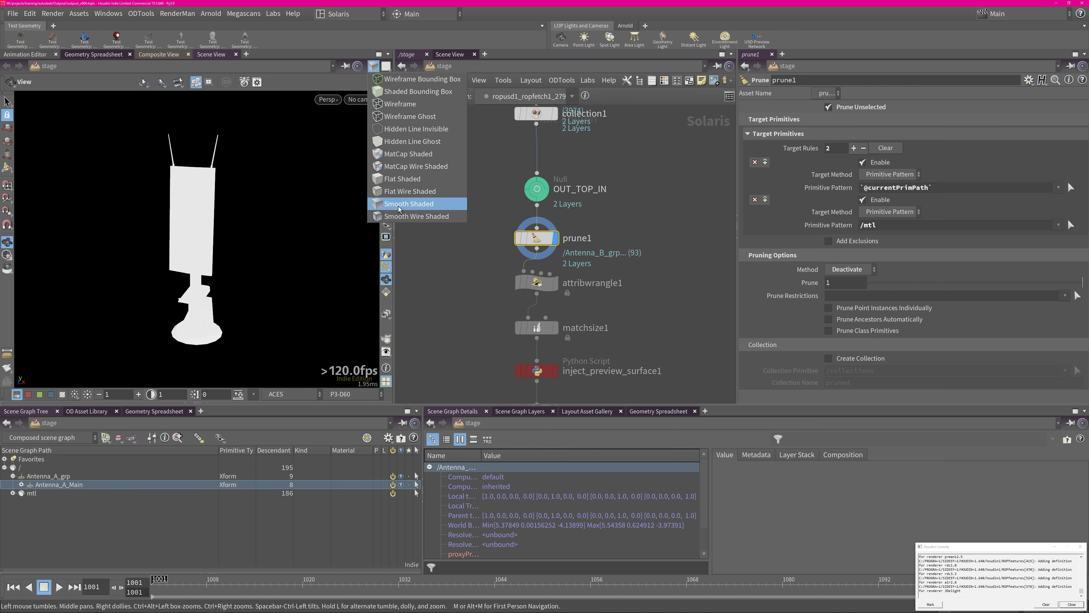
click(399, 216)
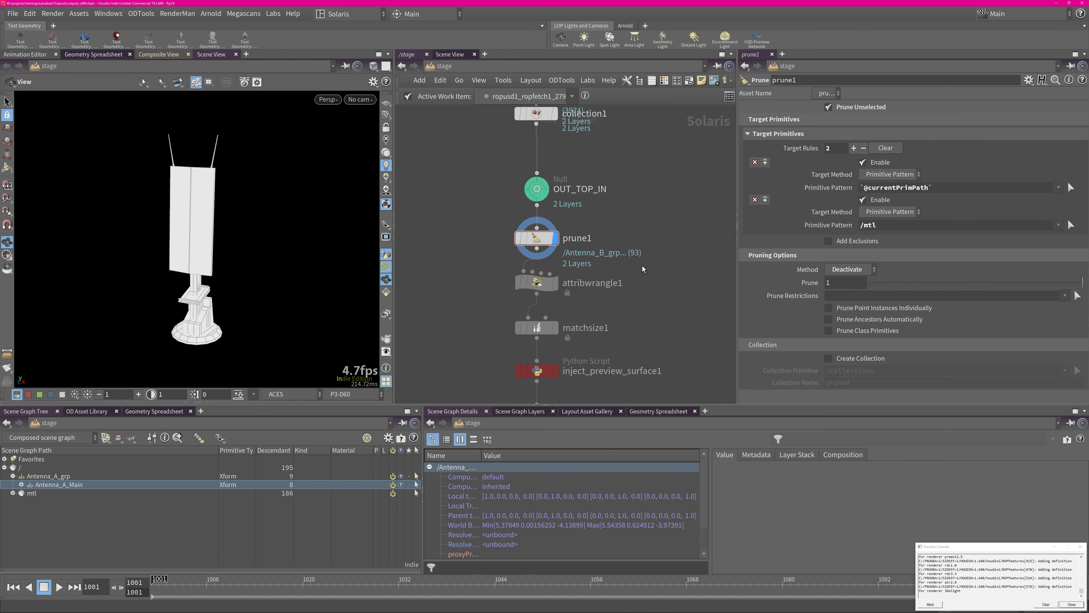
Step: Make matchsize1 the displayed node and move inject_preview_surface1 out to the side of the node chain
middle_drag(616, 322, 614, 274)
drag(536, 219, 443, 224)
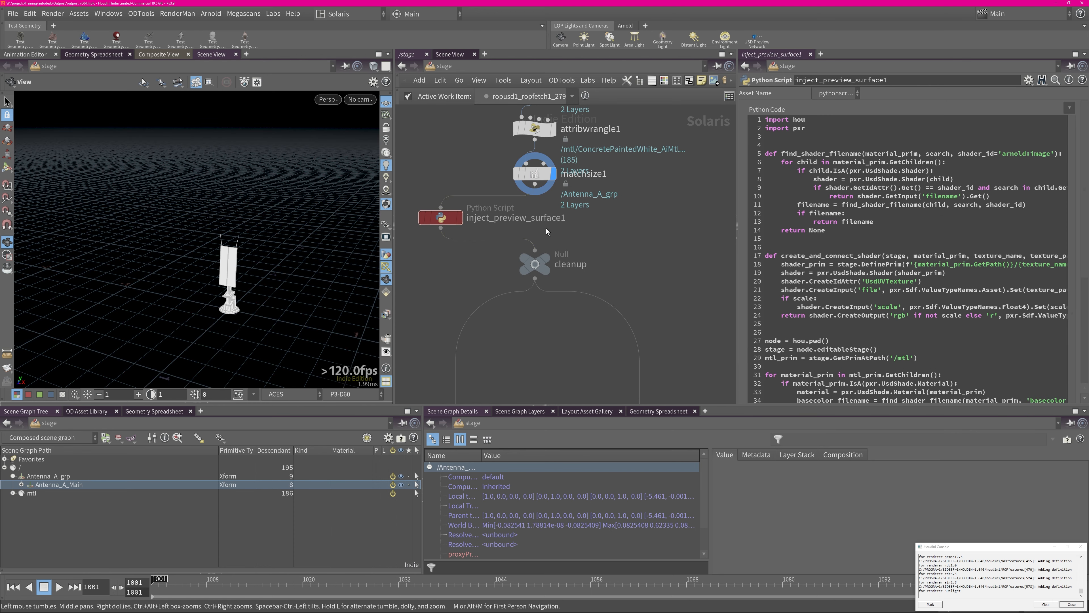
mouse_move(455, 233)
scroll(234, 310, up, 5)
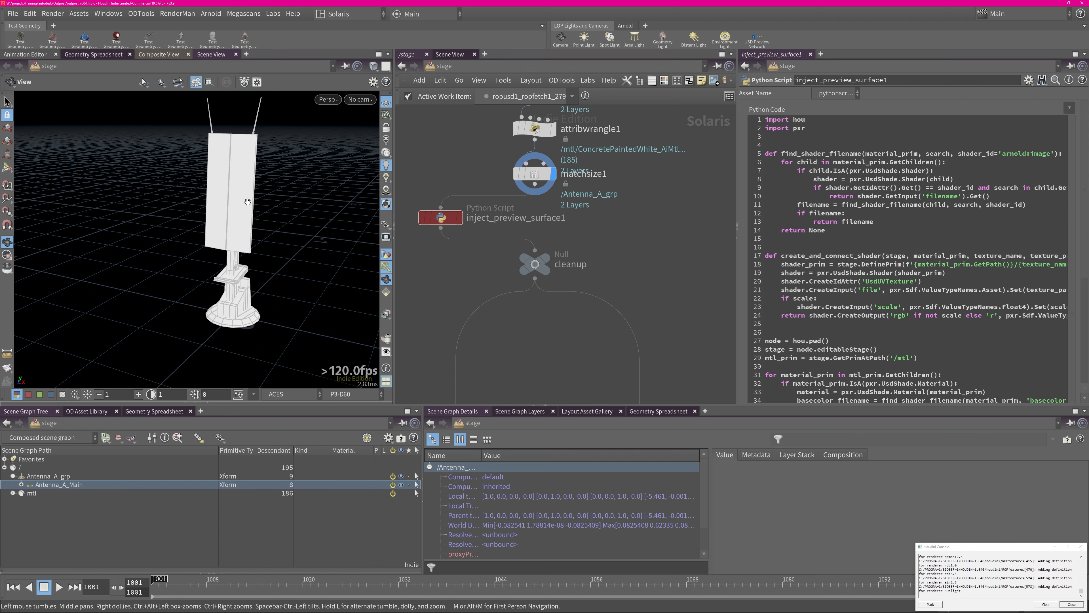
scroll(533, 235, down, 4)
mouse_move(533, 235)
right_down()
mouse_move(489, 244)
mouse_move(534, 232)
right_up()
middle_drag(417, 239, 499, 229)
mouse_move(465, 239)
right_down()
mouse_move(479, 239)
mouse_move(474, 230)
right_up()
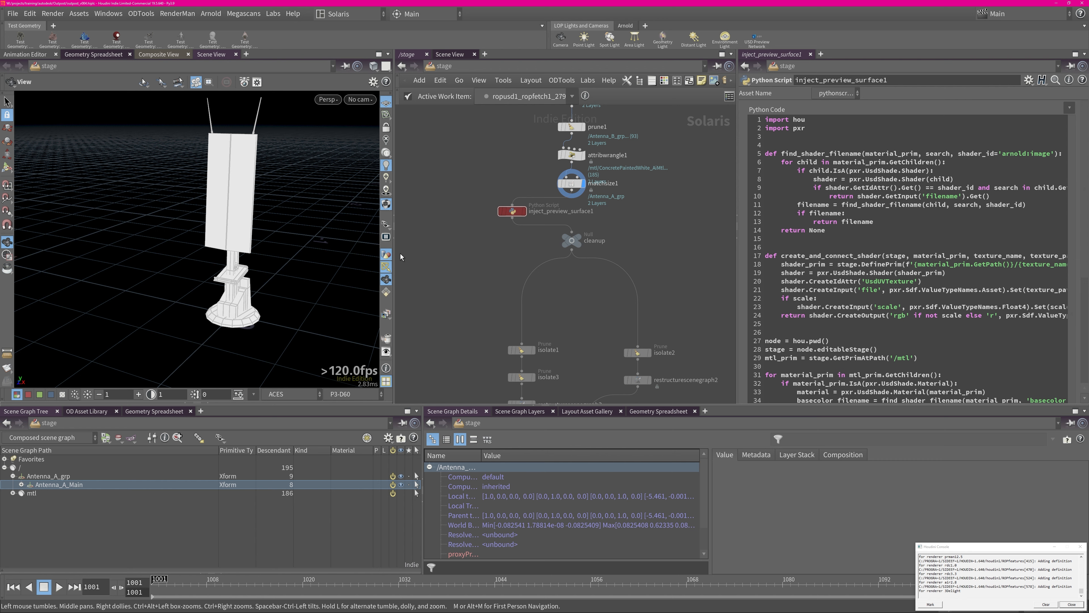
Step: Select inject_preview_surface1, expand mtl in the scene graph, and inspect the outputs of the Concrete_AiMtl material
click(513, 211)
click(13, 493)
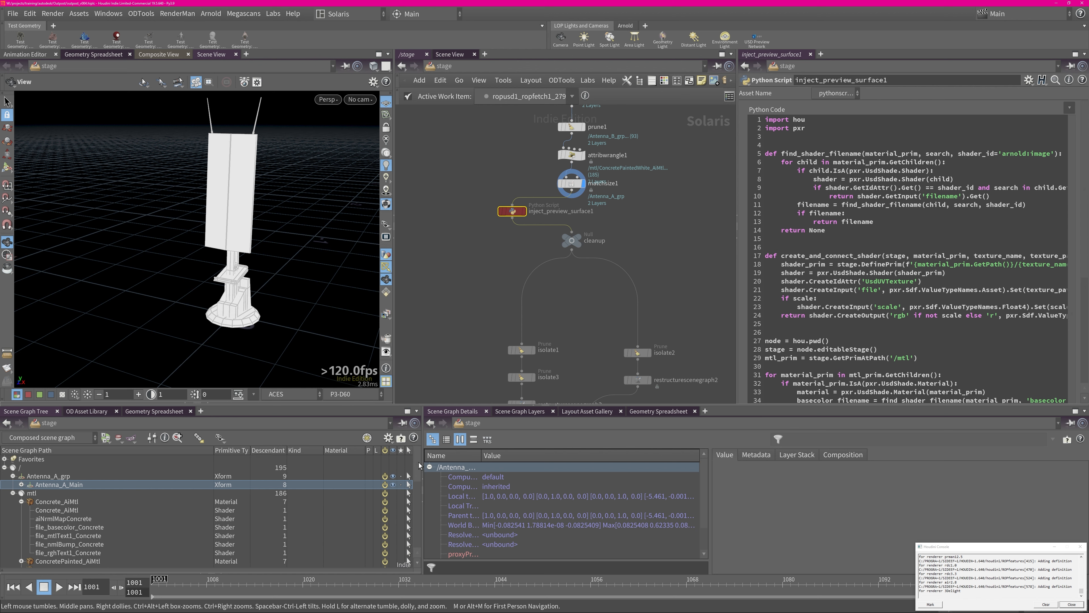
scroll(419, 465, down, 3)
click(59, 474)
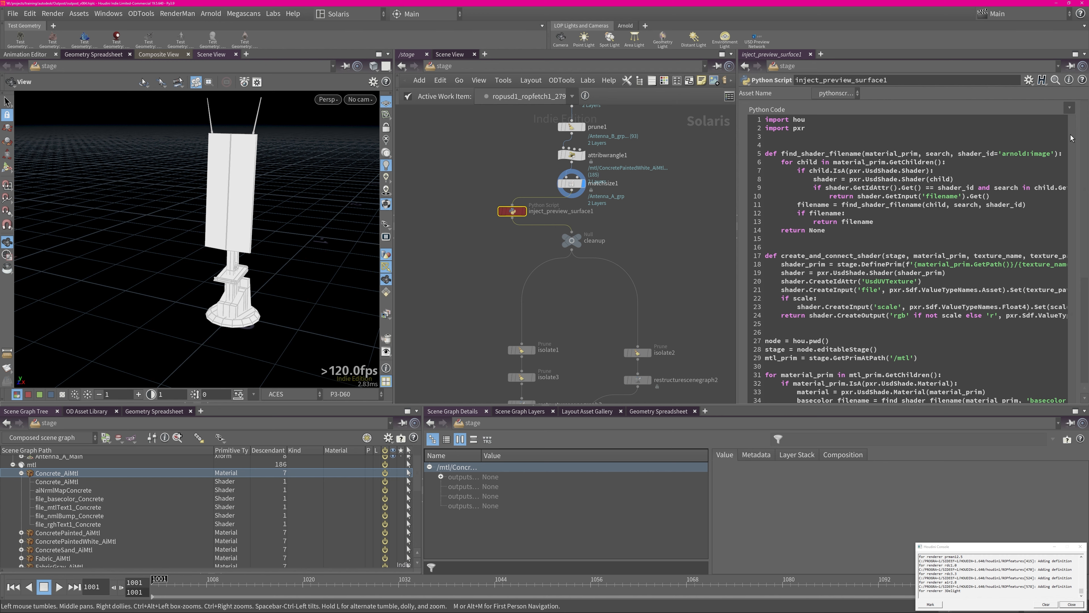
Step: Read through the Python code of inject_preview_surface1, widening the parameter pane to fit the longer lines
scroll(1071, 137, down, 1)
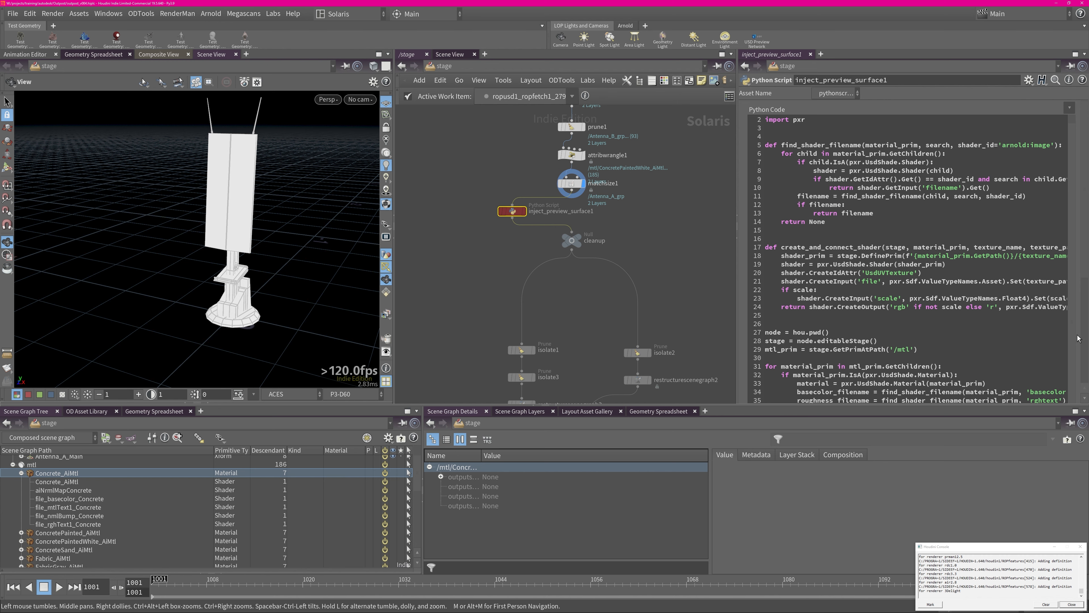
scroll(1081, 289, down, 3)
scroll(1082, 321, down, 3)
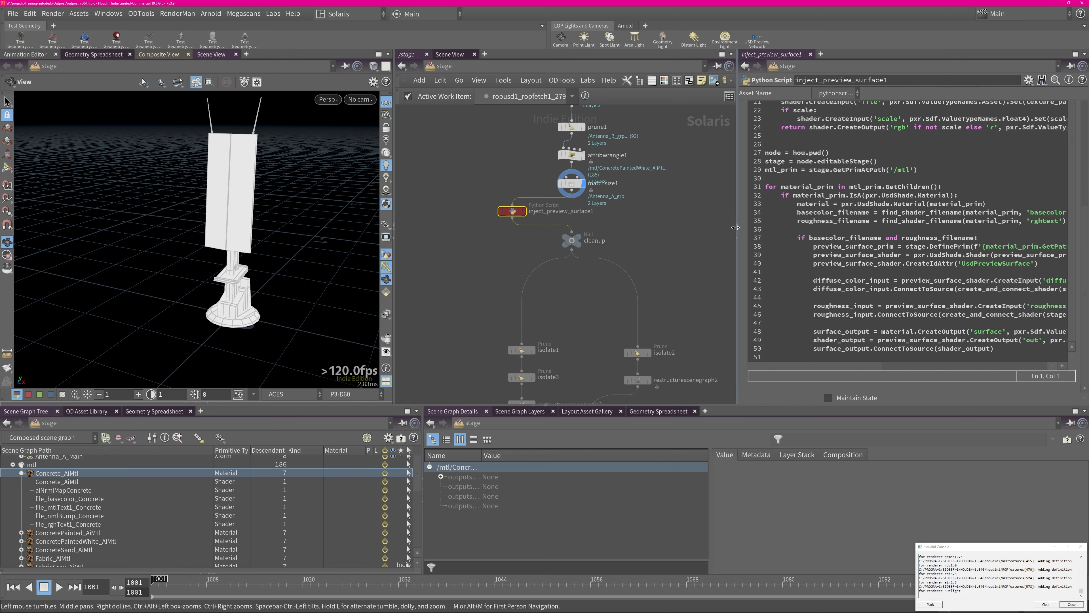
drag(736, 228, 650, 228)
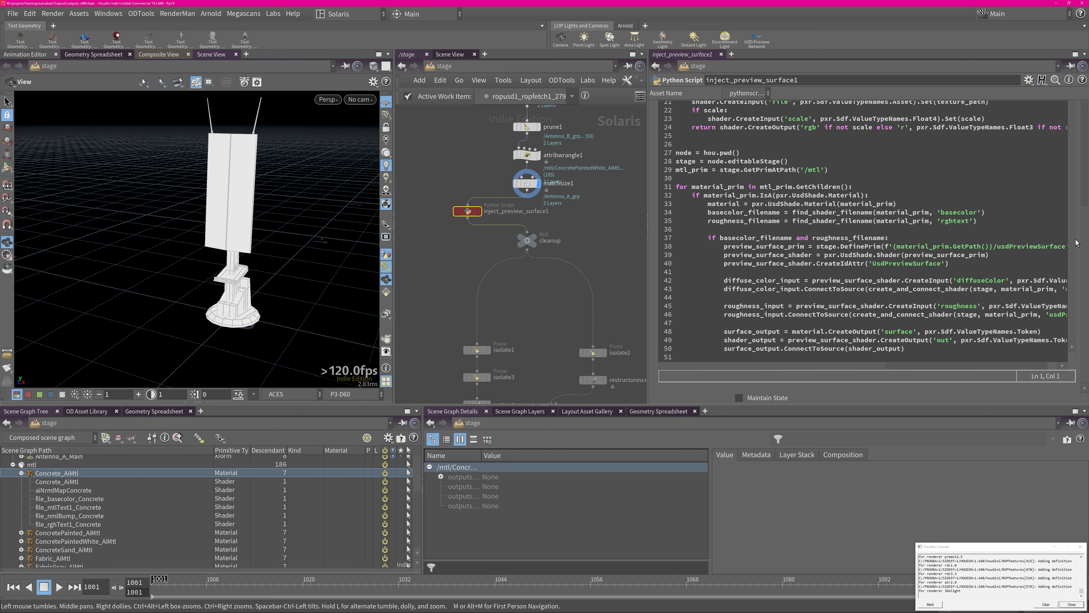
scroll(1082, 237, up, 2)
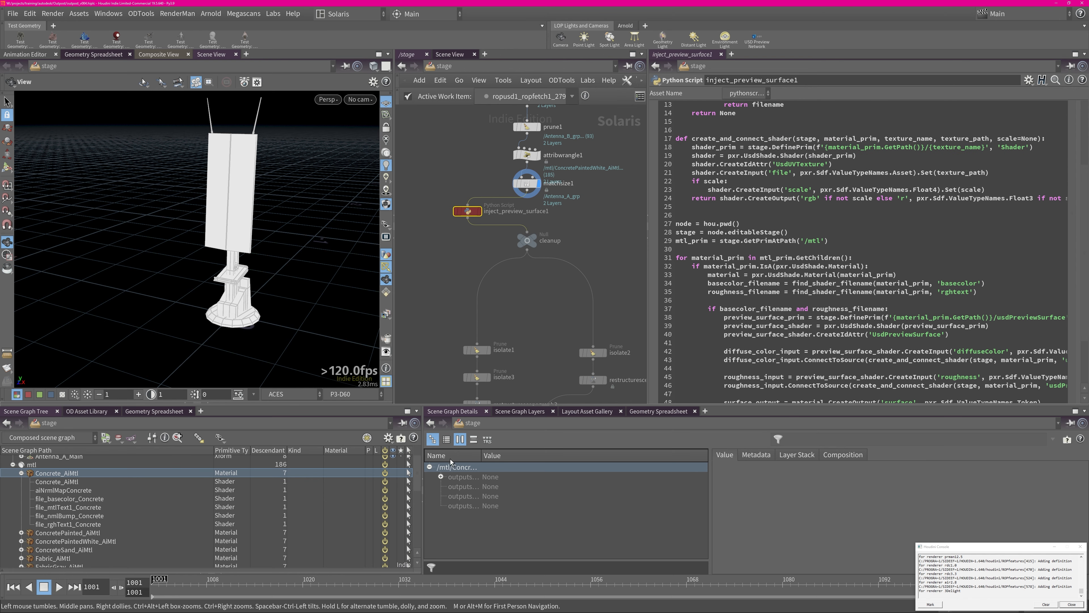
Step: Make inject_preview_surface1 the displayed node and widen the Name column in the details of Concrete_AiMtl
click(478, 211)
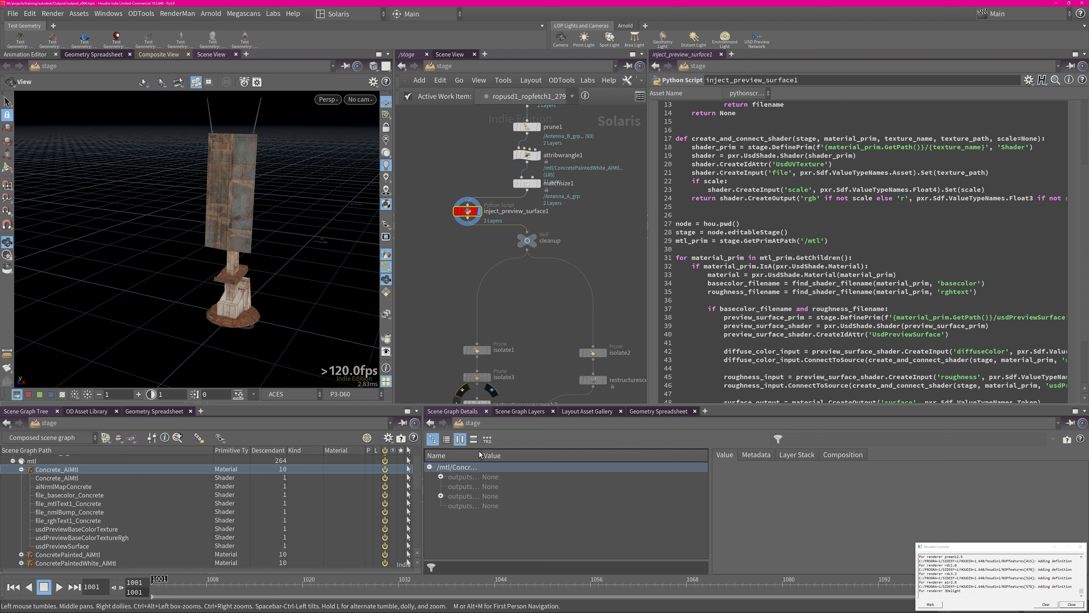
drag(490, 455, 590, 450)
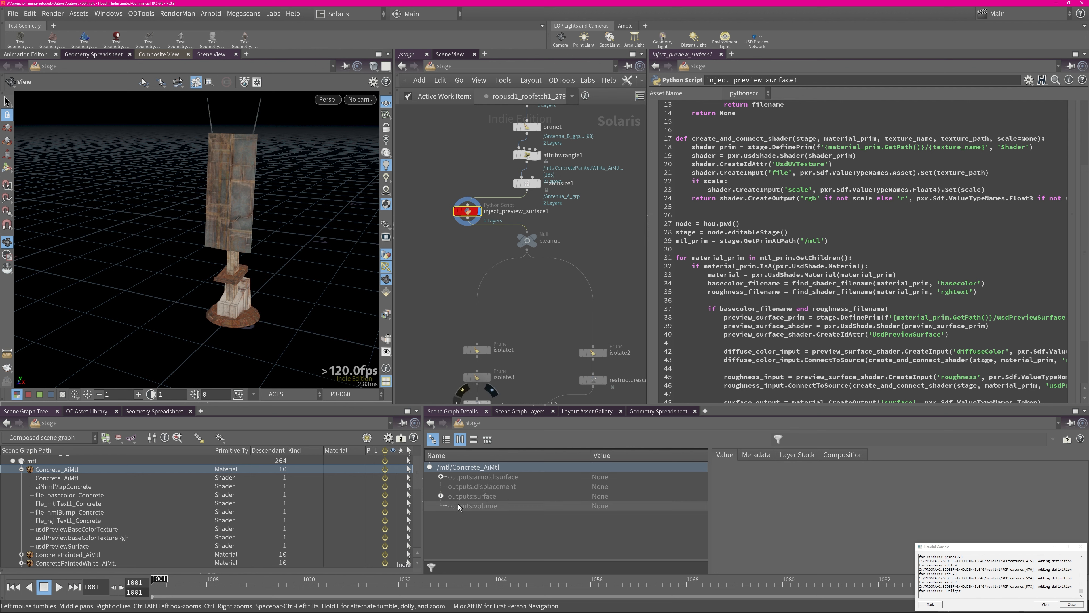
Step: Expand the surface output of Concrete_AiMtl down to usdPreviewSurface and highlight pxr.UsdShade.Shader in the script's create_and_connect_shader function
click(441, 495)
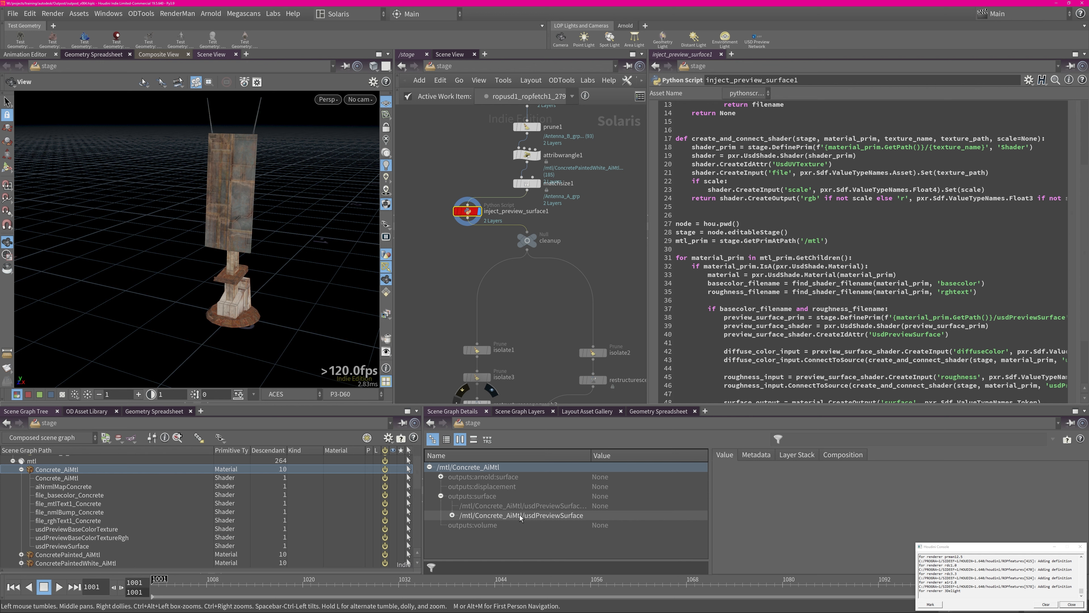
double_click(521, 518)
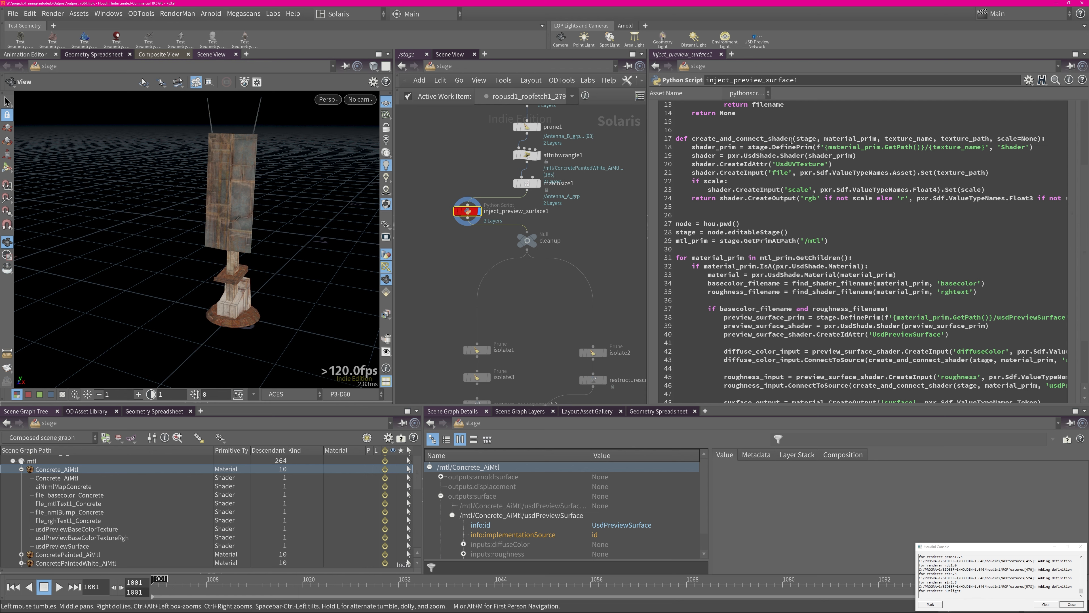
drag(728, 155, 756, 155)
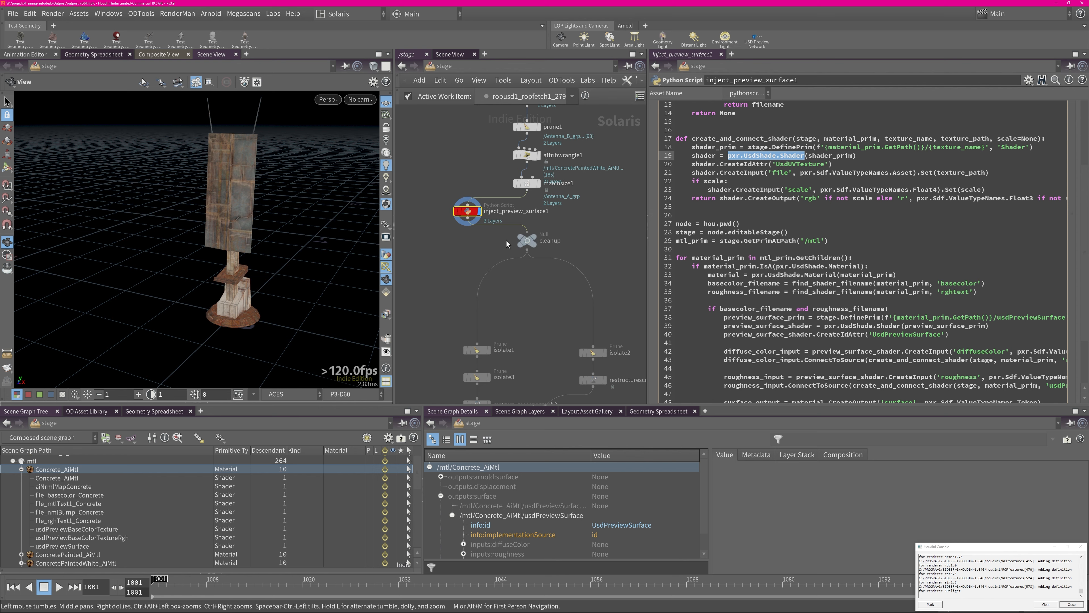
Step: Examine the antenna's textured preview material in the viewport alongside the inject_preview_surface1 node
click(453, 249)
drag(219, 254, 369, 236)
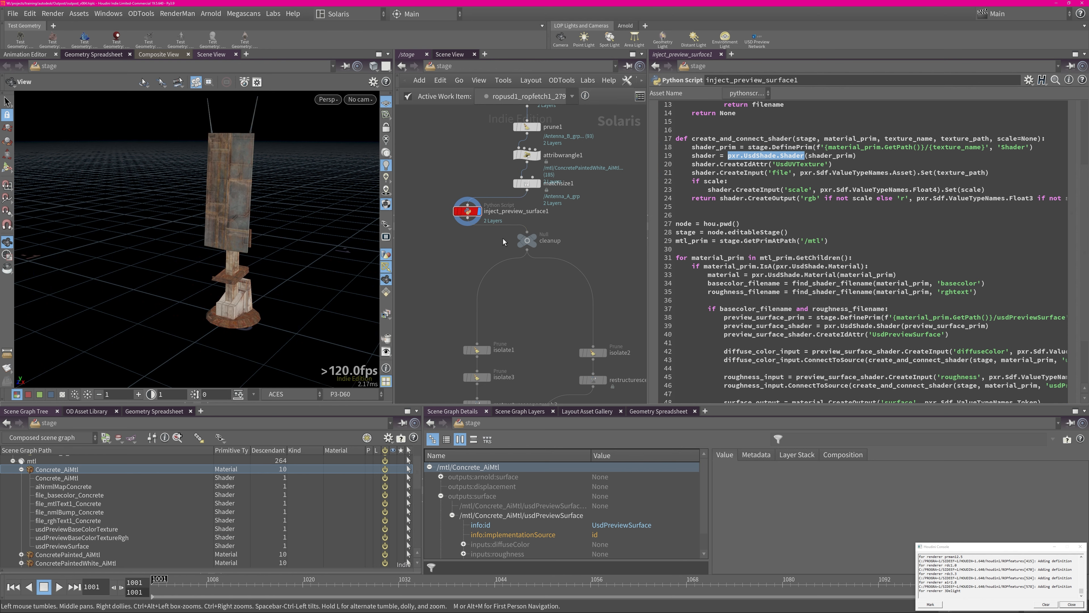
scroll(453, 244, up, 4)
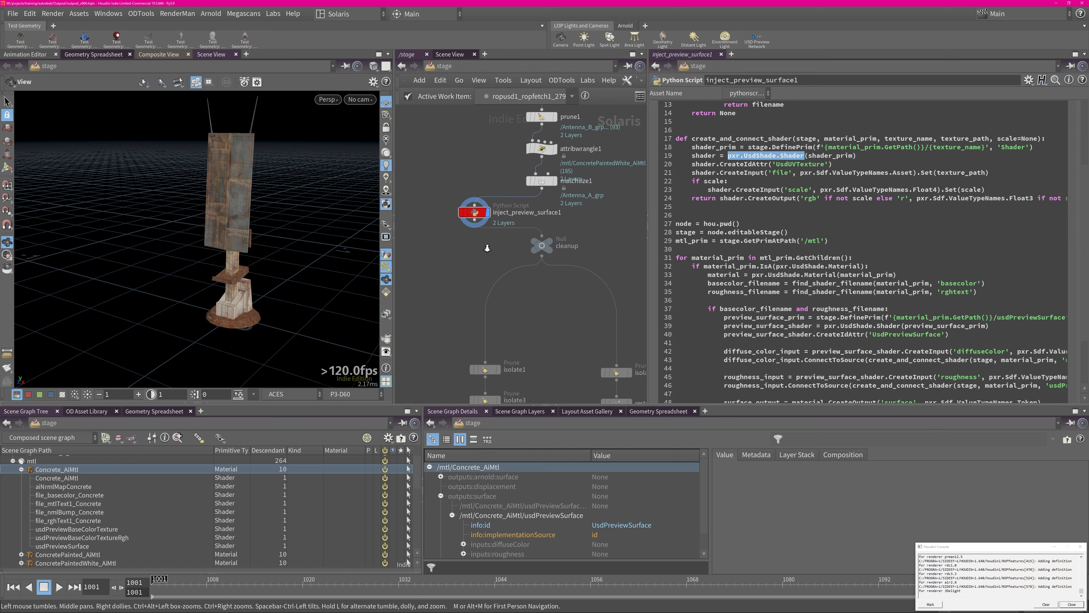
mouse_move(489, 201)
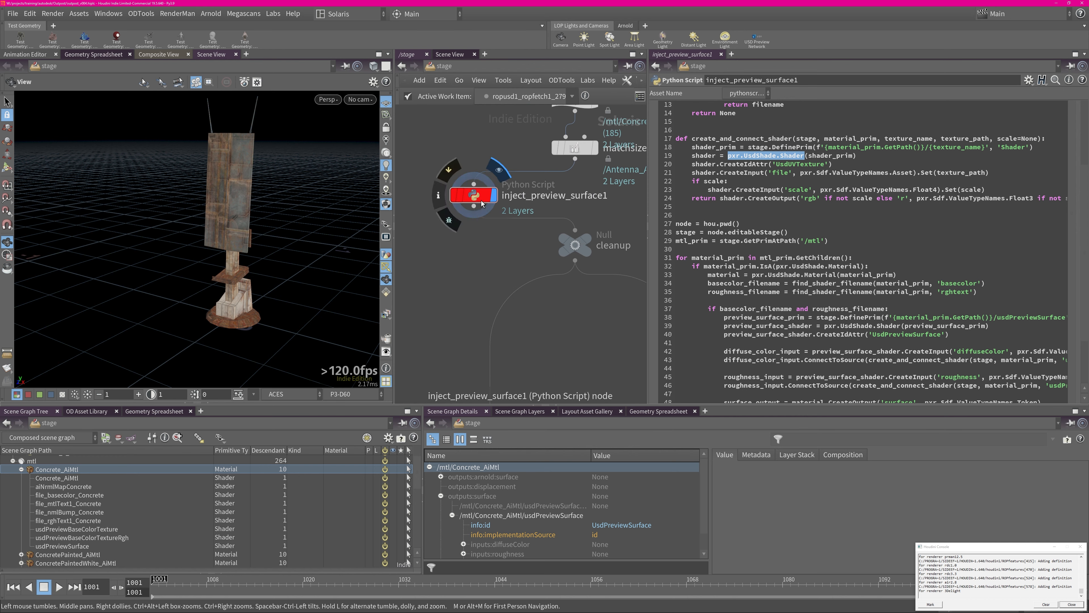
drag(275, 241, 326, 229)
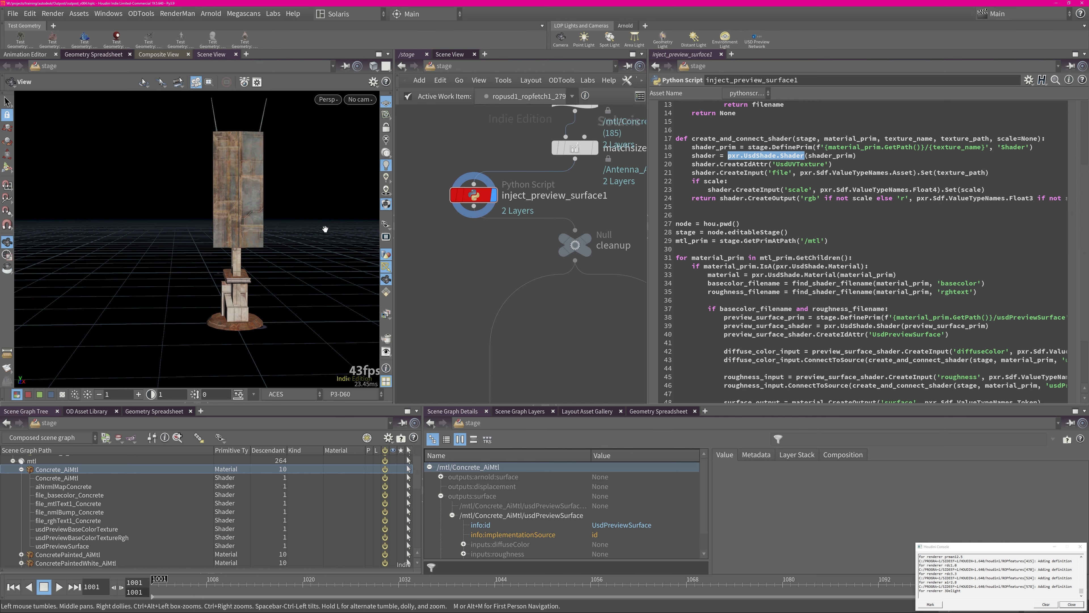
Step: Collapse Concrete_AiMtl in the scene graph, and select remove_unwanted_materials with the prune node above it displayed
middle_drag(603, 369, 514, 199)
scroll(521, 245, down, 4)
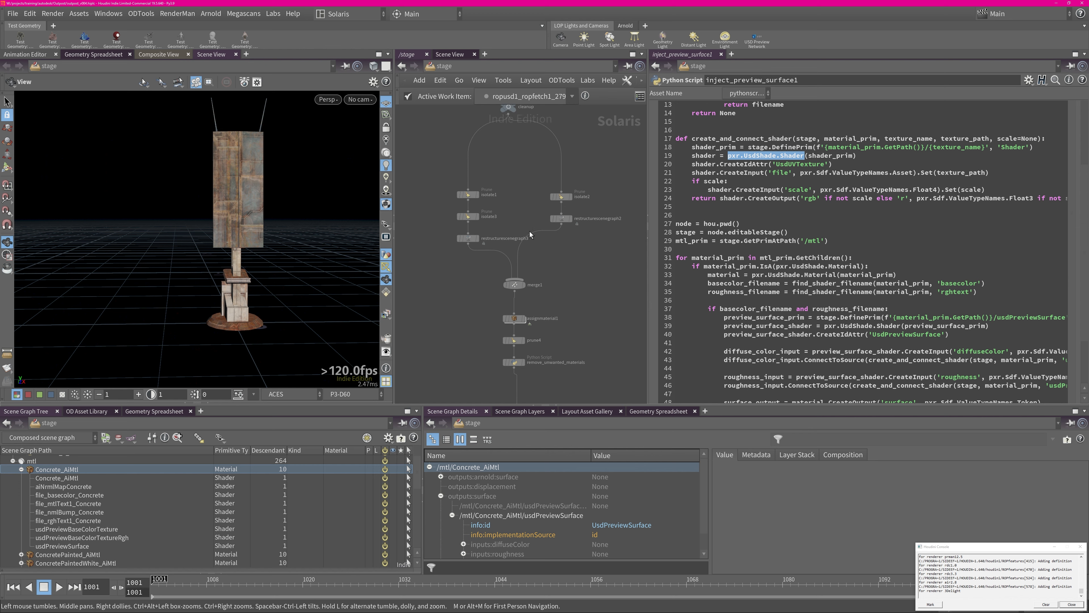
scroll(512, 202, up, 3)
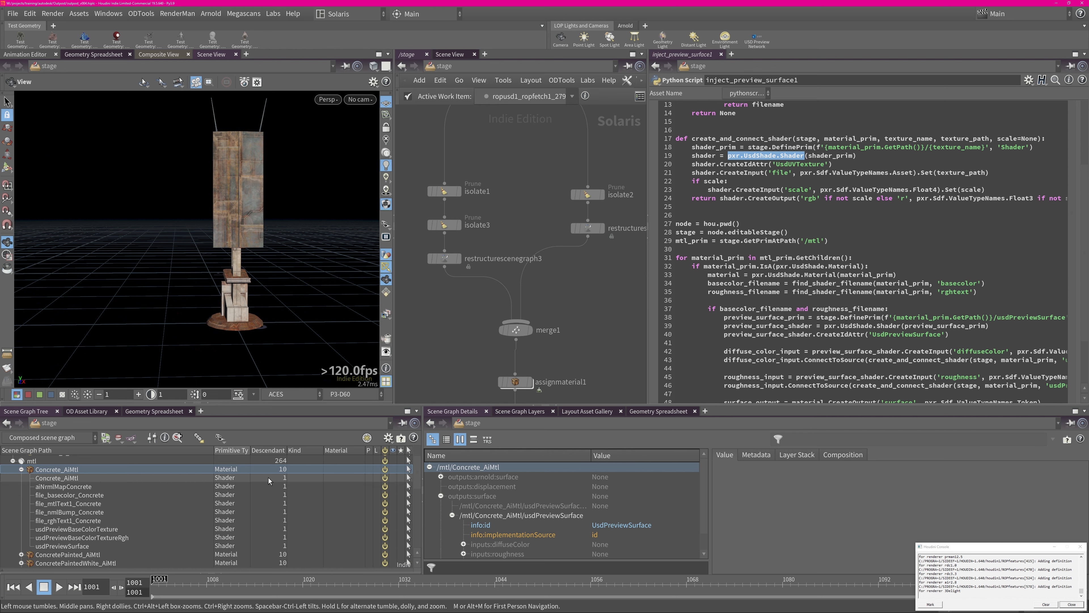
click(21, 469)
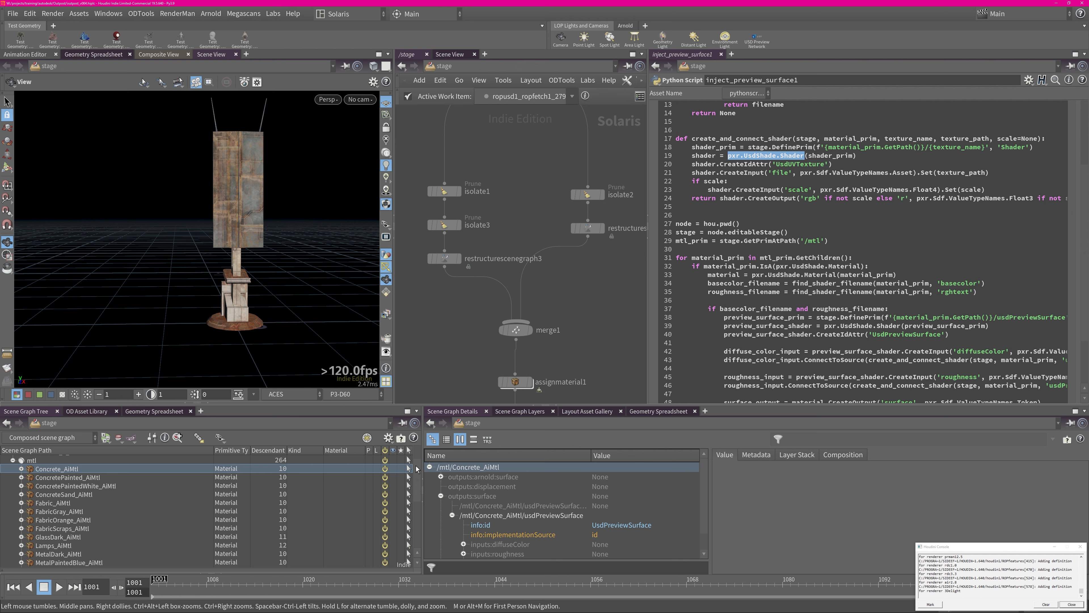
drag(416, 467, 416, 493)
click(500, 304)
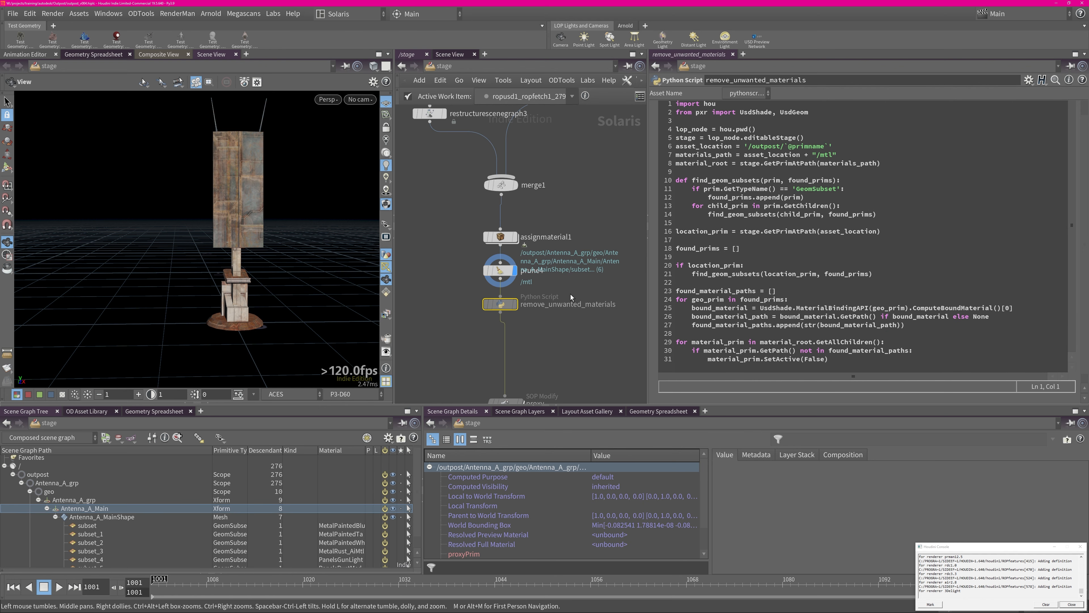
Step: Select subset_5 of Antenna_A_MainShape and expand the mtl scope under Antenna_A_grp to examine its materials
scroll(2, 466, down, 2)
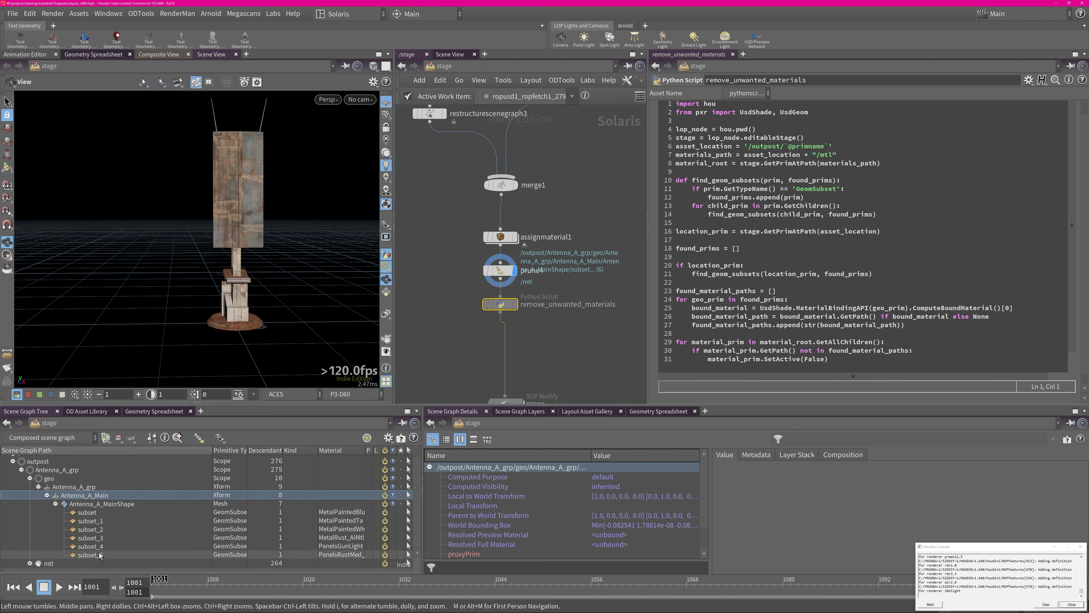
click(356, 512)
click(348, 553)
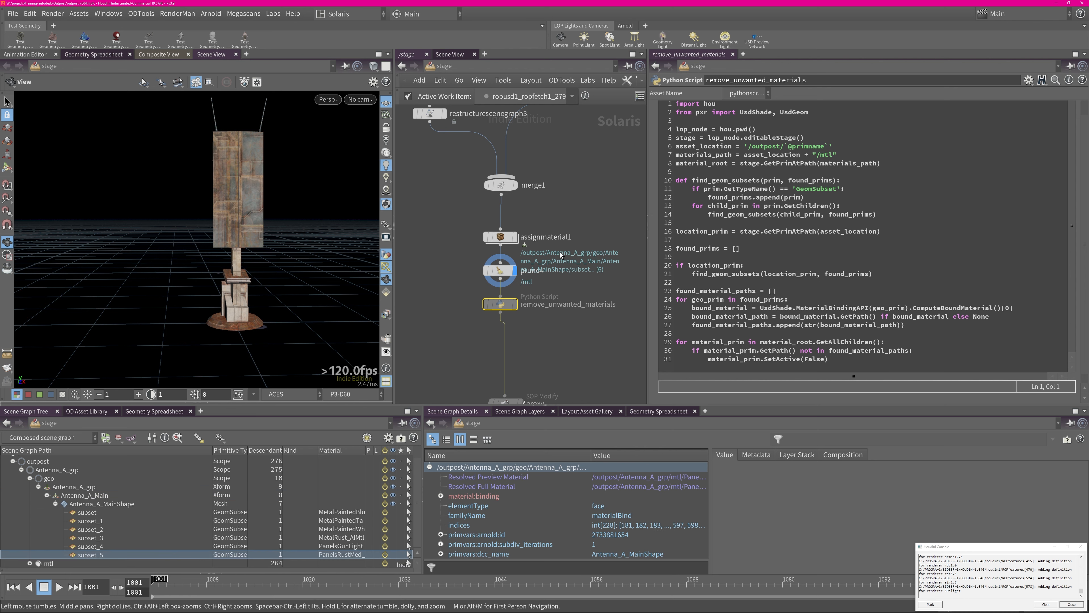
click(29, 563)
drag(416, 473, 420, 548)
Step: Make remove_unwanted_materials the displayed node and select the proxy SOP Modify node
middle_drag(556, 370, 544, 288)
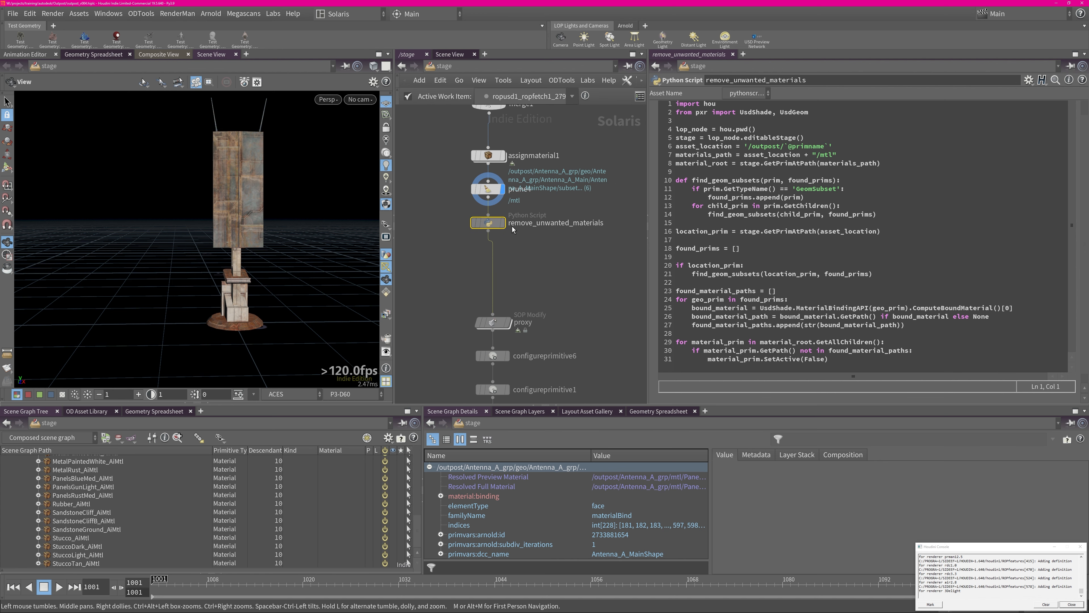
click(502, 224)
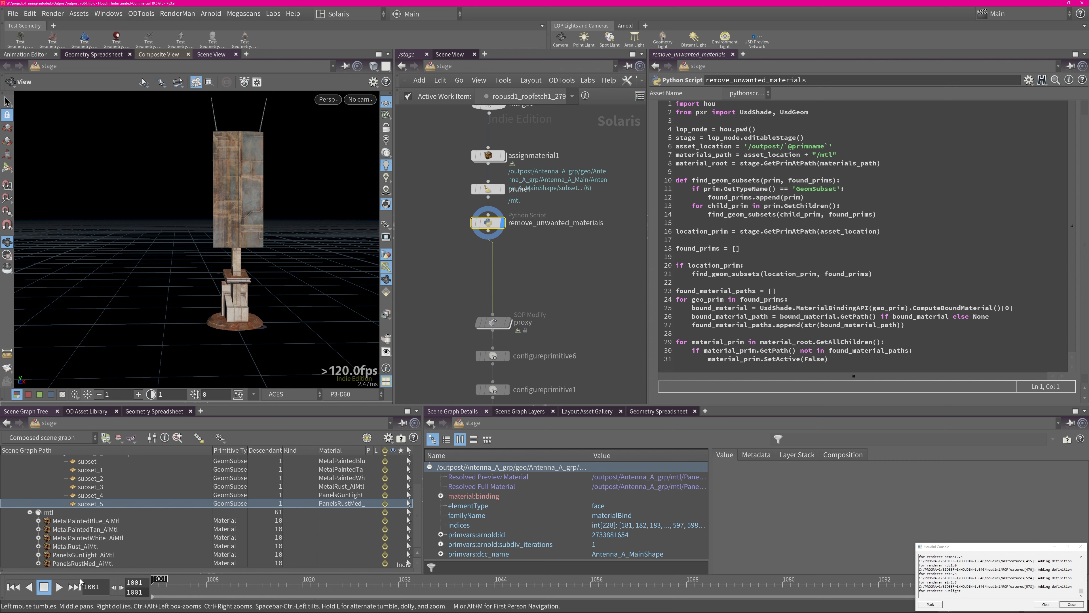
middle_drag(529, 256, 557, 122)
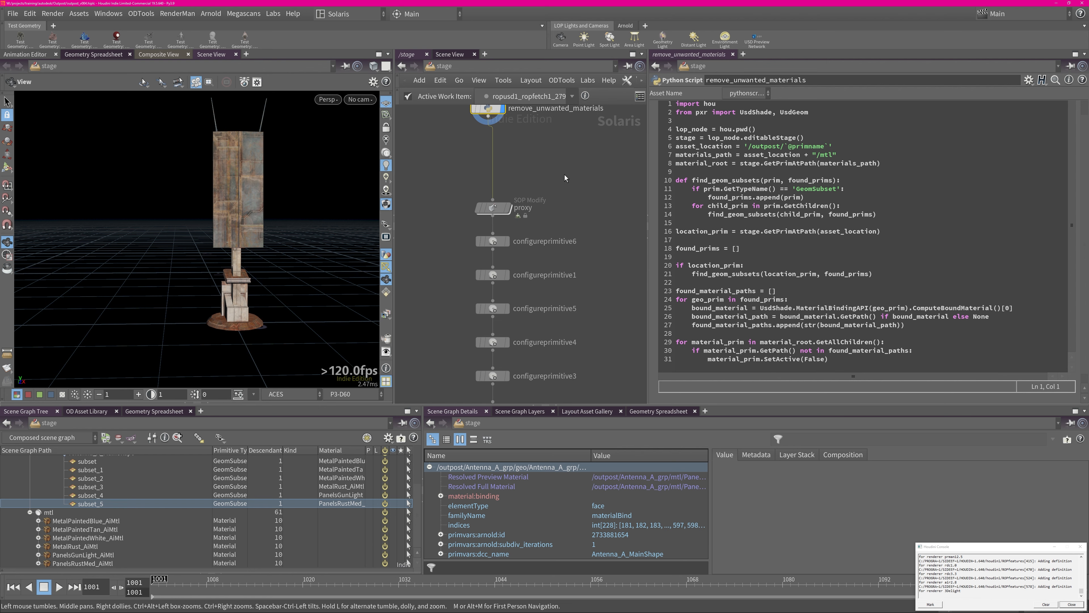
click(495, 208)
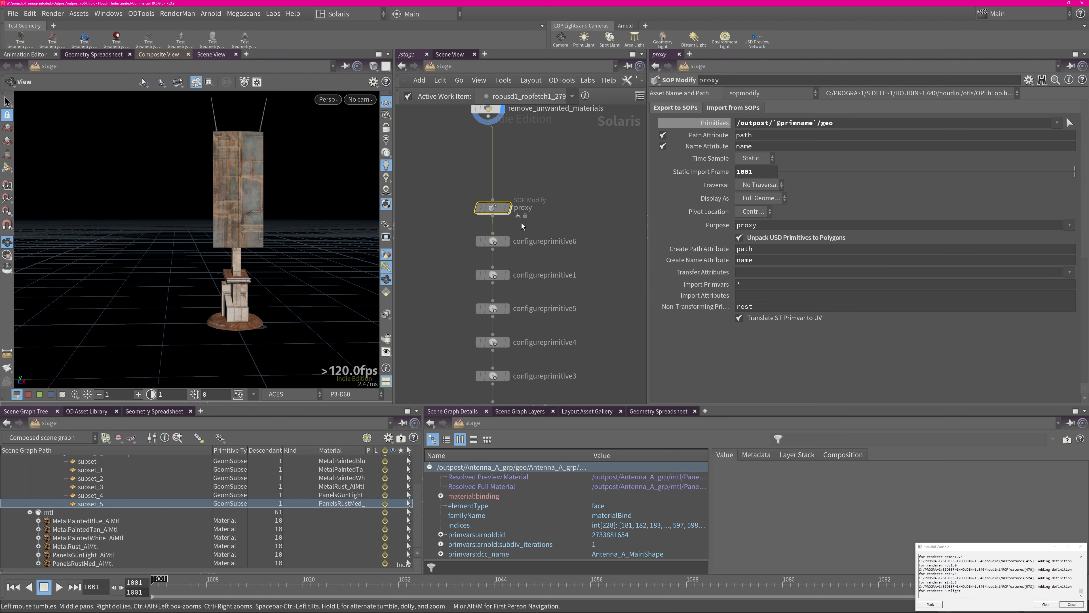
middle_drag(558, 210, 536, 216)
key(Tab)
text(soi)
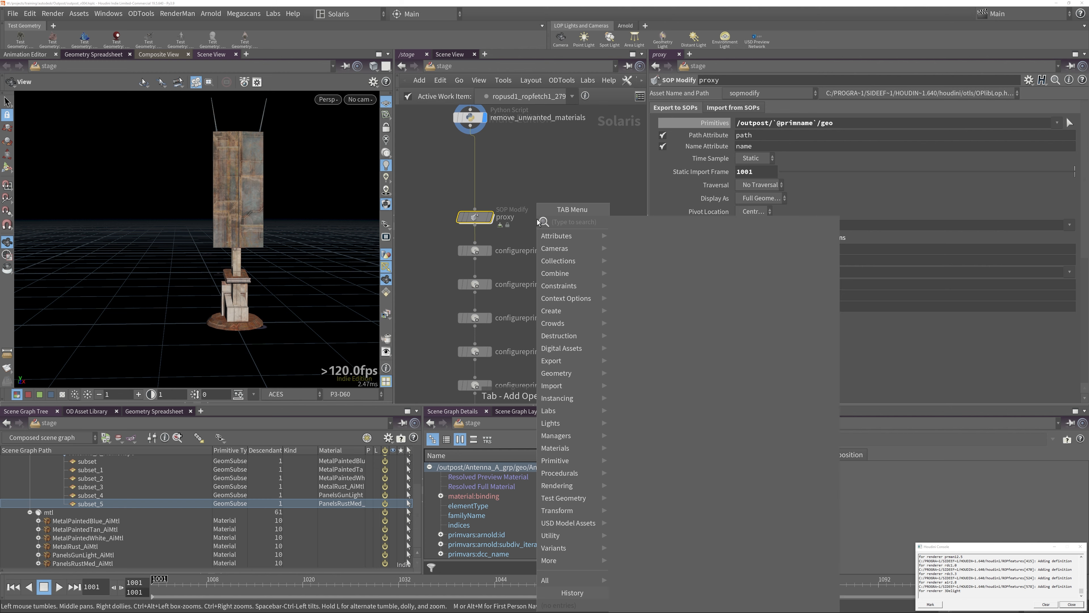
click(560, 175)
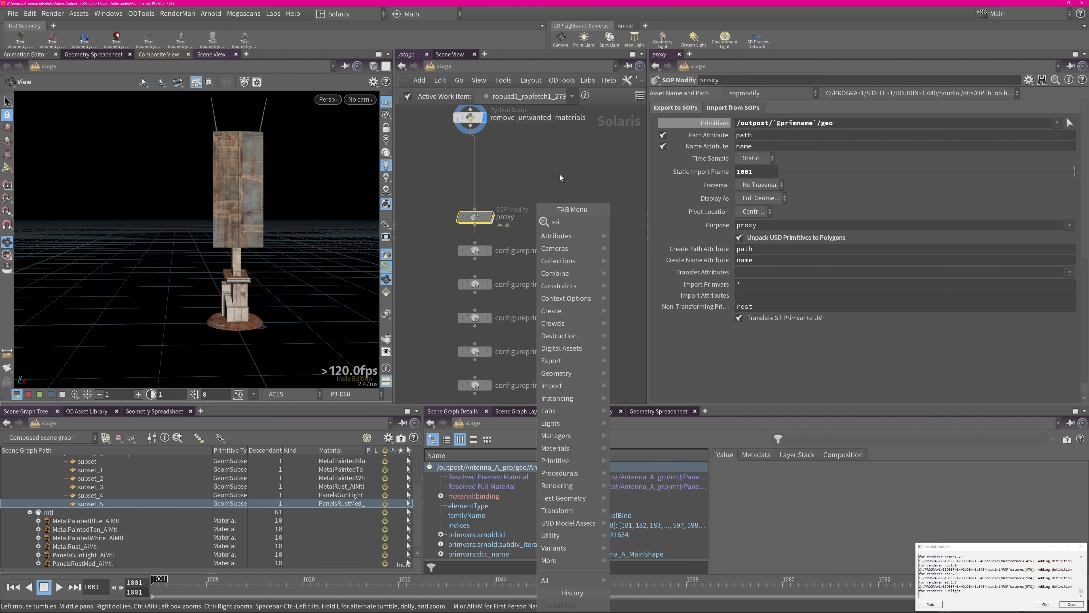
Step: Enter the proxy node's modify network and display attribwrangle3 and attribdelete1 in turn to examine the input geometry
double_click(489, 220)
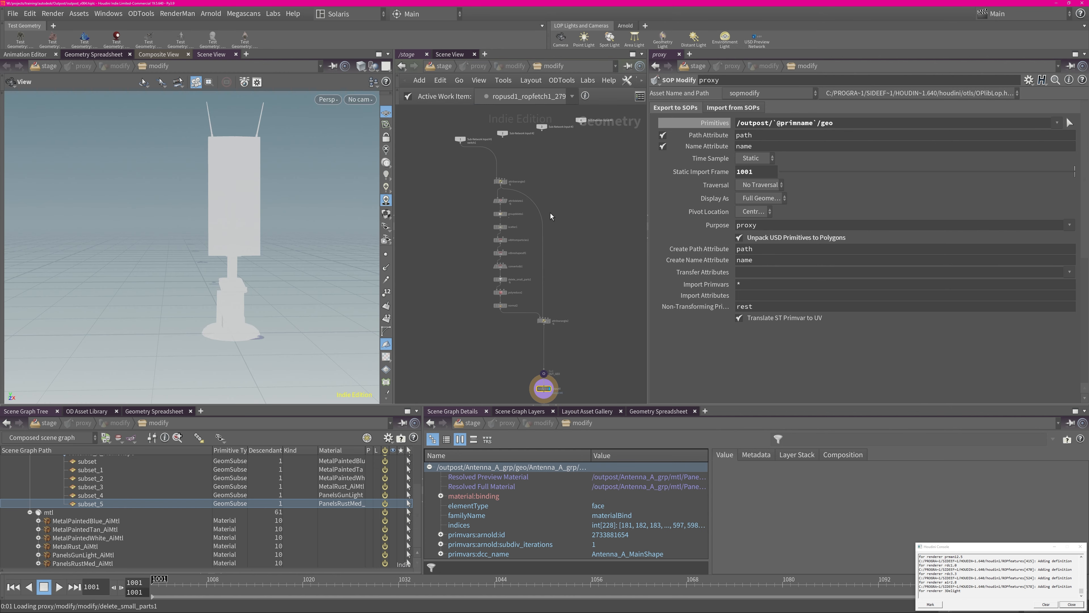
scroll(551, 179, up, 5)
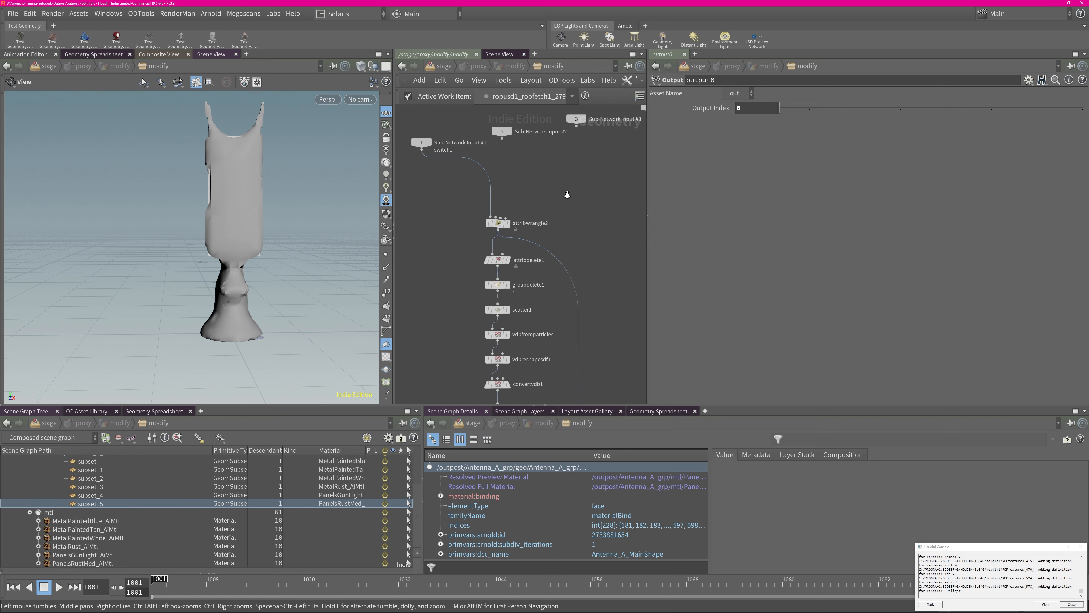
click(487, 239)
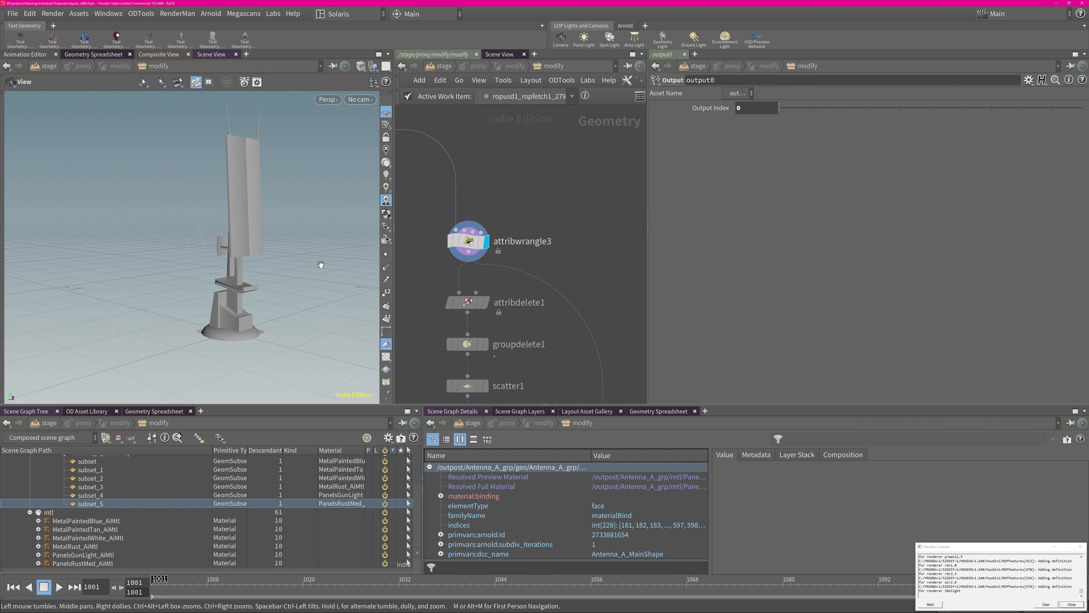
drag(253, 222, 278, 253)
middle_drag(494, 343, 511, 249)
click(503, 208)
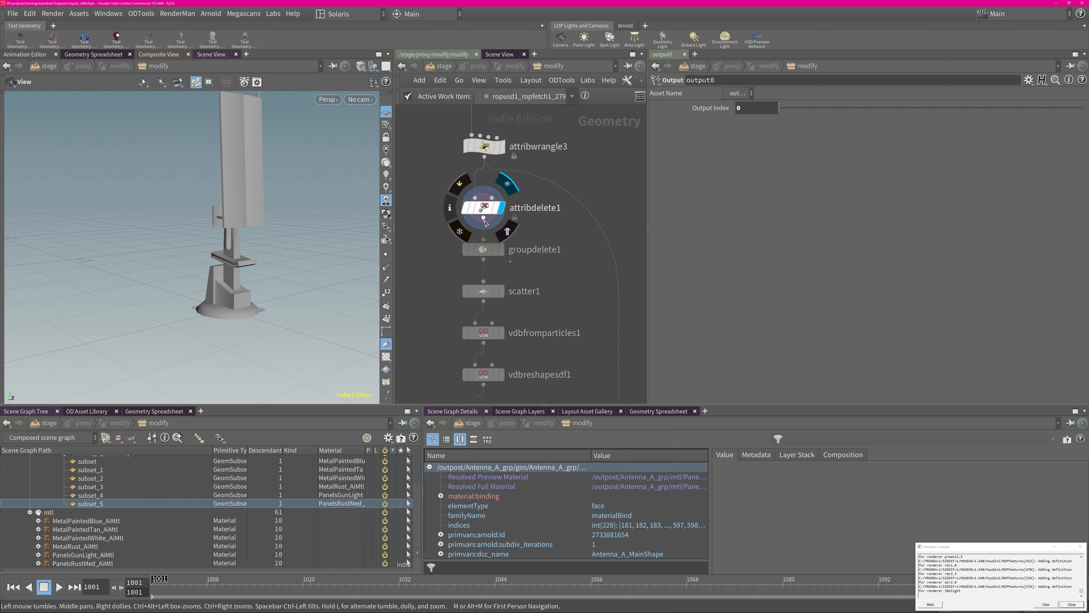
Step: Display and select scatter1, and hide the other objects to isolate its points in the viewport
middle_drag(555, 295, 489, 173)
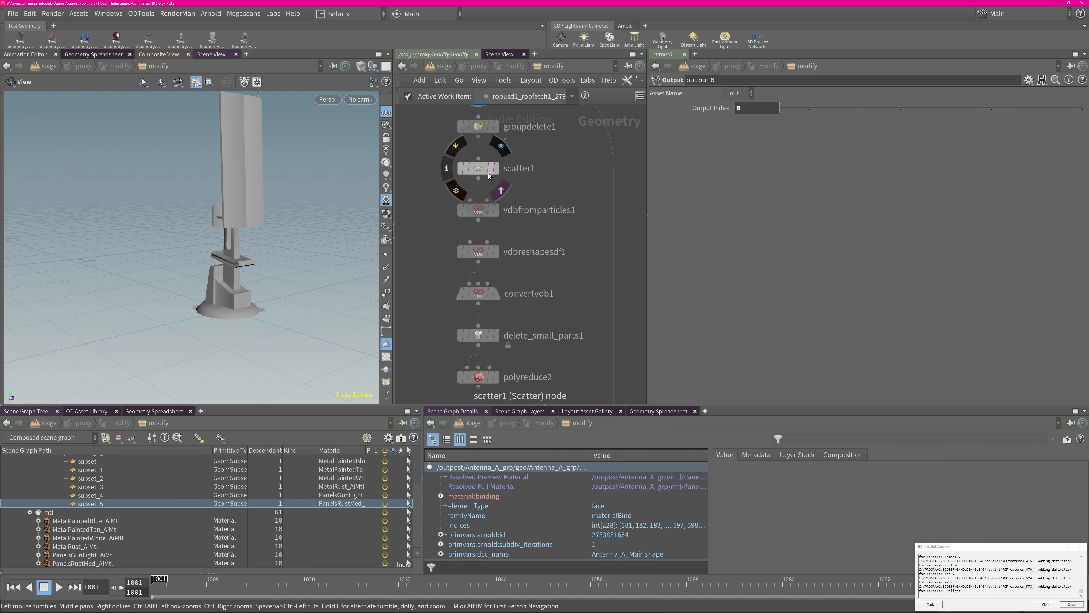
click(498, 169)
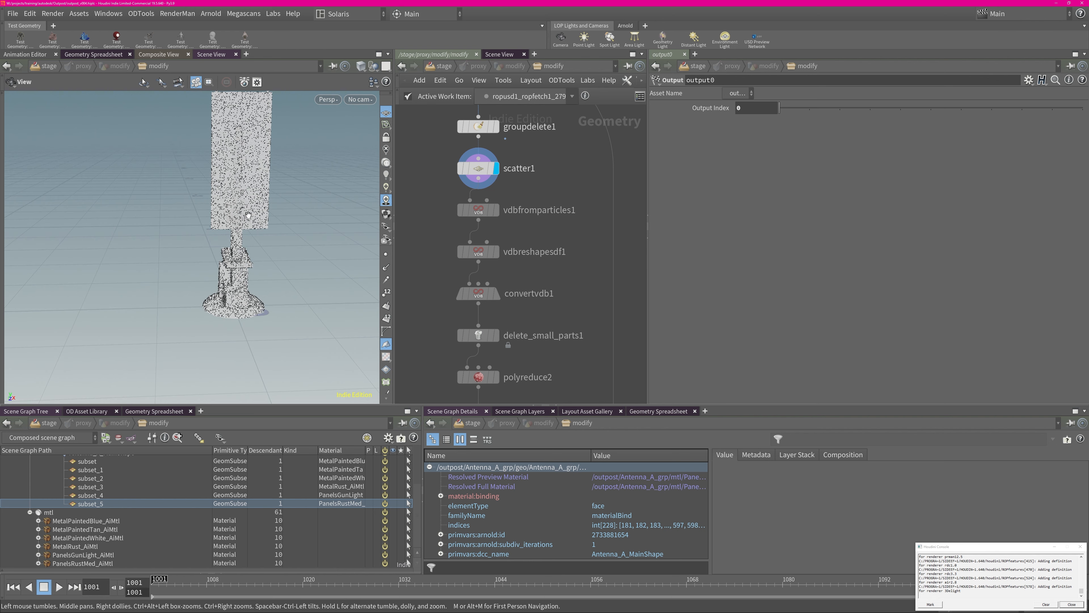
click(481, 174)
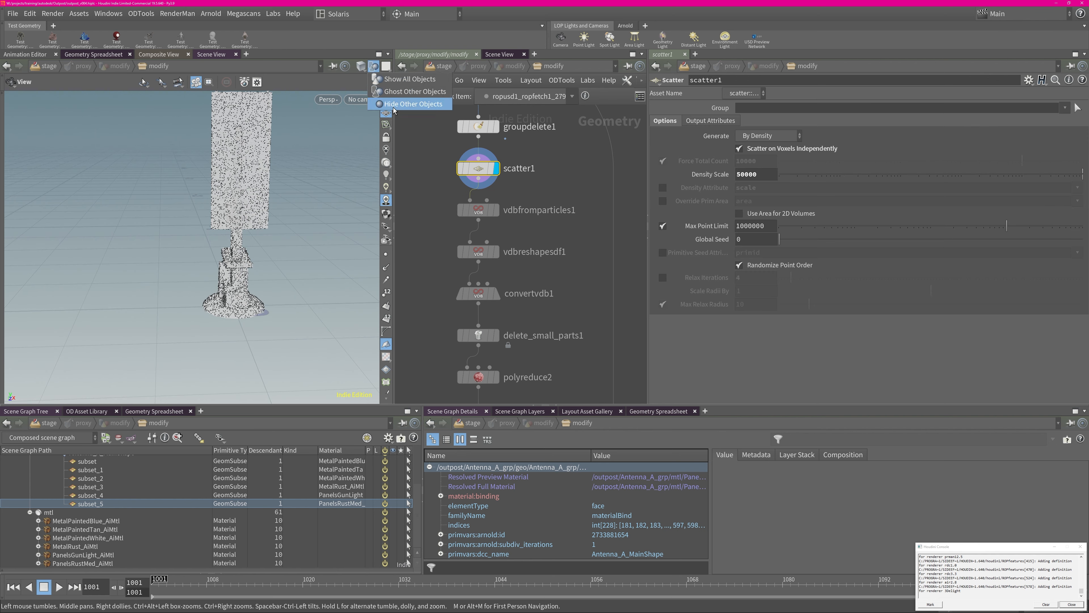
mouse_move(269, 167)
mouse_down()
mouse_move(343, 187)
mouse_move(276, 183)
mouse_up()
Step: Display vdbfromparticles1, convertvdb1 and polyreduce2 in turn to examine how the proxy mesh is built
click(501, 188)
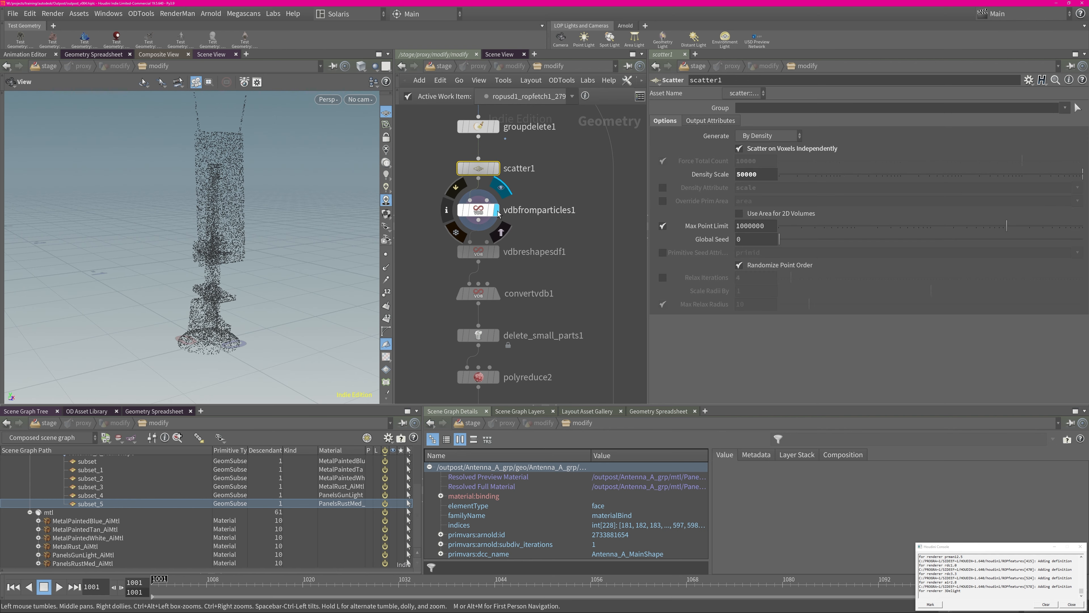
middle_drag(453, 299, 446, 210)
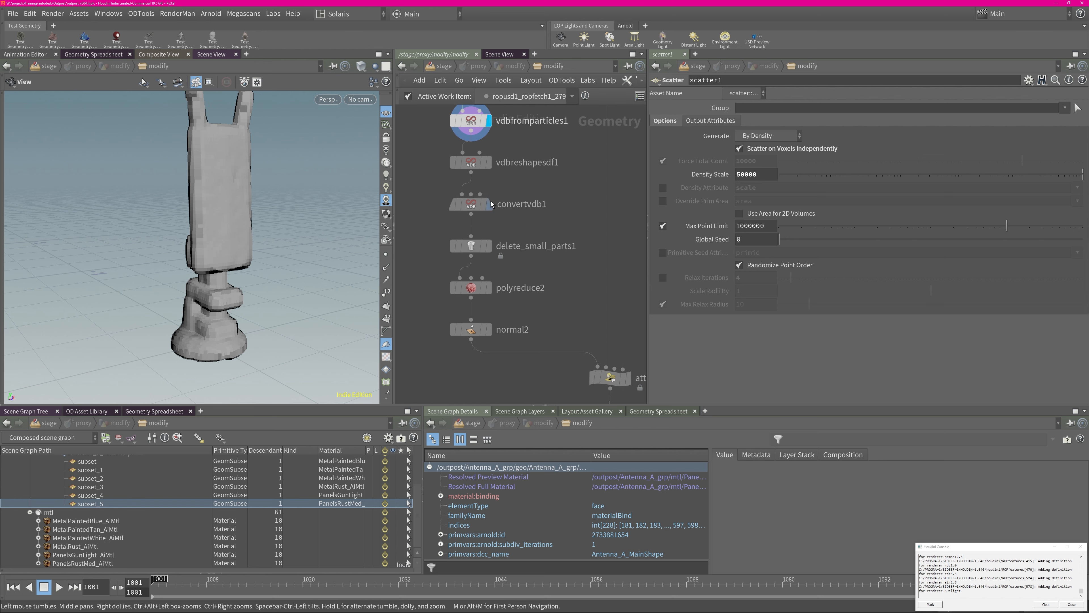
click(489, 205)
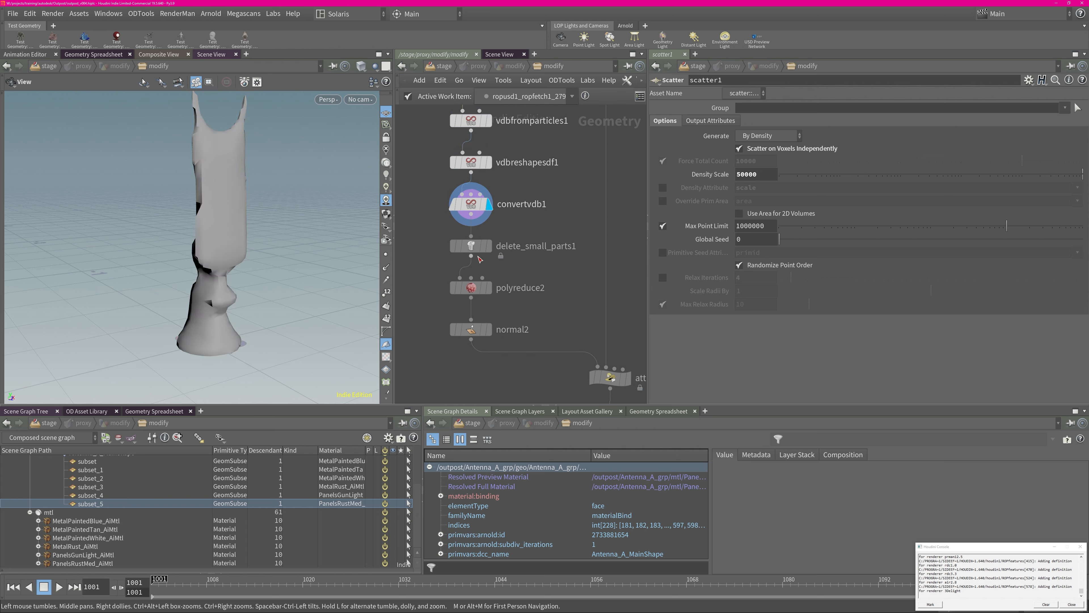
click(488, 287)
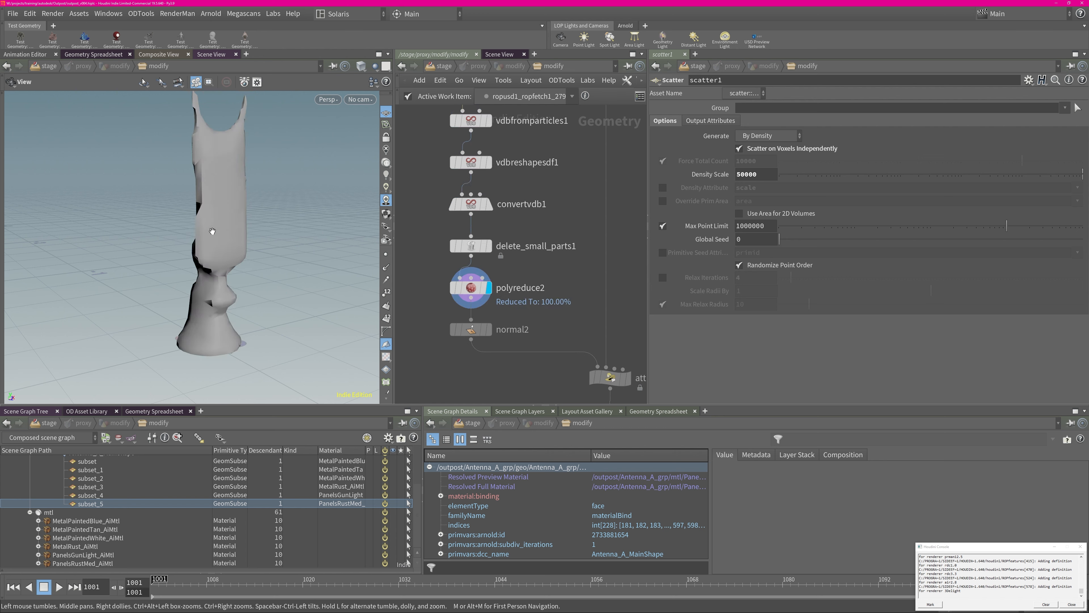
Step: Turn on the wireframe overlay in the viewport and examine the polygon density of the polyreduce2 mesh
key(shift+w)
key(shift+w)
key(shift+w)
mouse_move(218, 236)
mouse_down()
mouse_move(367, 242)
mouse_move(476, 286)
mouse_up()
Step: Make output0 the displayed node and return to the stage network
middle_drag(609, 381, 499, 289)
middle_drag(536, 332, 530, 191)
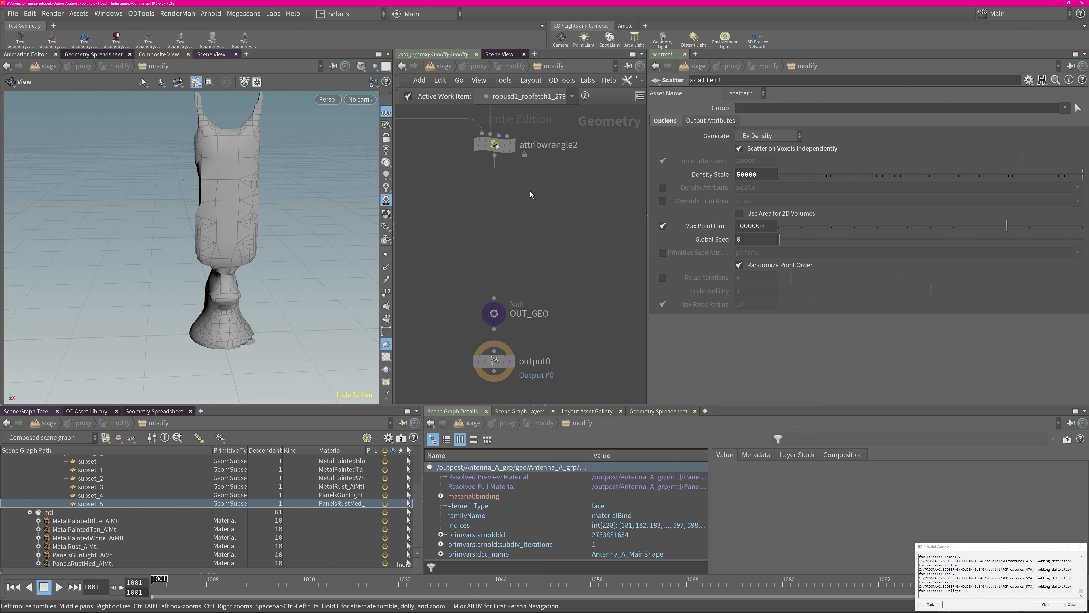
click(513, 361)
key(u)
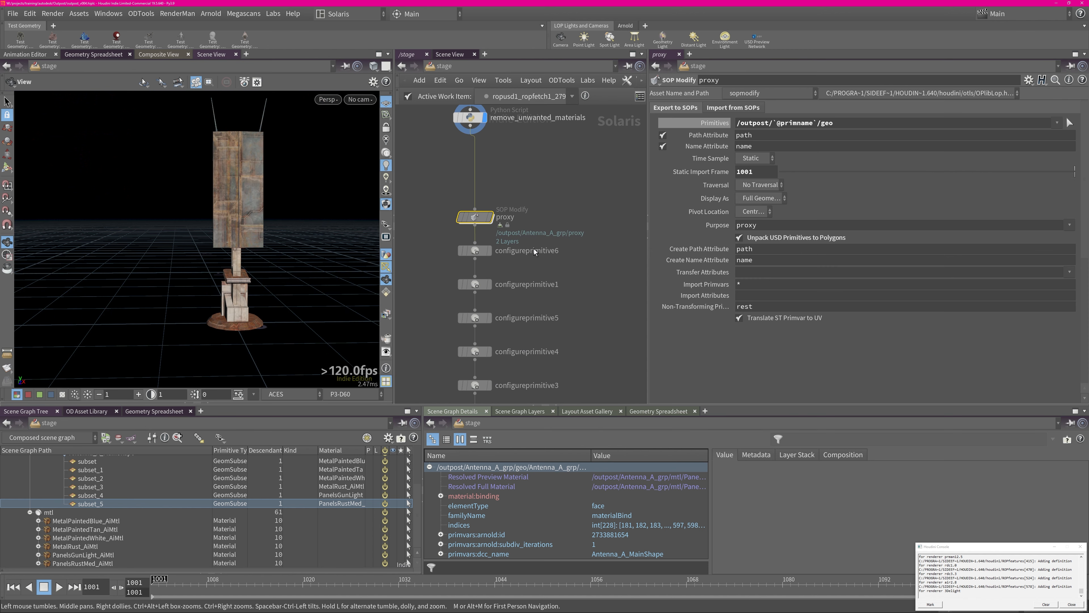
Step: Collapse Antenna_A_grp under geo in the scene graph and select configureprimitive6 to read its parameters
middle_drag(576, 283, 581, 186)
scroll(64, 498, up, 3)
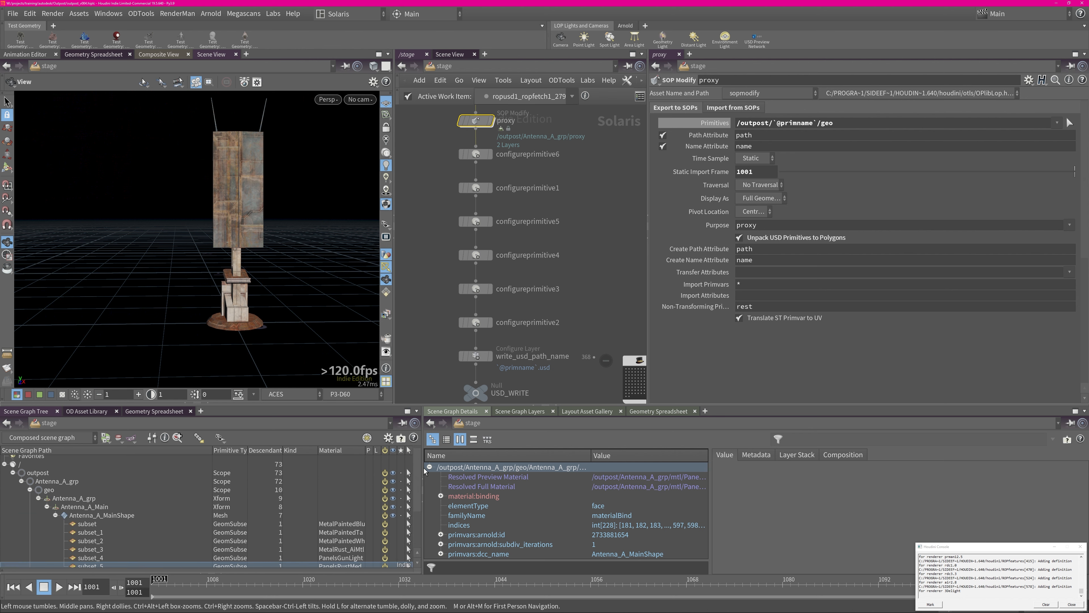
click(40, 502)
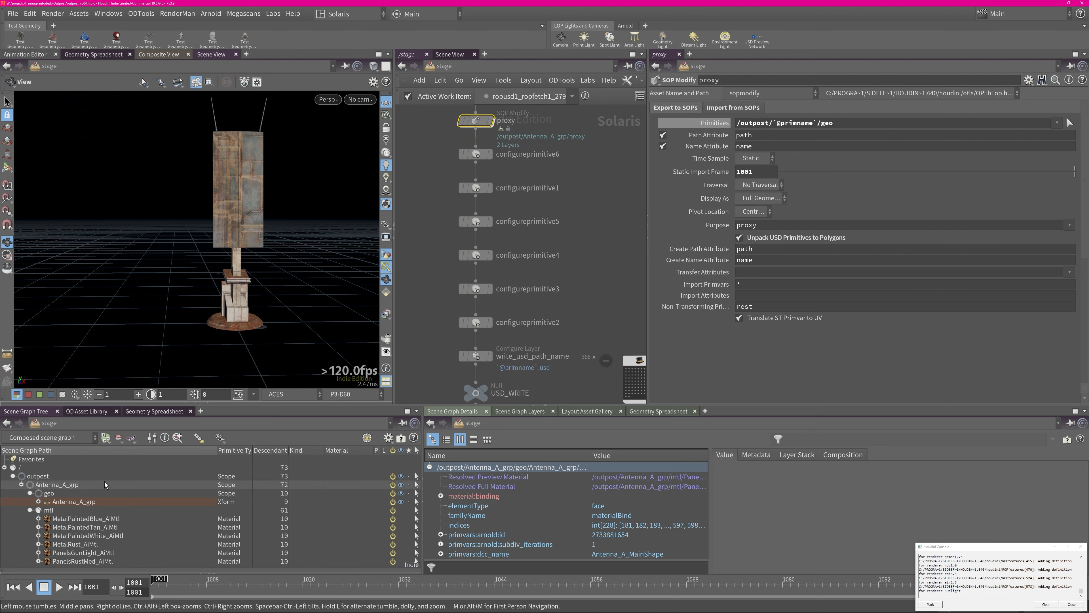
click(480, 160)
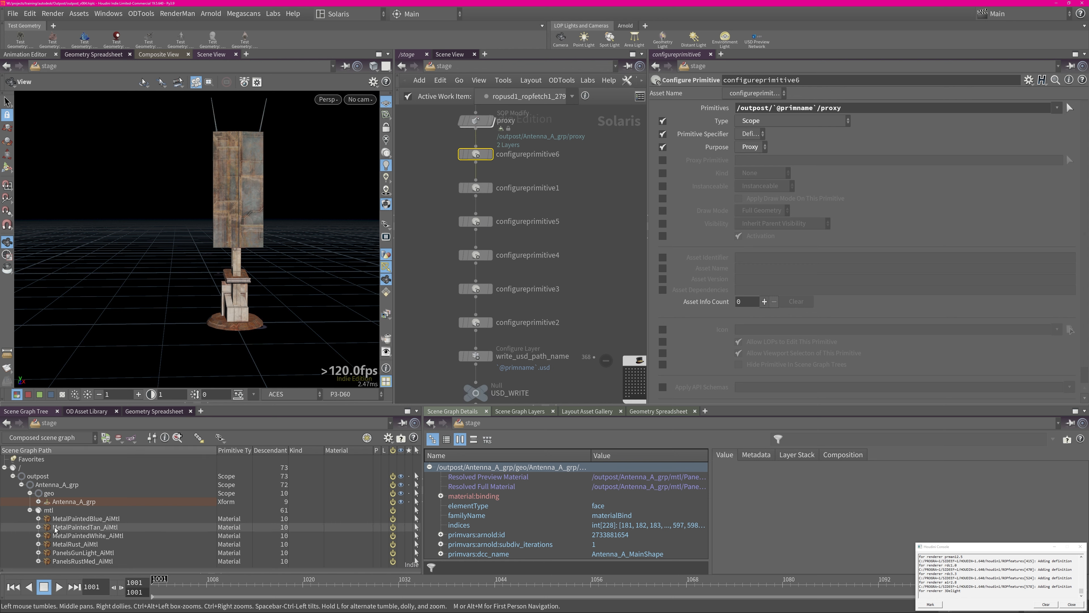
Step: Collapse mtl in the scene graph, display proxy and configureprimitive6 in turn, and check which purposes the viewport shows
click(29, 509)
middle_drag(507, 143, 496, 190)
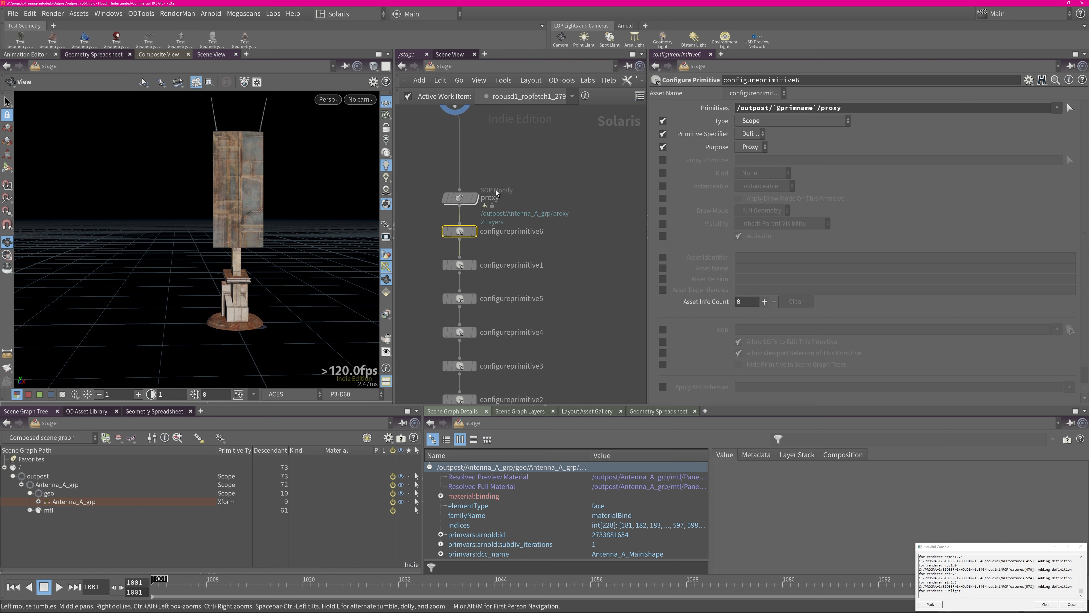
click(474, 198)
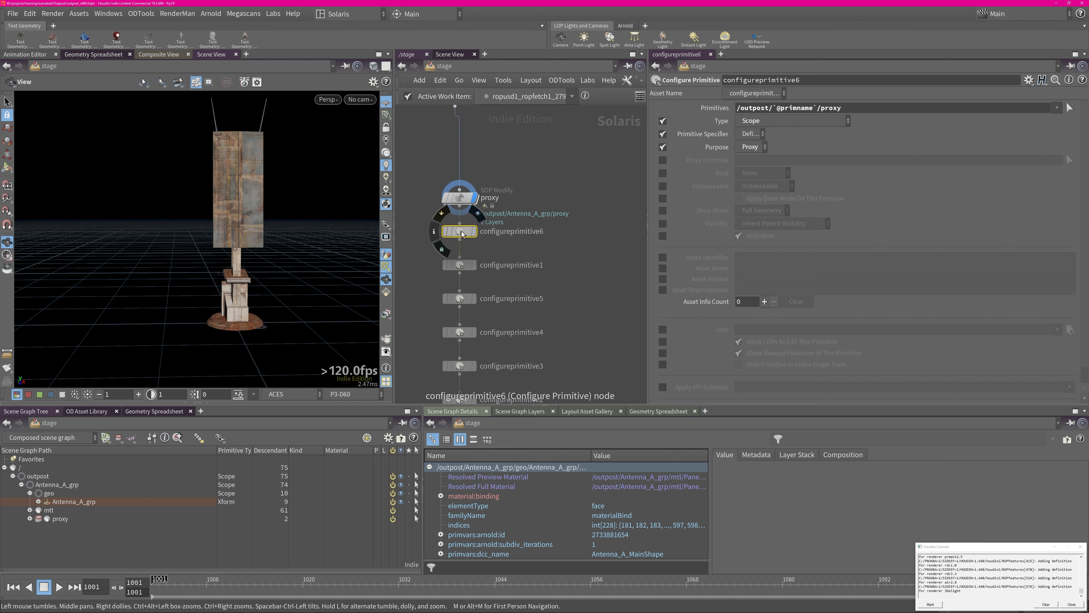
click(473, 232)
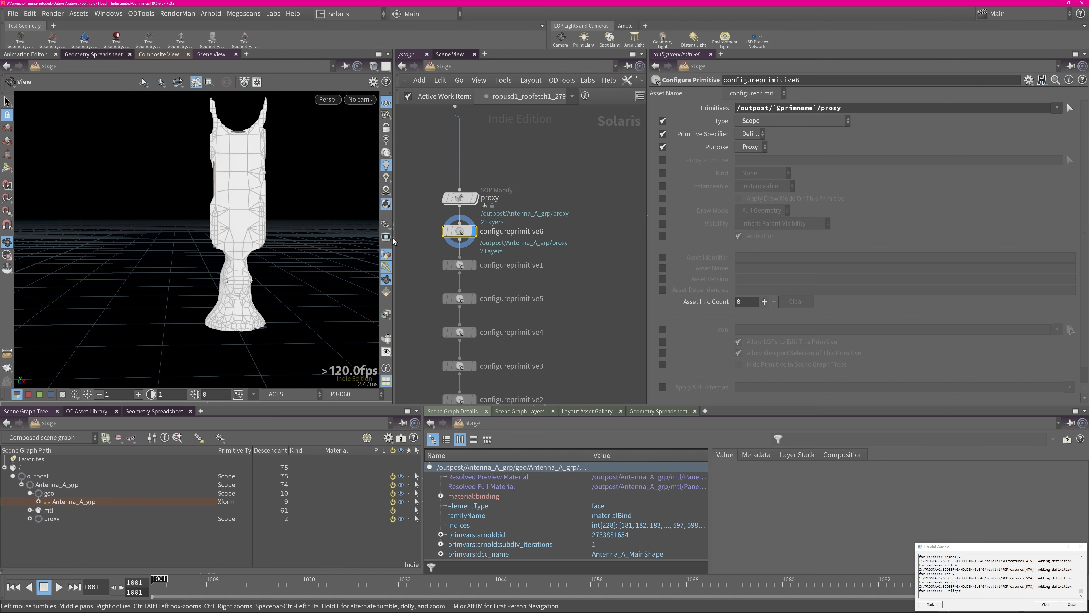
click(386, 224)
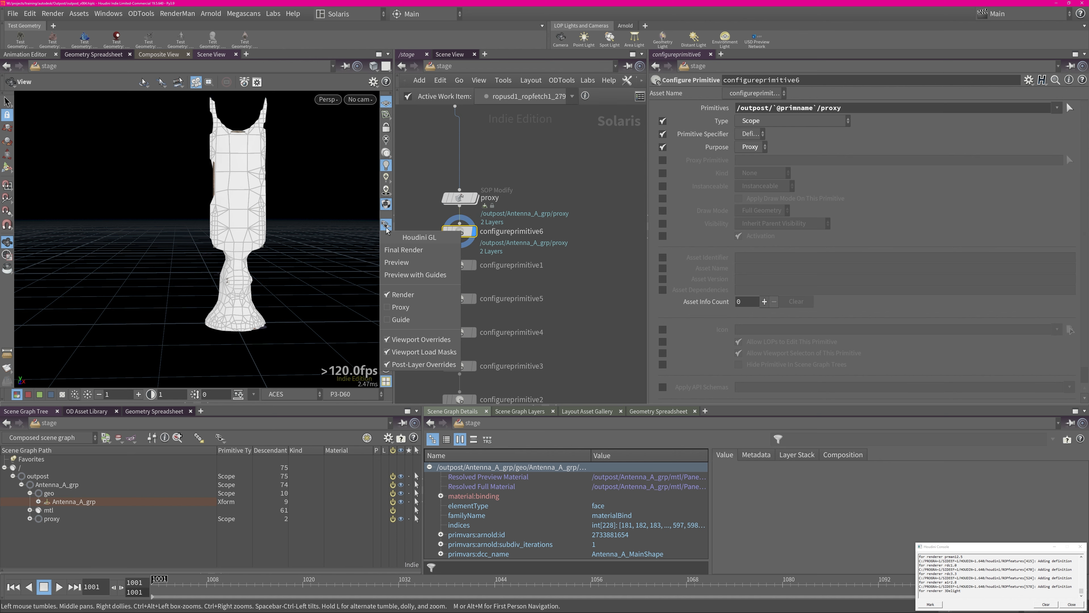
click(582, 186)
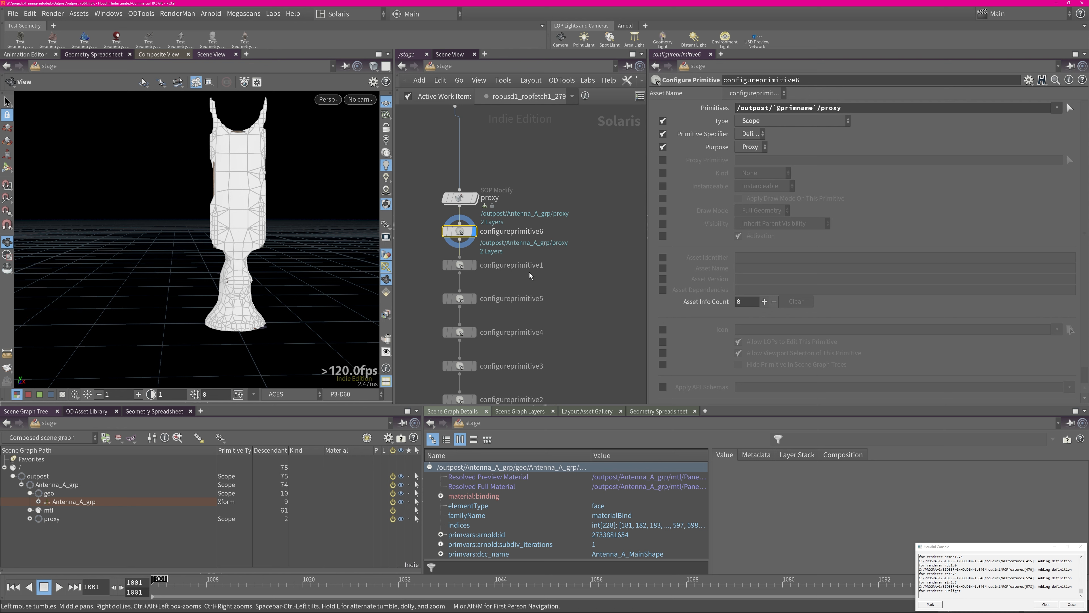
Step: Select configureprimitive1 and configureprimitive5 in turn to read their parameters, including the purpose options of configureprimitive5
middle_drag(555, 278, 537, 208)
click(450, 197)
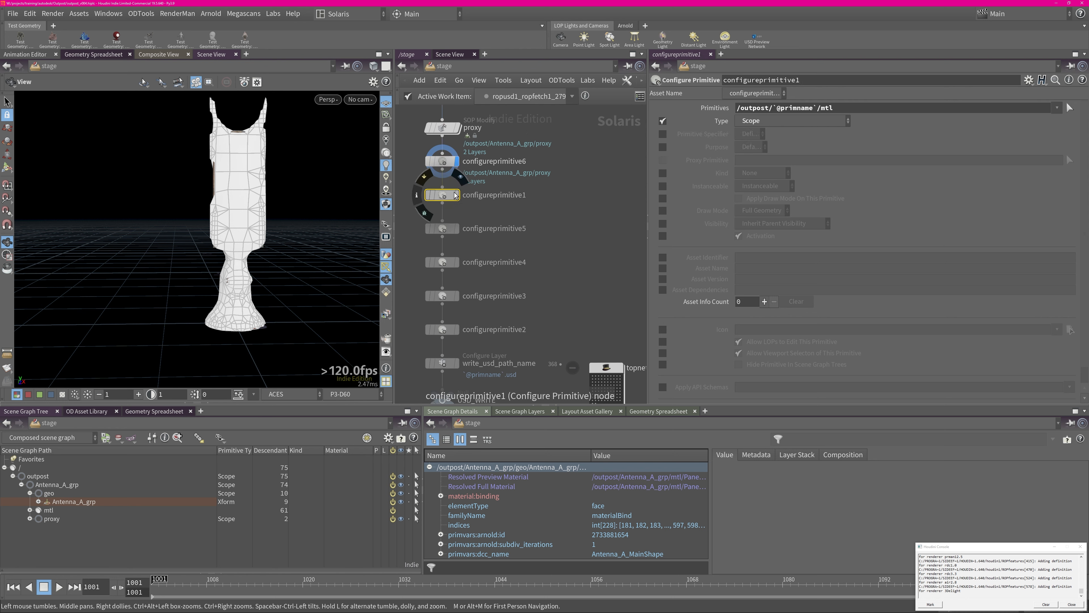
click(452, 228)
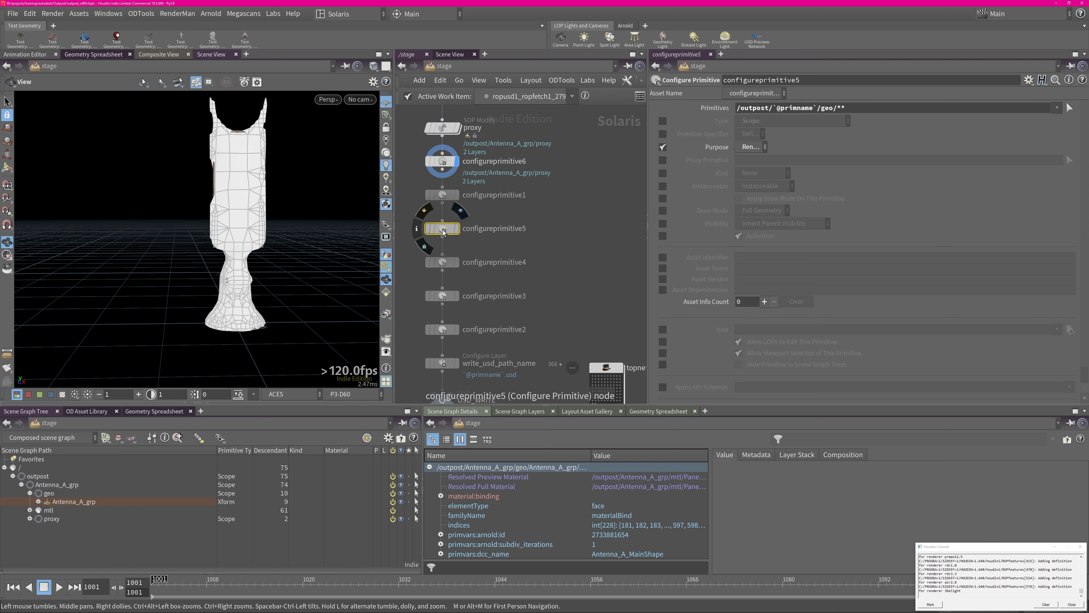
click(763, 147)
click(800, 142)
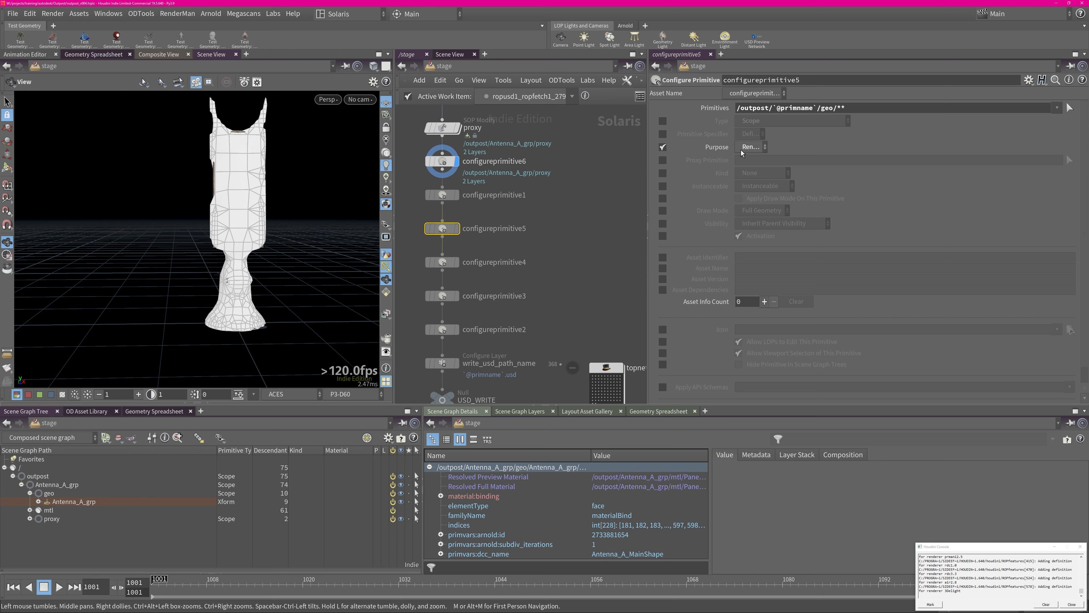
Step: Display write_usd_path_name and check its save path as both expression and evaluated file path
middle_drag(511, 296, 521, 213)
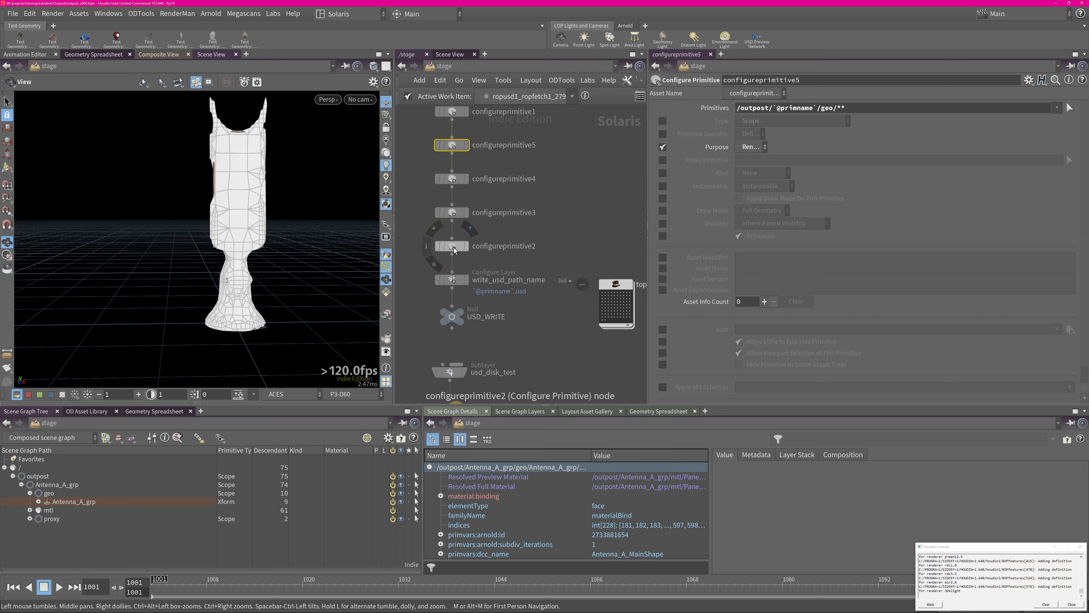
click(452, 280)
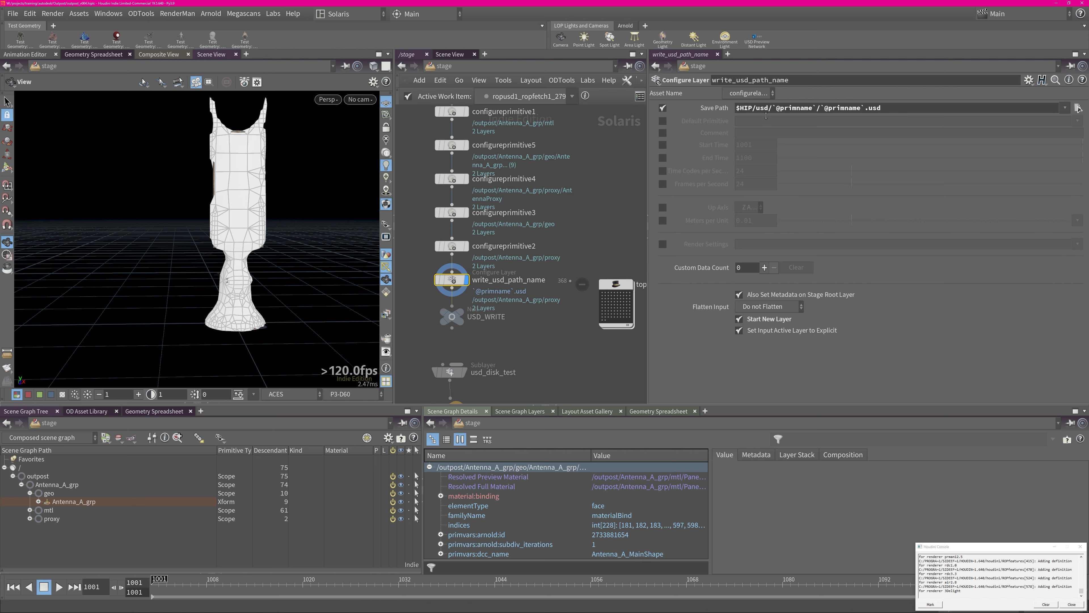
click(711, 111)
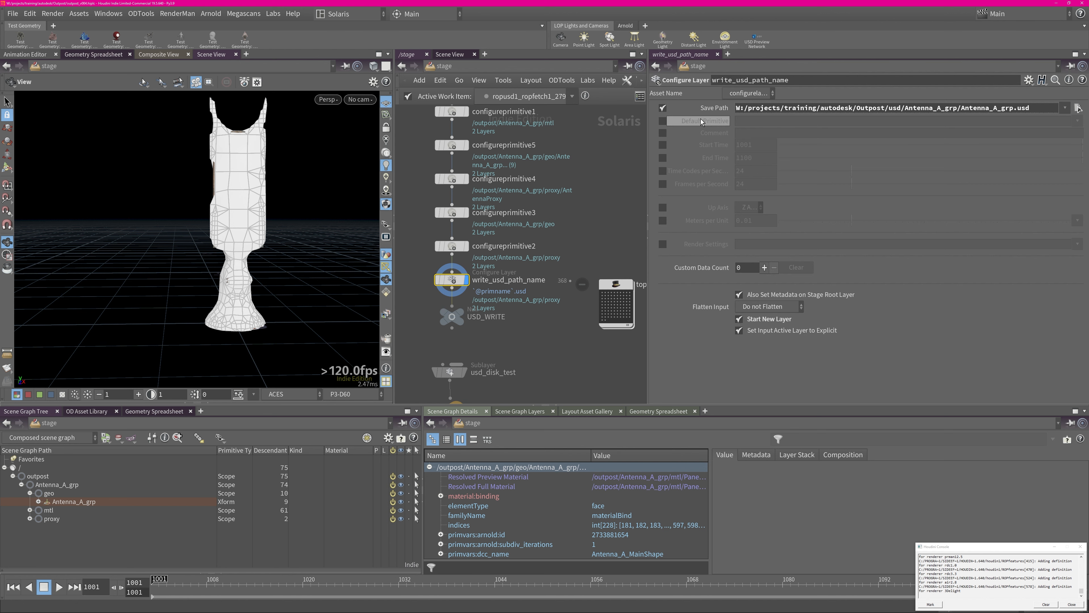
click(707, 111)
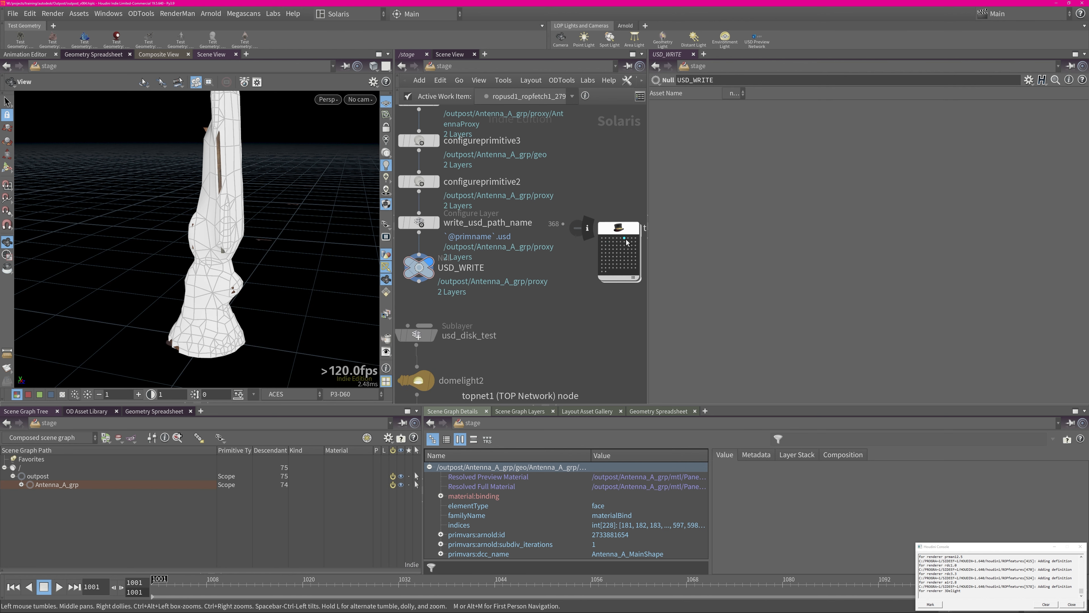
Step: Activate the topnet1 work item for Antenna_D_grp and examine the whole antenna asset in the viewport
middle_drag(625, 240, 598, 239)
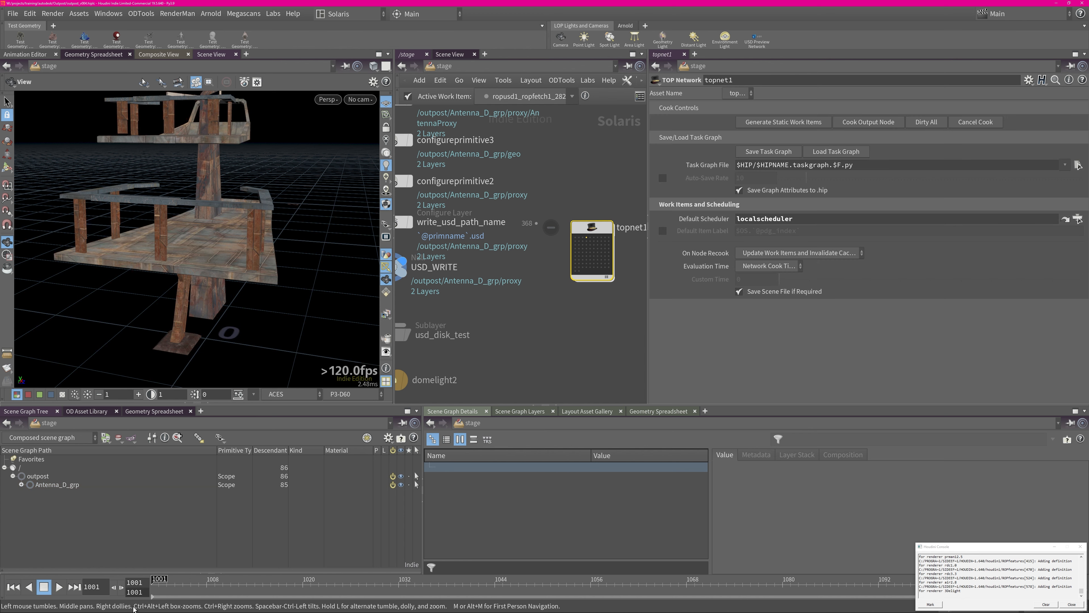
drag(302, 249, 236, 295)
middle_drag(235, 296, 277, 253)
middle_drag(594, 280, 606, 254)
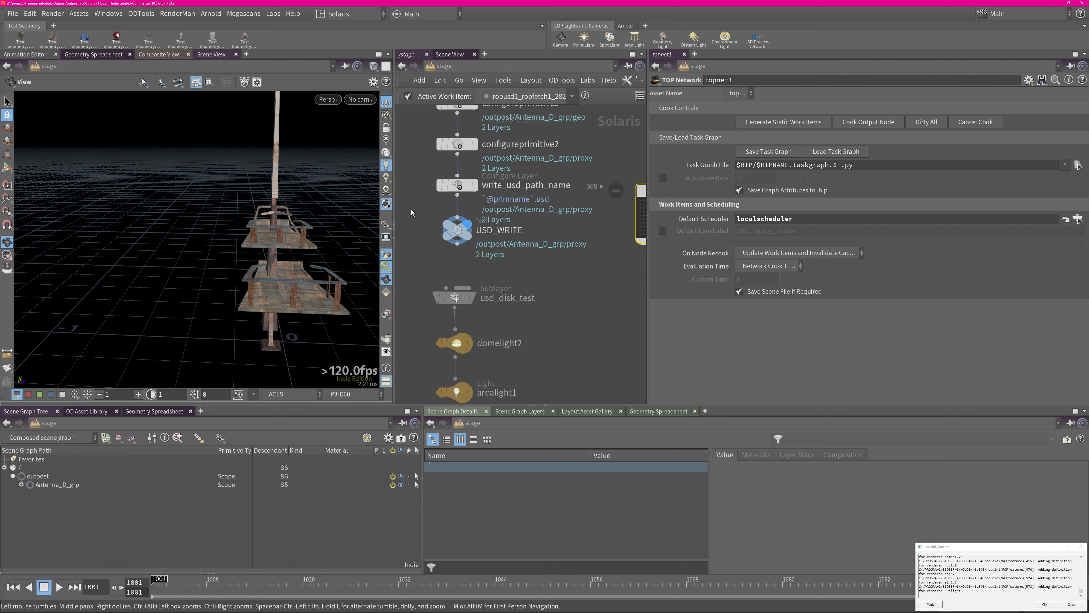
Step: Set the viewport purpose to Preview to examine the antenna asset's proxy display
click(384, 223)
click(399, 264)
drag(283, 273, 401, 241)
click(385, 224)
click(399, 263)
scroll(582, 320, down, 2)
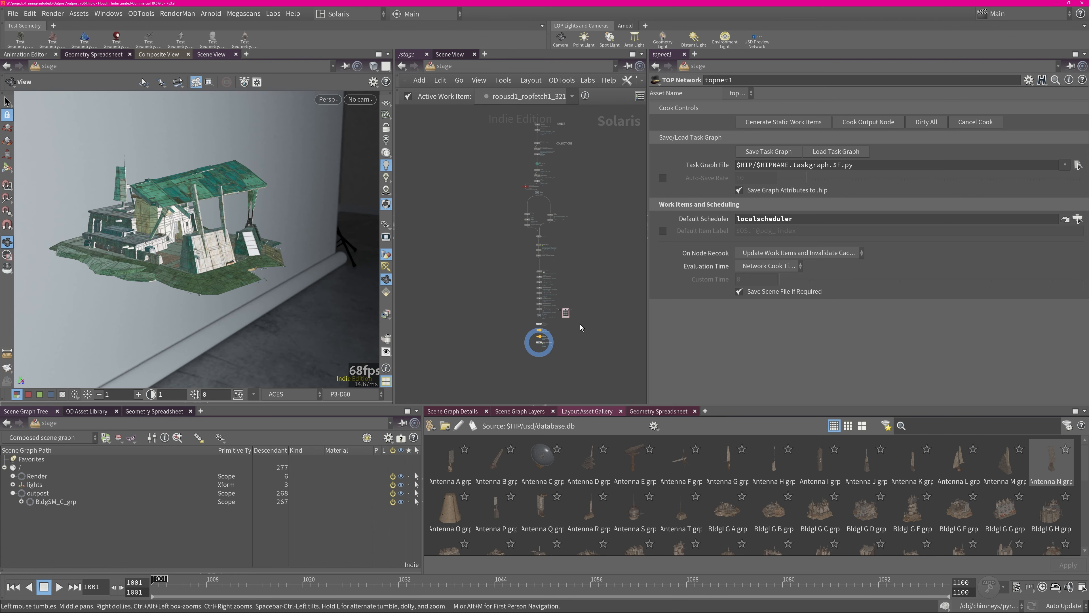
Step: Look over the stage network from the asset export chain to the scene assembly nodes between camera1 and TO_INSTANCER
middle_drag(580, 327, 567, 221)
middle_drag(558, 368, 564, 317)
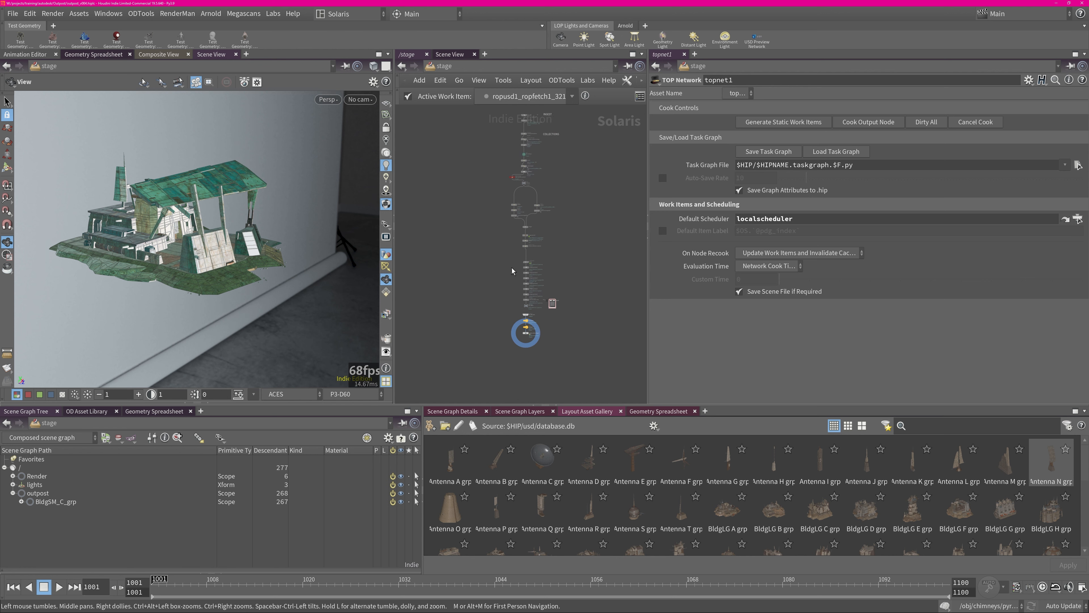
scroll(512, 171, up, 8)
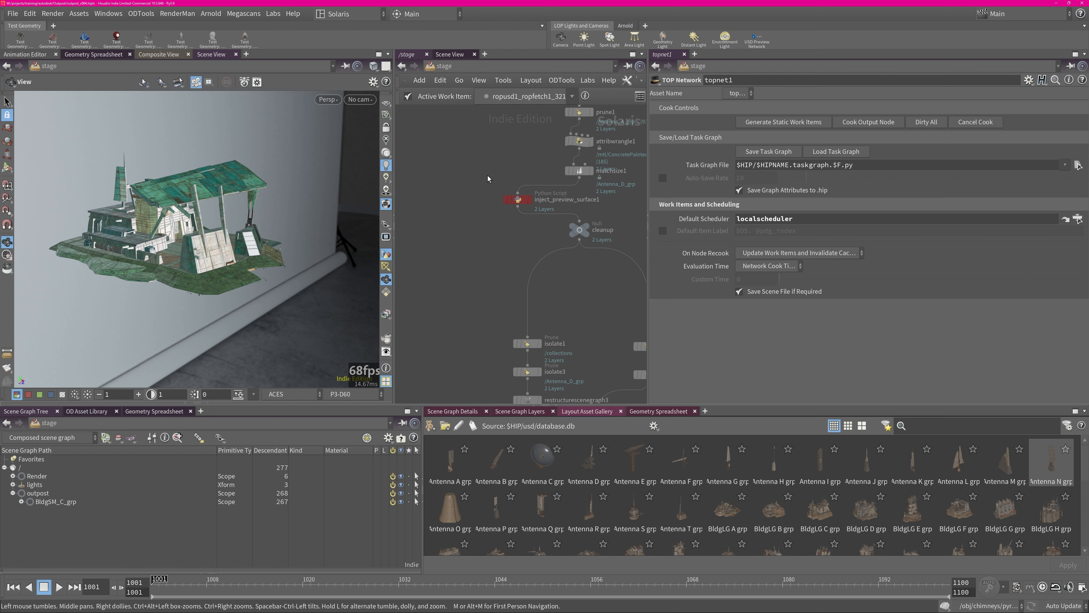
key(h)
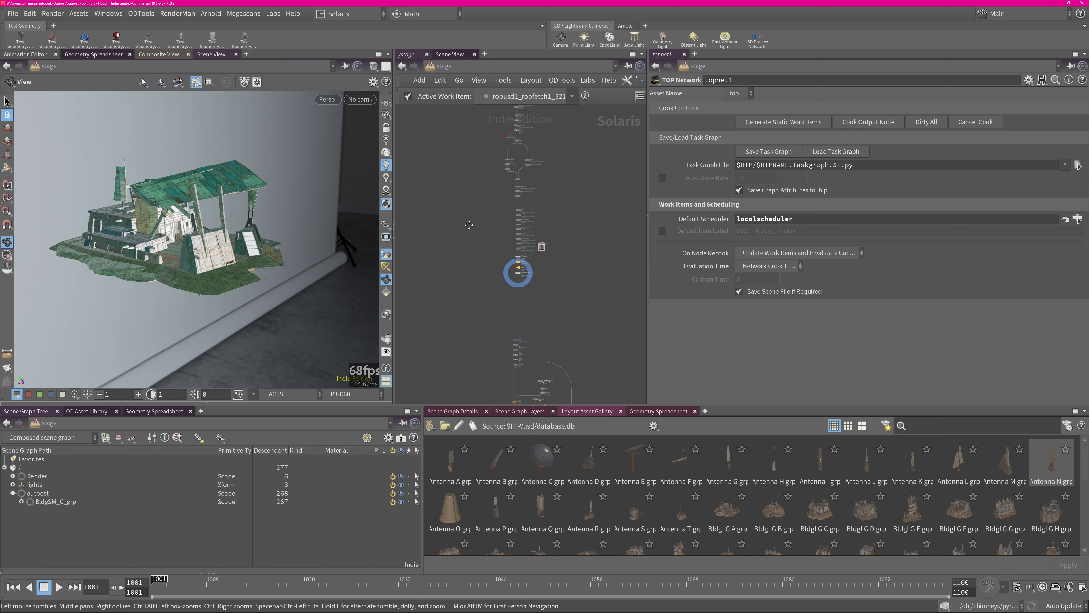
middle_drag(469, 225, 461, 254)
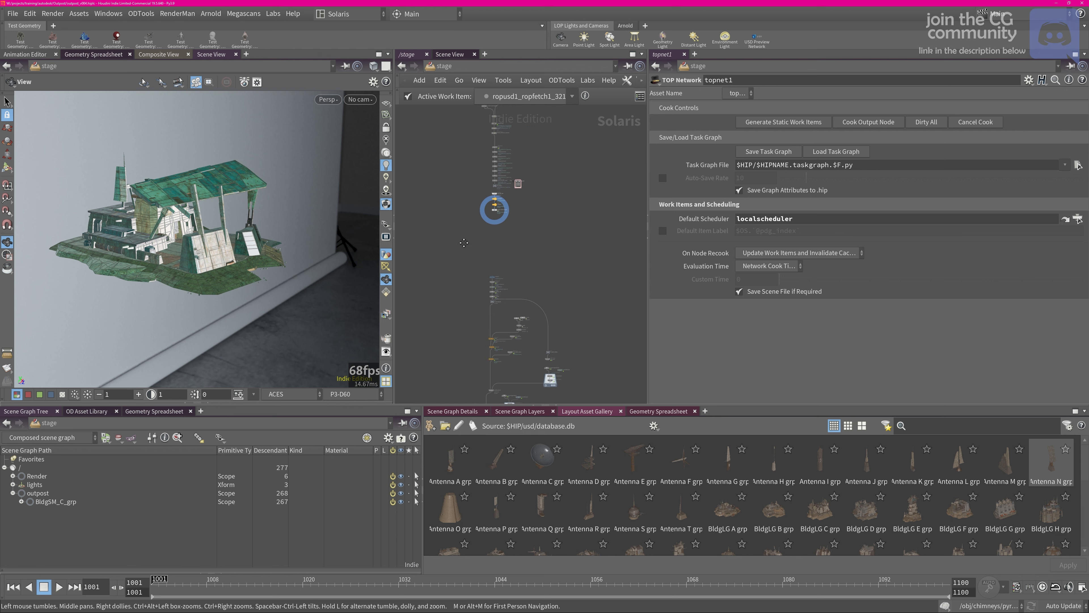
scroll(505, 282, up, 5)
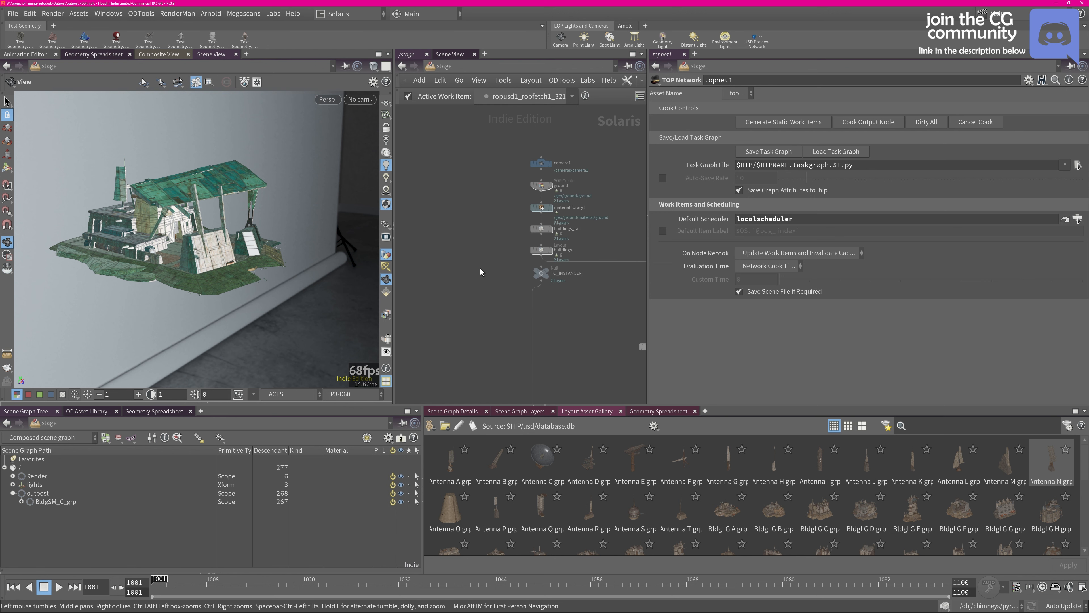
middle_drag(514, 197, 477, 216)
scroll(475, 214, up, 3)
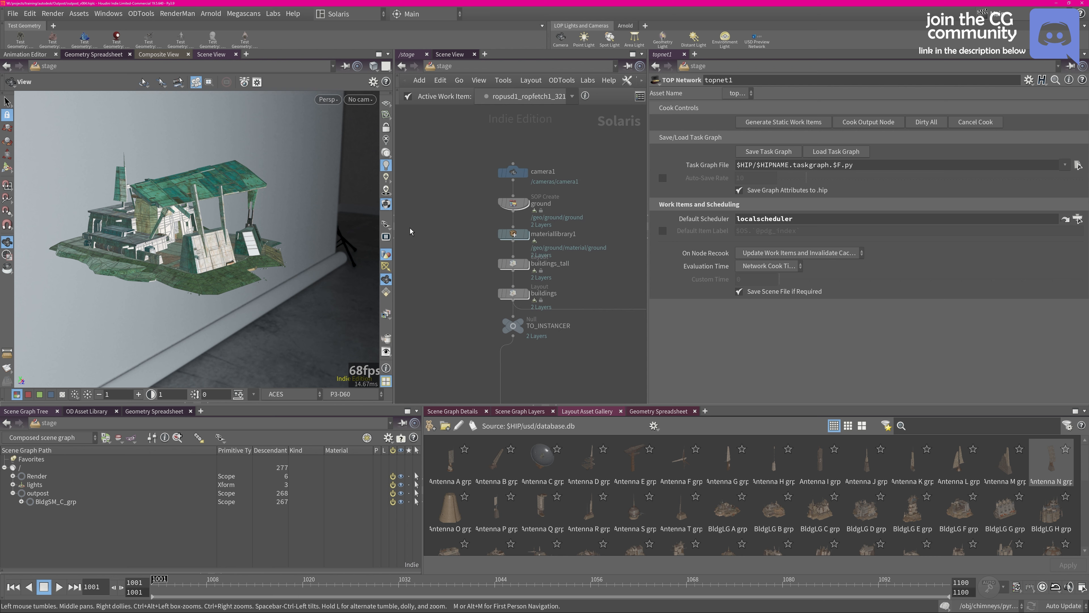
scroll(591, 208, up, 2)
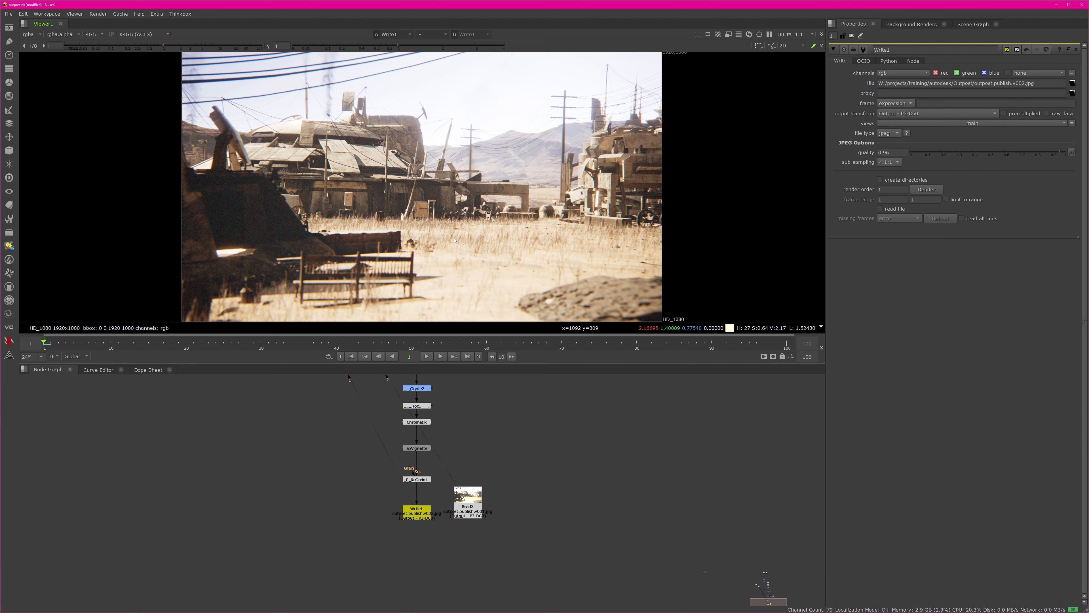
Step: Enlarge the viewer in Nuke to examine the final outpost composite, and return to Houdini
drag(442, 364, 438, 505)
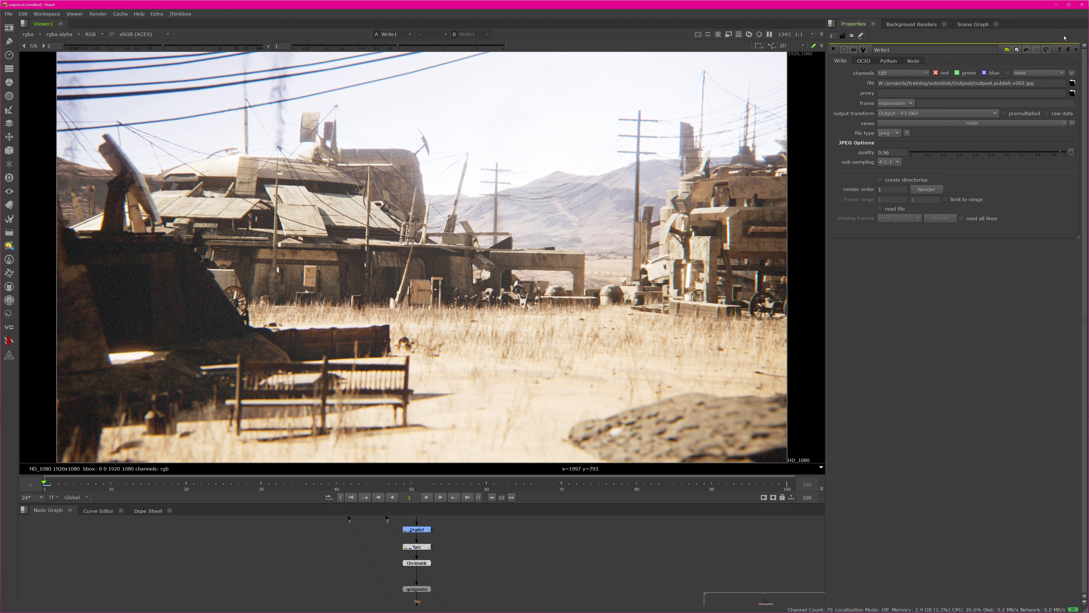
click(1057, 6)
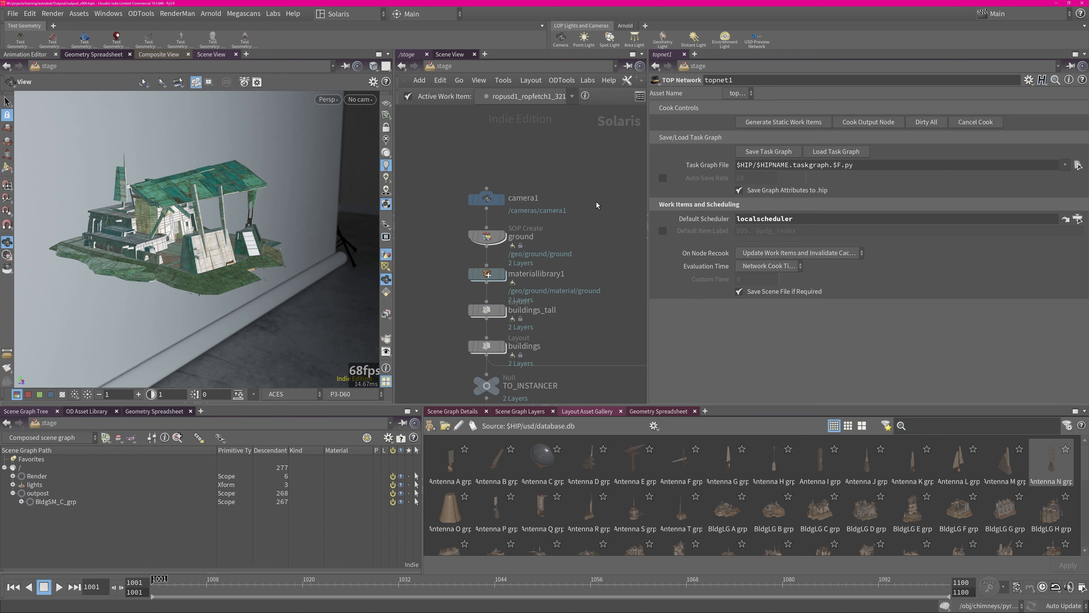
Step: Display the ground node, frame and examine the terrain, and look at it through /cameras/camera1
click(503, 237)
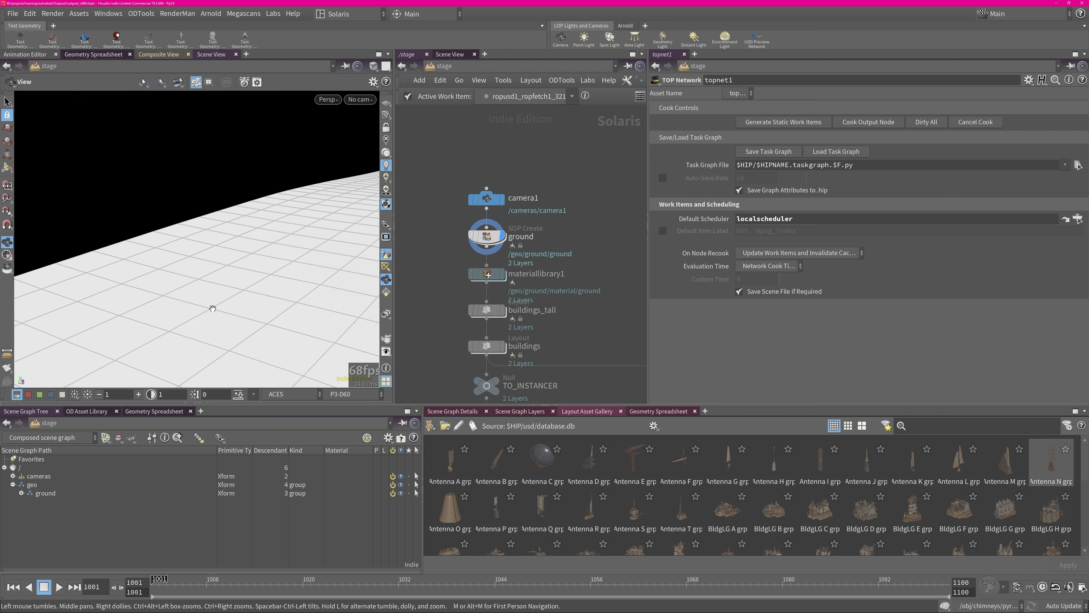
key(space+g)
drag(218, 236, 272, 251)
right_drag(272, 250, 277, 268)
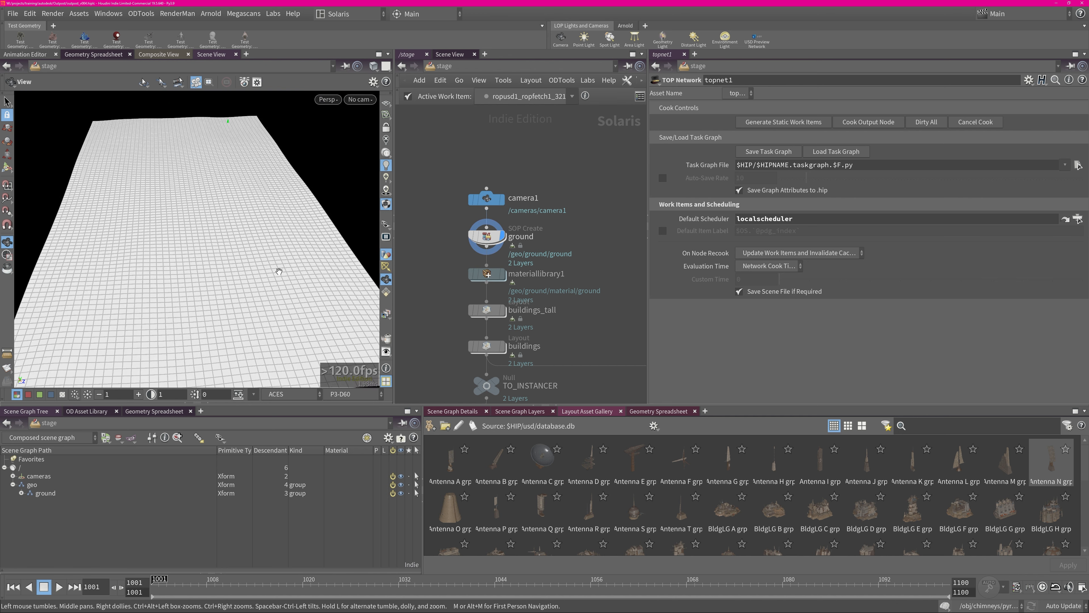
drag(278, 268, 244, 246)
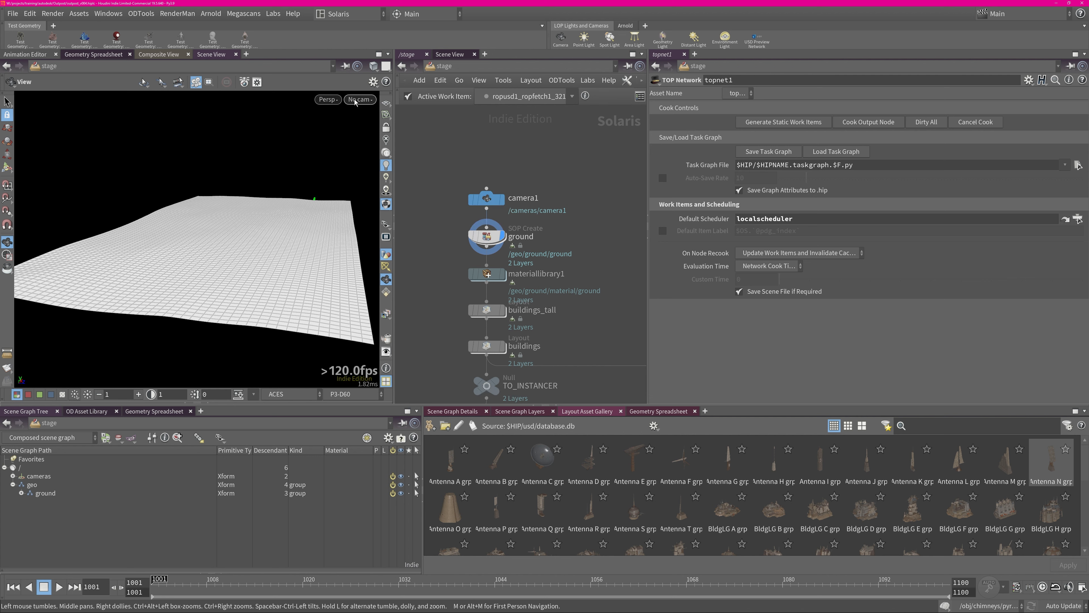
click(360, 99)
click(377, 111)
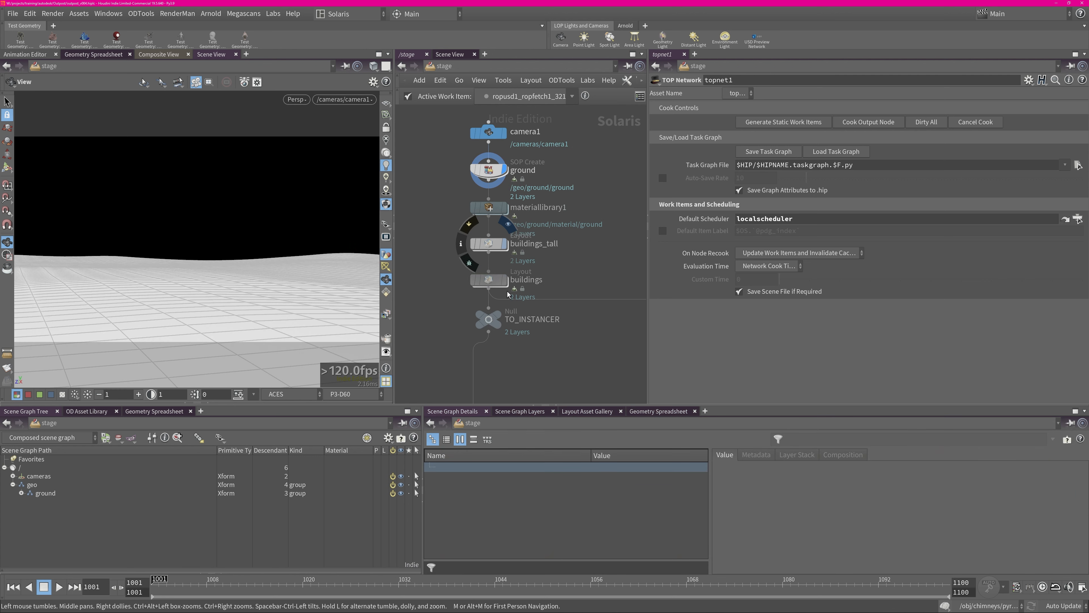
Step: Display buildings_tall and buildings in turn to examine how the buildings are laid out on the ground
click(504, 243)
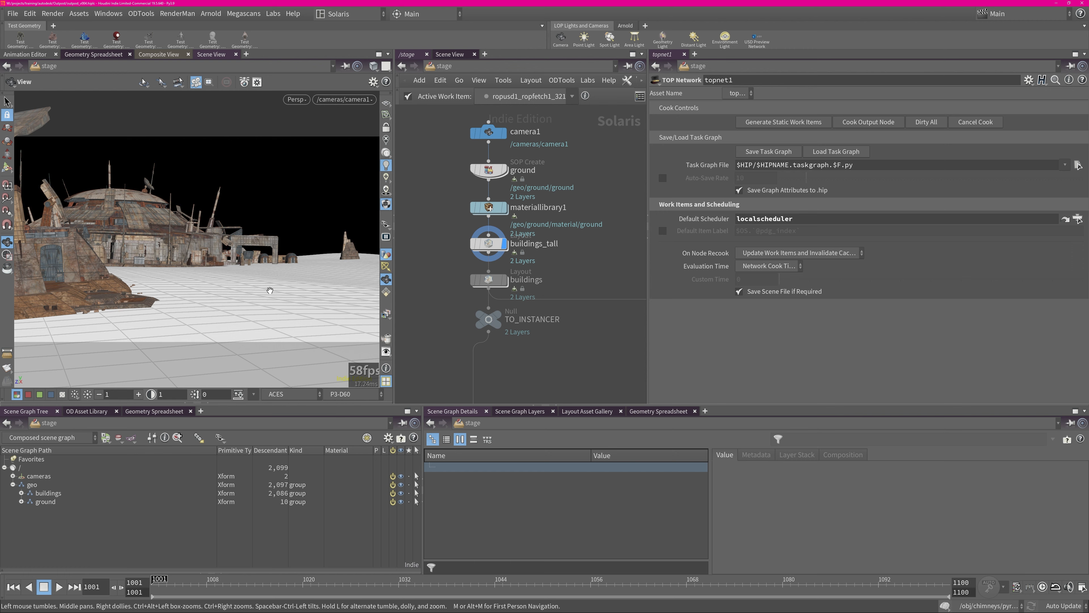
drag(255, 263, 201, 329)
scroll(200, 329, up, 3)
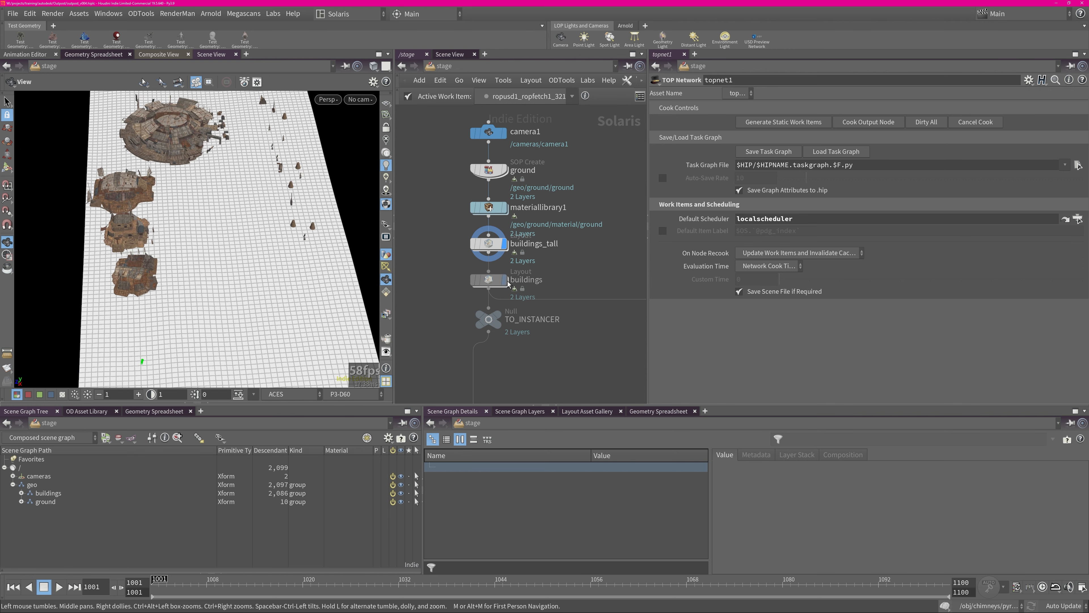
click(504, 280)
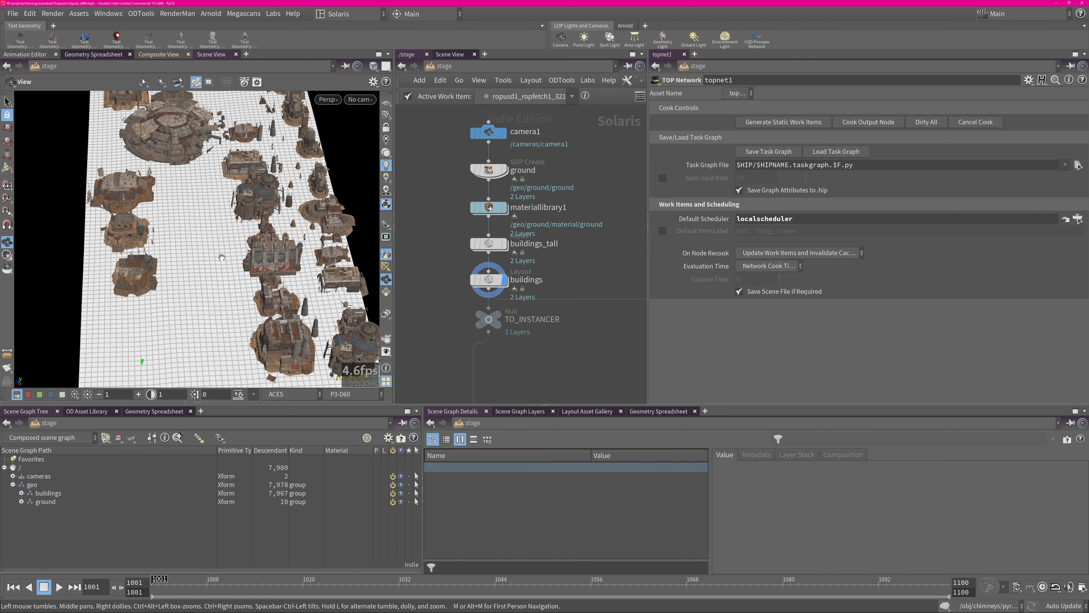
drag(222, 258, 245, 276)
Step: Add a Layout node beside the buildings nodes, connect it to the output of materiallibrary1, and display it
middle_drag(579, 267, 539, 252)
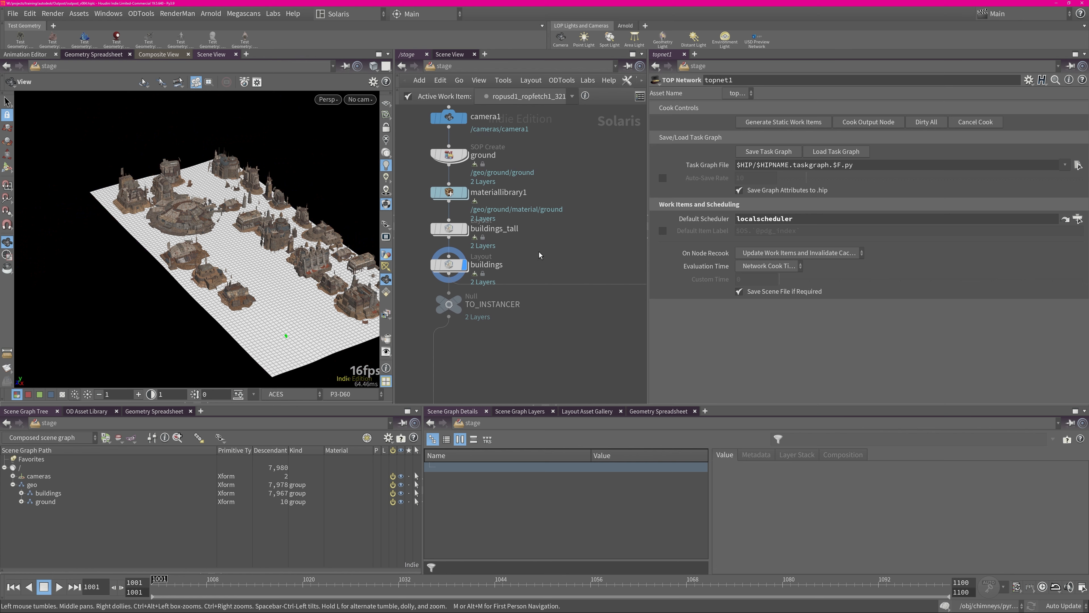
key(Tab)
text(lay)
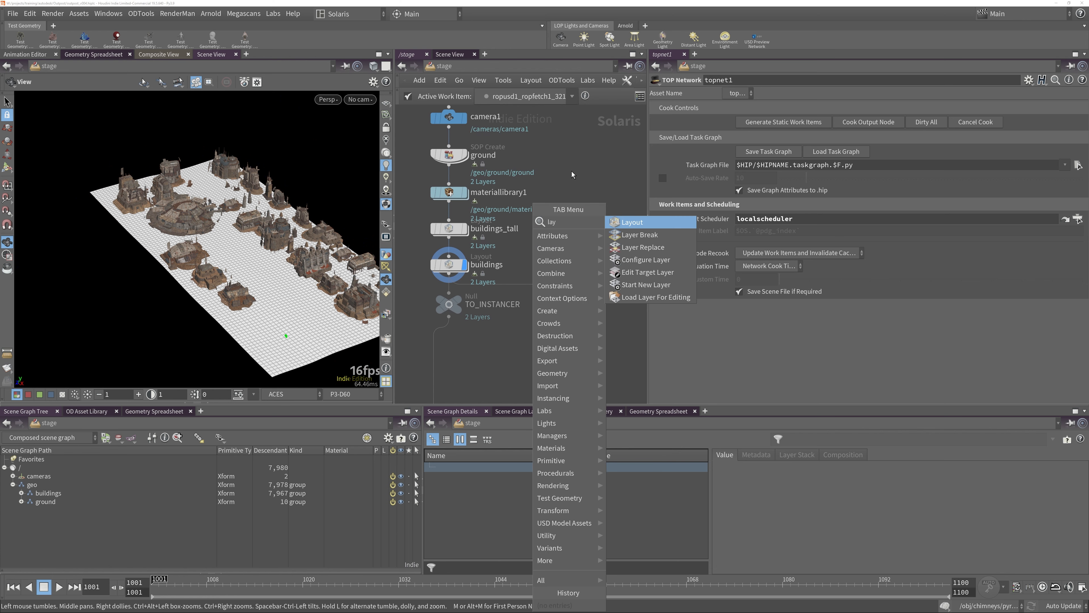
click(627, 222)
click(566, 248)
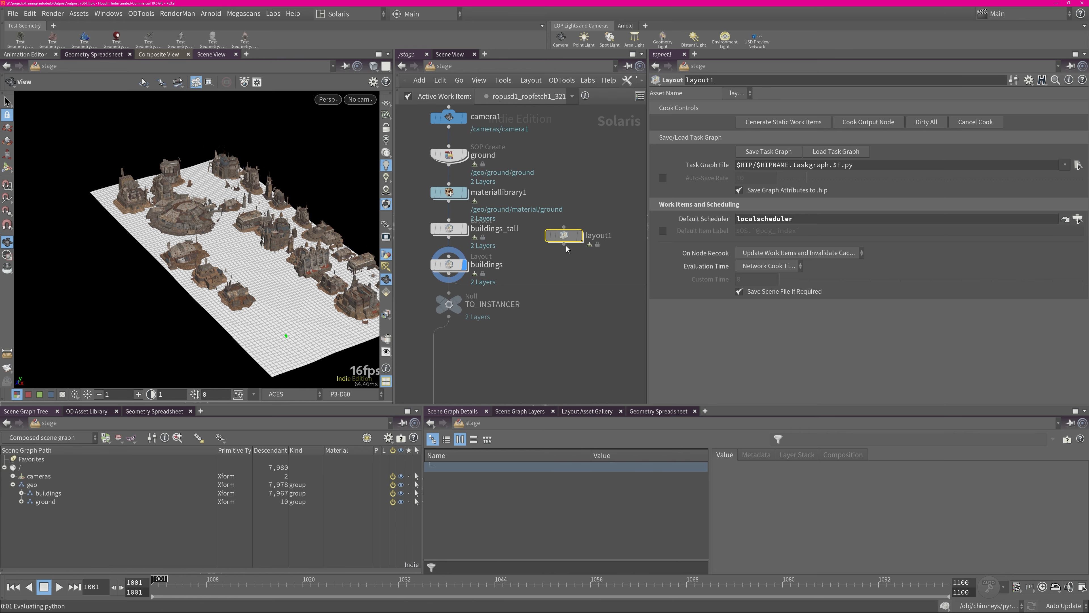
drag(449, 202, 564, 227)
click(579, 235)
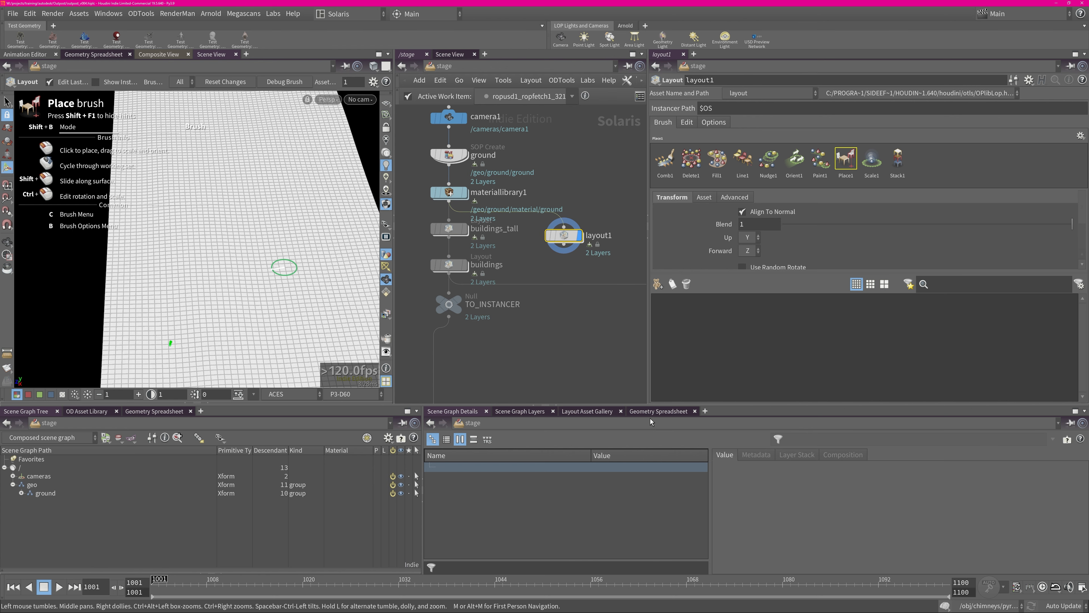
Step: Add the assets BldgLG A to BldgLG H from the Layout Asset Gallery to layout1's working set
click(590, 412)
scroll(719, 474, down, 3)
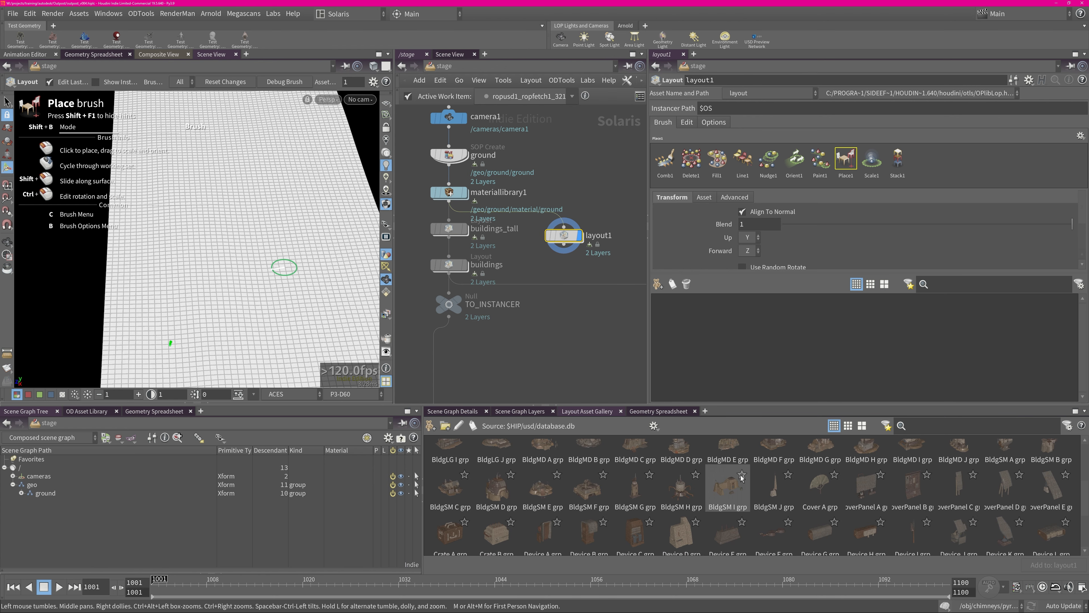
scroll(733, 485, up, 3)
click(721, 506)
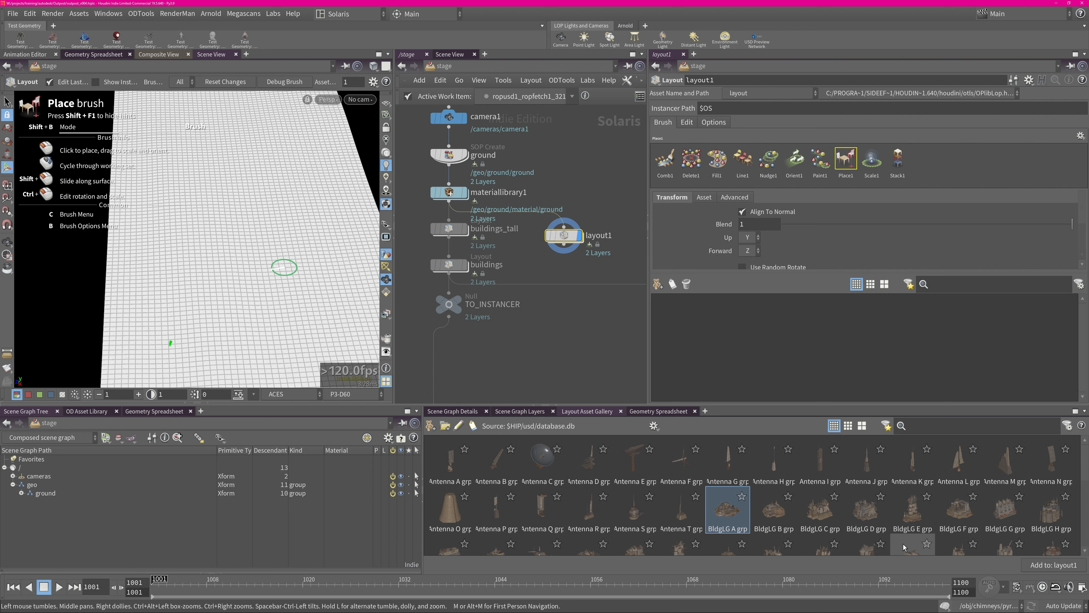
shift+click(910, 525)
shift+click(1055, 519)
drag(739, 494, 710, 369)
Step: Activate all the BldgLG assets in layout1's working set for use by the brush
key(ctrl+a)
click(674, 314)
key(ctrl+a)
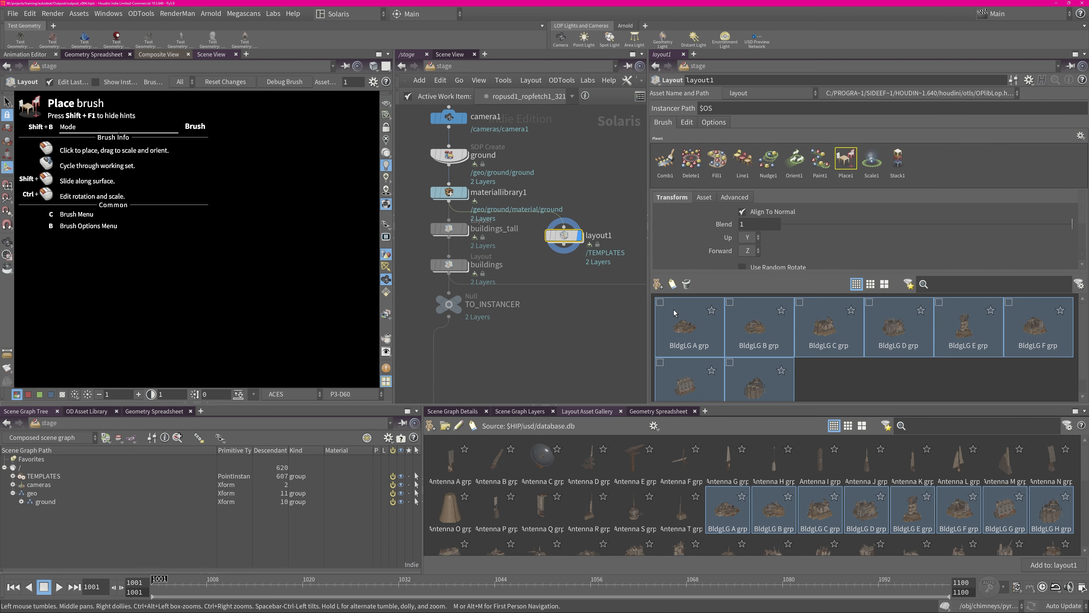
click(842, 379)
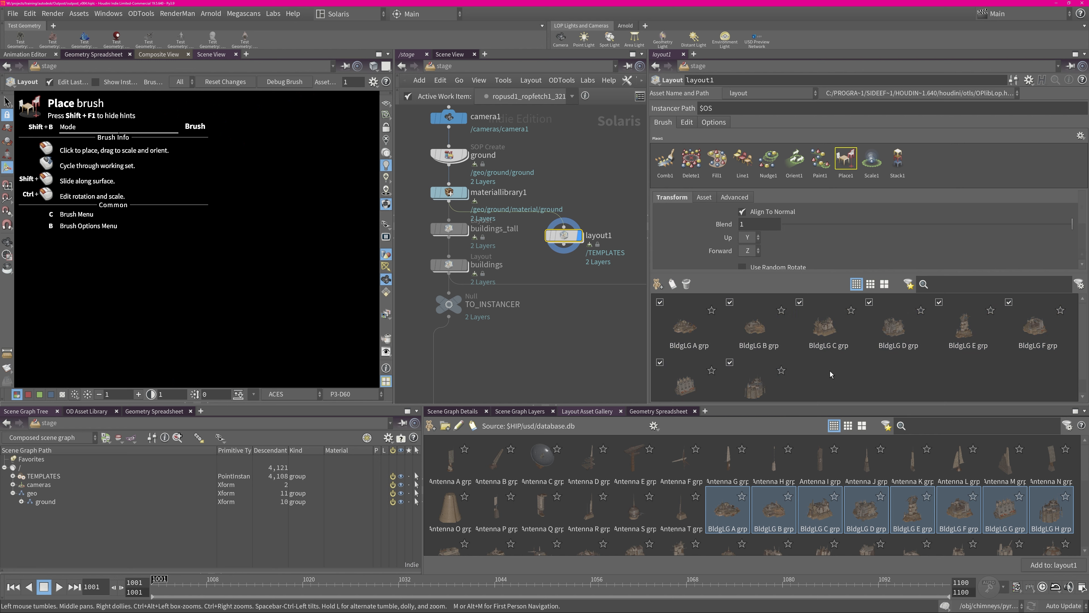
Step: Set the Place brush's rotation to 0, 0, 0, with Scale From Original Size enabled and a Uniform Scale of 1
scroll(721, 240, down, 4)
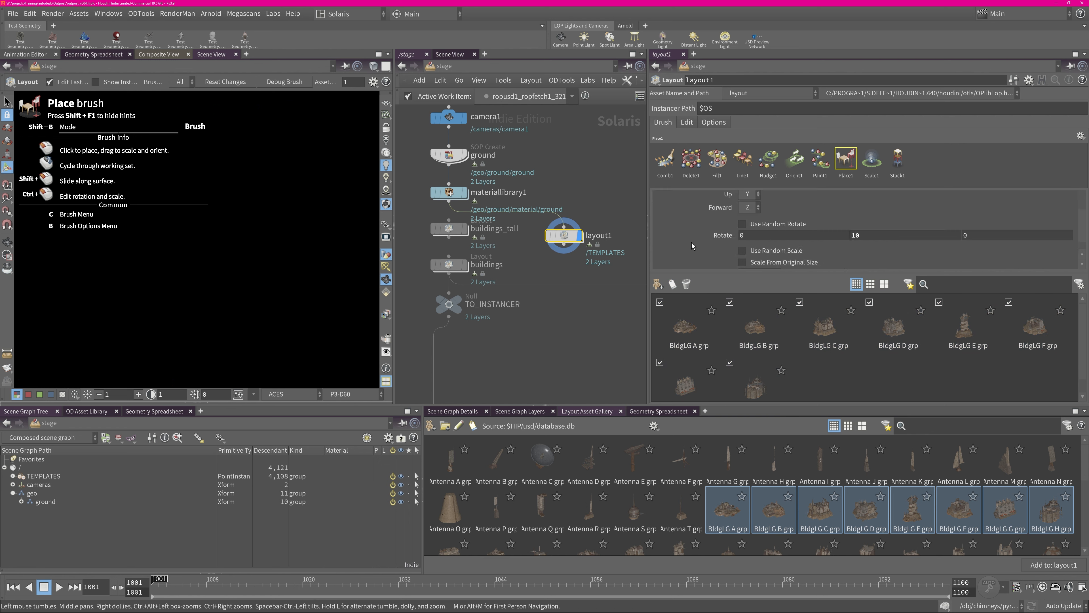
click(759, 260)
text(1)
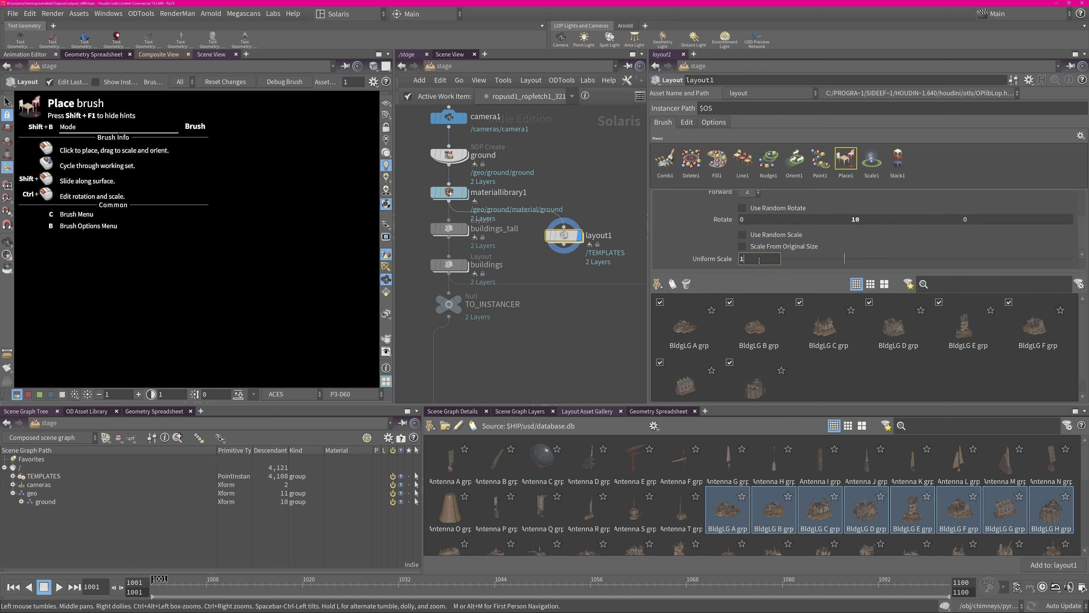
click(867, 223)
text(0)
key(Return)
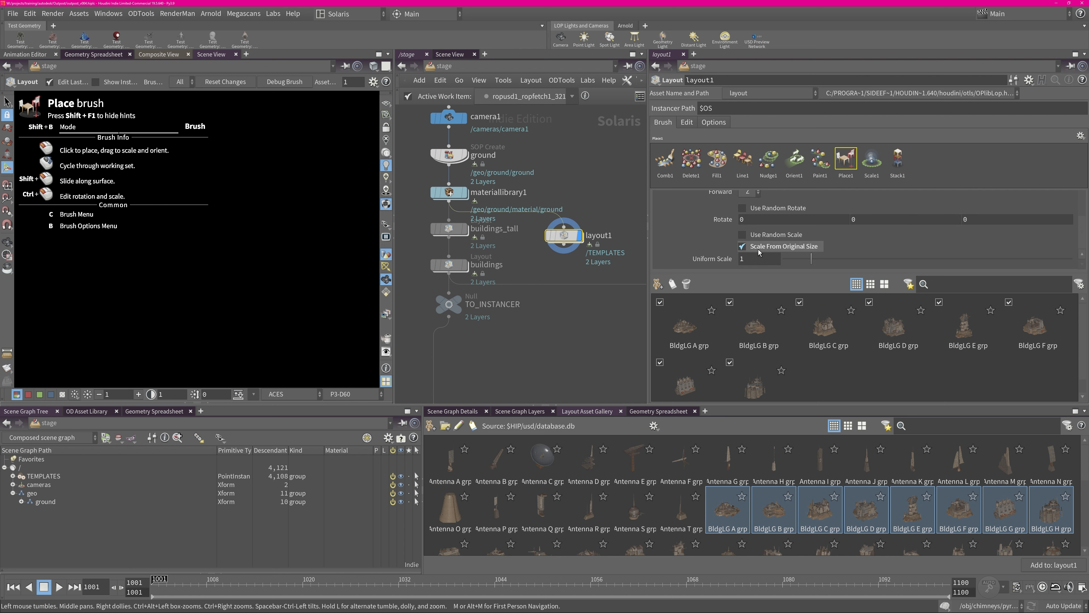
Step: Keep the Place brush's asset mode at Cycle, enable Lock Scale and disable Save Rotation And Scale
scroll(722, 236, up, 3)
scroll(722, 237, up, 1)
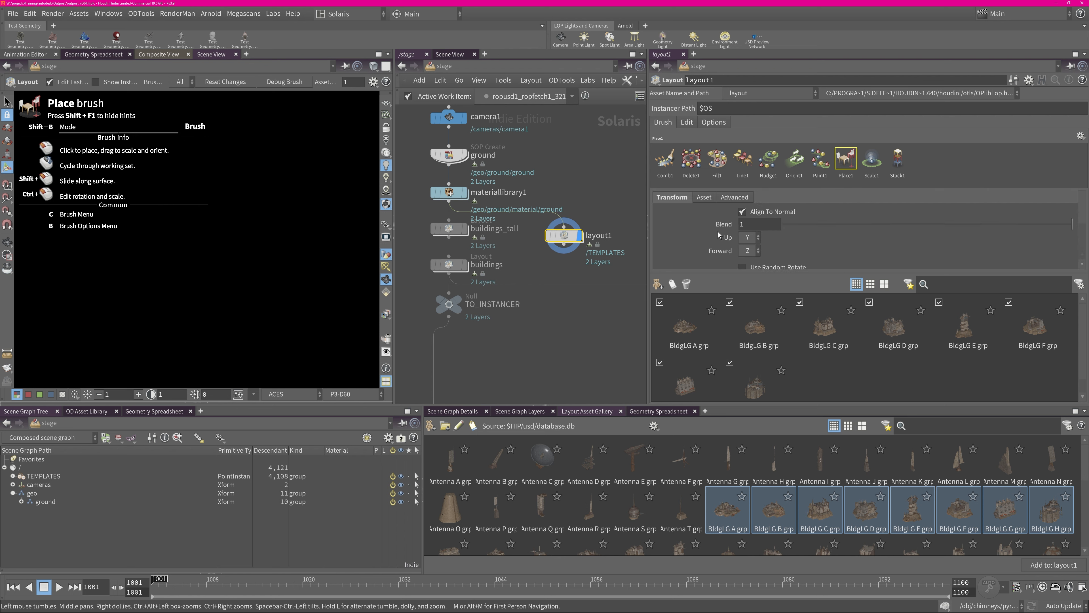
click(703, 197)
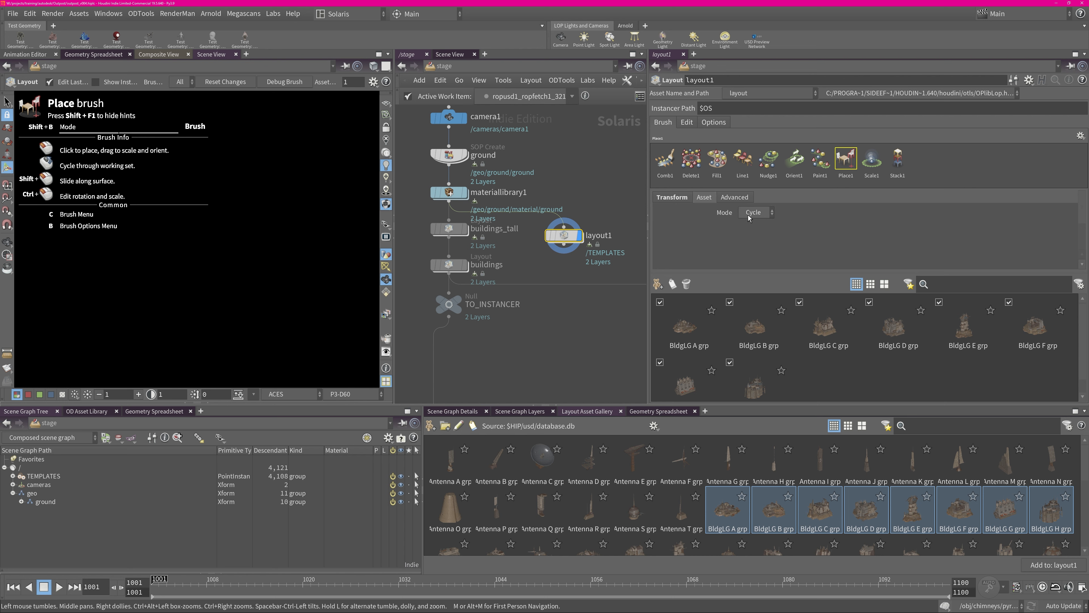
click(759, 215)
click(759, 214)
click(735, 198)
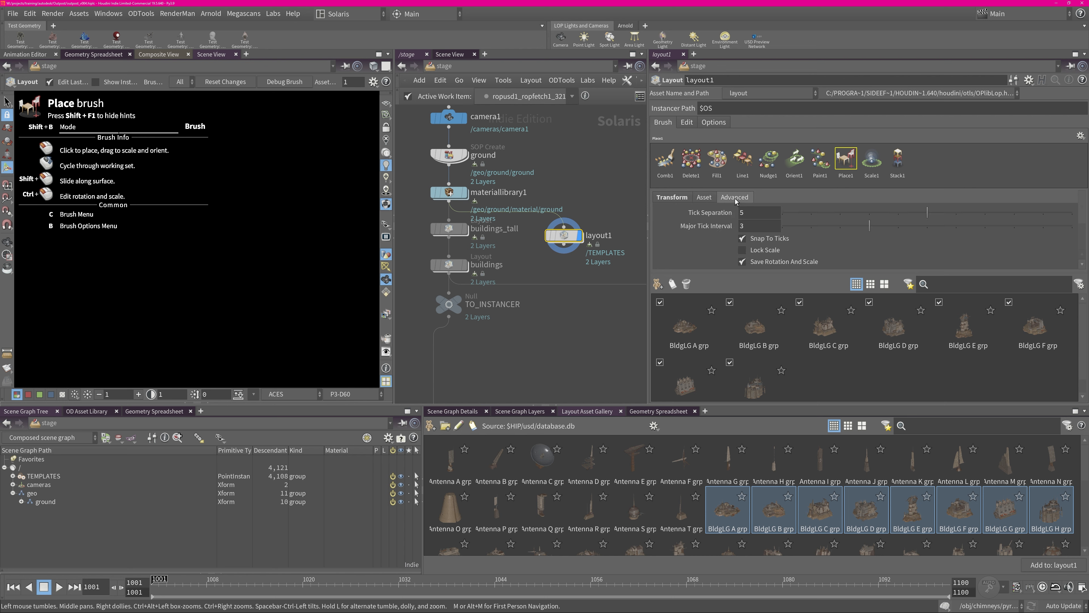
scroll(721, 250, down, 1)
click(766, 236)
click(772, 248)
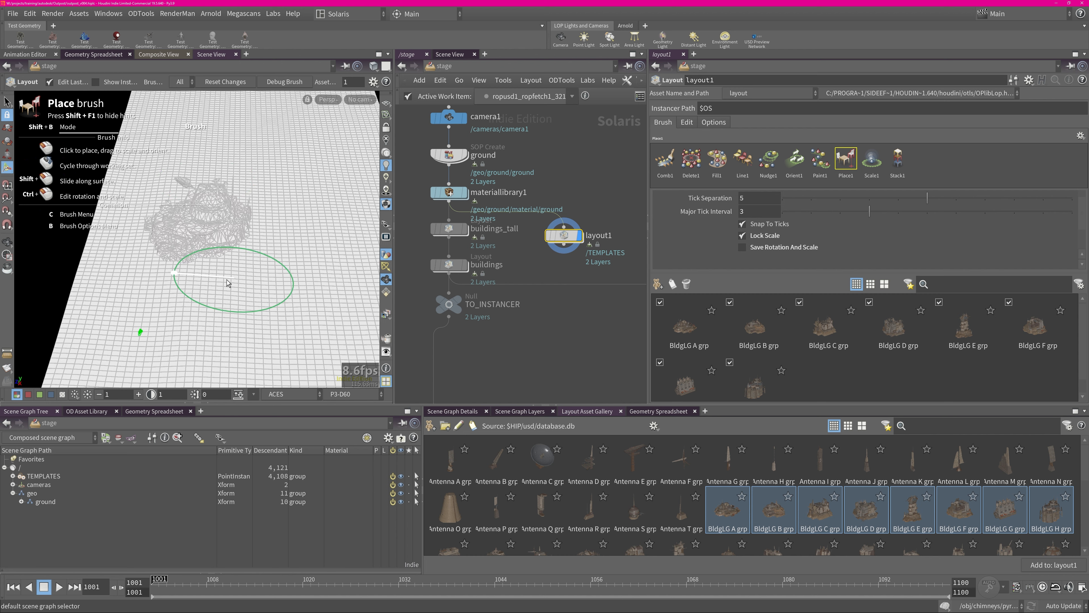
Step: Limit the brush target to Input and place several BldgLG buildings in a column down the left side of the ground
click(179, 81)
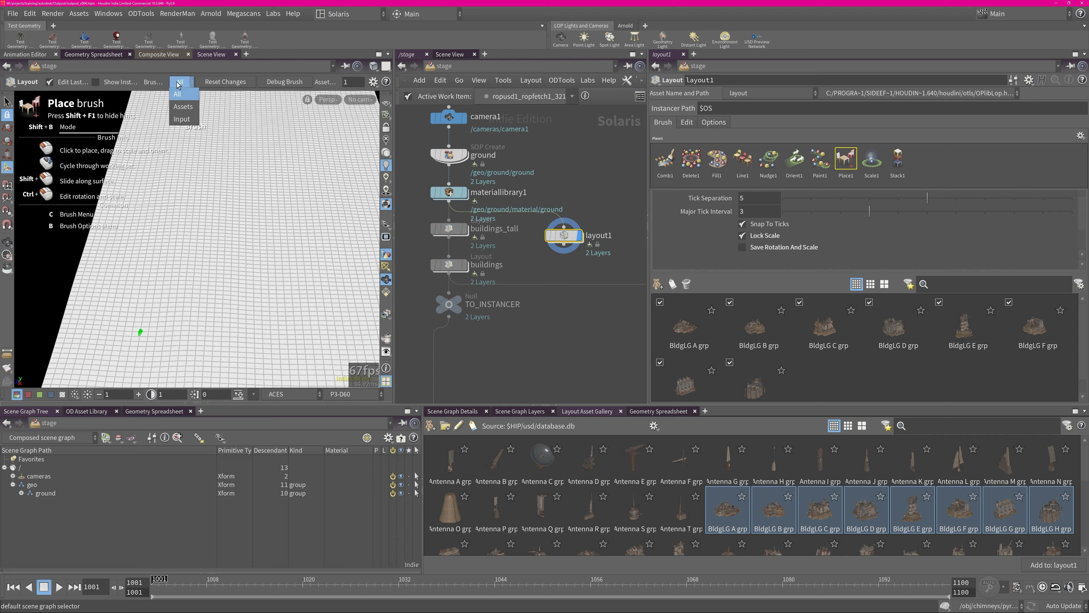
click(183, 123)
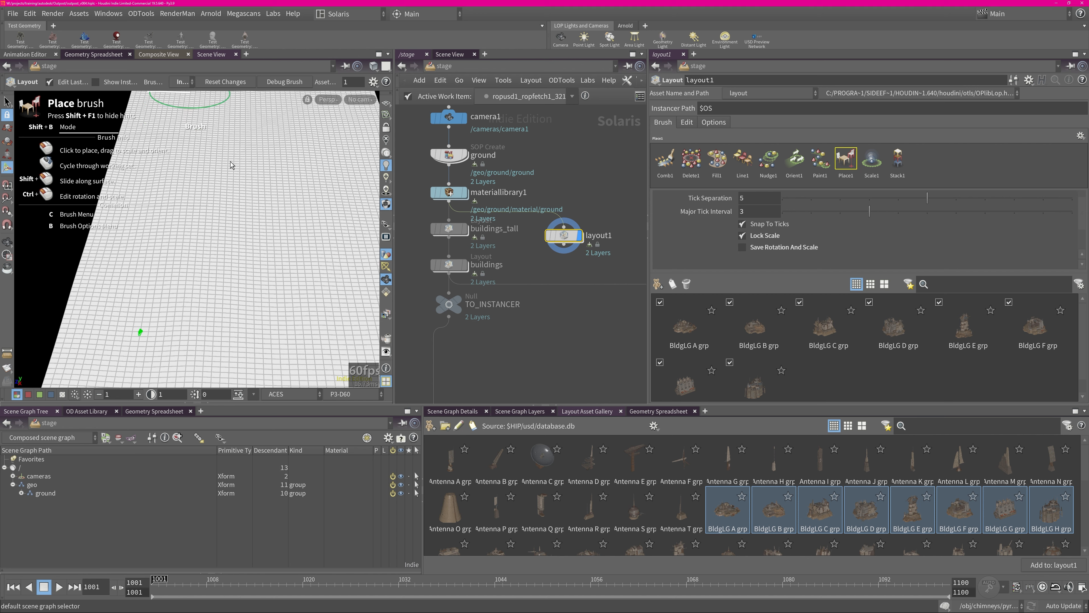
mouse_move(287, 200)
alt+right_down()
mouse_move(255, 195)
mouse_move(239, 211)
alt+right_up()
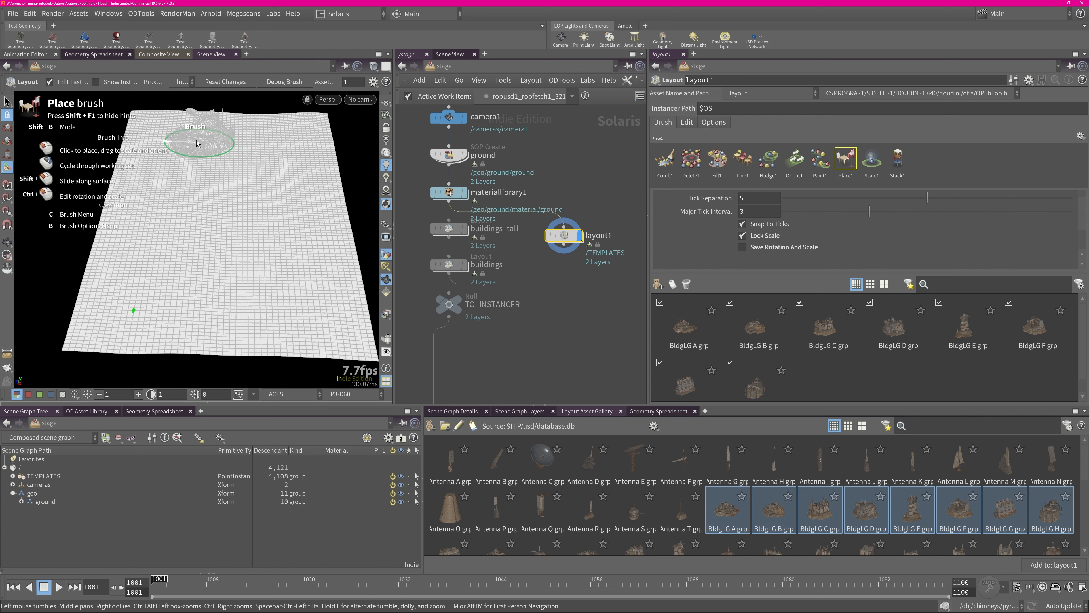
drag(179, 136, 175, 182)
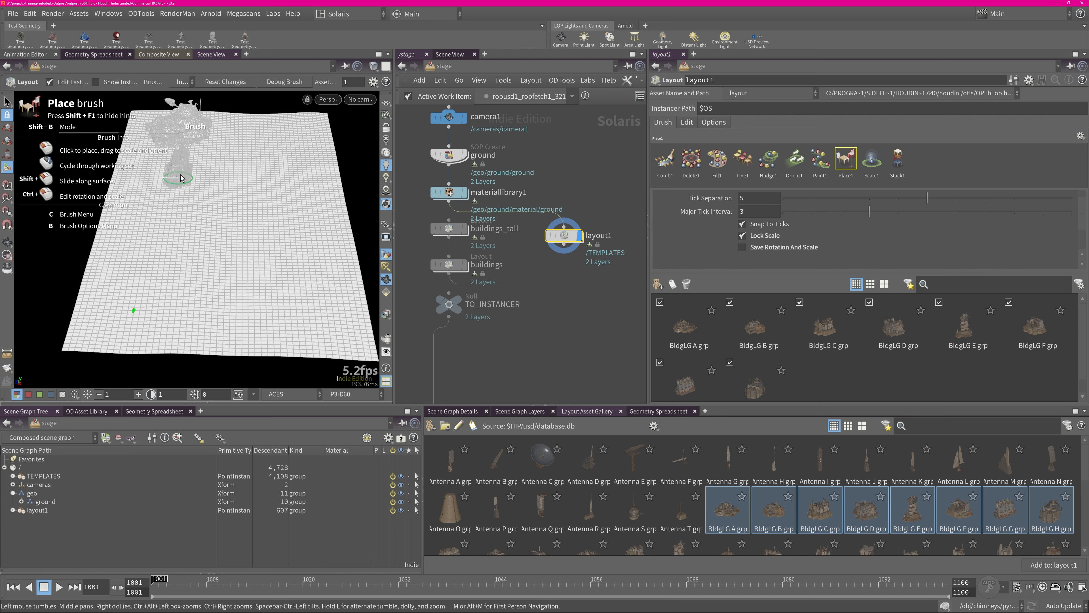
click(176, 211)
scroll(176, 211, down, 3)
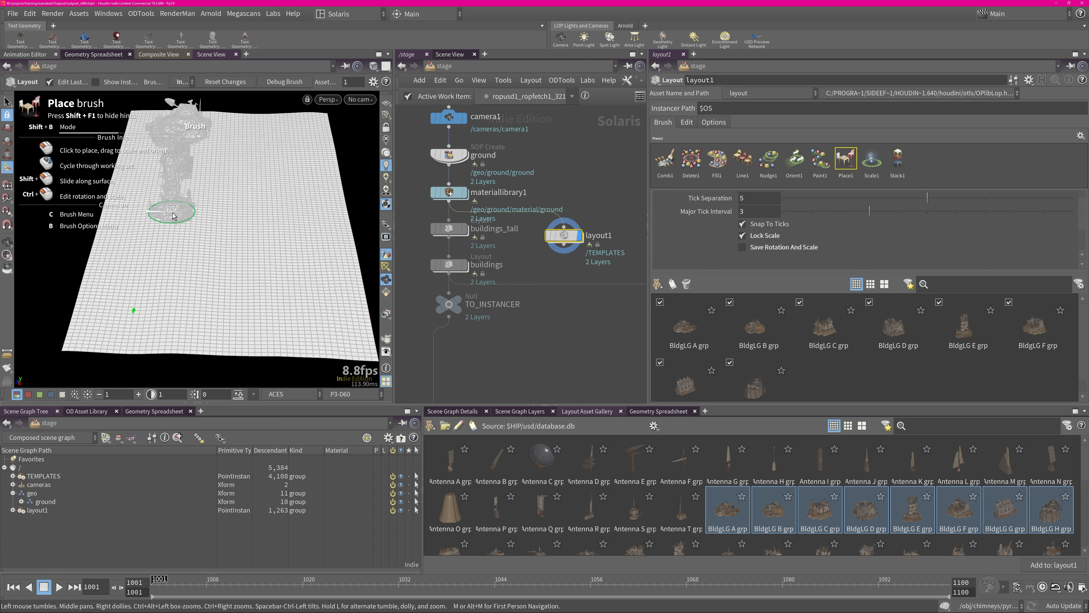
click(174, 210)
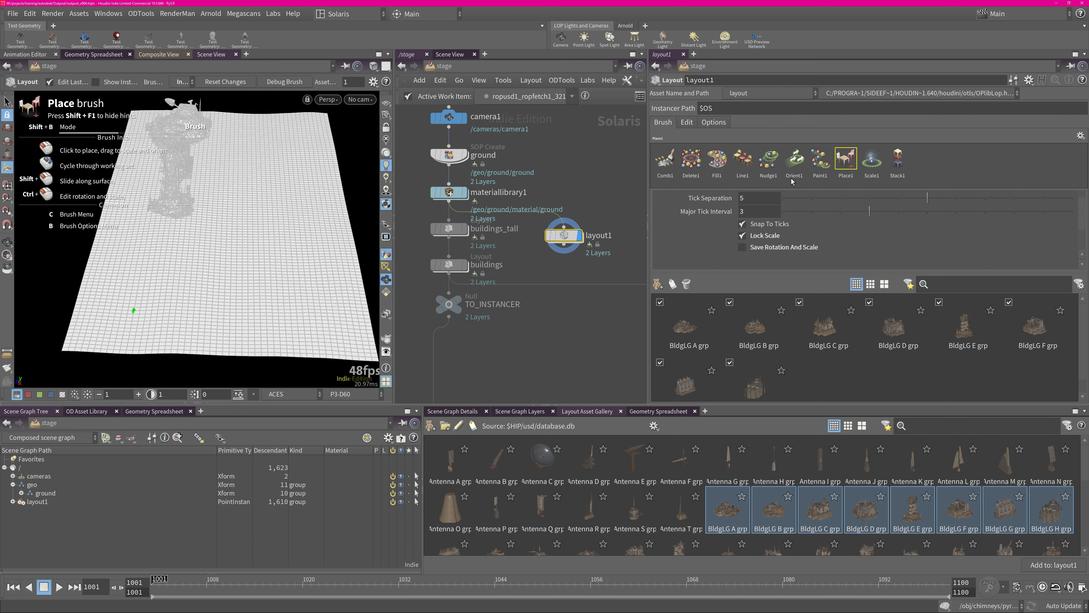
Step: Draw a row of buildings down the right side of the ground with the Line brush, and display the scene shaded with textures
click(742, 162)
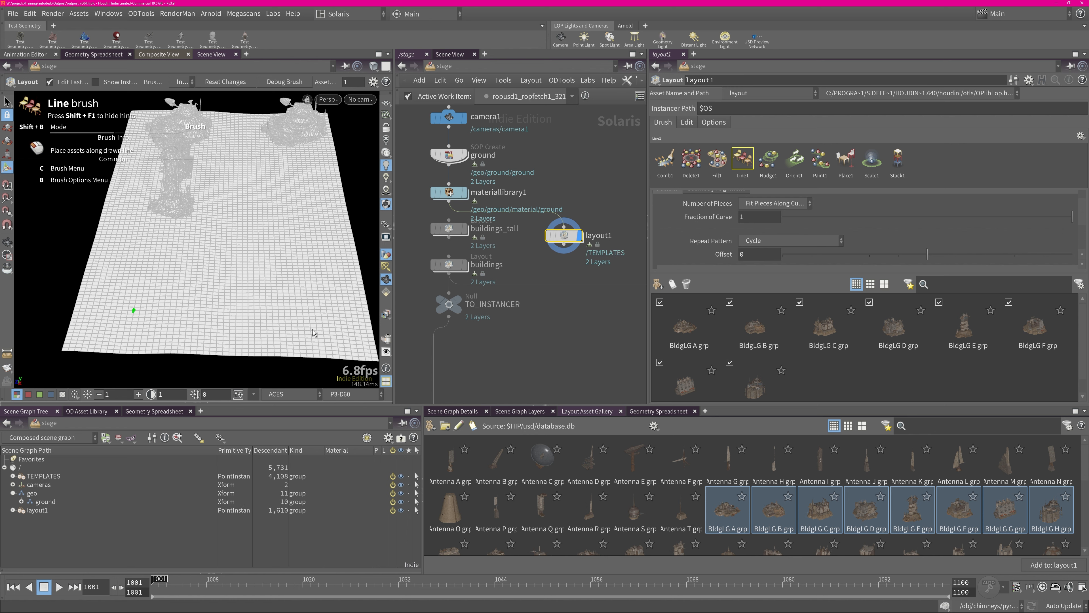
drag(313, 329, 312, 334)
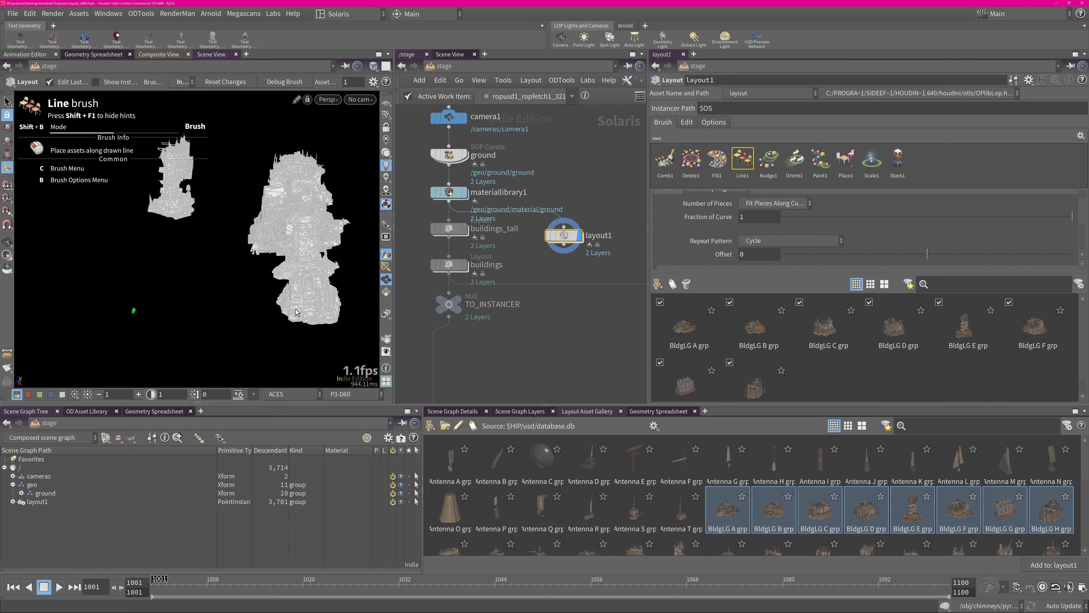
alt+drag(250, 224, 398, 268)
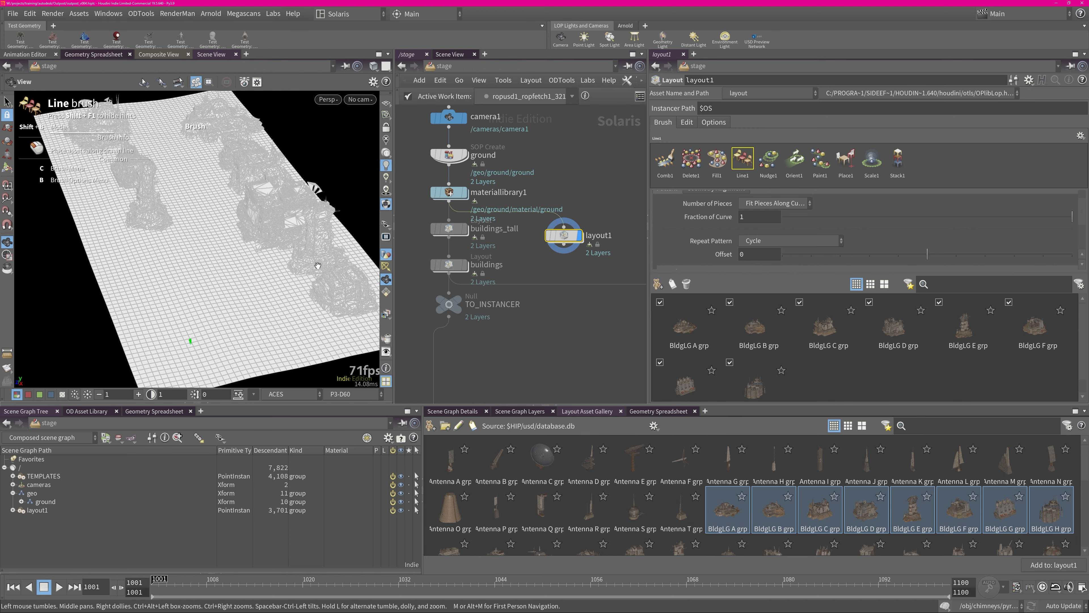
click(386, 224)
click(398, 251)
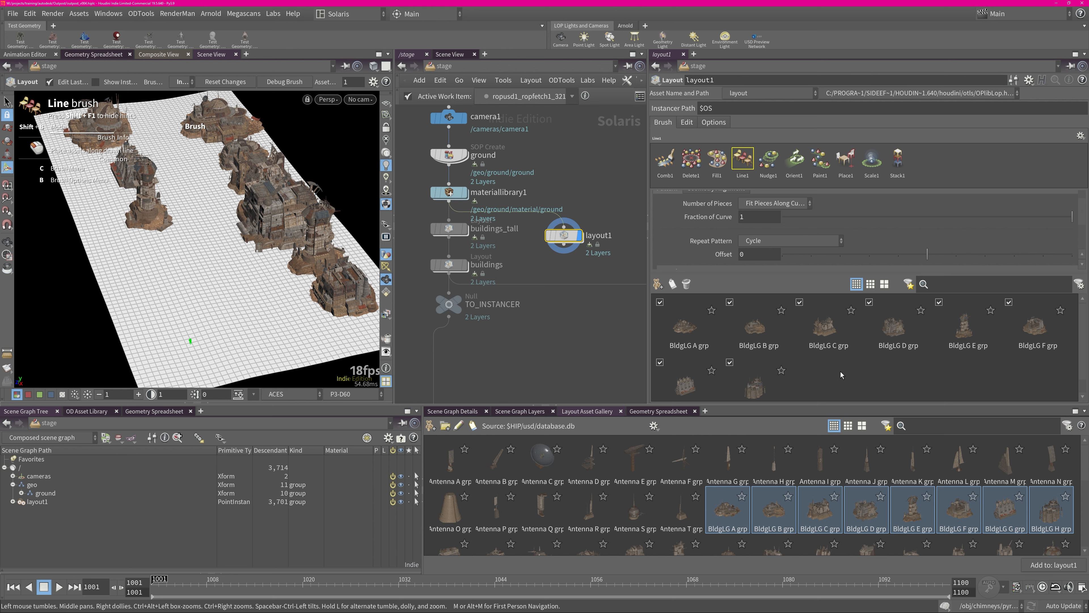
Step: Replace the buildings in layout1's working set with the assets Antenna D to Antenna J, and activate them all
click(830, 336)
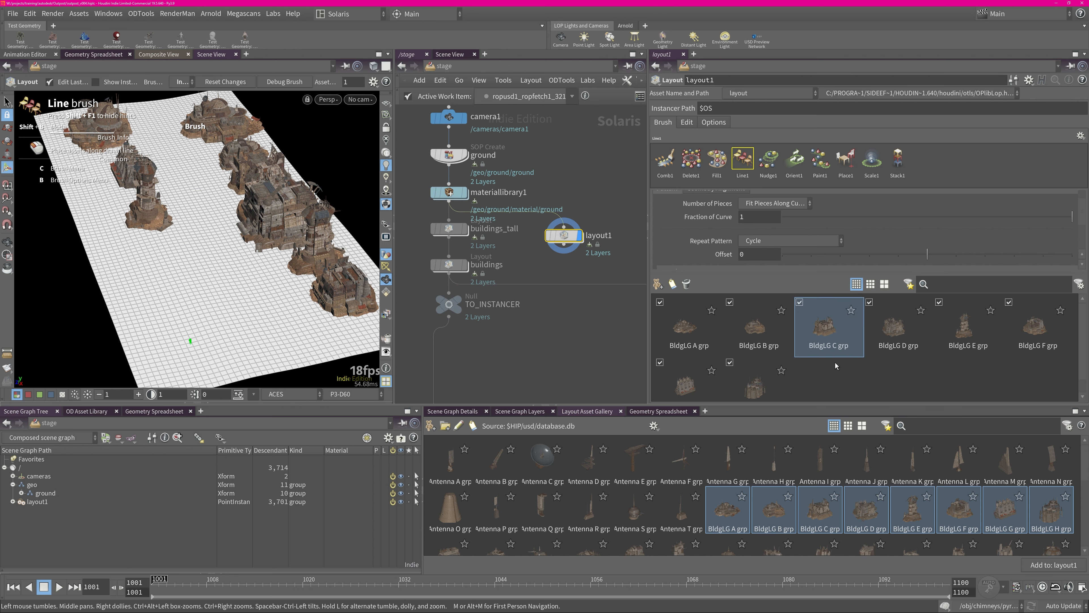
key(ctrl+a)
click(687, 284)
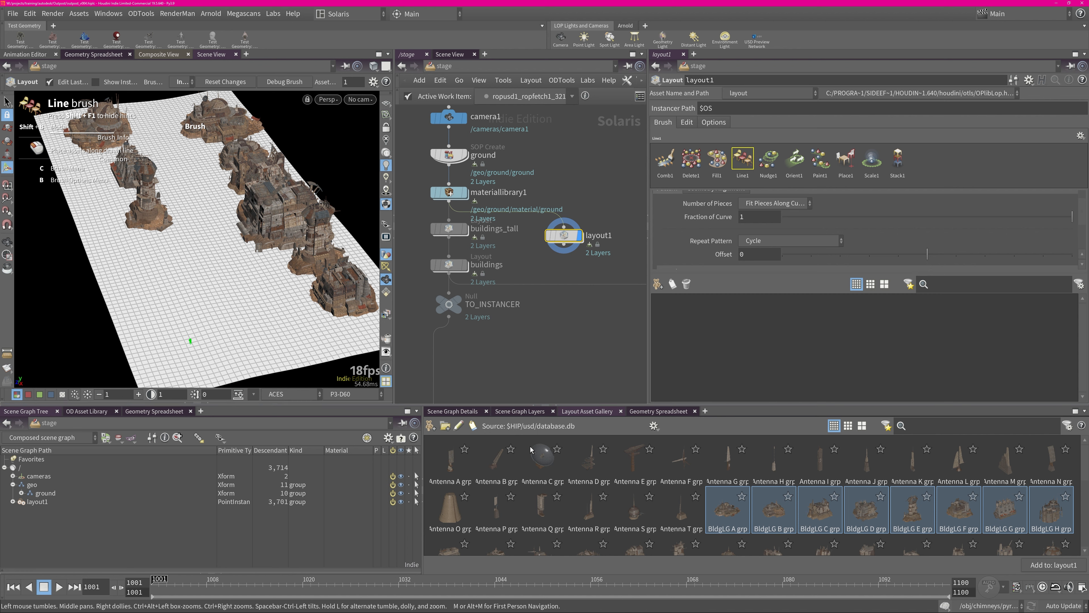
click(588, 463)
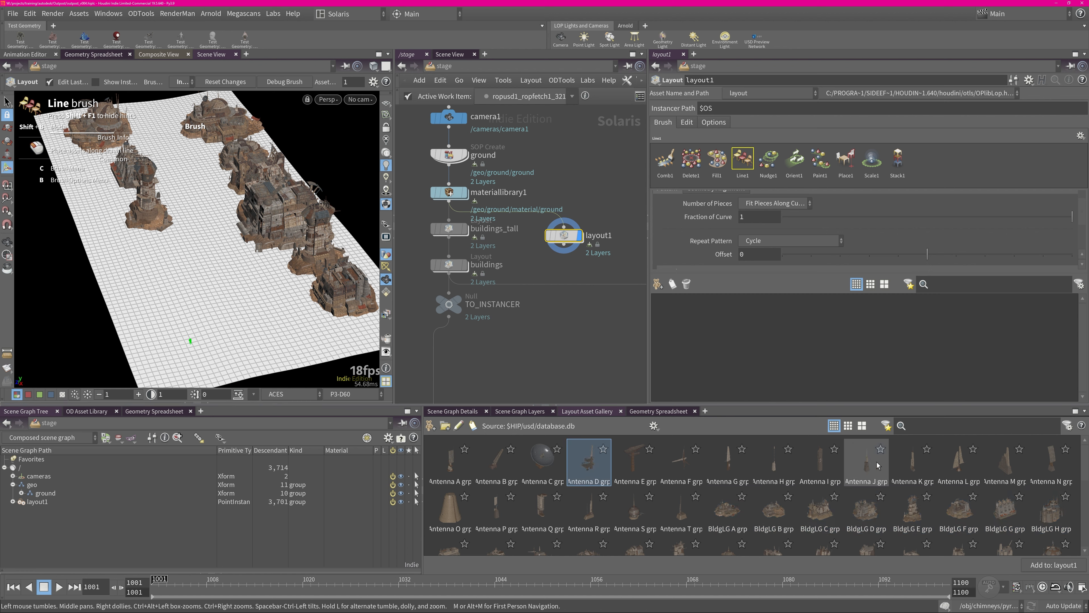
shift+click(866, 461)
drag(851, 465, 755, 330)
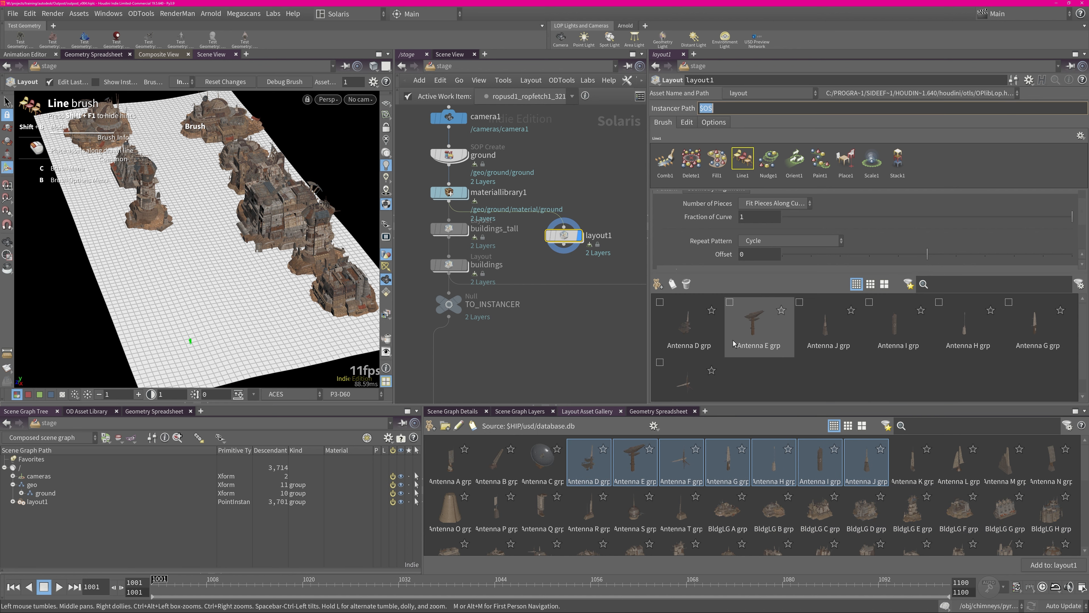
shift+click(664, 372)
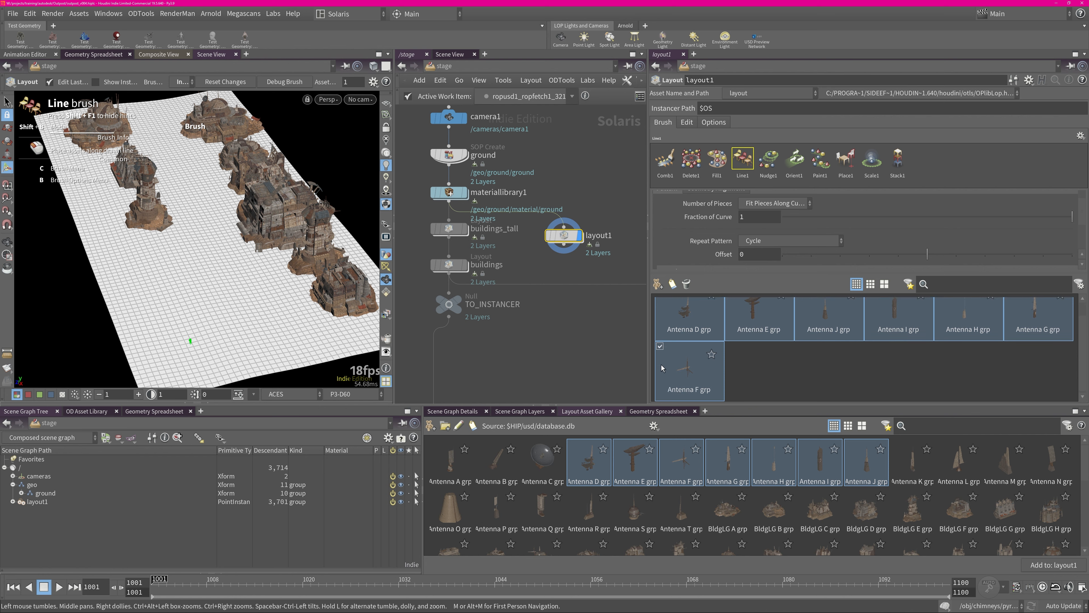
Step: Draw a line of antennas across the ground in front of the buildings with the Line brush
alt+drag(64, 148, 117, 166)
alt+middle_drag(111, 198, 227, 260)
scroll(227, 261, up, 6)
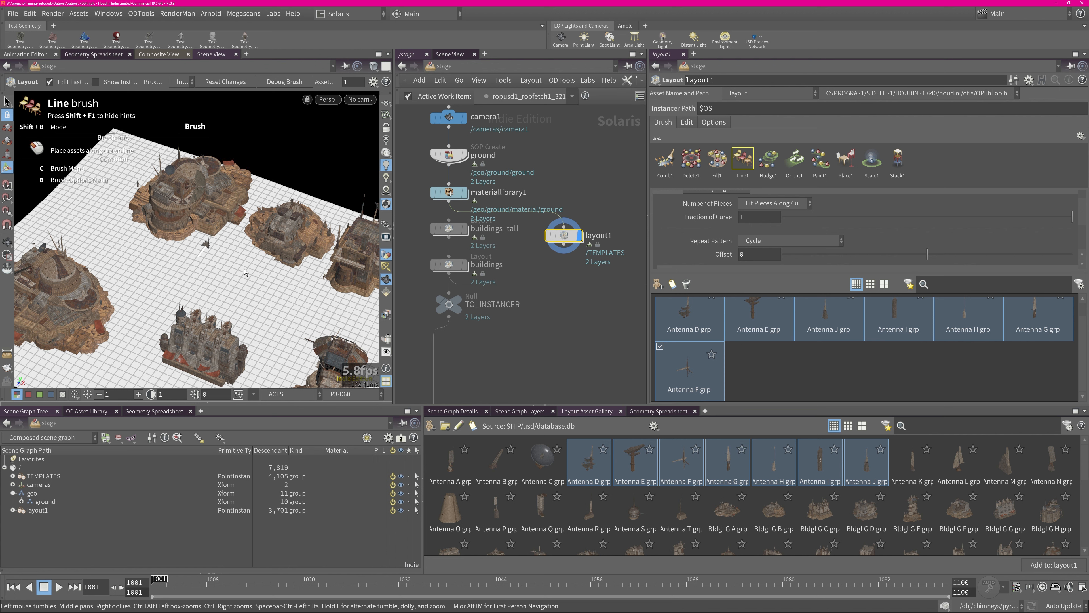
drag(204, 246, 335, 294)
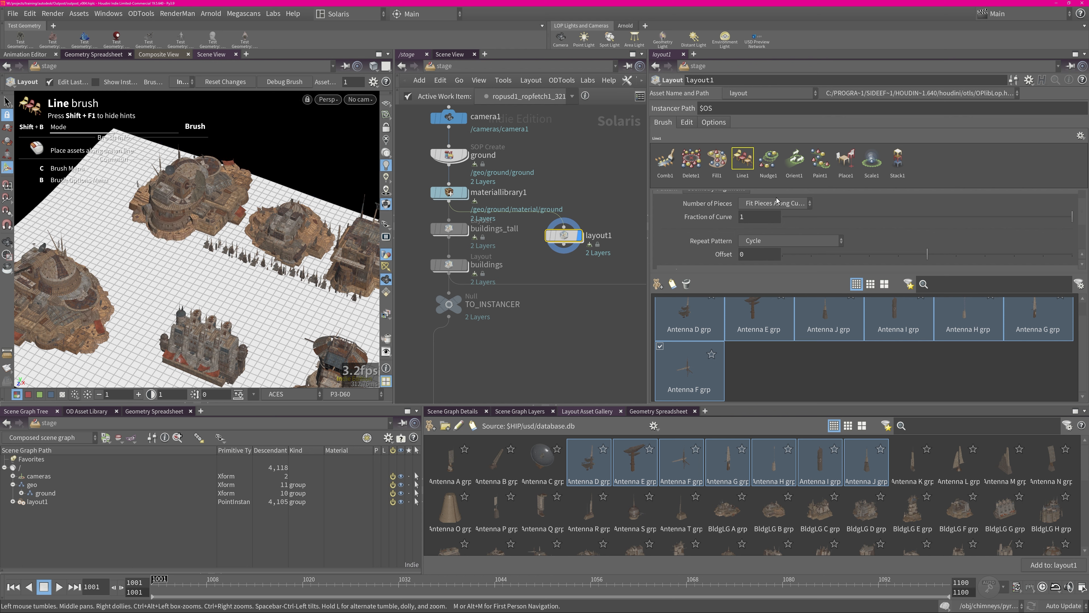
Step: Try placing single antennas on the open ground beside the antenna row with the Place brush
click(846, 163)
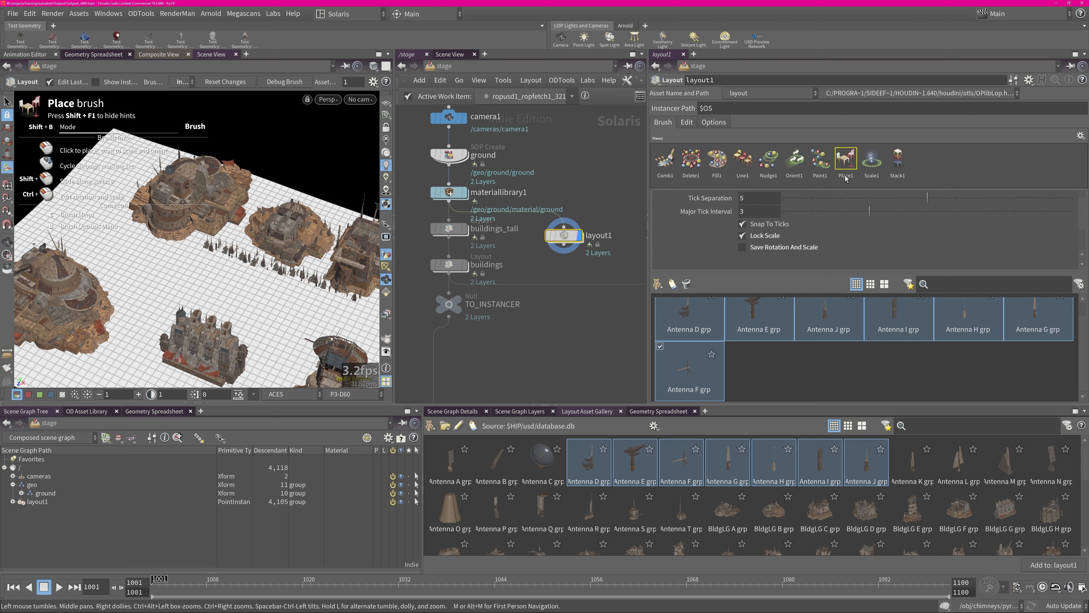
click(188, 262)
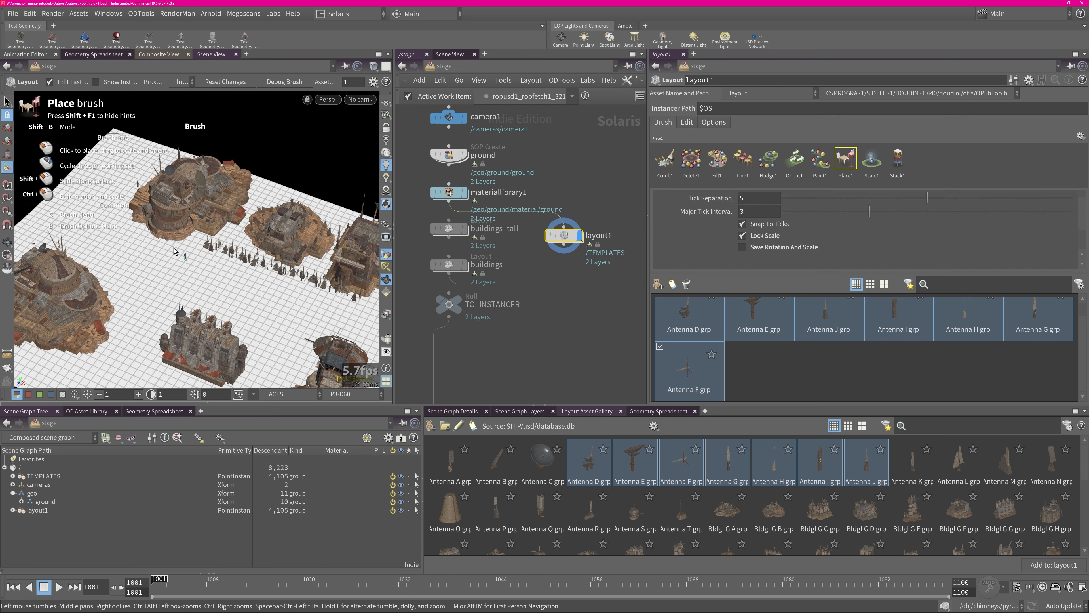
drag(183, 255, 284, 277)
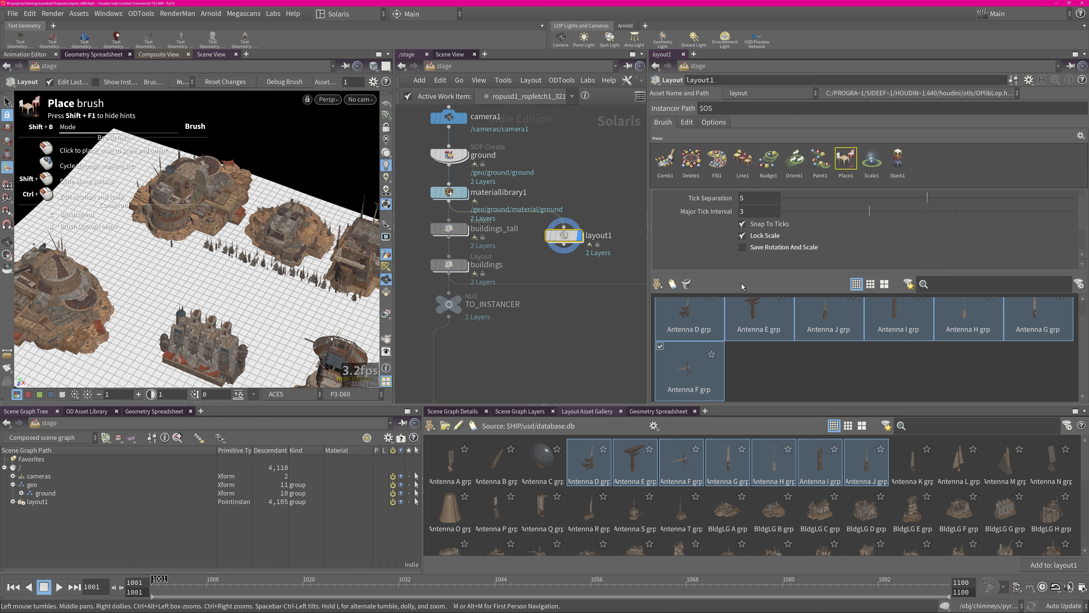
Step: Turn off Lock Scale, place antennas enlarged to tower over the buildings, and examine them from ground level
click(118, 279)
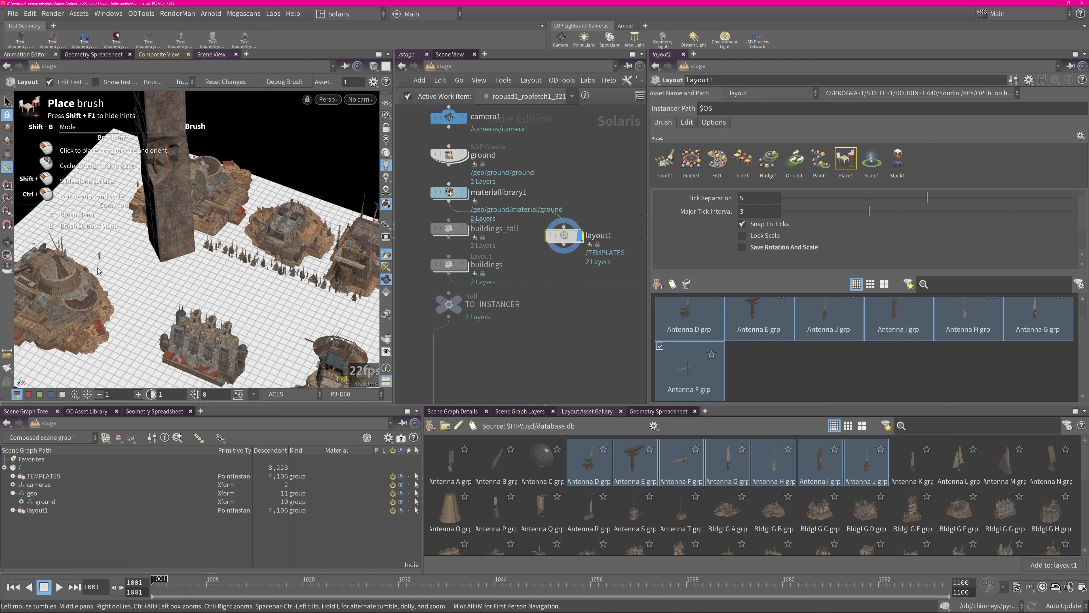
drag(97, 269, 112, 278)
drag(105, 272, 101, 270)
alt+drag(181, 279, 192, 279)
alt+middle_drag(192, 279, 176, 208)
alt+drag(176, 210, 267, 246)
alt+middle_drag(268, 246, 277, 244)
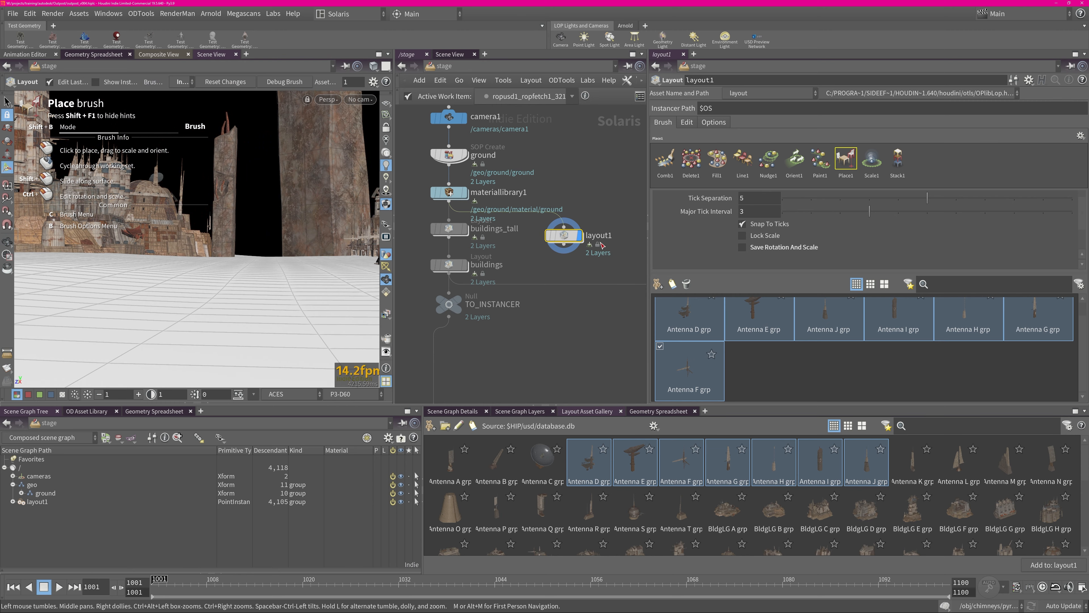
Step: Display the buildings node through /cameras/camera1 and delete the layout1 node
click(464, 265)
mouse_move(570, 238)
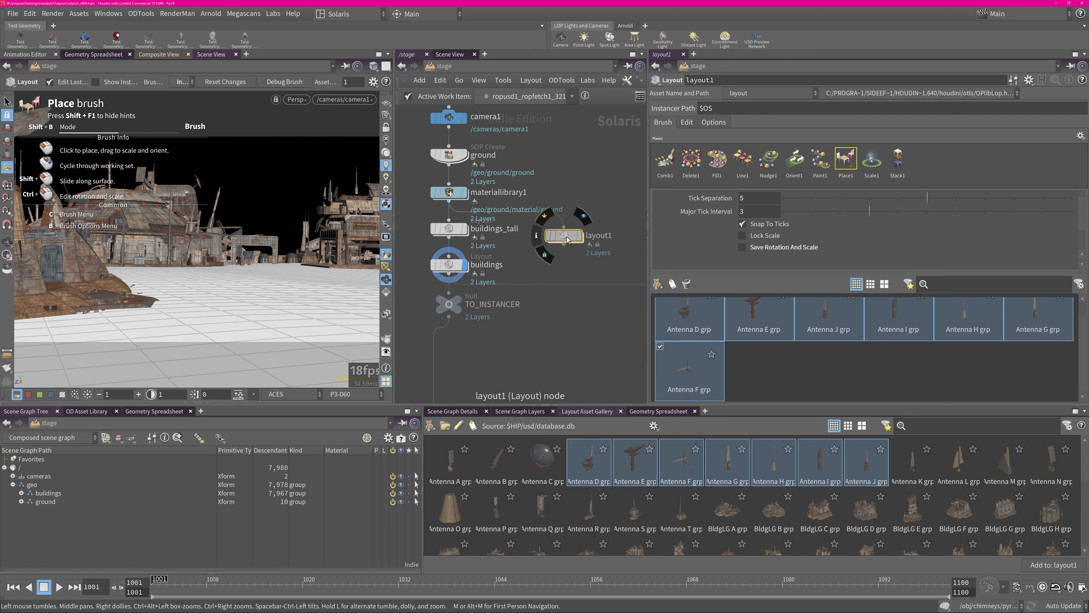
key(Delete)
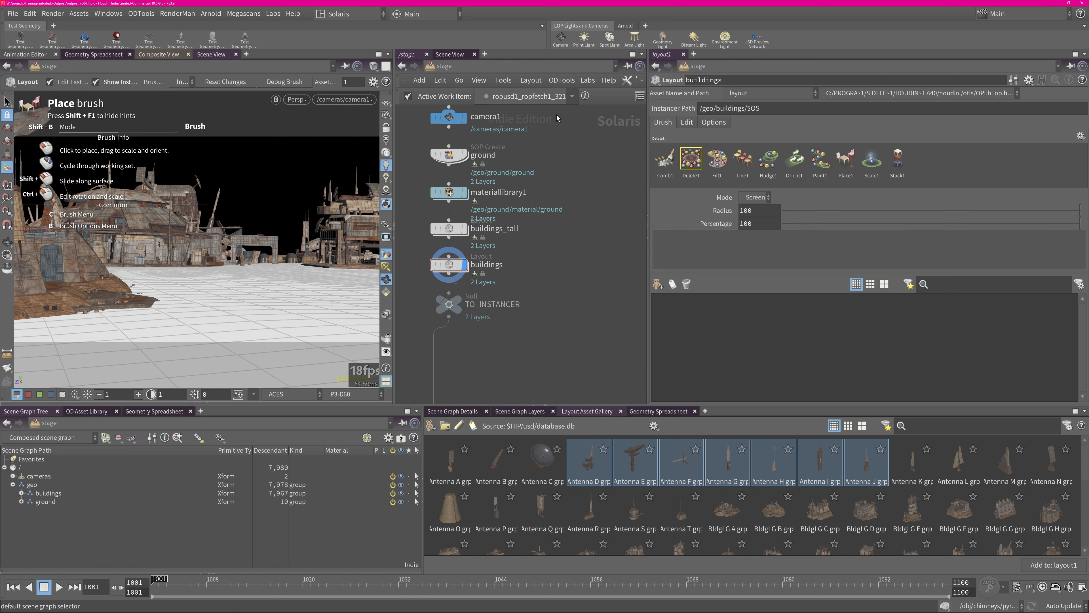
Step: Switch to the Select tool, examine the buildings layout from above in a free view, and open the list of cameras
click(8, 103)
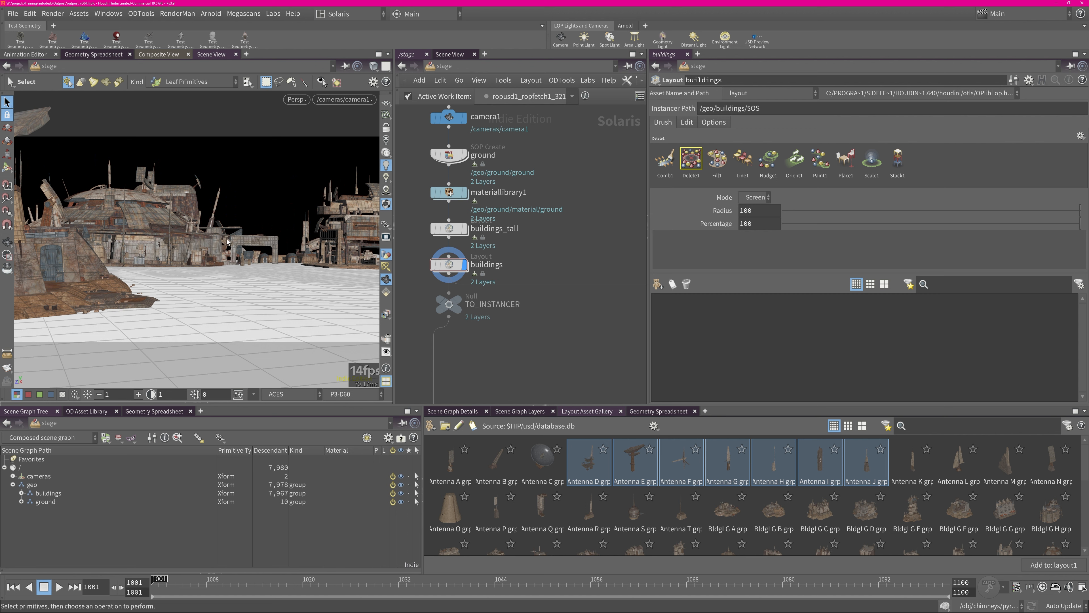
key(Escape)
drag(227, 241, 73, 269)
key(s)
click(360, 99)
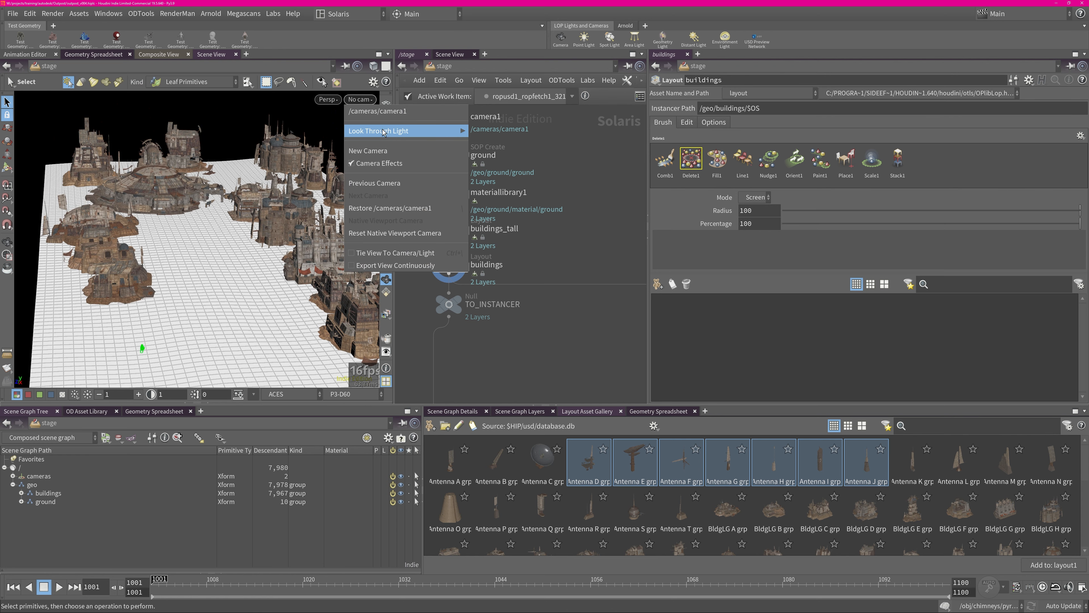
Step: Look through /cameras/camera1 and show the View settings of the camera1 node
click(375, 112)
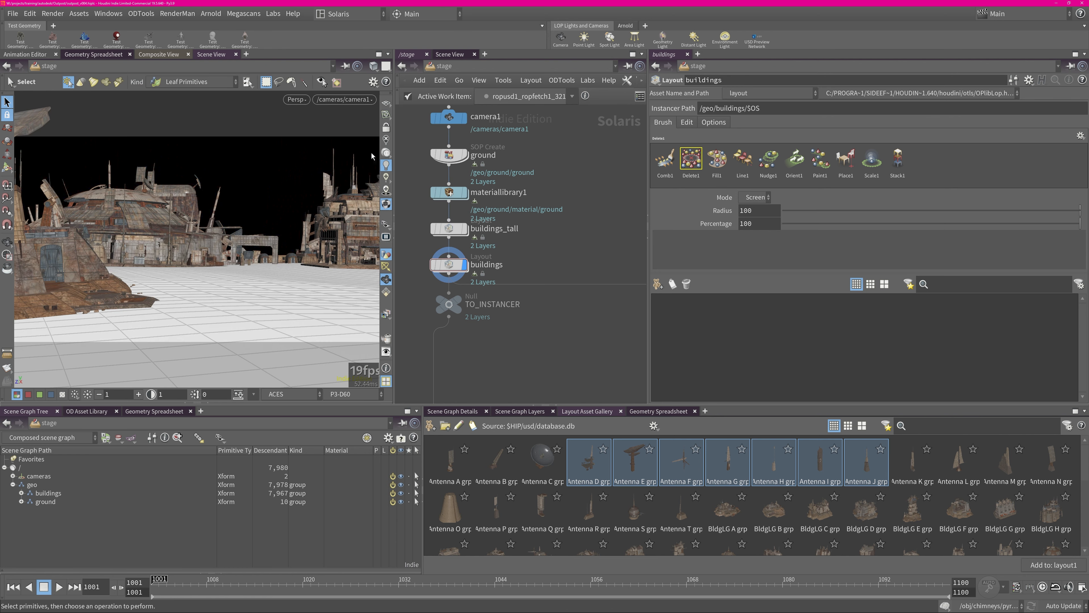
click(449, 117)
click(700, 159)
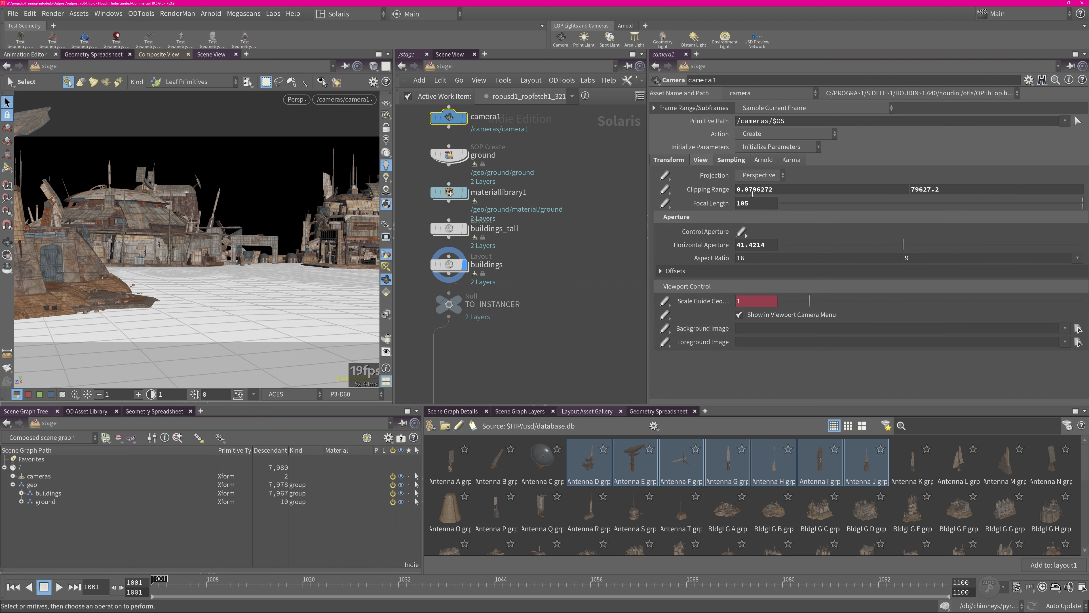
Step: Inspect the VDB file paths on the volume1 and volume2 nodes that feed merge2
scroll(559, 320, down, 3)
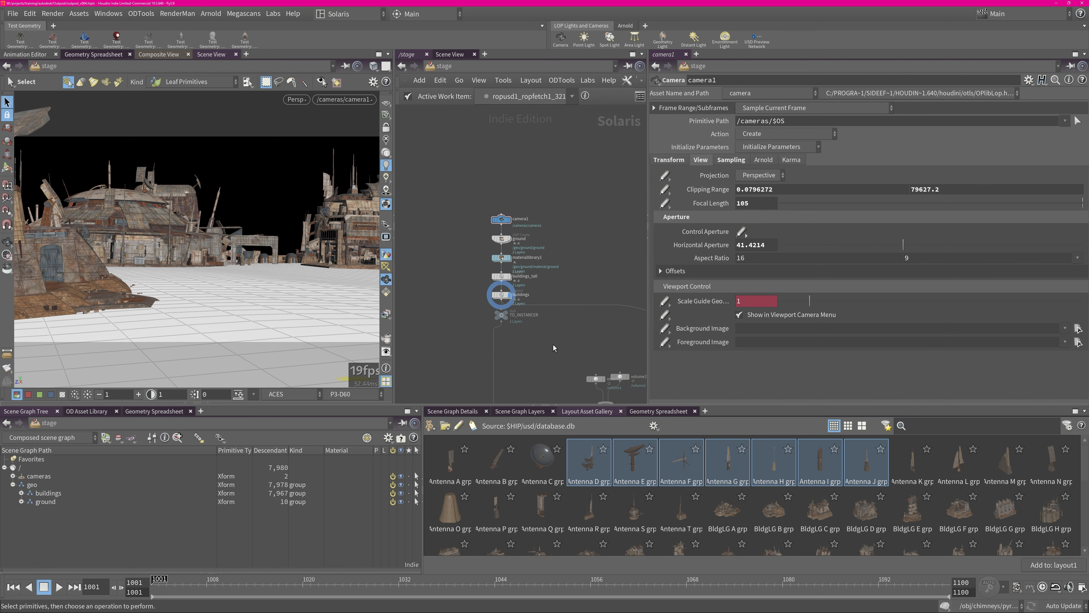
middle_drag(553, 345, 551, 220)
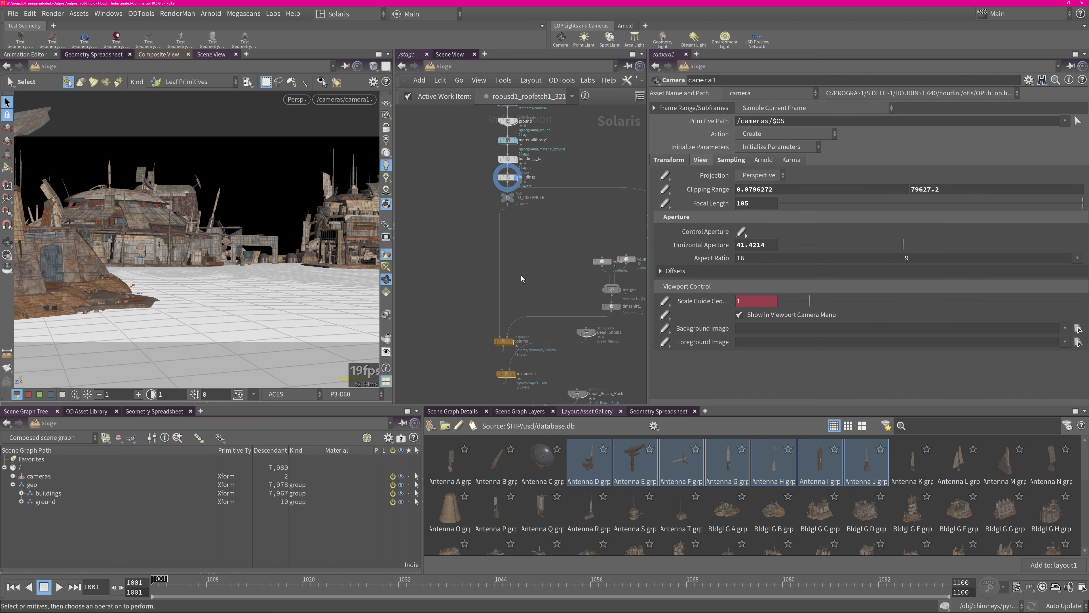
middle_drag(534, 283, 486, 210)
drag(458, 272, 461, 248)
click(578, 186)
scroll(575, 193, up, 5)
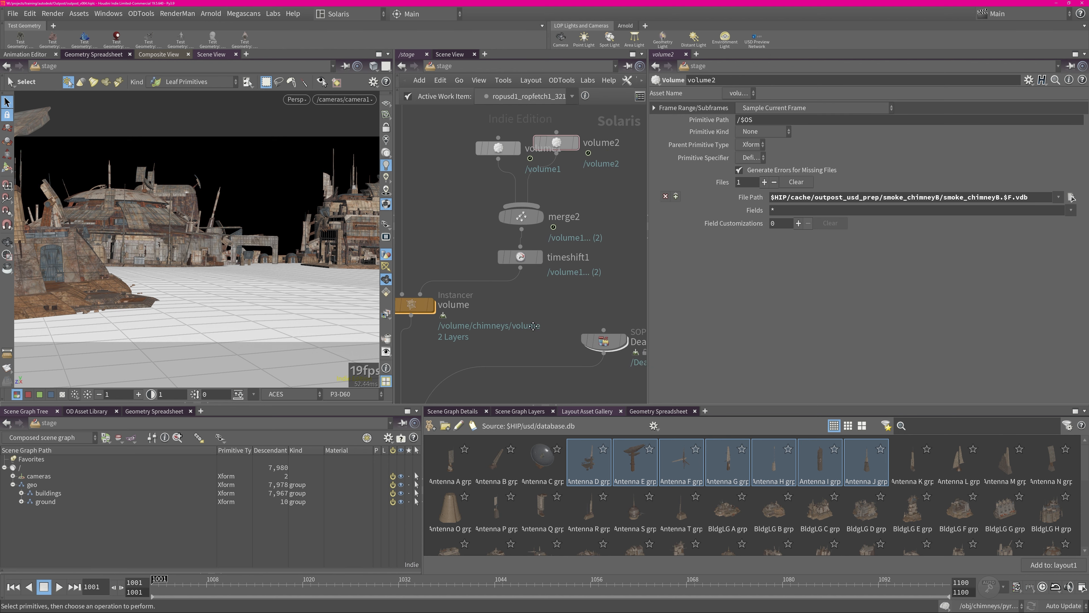
click(518, 160)
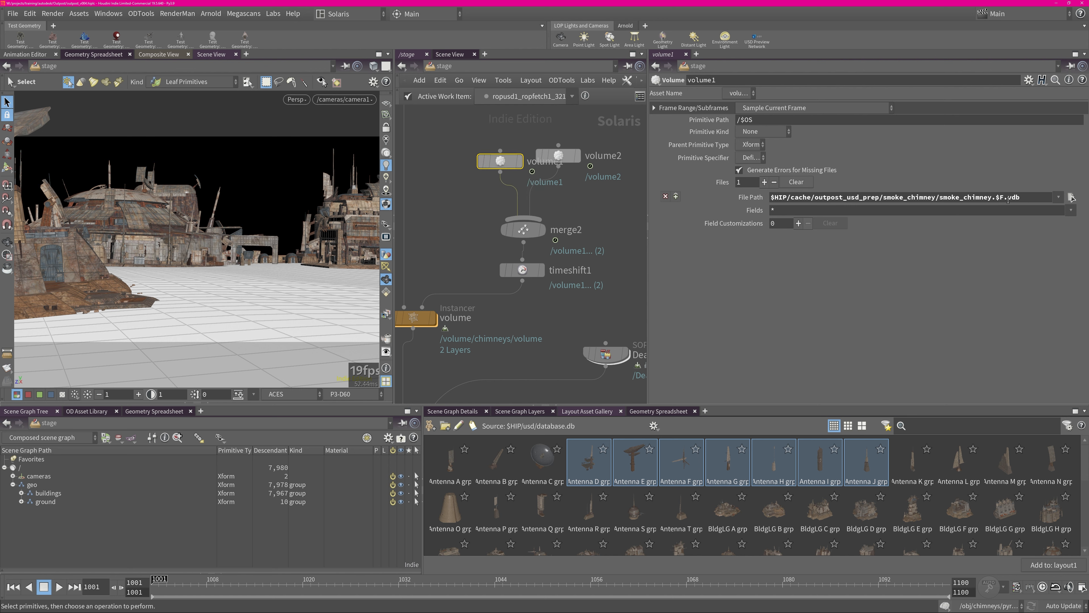
click(562, 157)
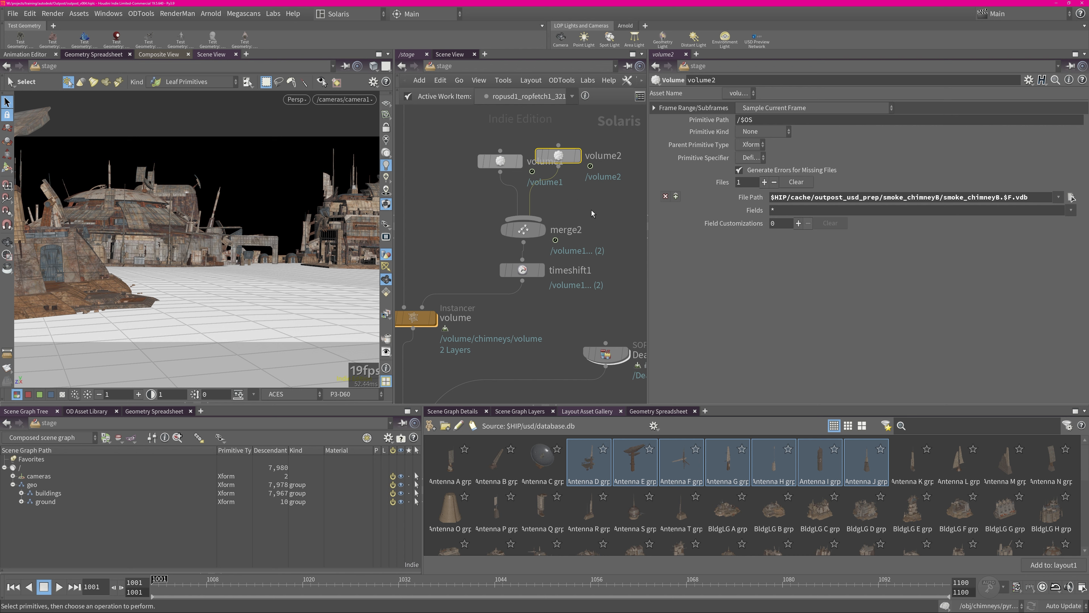
Step: Switch to the object network and open the chimneys geometry
click(573, 210)
middle_drag(470, 233, 496, 266)
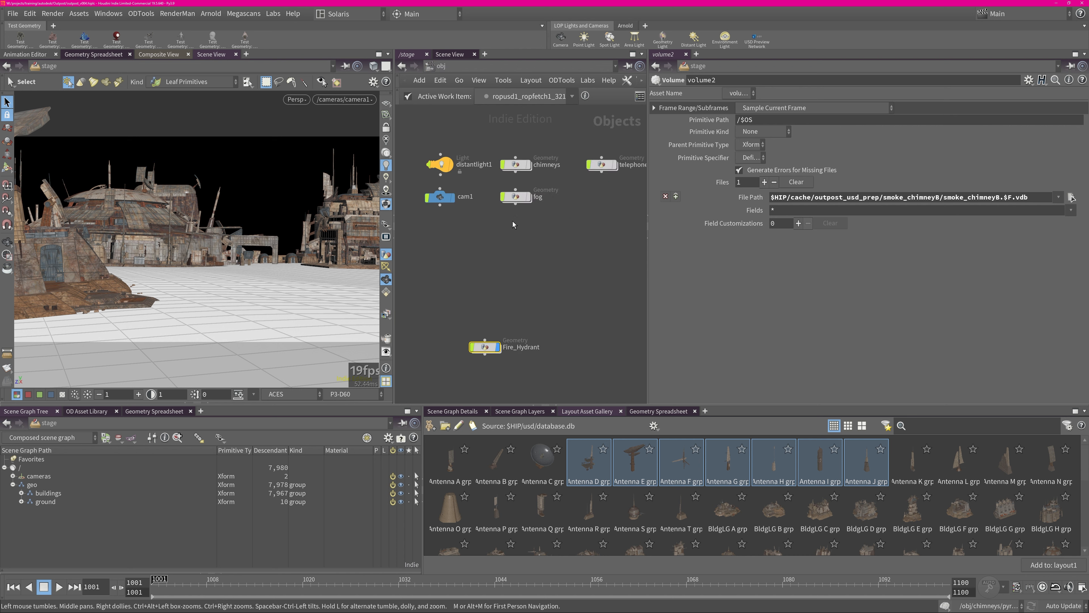
click(515, 166)
double_click(515, 166)
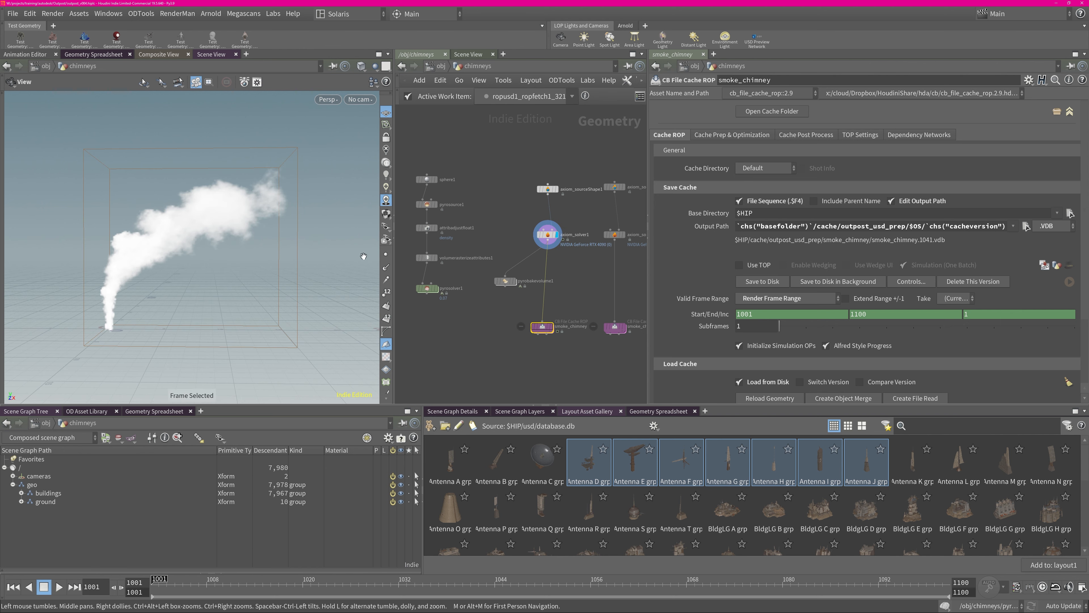
Step: Display the baked pyro volume and the smoke_chimney cache in turn, and scrub the cached smoke to frame 1014
click(515, 282)
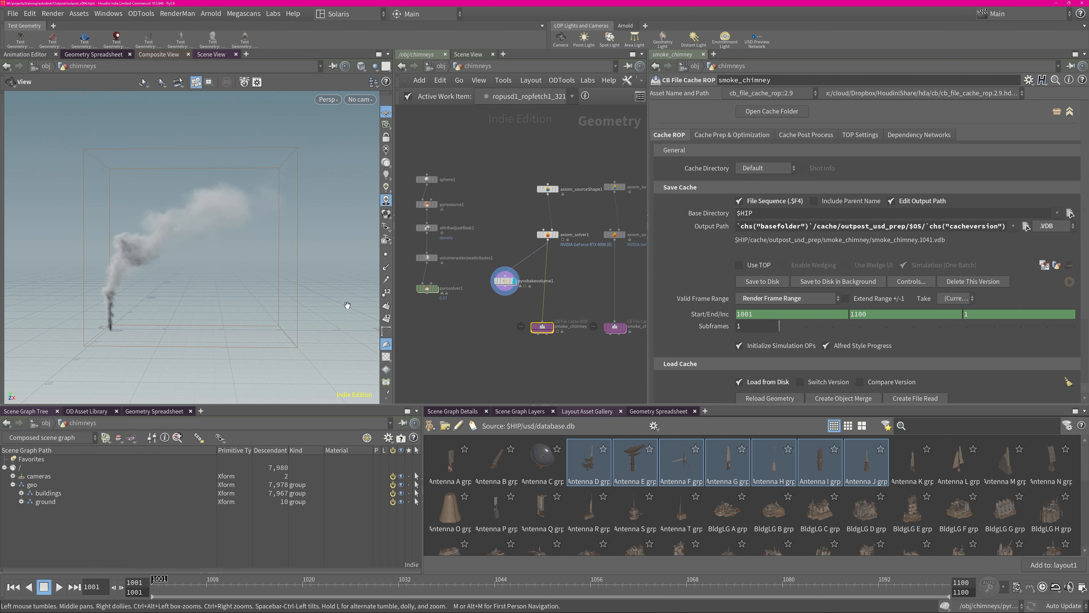
mouse_move(113, 315)
mouse_down()
mouse_move(262, 309)
mouse_move(124, 315)
mouse_up()
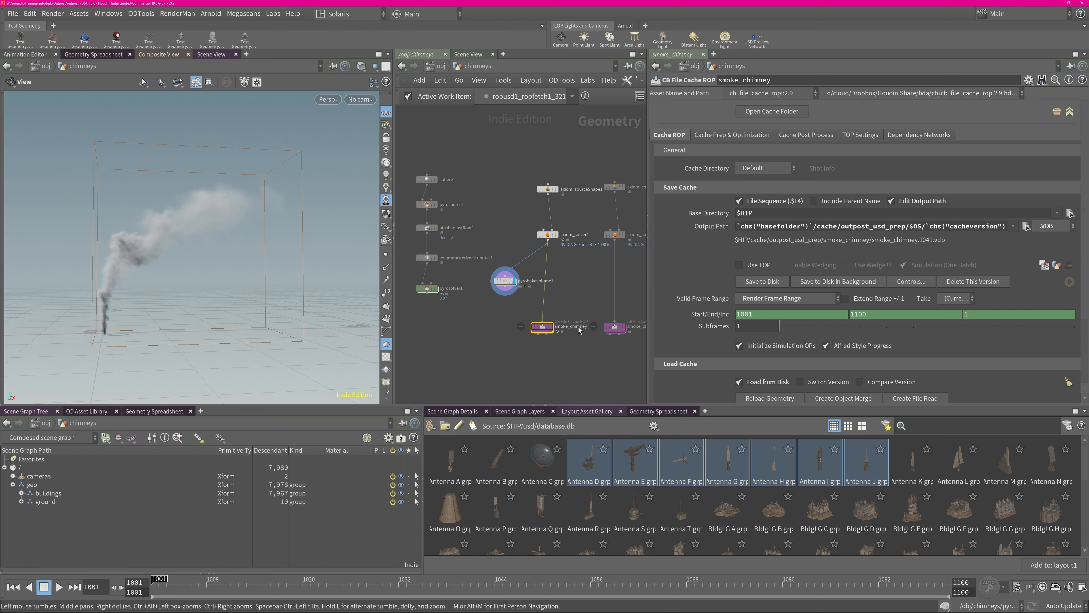
click(552, 327)
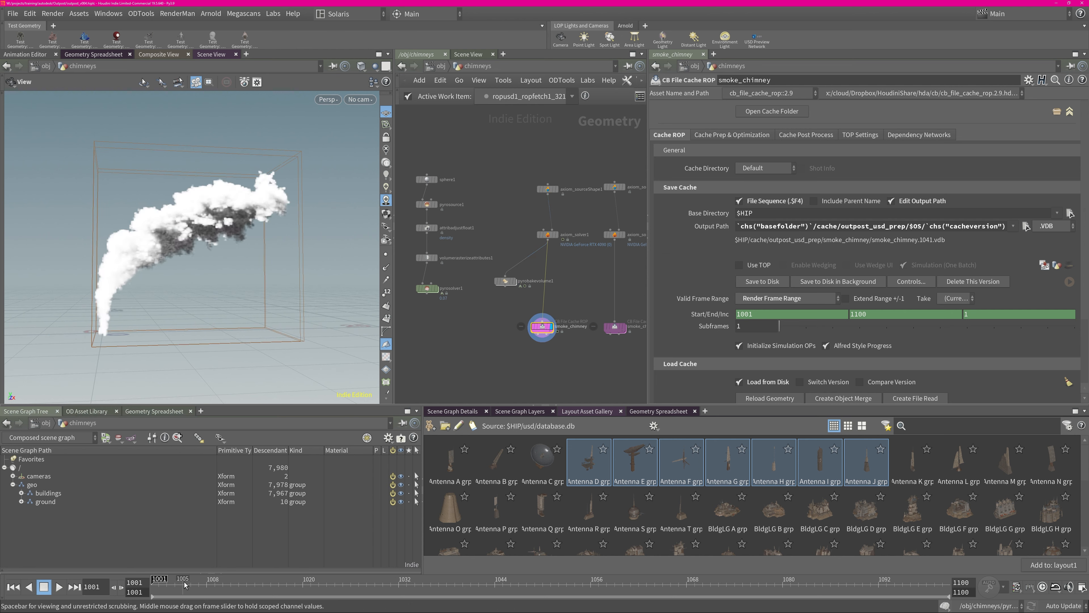
drag(186, 584, 255, 588)
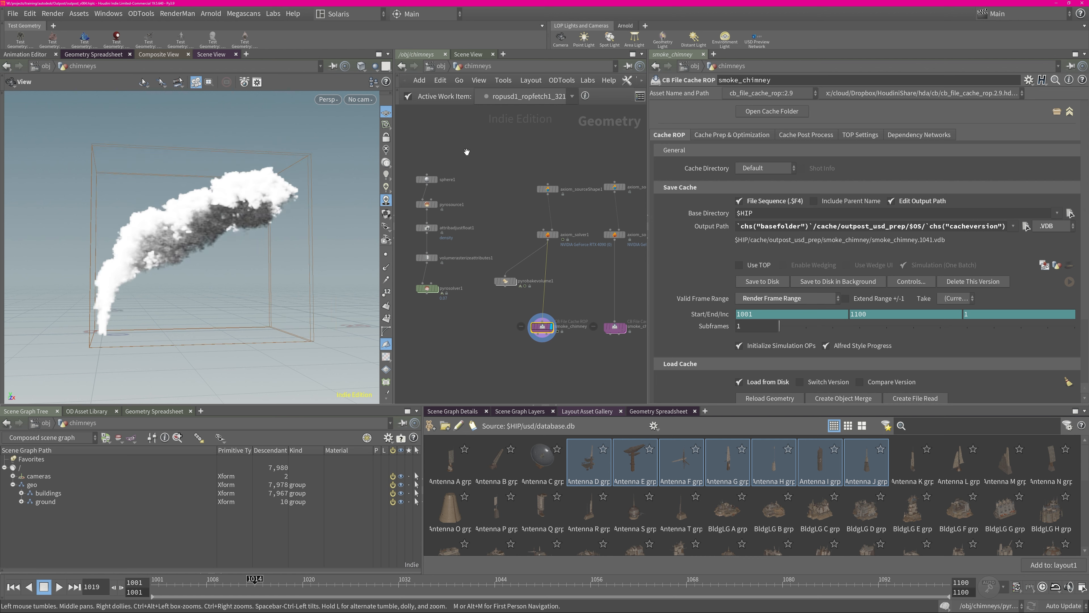
Step: Return to the LOPs stage network and open the contents of the volume instancer
key(n)
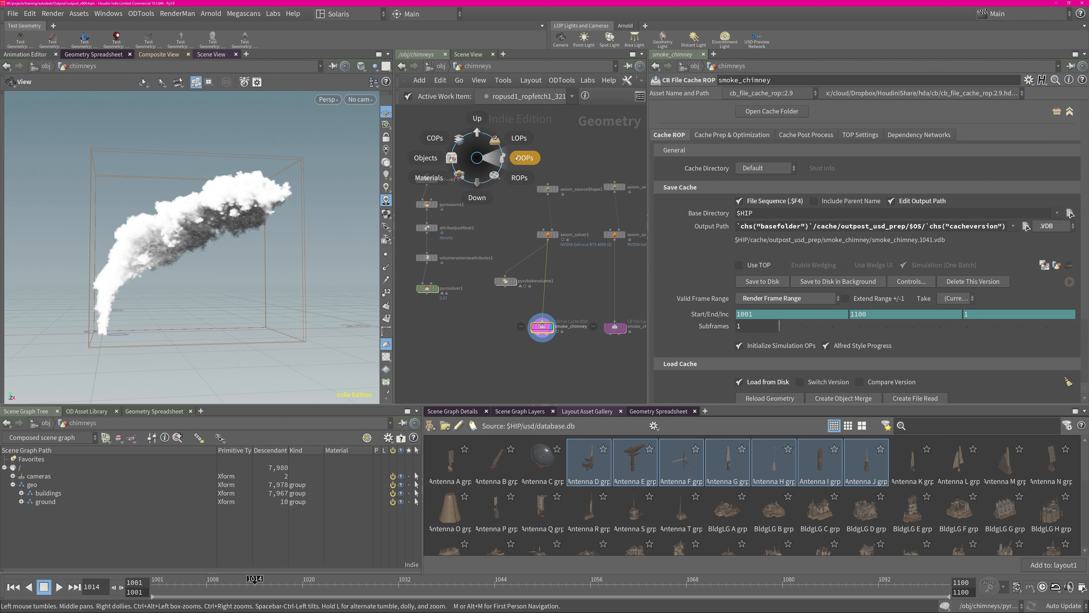
click(519, 139)
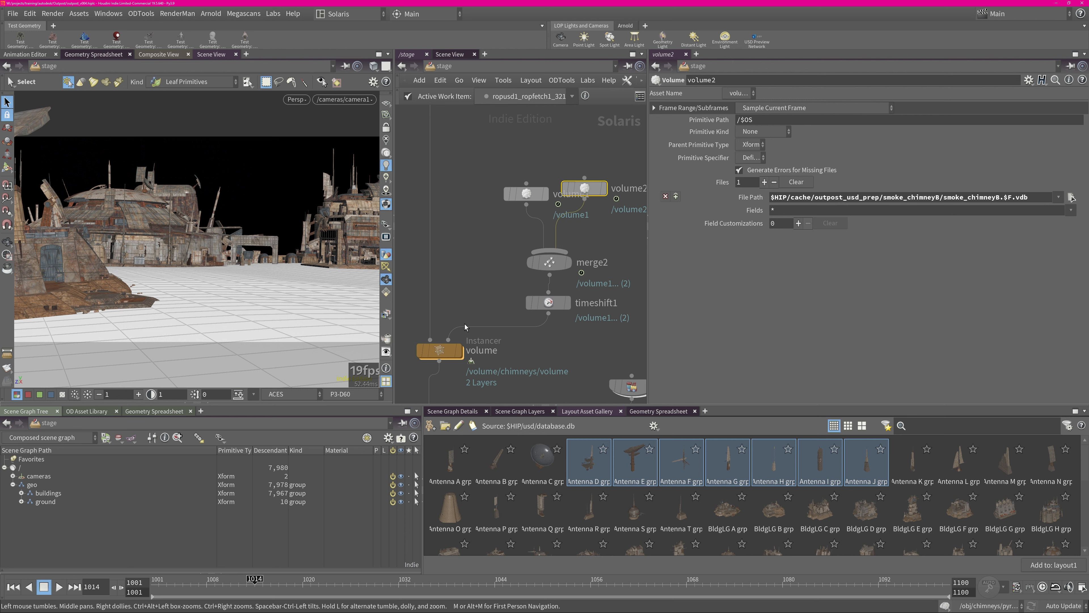
click(443, 350)
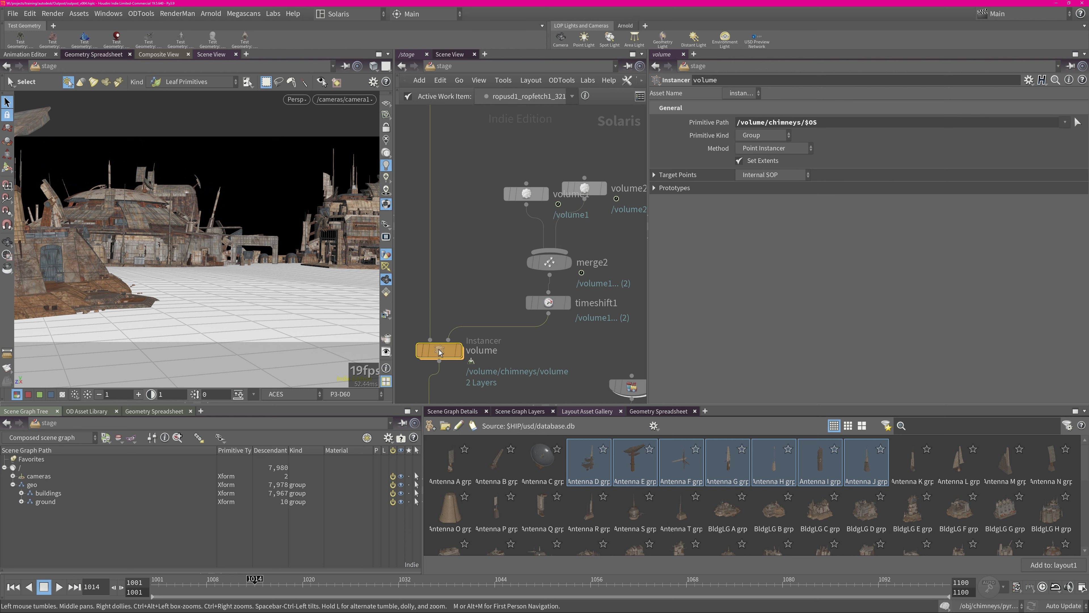
double_click(440, 349)
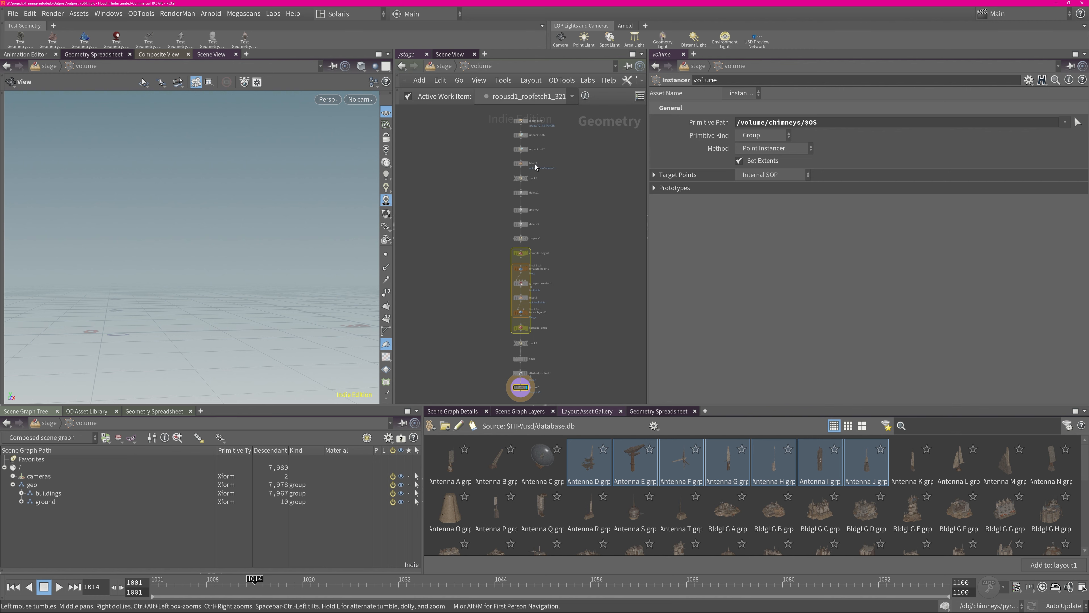
Step: Display unpackusd7, blast2 and unpack1 in turn to examine how the antenna geometry is isolated from the buildings
scroll(553, 205, up, 3)
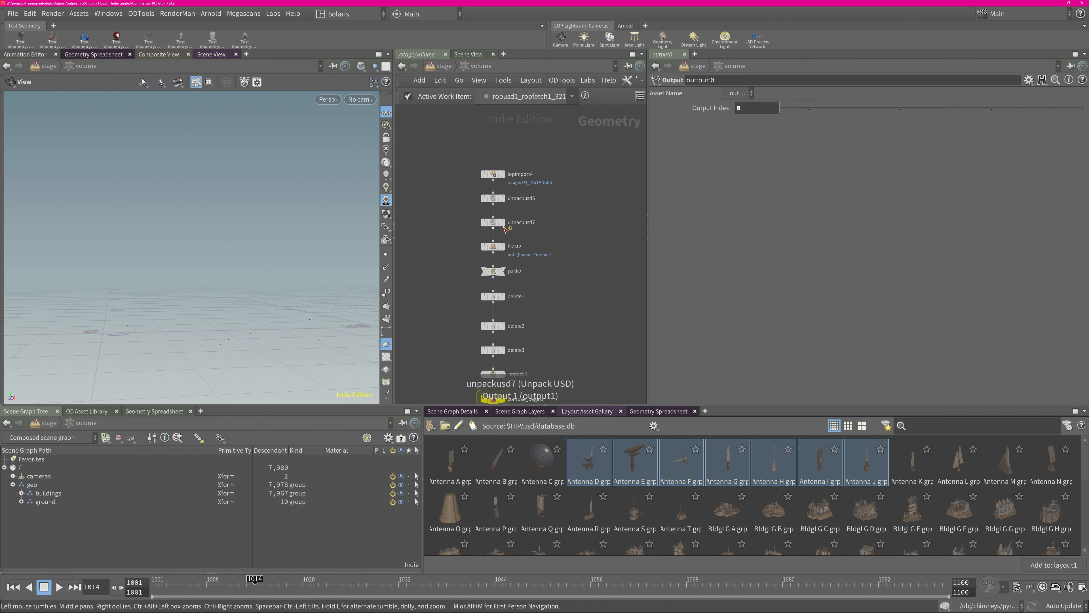
click(494, 221)
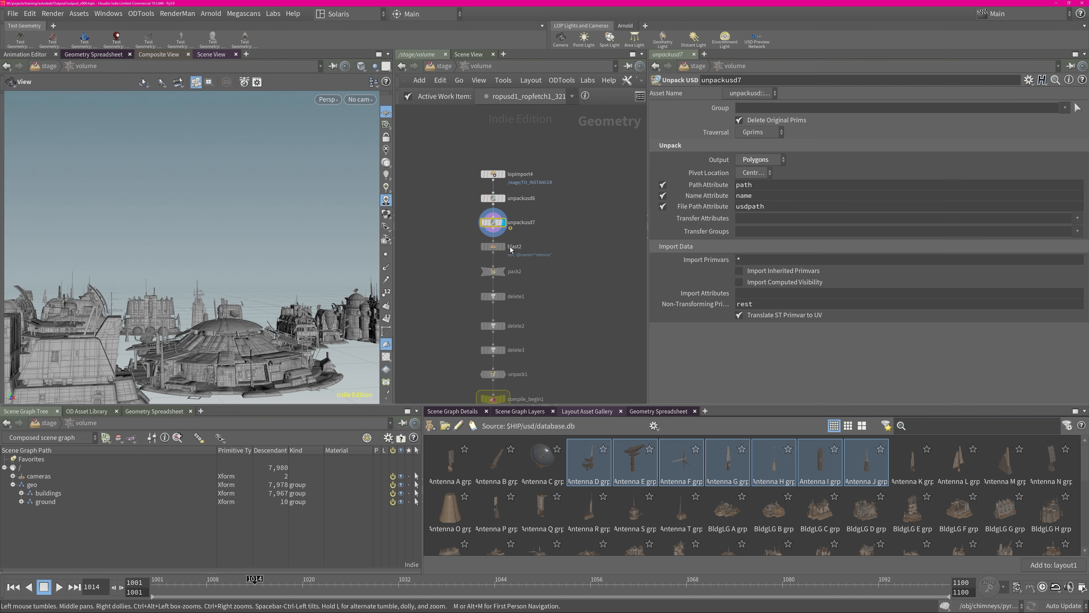
click(503, 247)
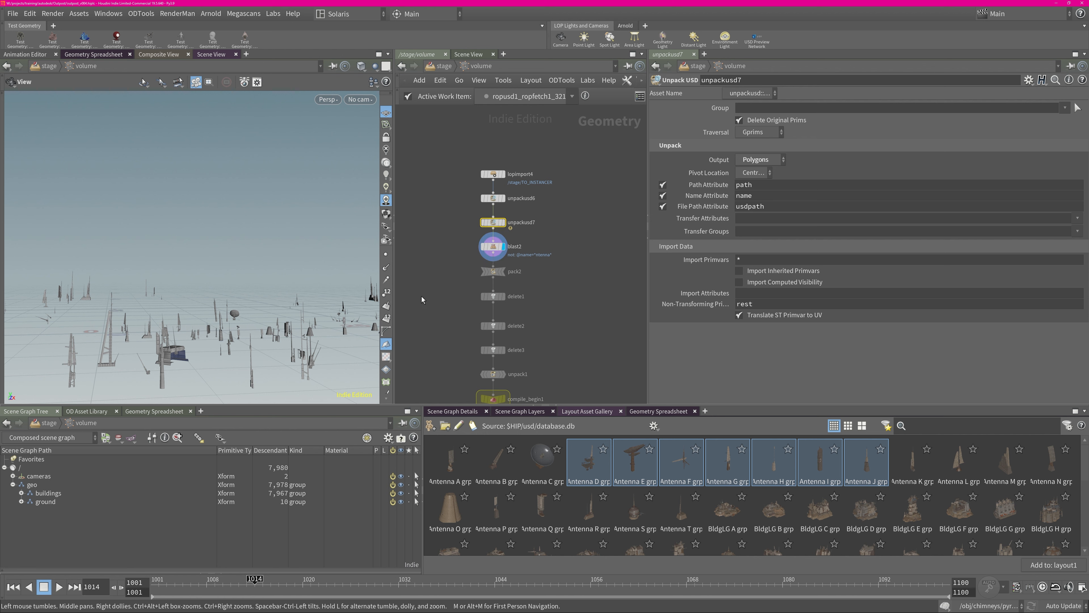
middle_drag(522, 297, 515, 241)
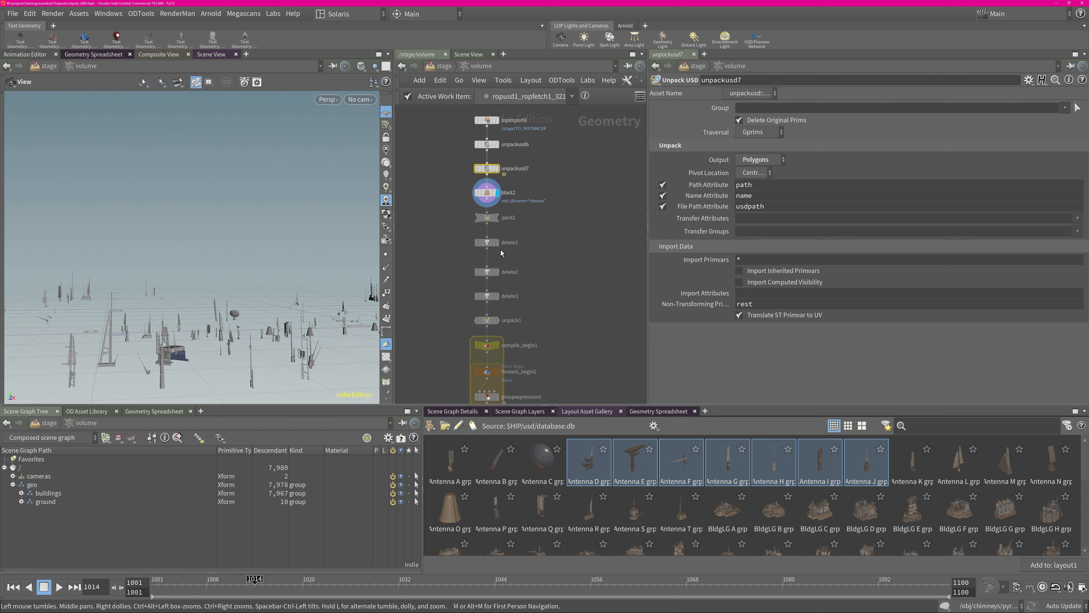
click(496, 320)
middle_drag(508, 274, 497, 160)
drag(199, 310, 426, 217)
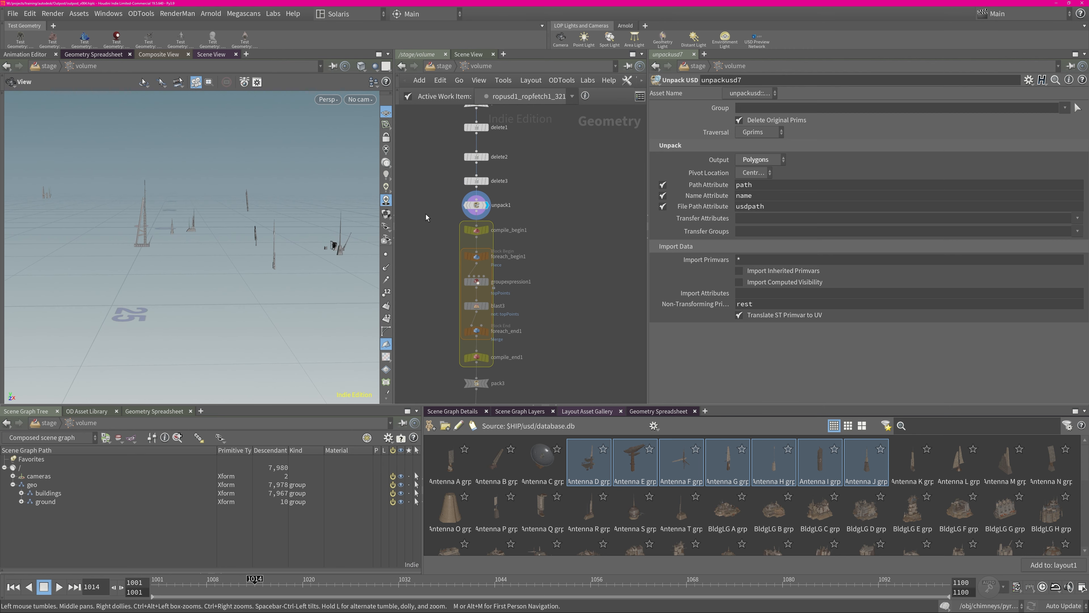
Step: Display pack3, add1 and attribadjustfloat1 in turn to examine the instance points, and show the pscale randomization settings
scroll(445, 260, up, 4)
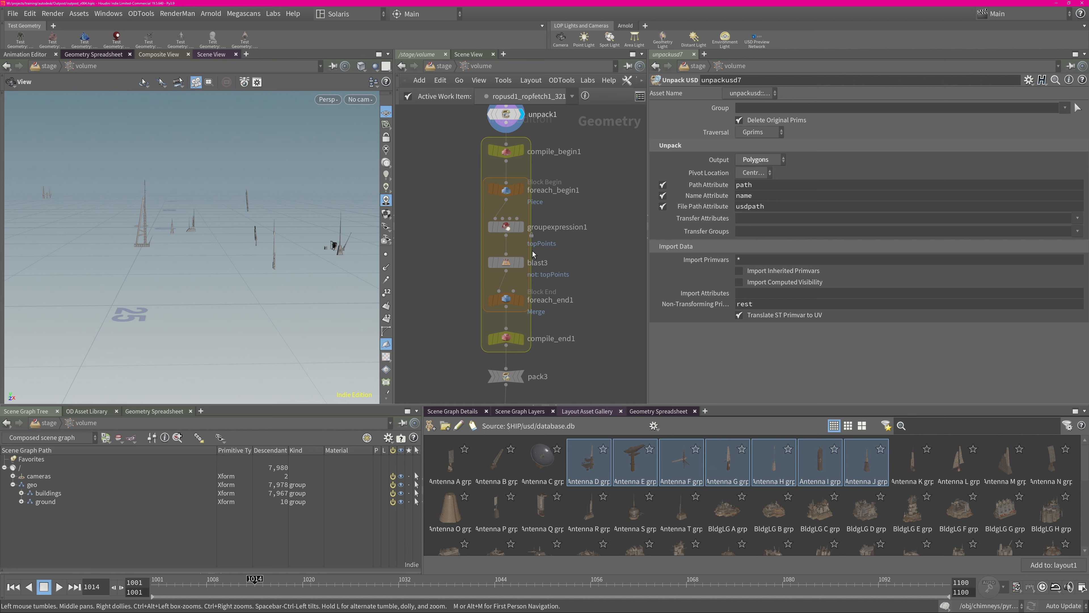
middle_drag(519, 376, 504, 301)
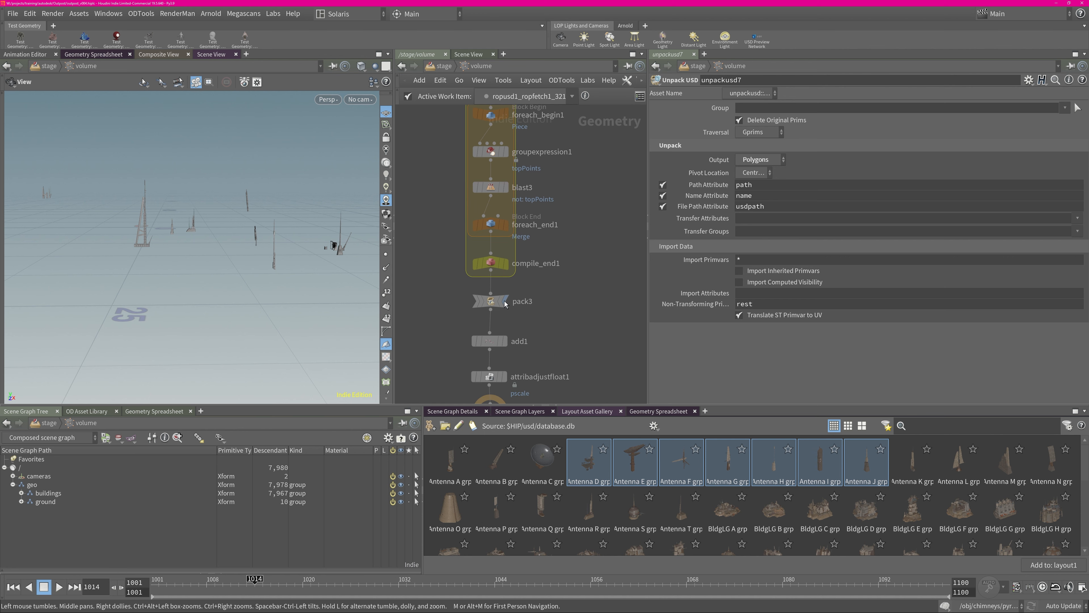
click(505, 302)
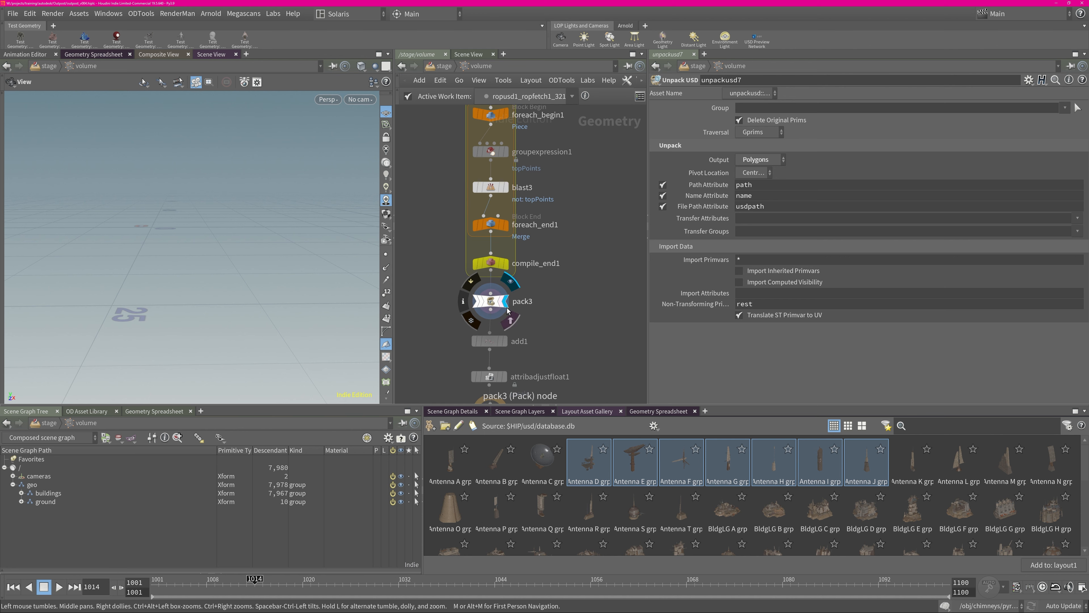
click(506, 341)
middle_drag(547, 256, 542, 135)
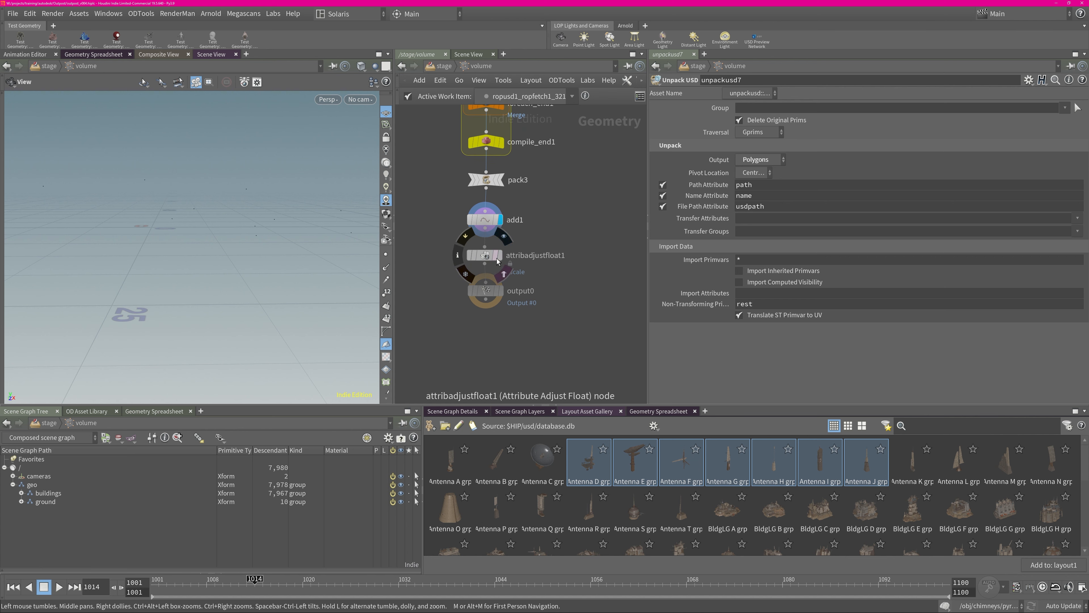
click(501, 255)
click(489, 257)
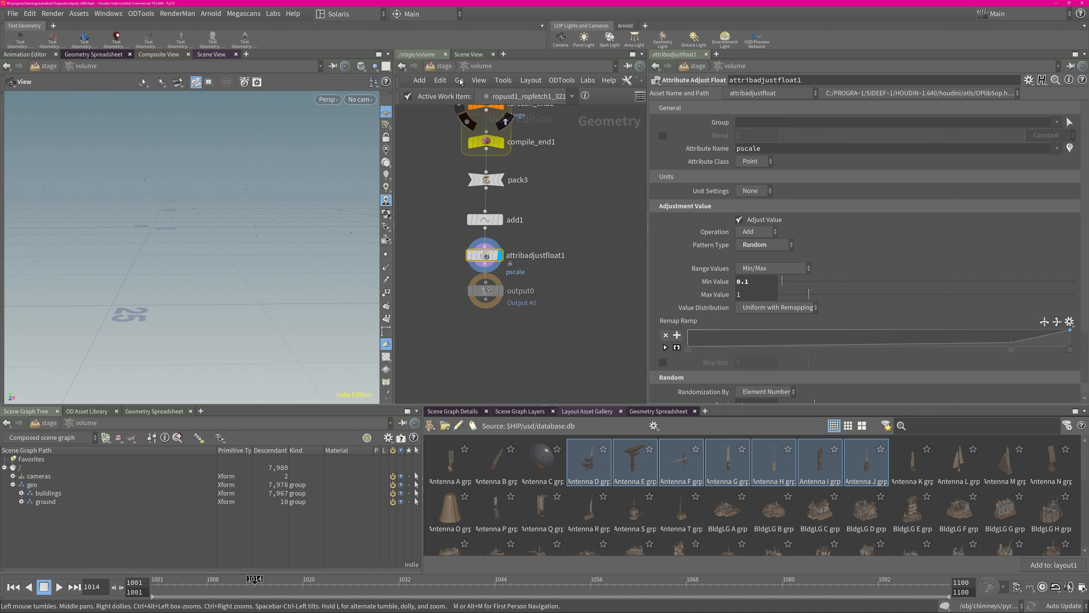
Step: Go back up to the stage network and display the volume instancer
key(u)
click(456, 352)
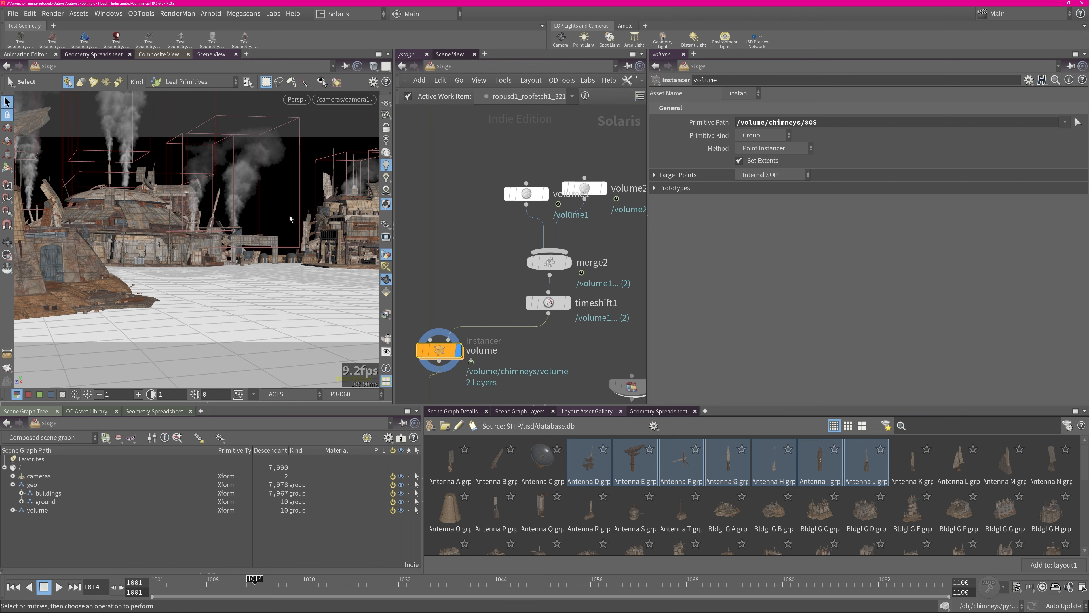
Step: Examine the instanced chimney smoke from a free elevated view, and look through /cameras/camera1 again
key(Escape)
drag(289, 219, 257, 240)
key(s)
click(360, 99)
mouse_move(384, 130)
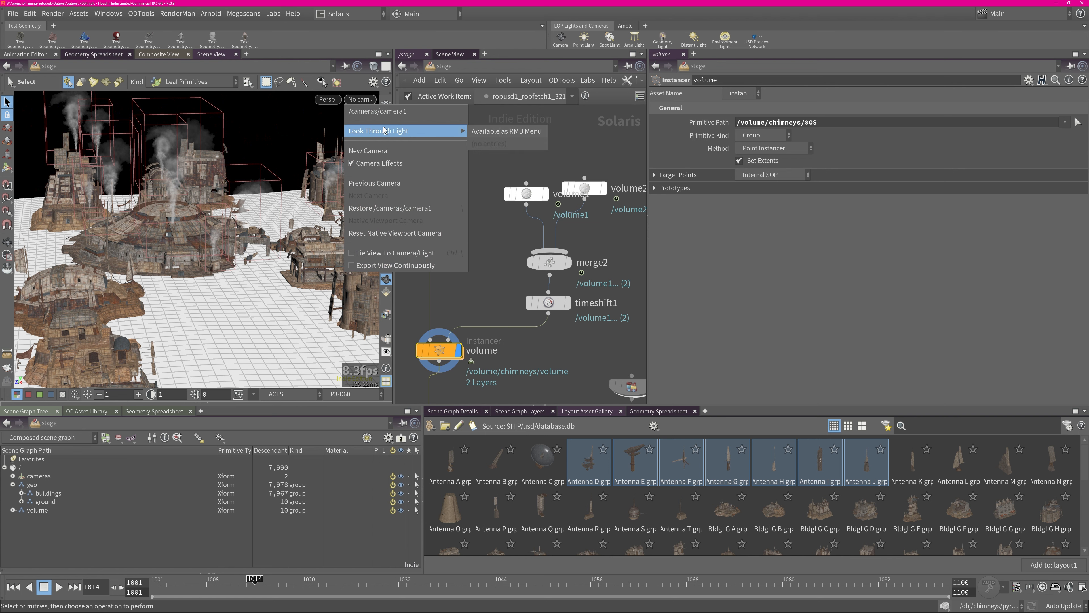
click(377, 111)
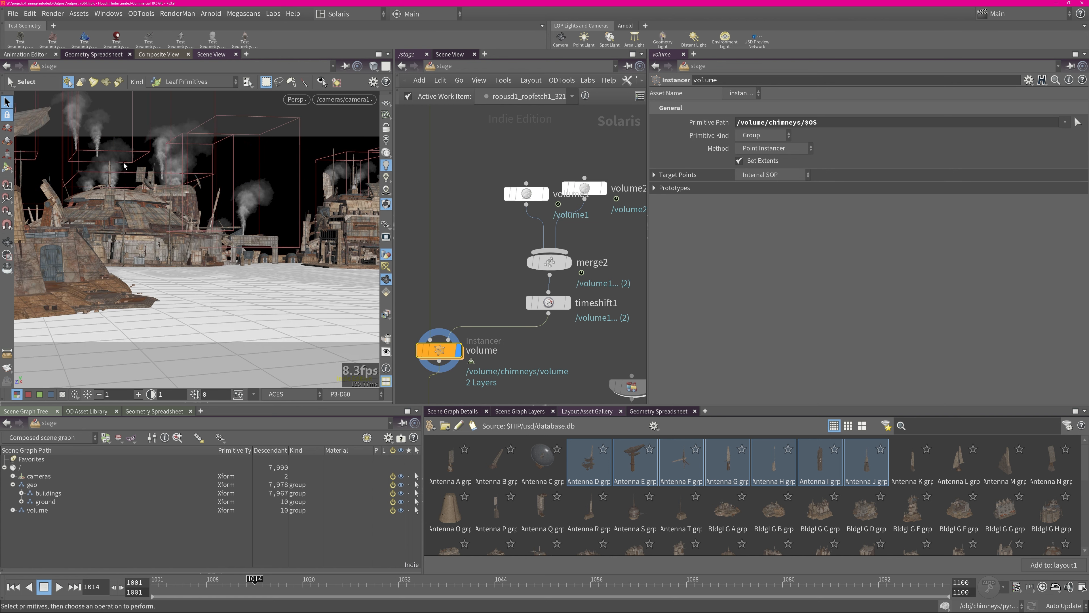
Step: Browse the Quixel Megascans surface and atlas folders in the asset library, and select Dead Shrubs in the 3dplant folder
middle_drag(549, 370, 541, 246)
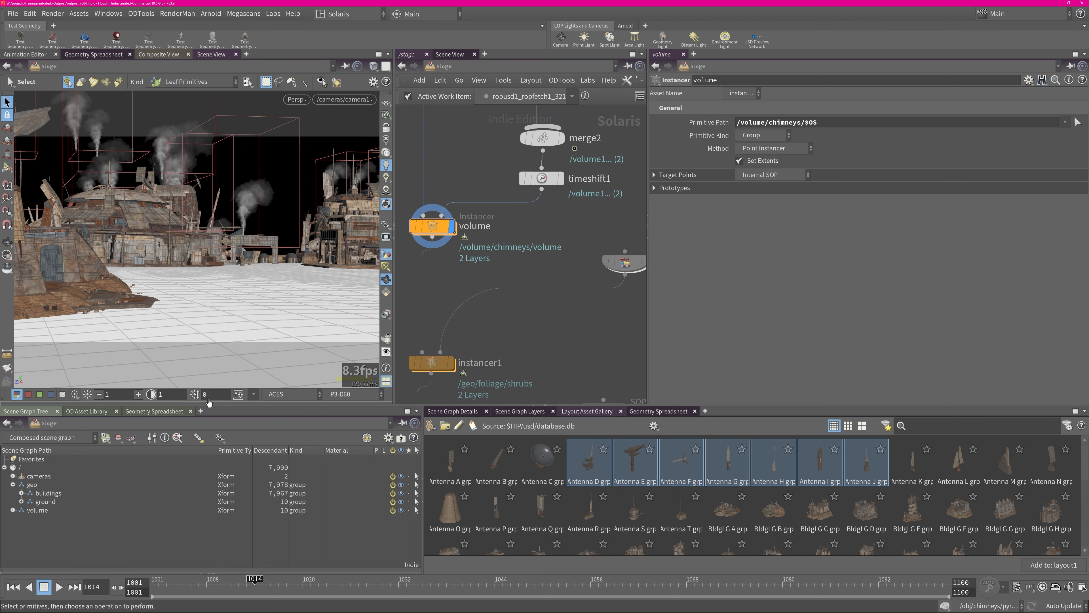
middle_drag(516, 349, 472, 224)
scroll(479, 262, down, 3)
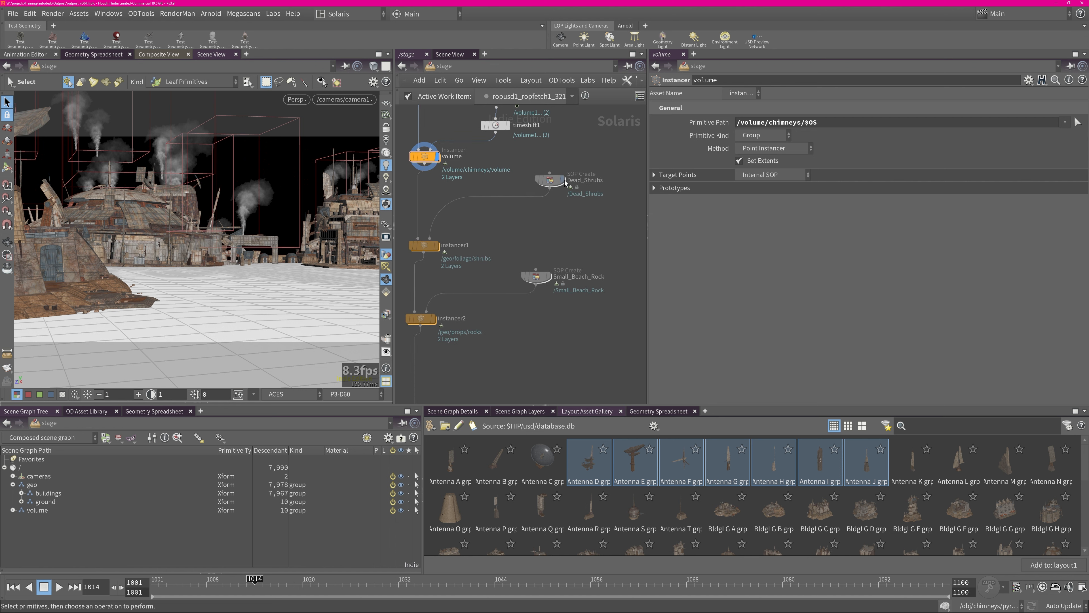
mouse_move(551, 188)
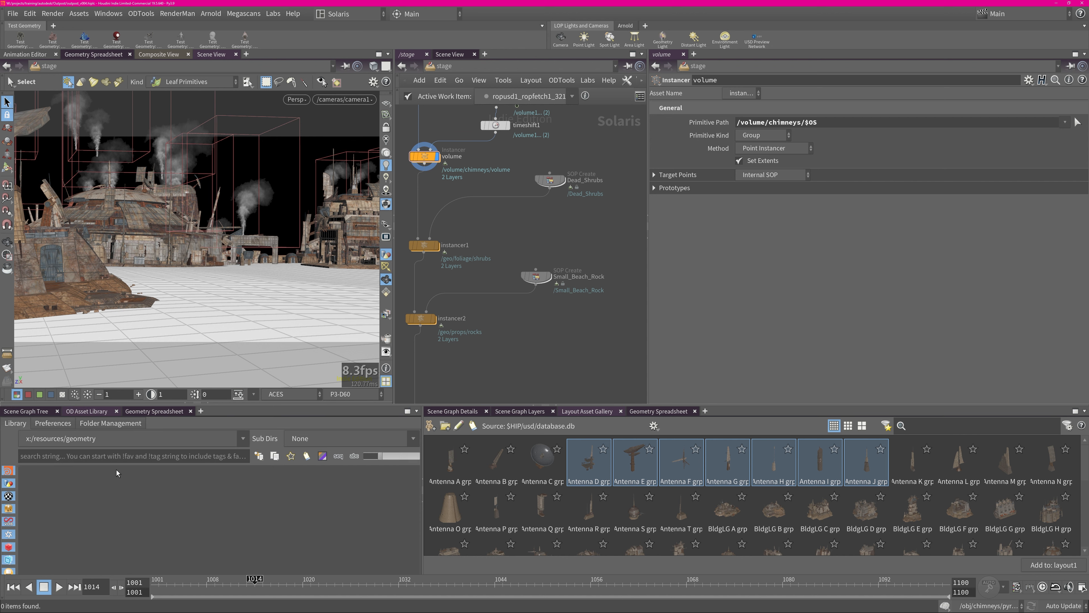
click(70, 438)
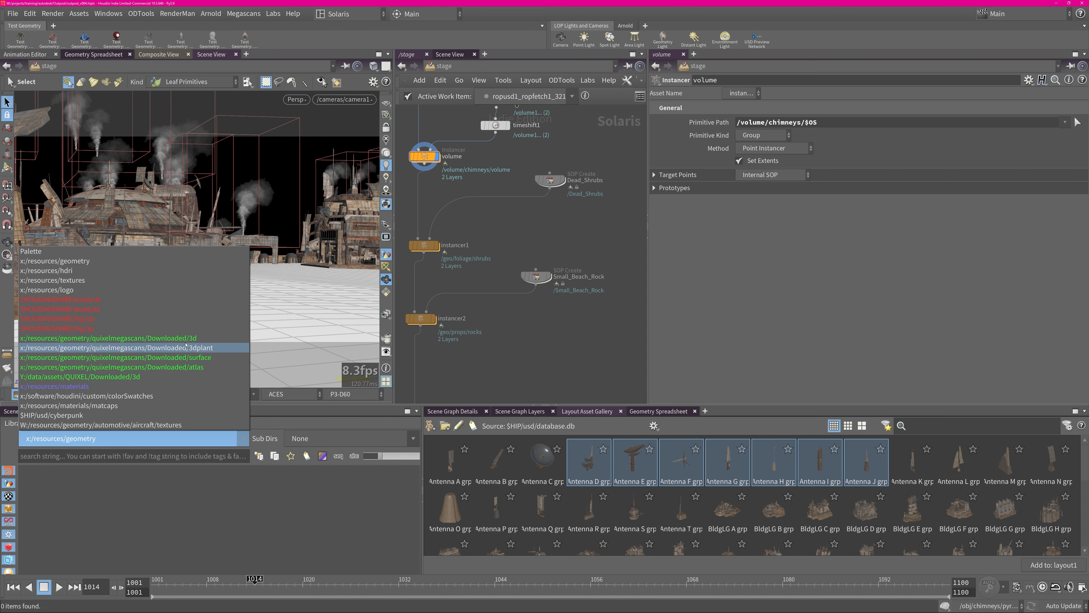
click(185, 361)
click(114, 441)
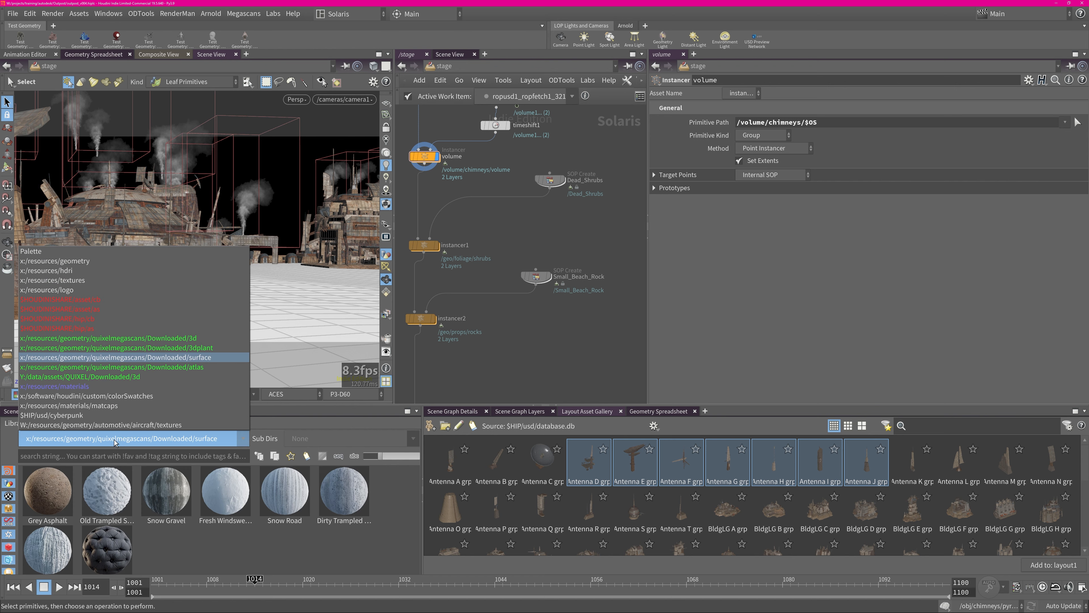
click(210, 368)
click(146, 438)
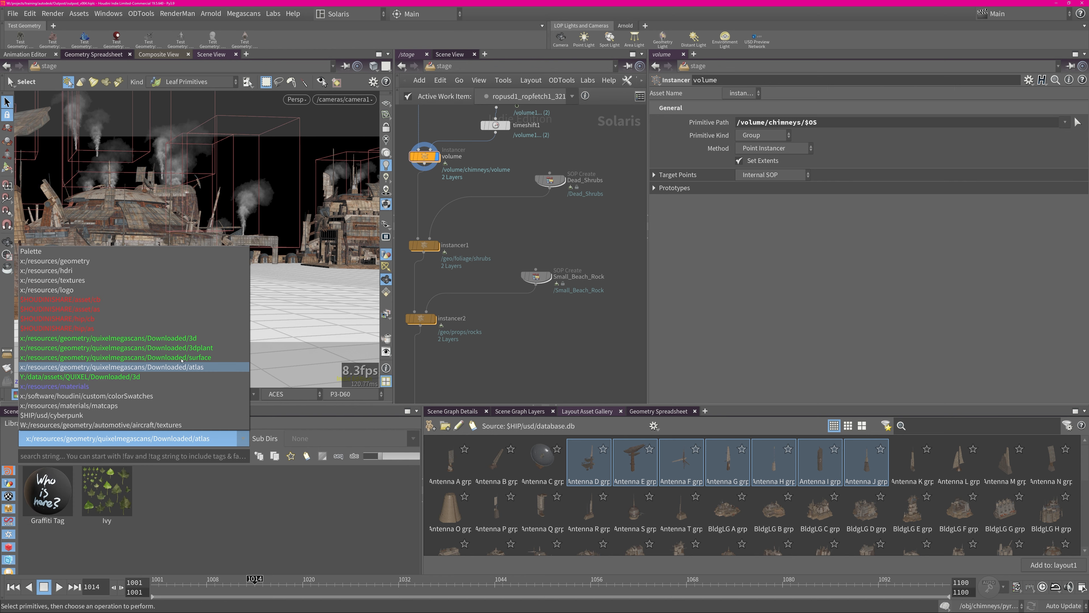
click(180, 347)
click(56, 514)
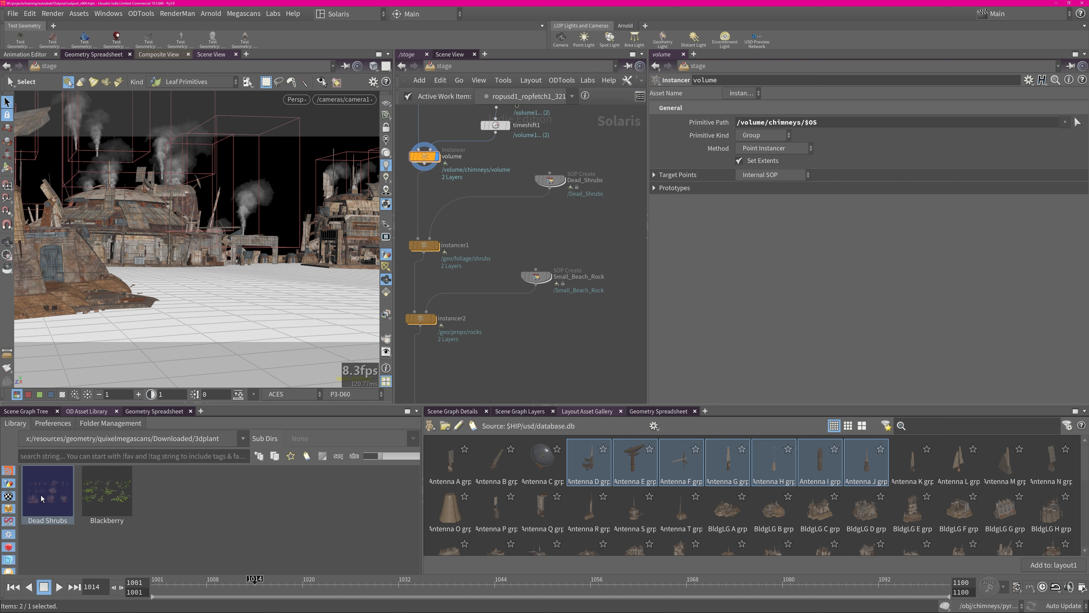
Step: Enter the Dead_Shrubs SOP Create network, show the file node's settings, and examine the framed shrub geometry
mouse_move(555, 229)
middle_down()
mouse_move(548, 266)
mouse_move(546, 228)
middle_up()
scroll(563, 234, up, 5)
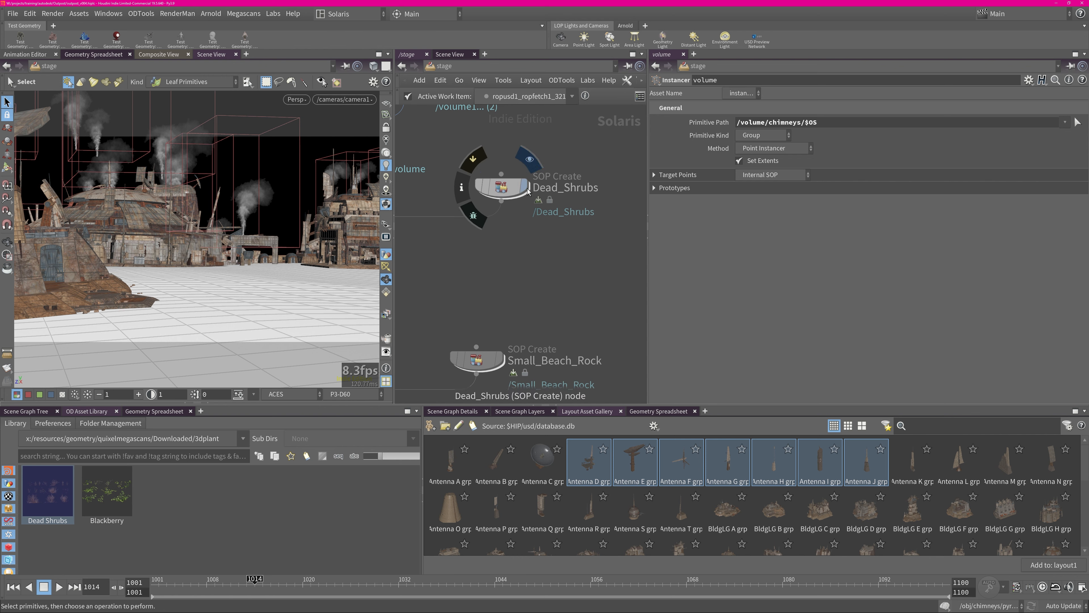
double_click(505, 192)
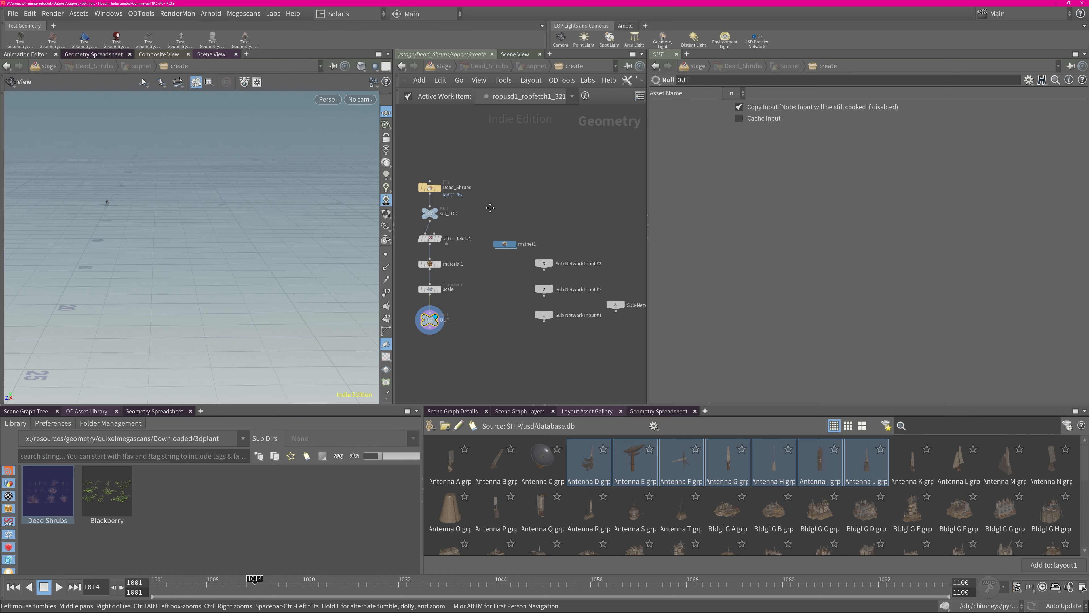
middle_drag(429, 212, 453, 204)
drag(481, 162, 429, 192)
key(space+g)
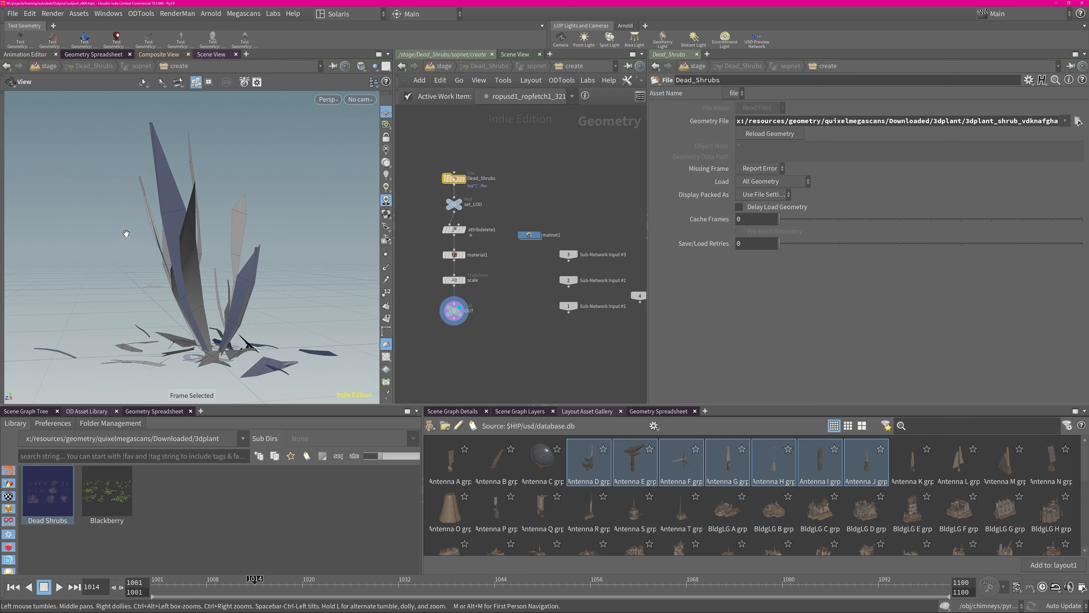
drag(219, 270, 188, 307)
middle_drag(188, 307, 208, 272)
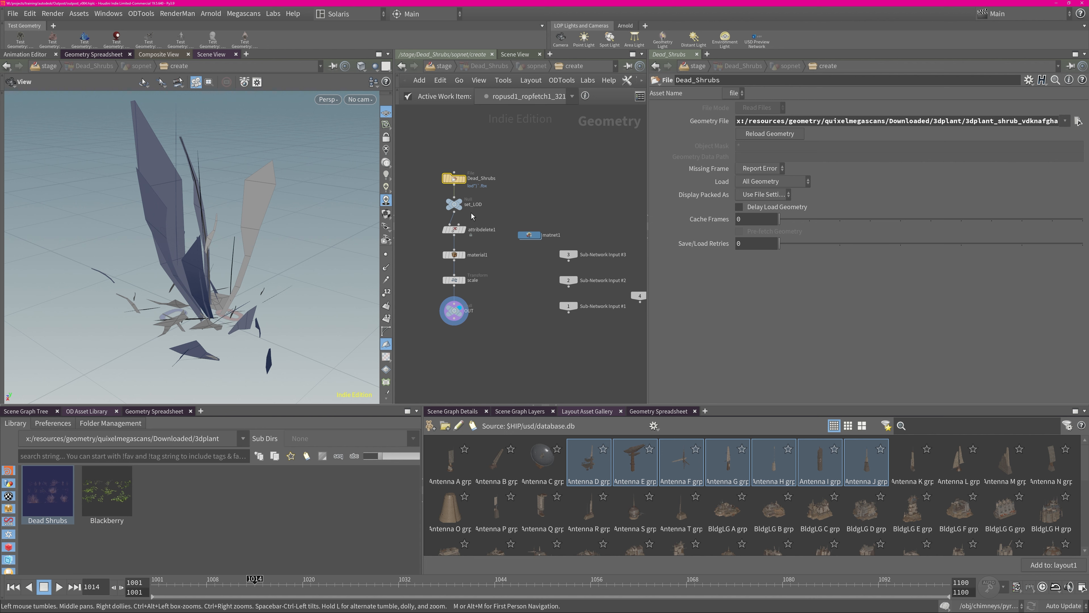
Step: Open the shrub's matnet1 and examine the preview surface, its UV textures, PreviewCtrl and the Arnold material builder
double_click(529, 235)
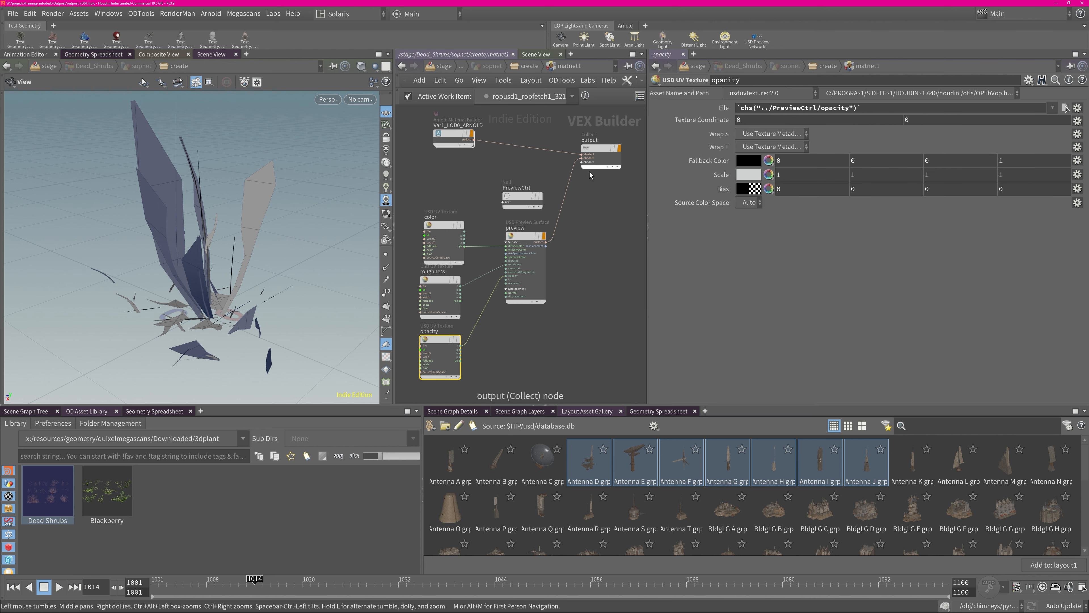
middle_drag(546, 264, 578, 273)
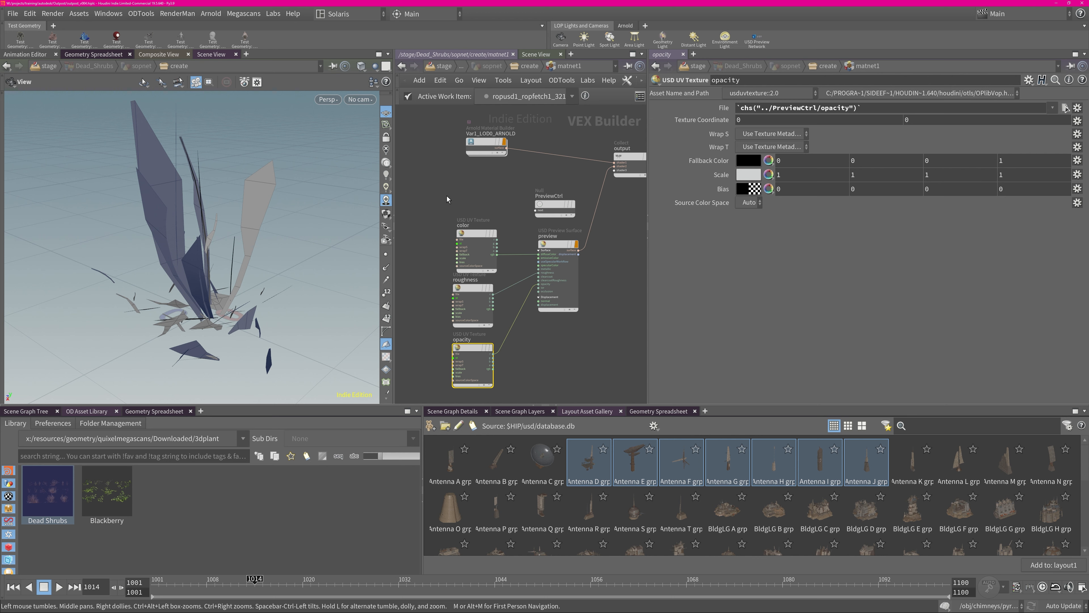
middle_drag(462, 188, 434, 155)
middle_drag(552, 260, 601, 257)
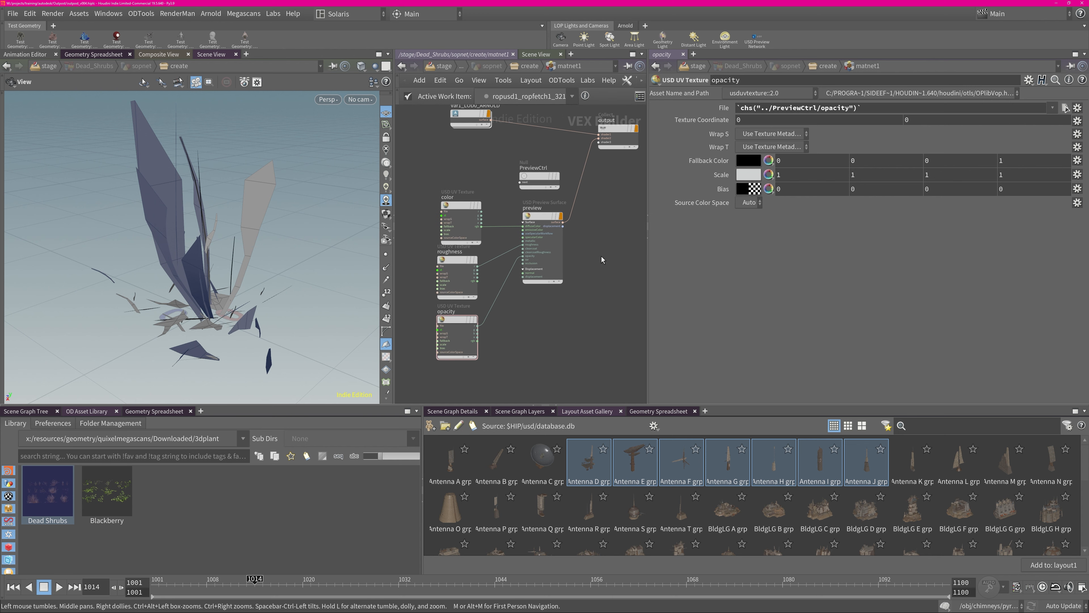
click(541, 221)
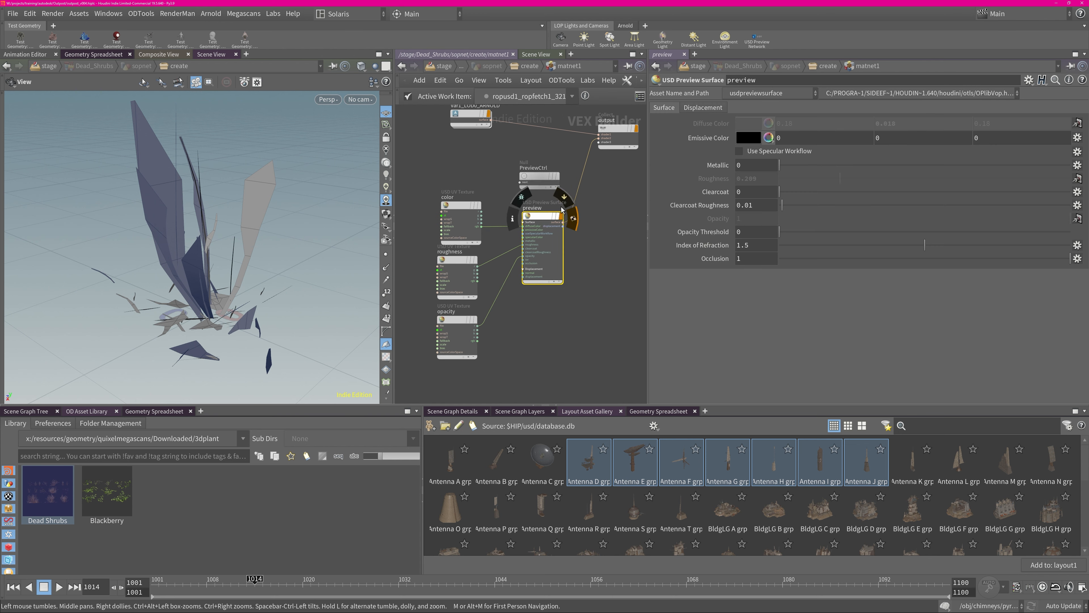
drag(482, 164, 436, 361)
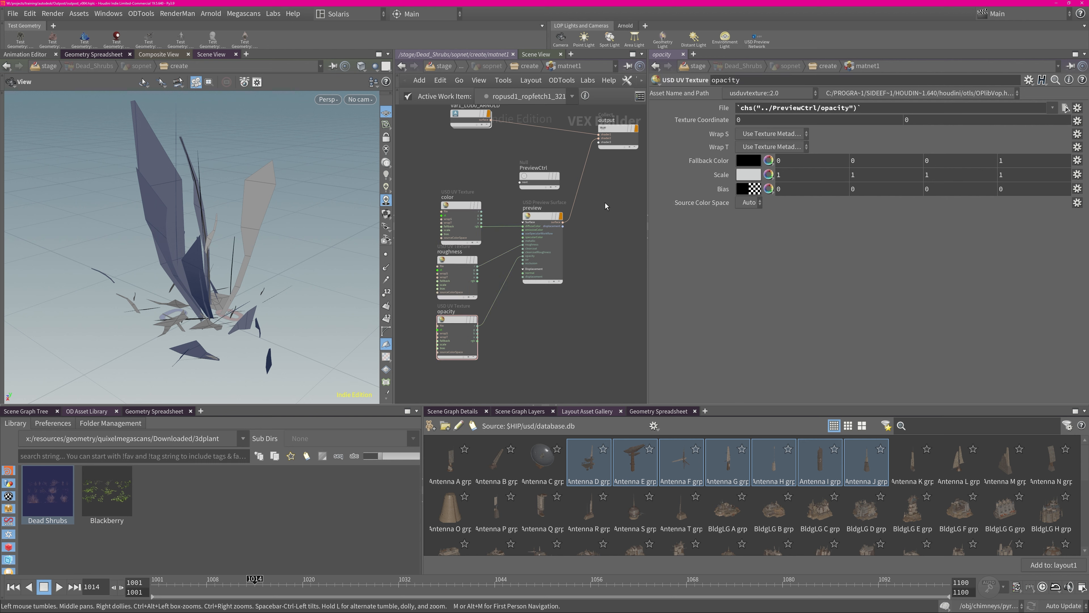
click(539, 177)
middle_drag(587, 196, 572, 246)
click(448, 167)
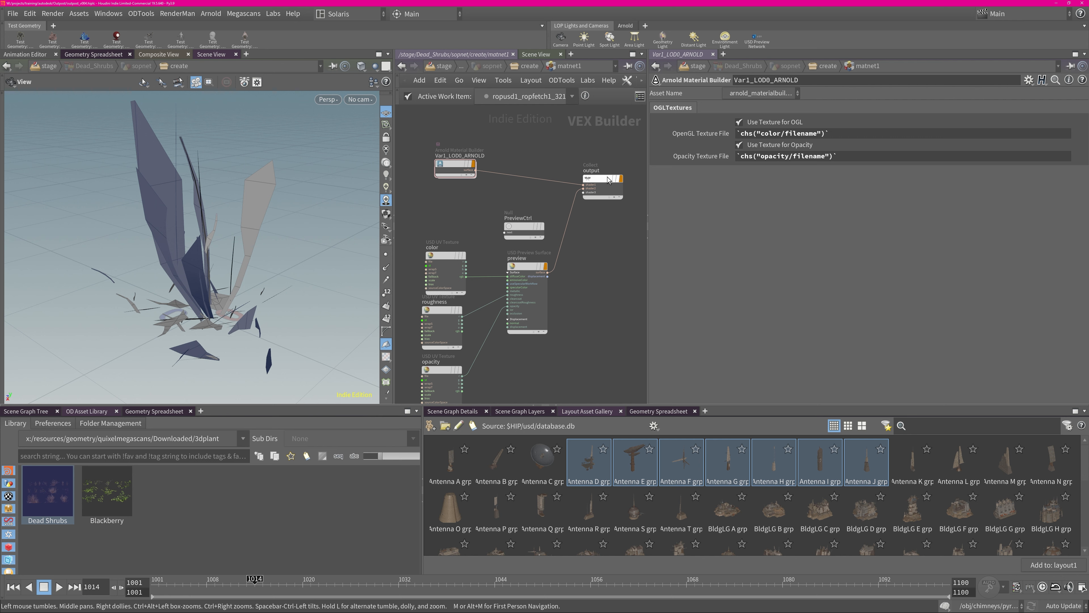
Step: Check the material path assigned in material1, and show the inputs of the output collect node inside matnet1
key(u)
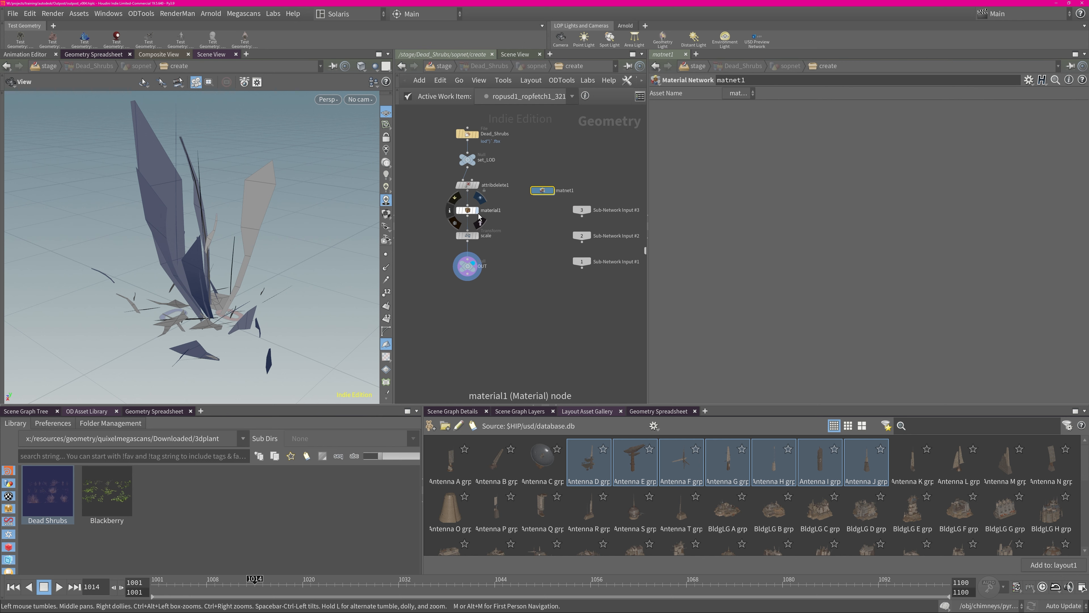
click(478, 210)
click(467, 210)
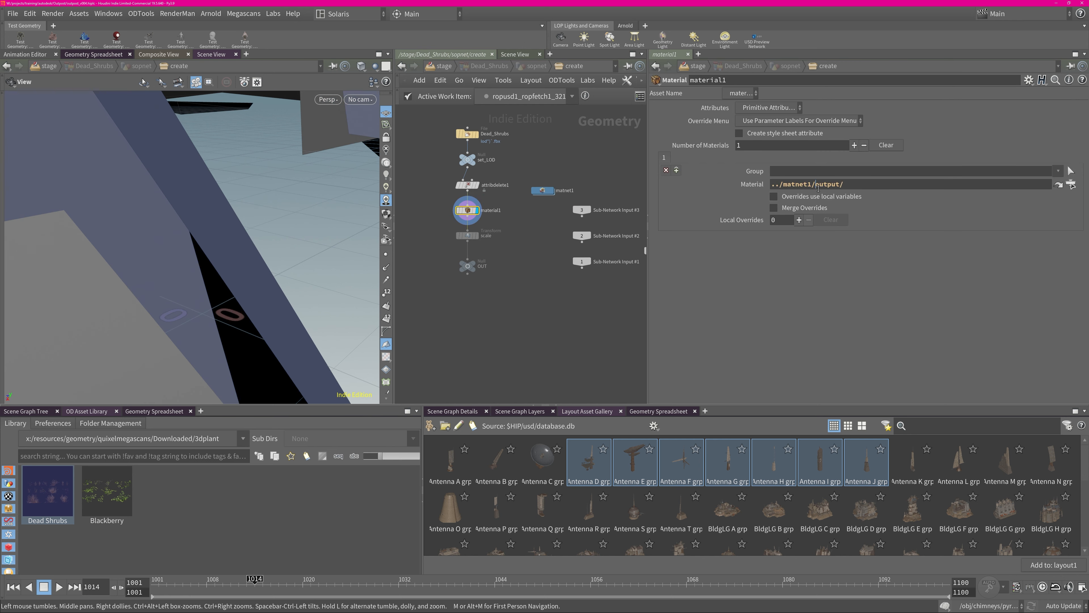
double_click(829, 184)
click(497, 239)
double_click(546, 192)
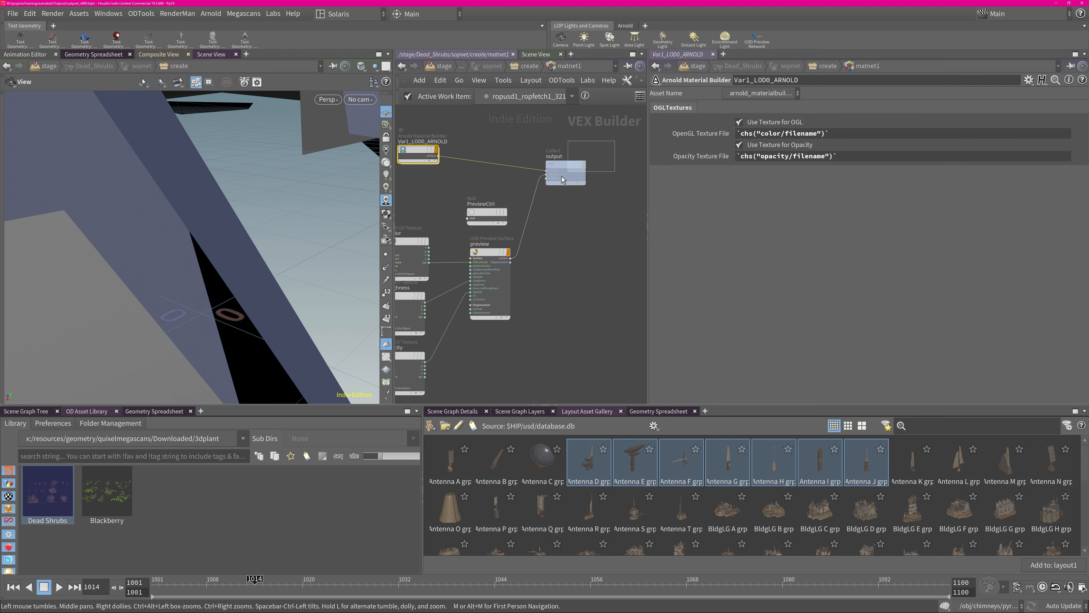
click(562, 177)
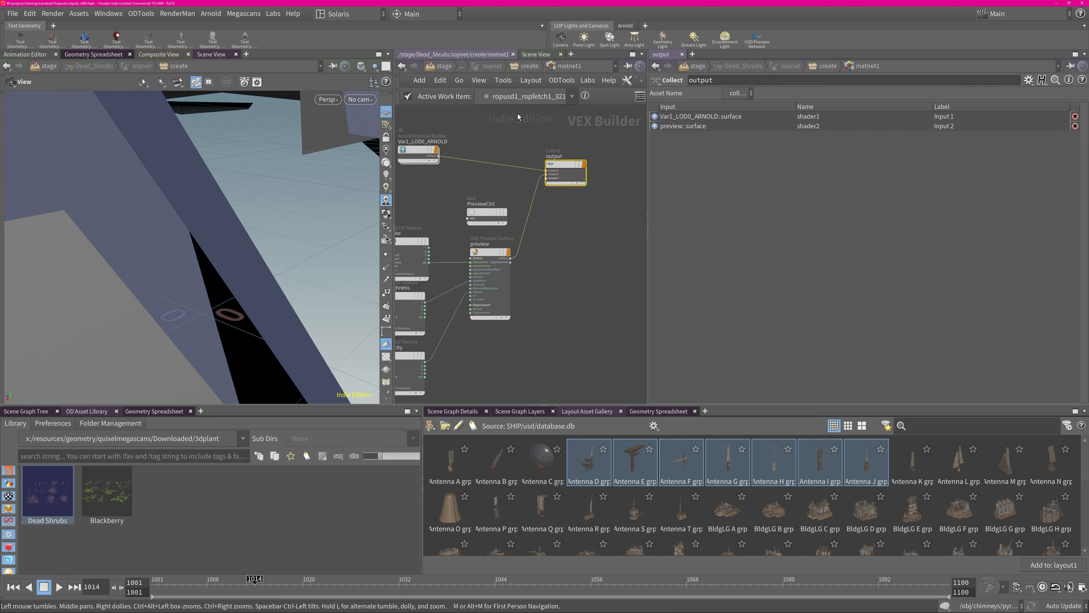
Step: Return to the stage network and examine the displayed Dead_Shrubs model, framed in the viewport
click(443, 65)
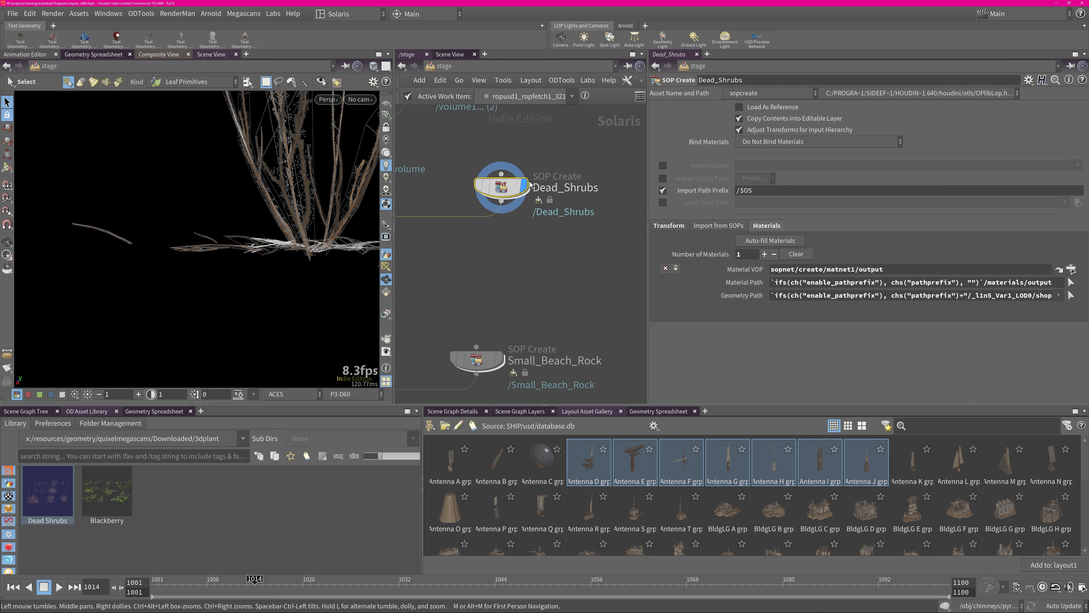
click(371, 82)
click(418, 214)
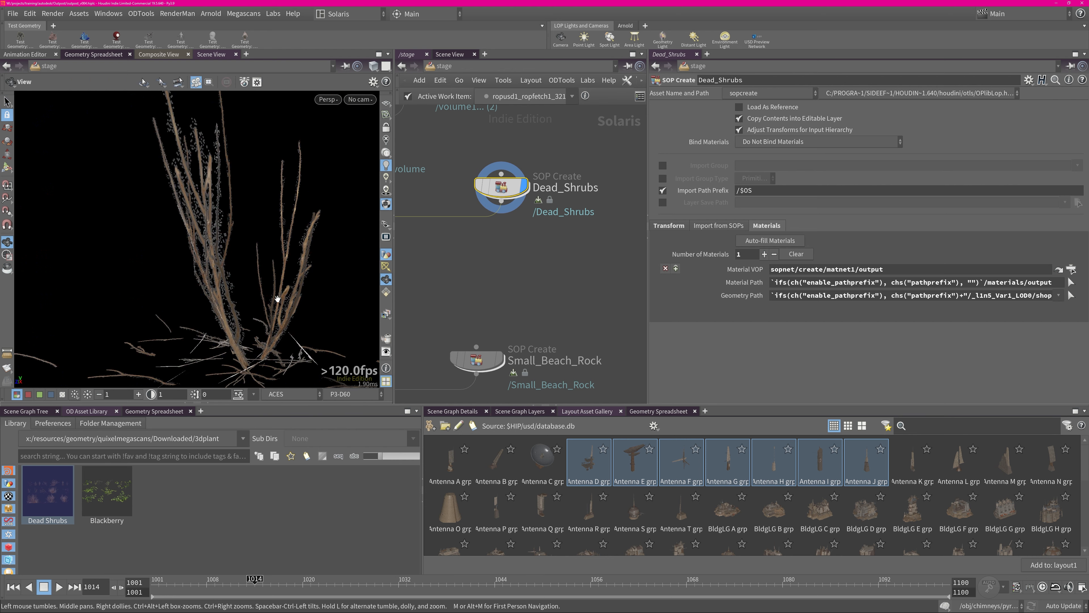
mouse_move(278, 299)
mouse_down()
mouse_move(167, 299)
mouse_move(316, 301)
mouse_move(165, 299)
mouse_move(267, 290)
mouse_up()
key(space+g)
Step: Enter the instancer1 network and examine the imported building geometry from a free elevated view
middle_drag(430, 275, 609, 241)
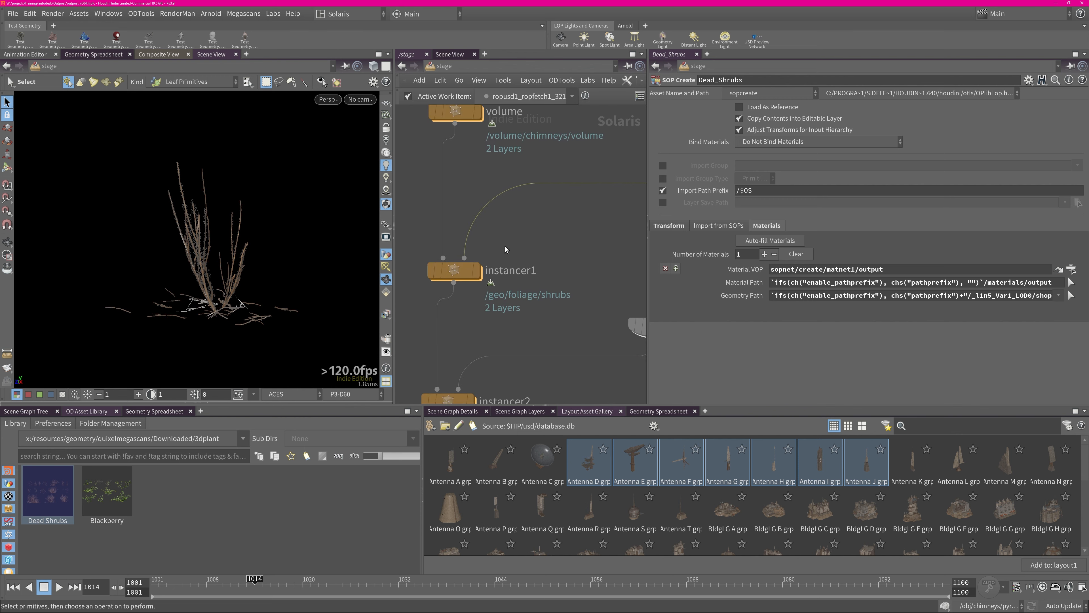
middle_drag(504, 249, 523, 265)
double_click(494, 292)
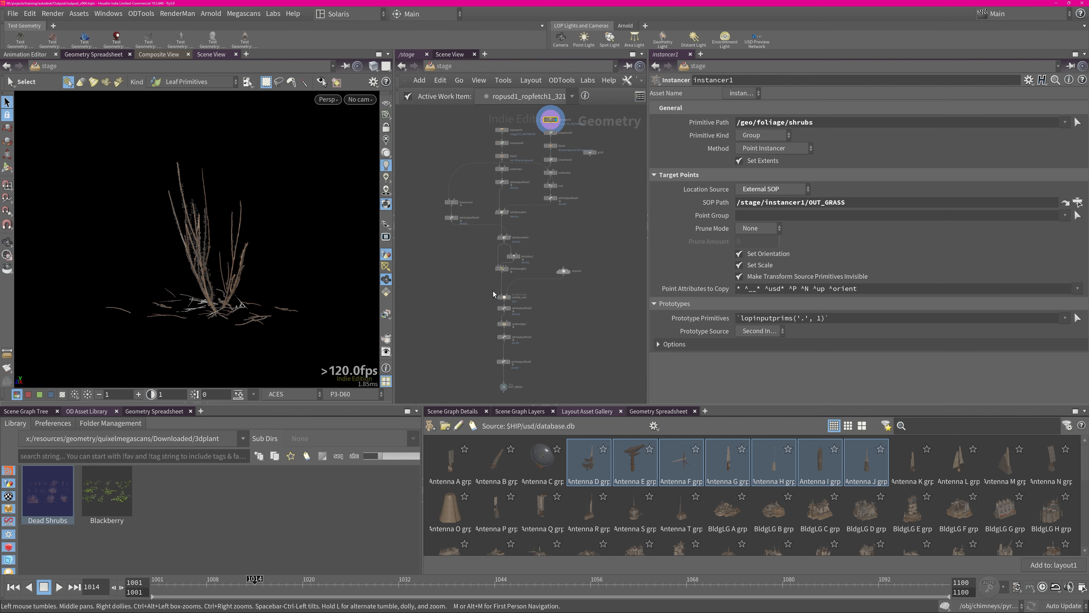
key(space+g)
alt+drag(238, 226, 261, 257)
middle_drag(592, 224, 591, 223)
scroll(604, 115, up, 3)
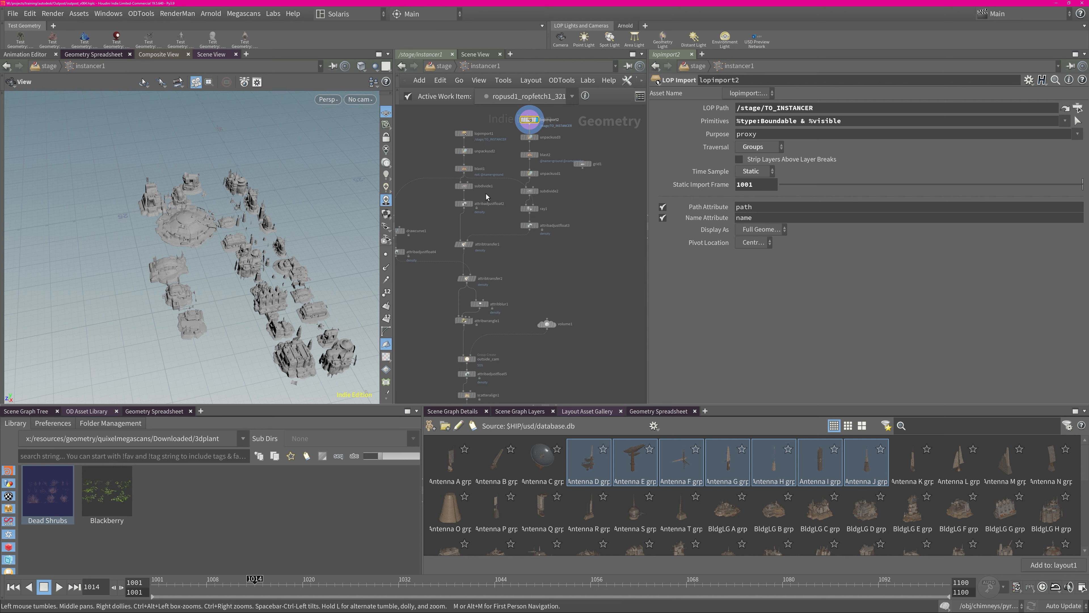
Step: Display blast1 and attribadjustfloat2 in turn, and visualize the density attribute on the ground
mouse_move(494, 134)
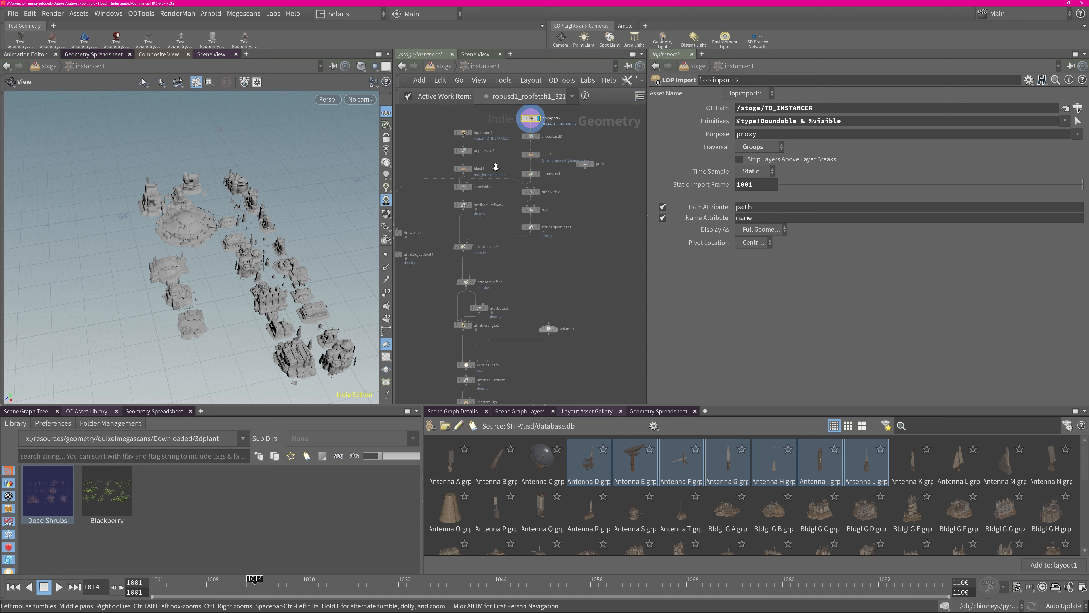
scroll(489, 165, up, 3)
click(463, 172)
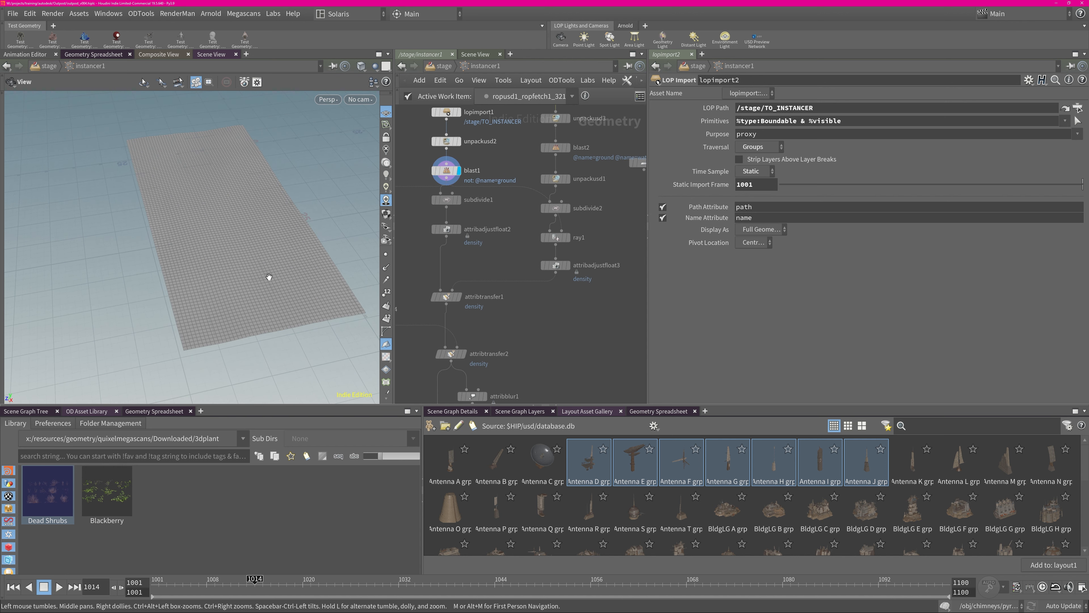
click(460, 230)
click(447, 230)
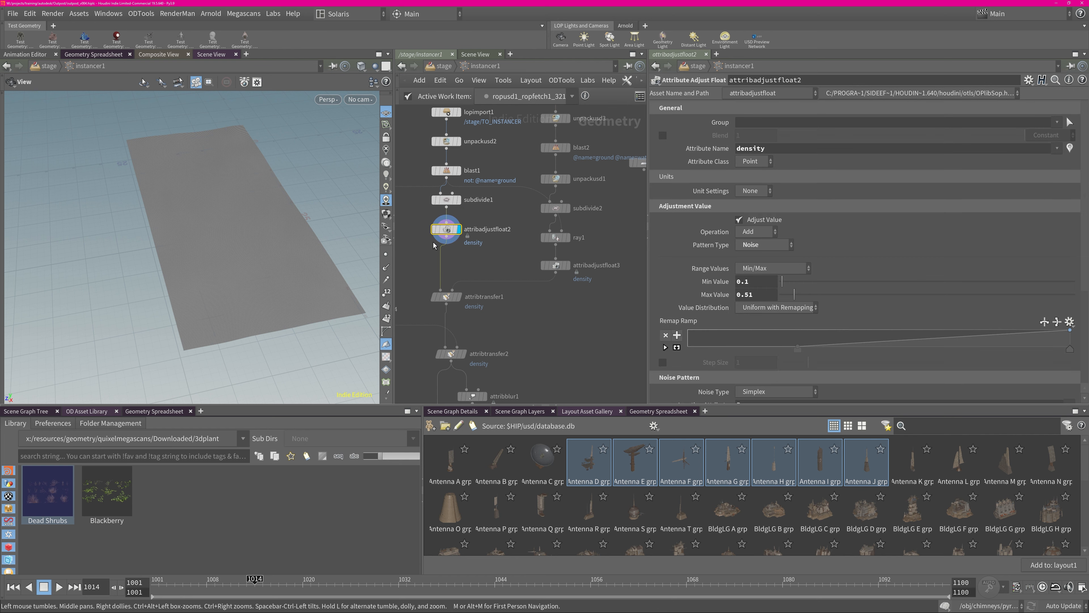
click(1068, 150)
drag(258, 221, 314, 239)
Step: Display unpackusd1, ray1 and attribadjustfloat3 in turn to examine how the building geometry is projected onto the ground
middle_drag(495, 250, 448, 317)
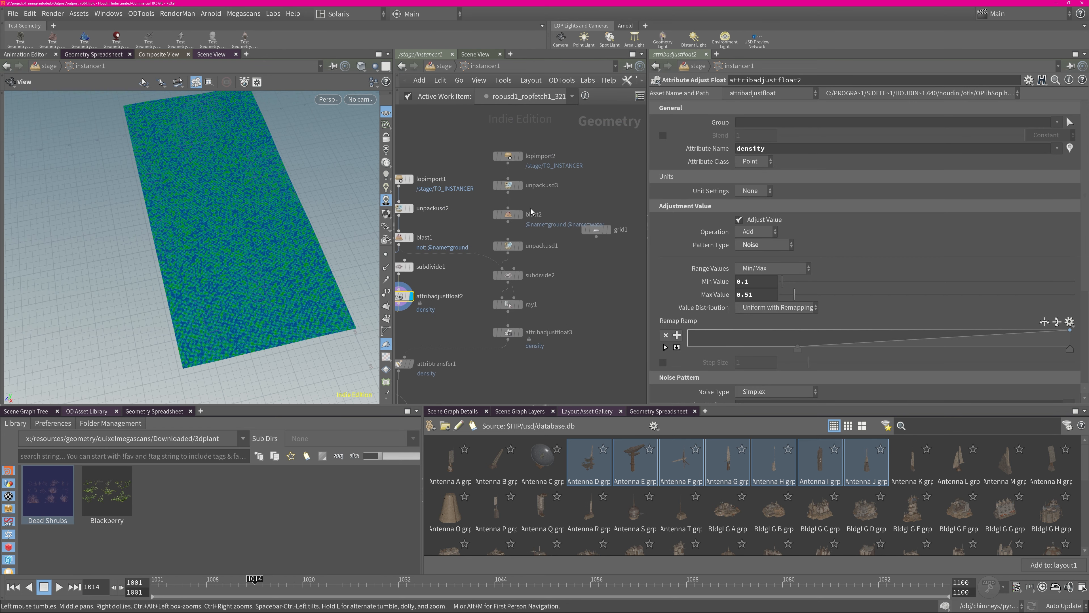
click(520, 246)
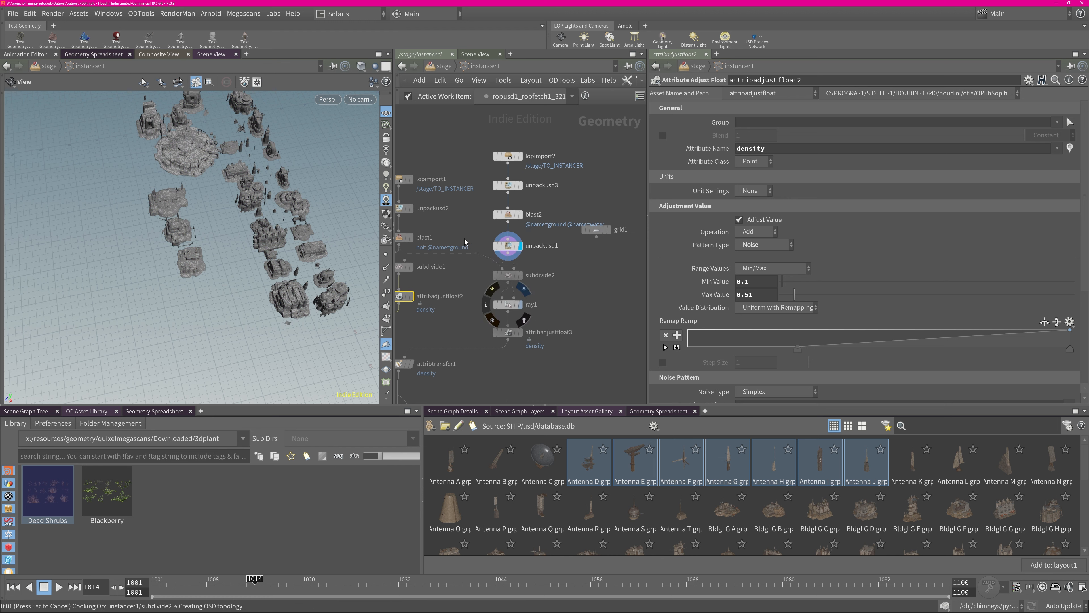
click(523, 289)
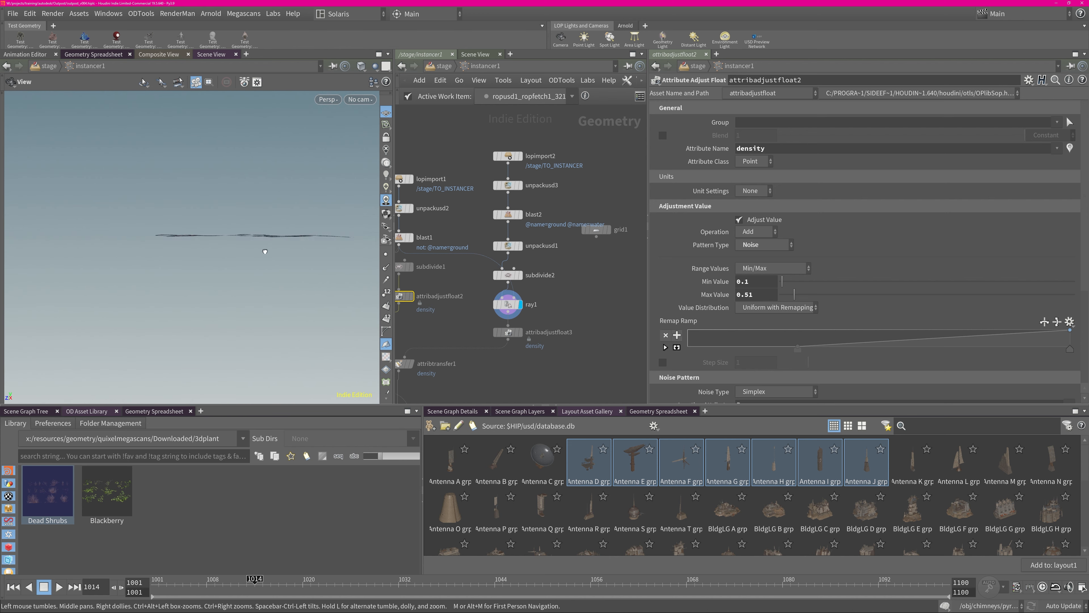
drag(275, 278, 307, 296)
middle_drag(523, 379, 591, 334)
click(590, 290)
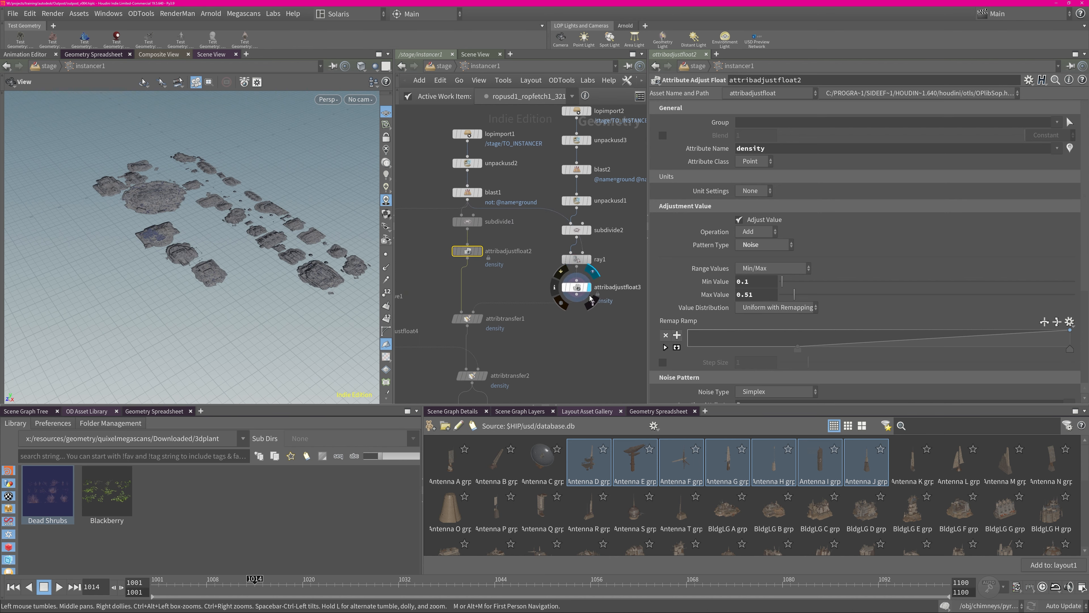
Step: Display attribtransfer1, show its transfer settings, and examine the density pattern around the buildings up close
click(480, 318)
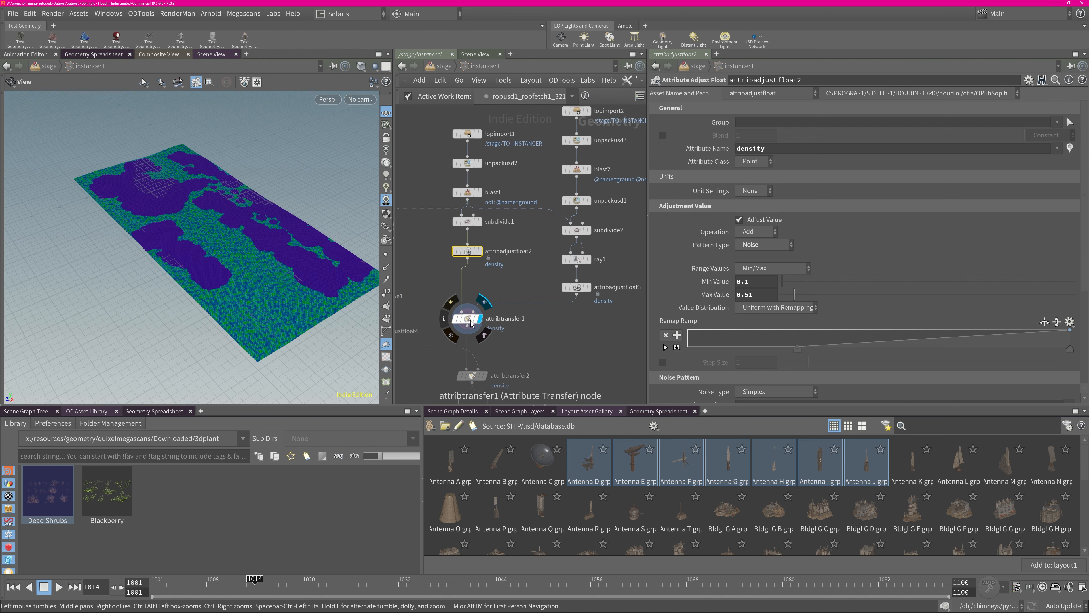
click(469, 319)
scroll(232, 252, up, 5)
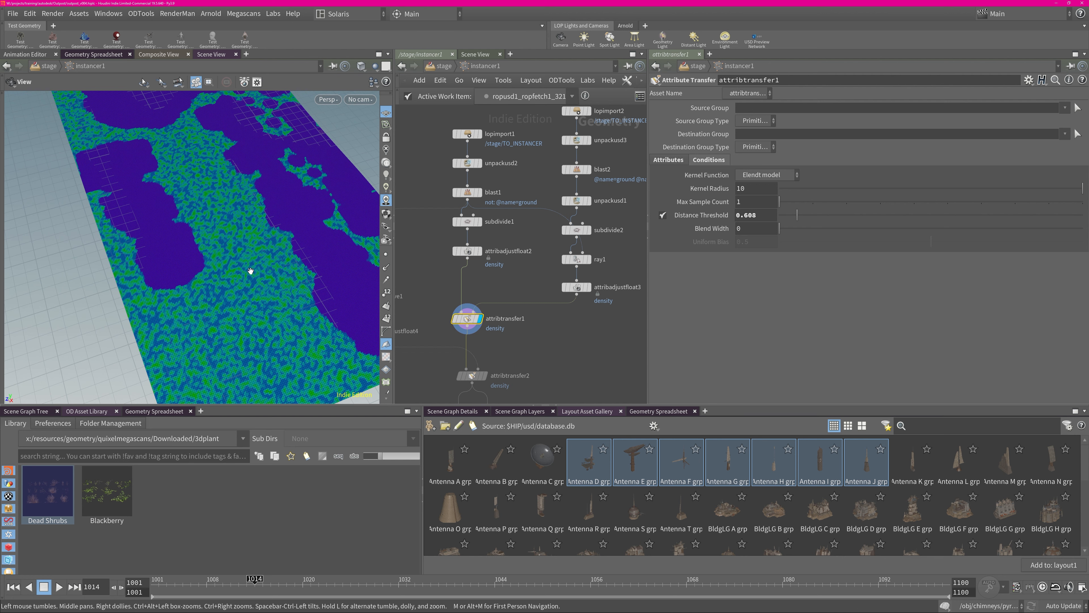
Step: Display attribtransfer2 and attribwrangle1 in turn to examine how the path curves and blur change the ground's density pattern
right_drag(197, 215, 229, 296)
middle_drag(239, 220, 218, 156)
key(f)
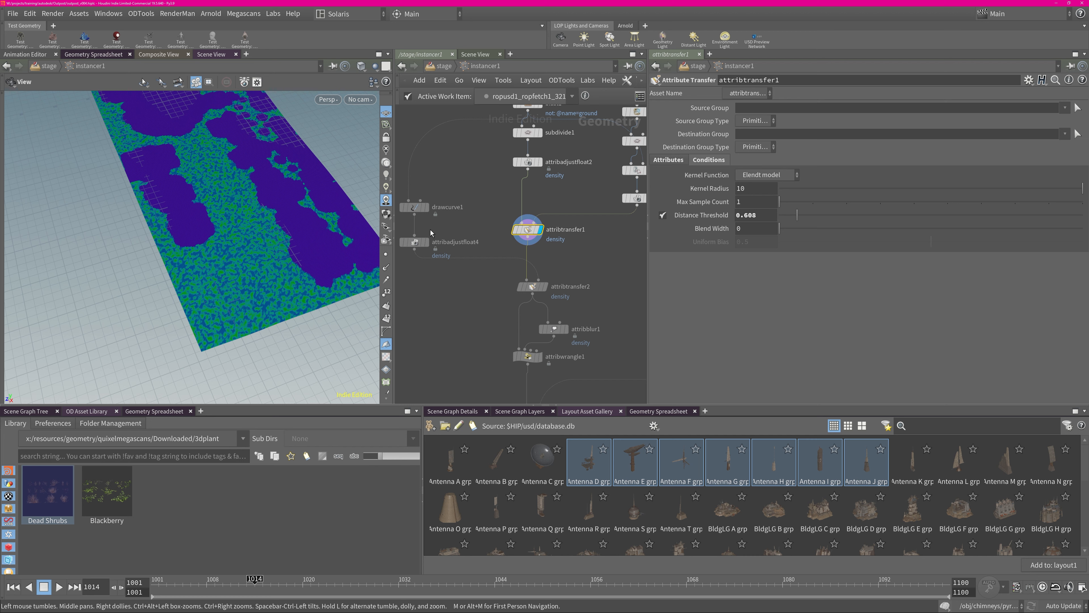
click(545, 287)
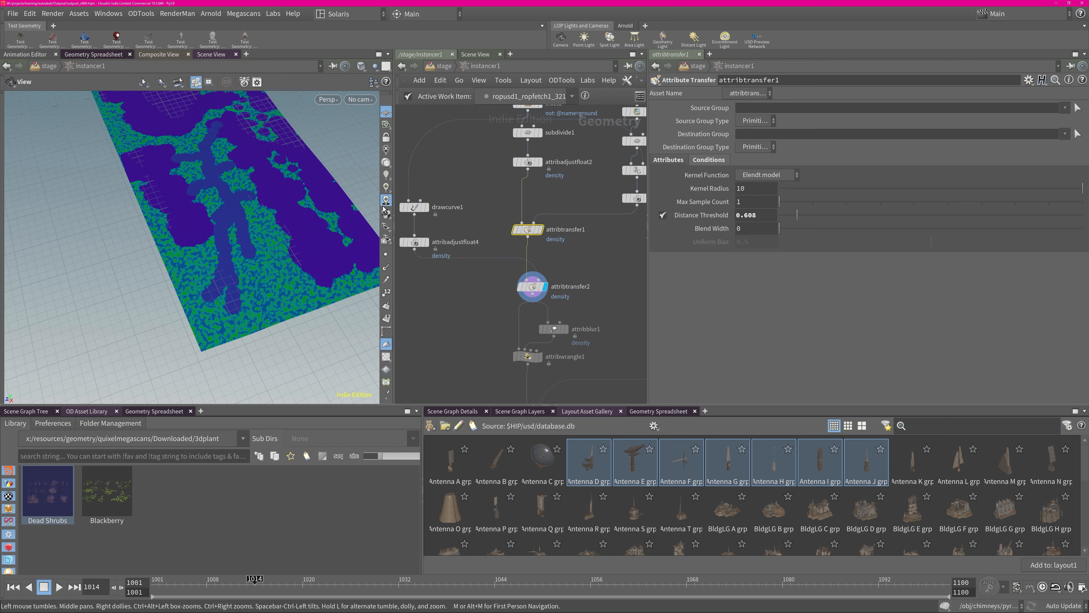
middle_drag(572, 334, 525, 233)
click(494, 255)
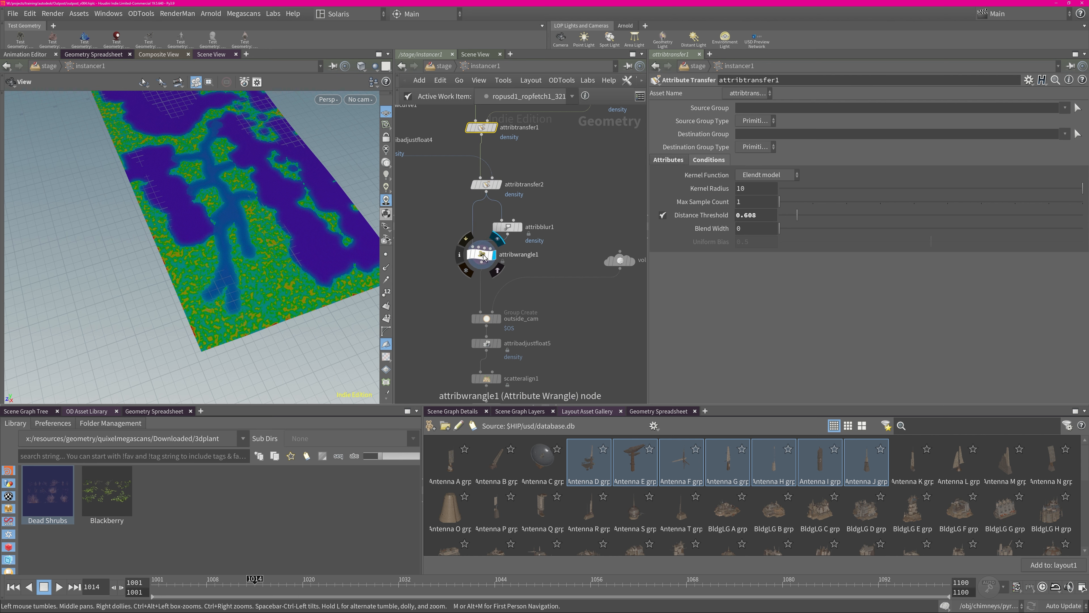
Step: Display outside_cam and attribadjustfloat5 in turn, and examine the ground density restricted to the camera's area
middle_drag(587, 315, 553, 248)
click(464, 253)
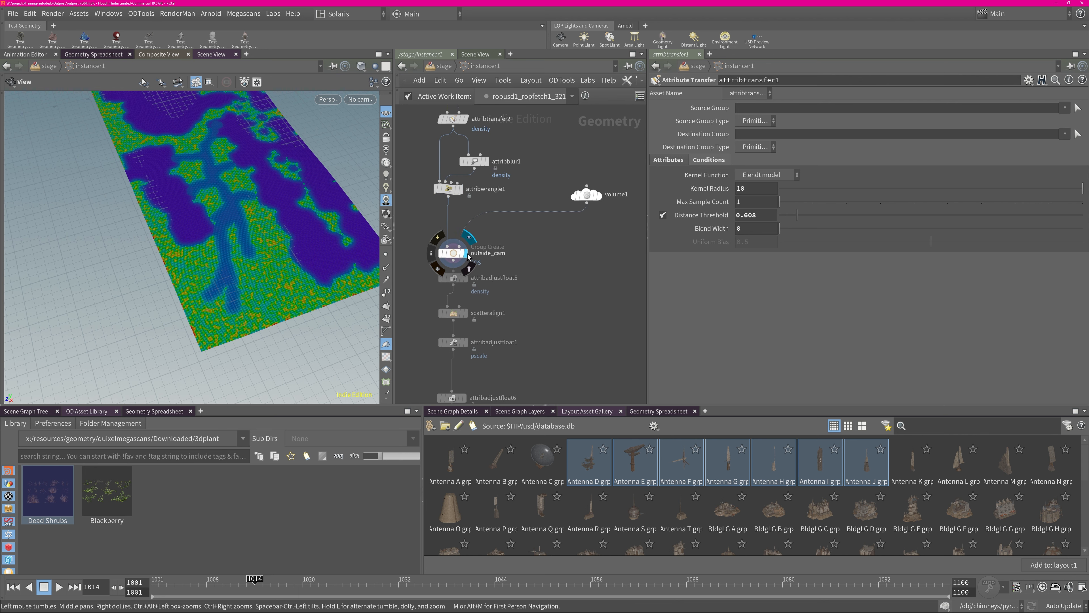
click(467, 279)
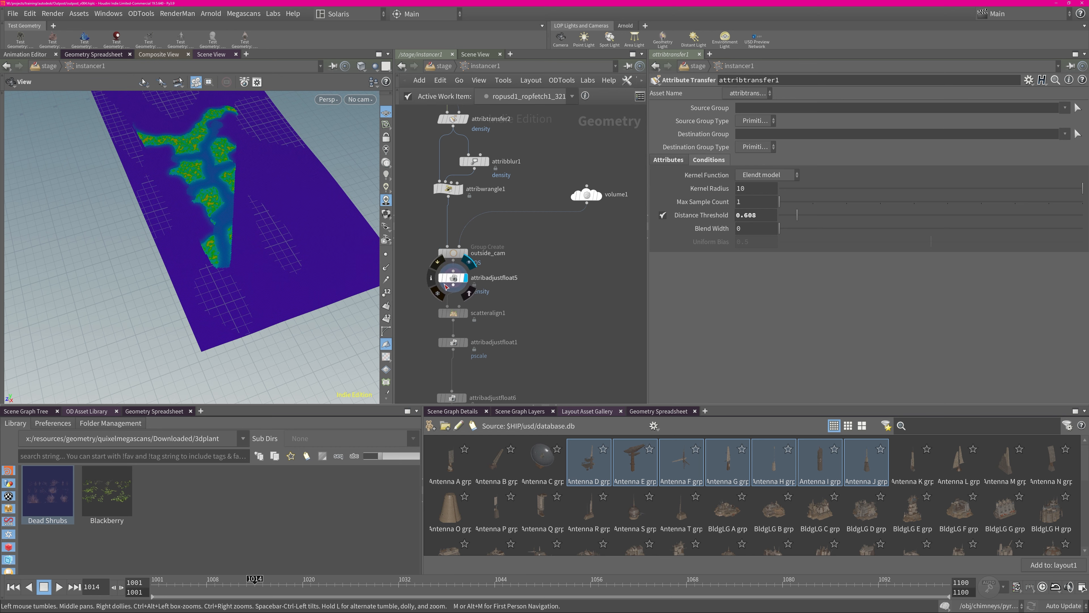
drag(217, 230, 248, 286)
right_drag(271, 286, 321, 254)
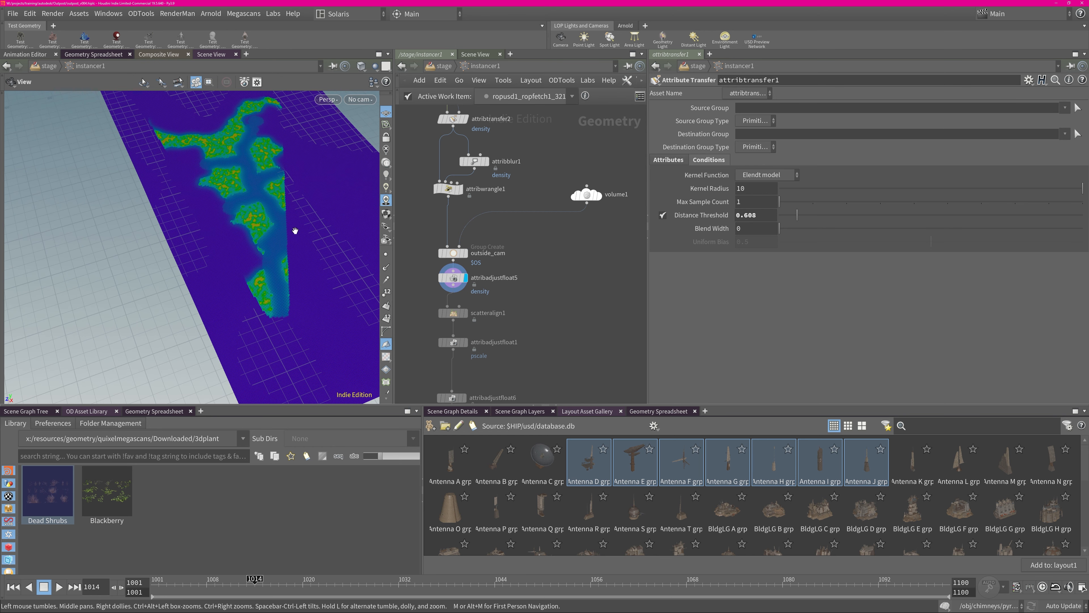
Step: Display scatteralign1 and show its orientation settings, and show the pscale settings of attribadjustfloat1
scroll(514, 231, up, 5)
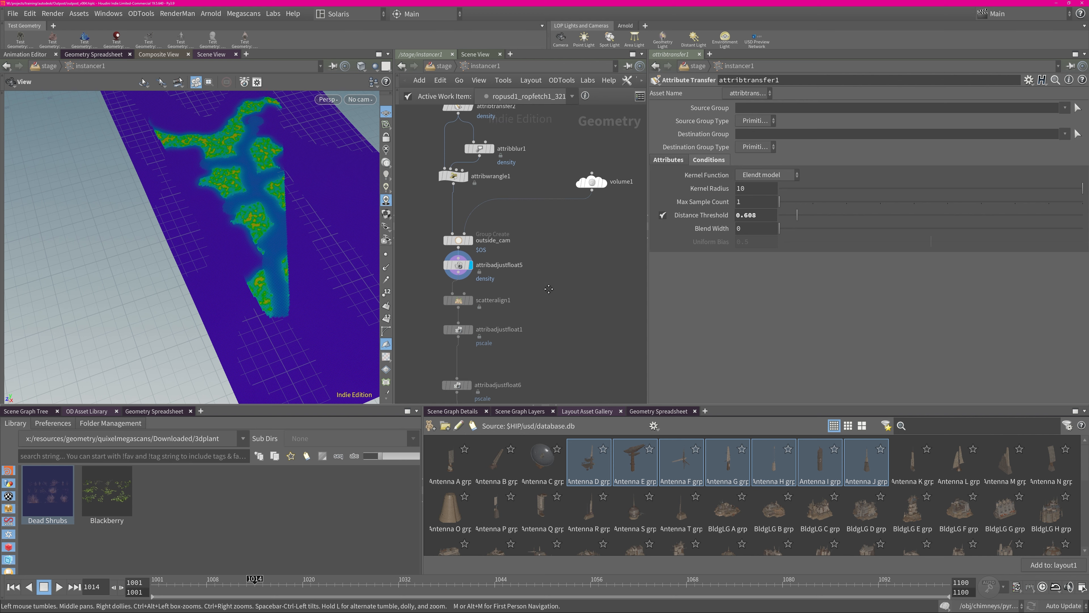
click(516, 230)
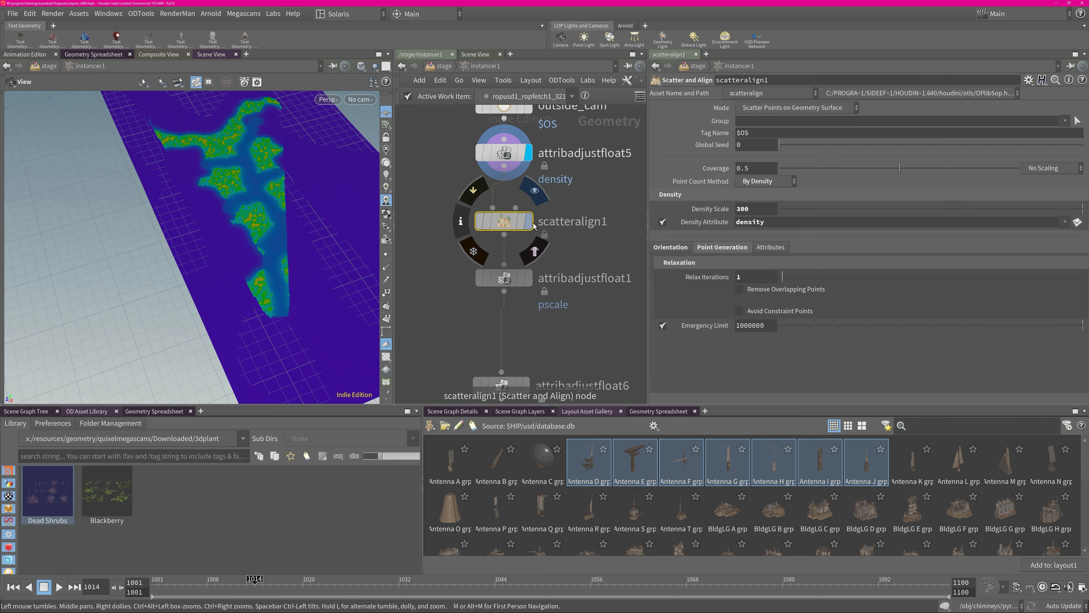
click(529, 221)
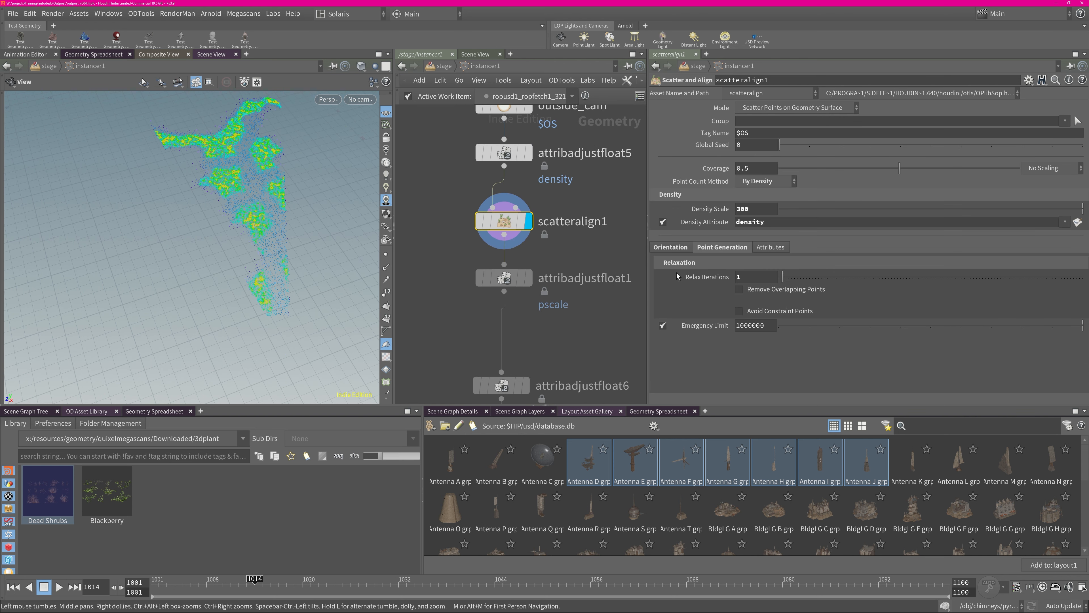
click(682, 248)
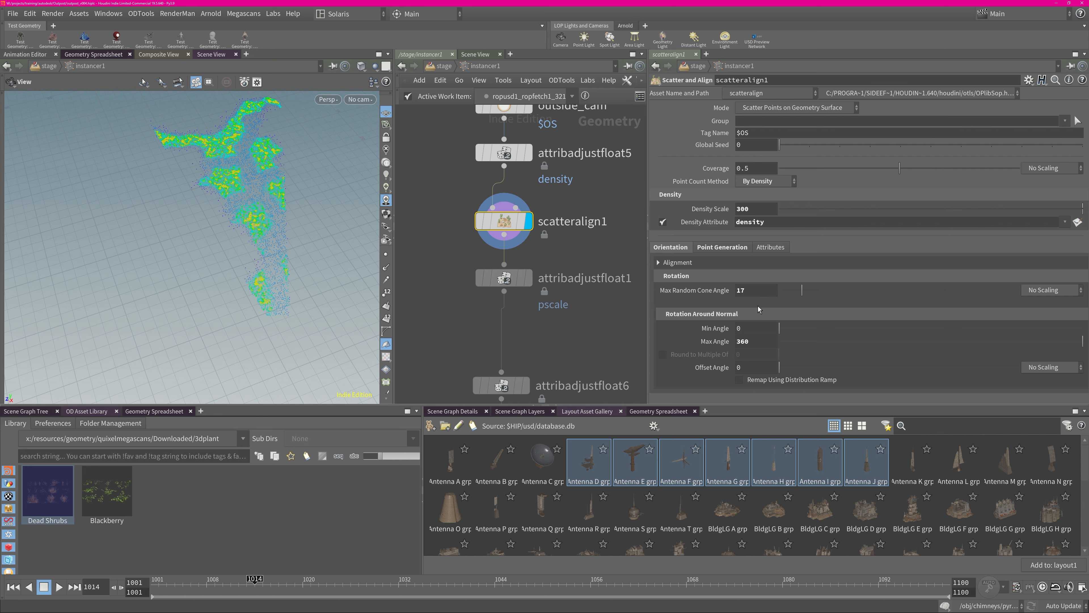
middle_drag(526, 344, 510, 253)
click(486, 187)
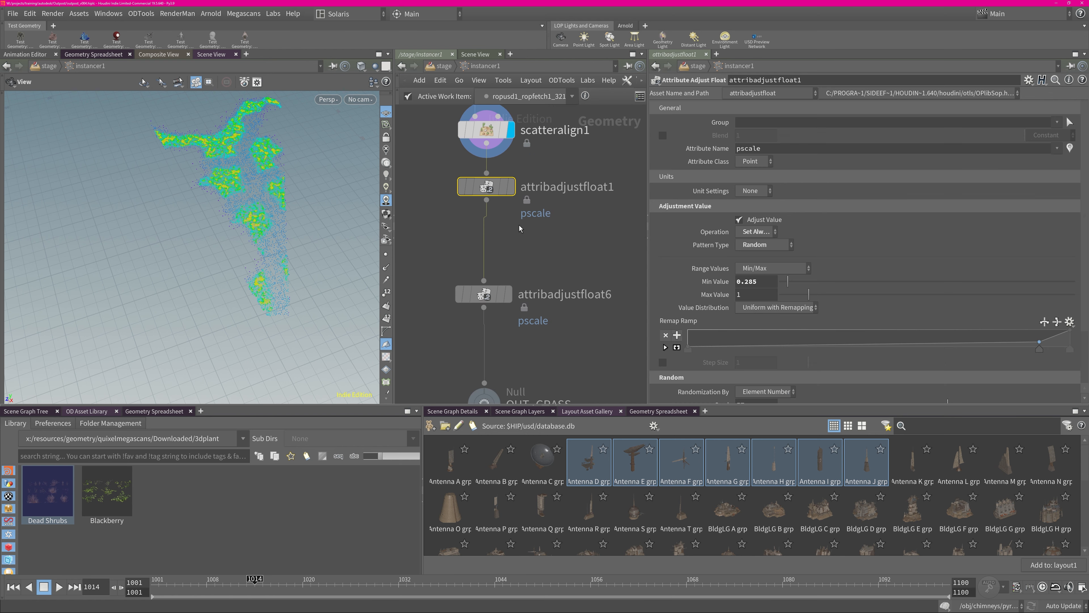
Step: Return to the stage network, display instancer1, and examine the scattered shrubs from close up and from above
middle_drag(450, 195, 458, 71)
click(444, 66)
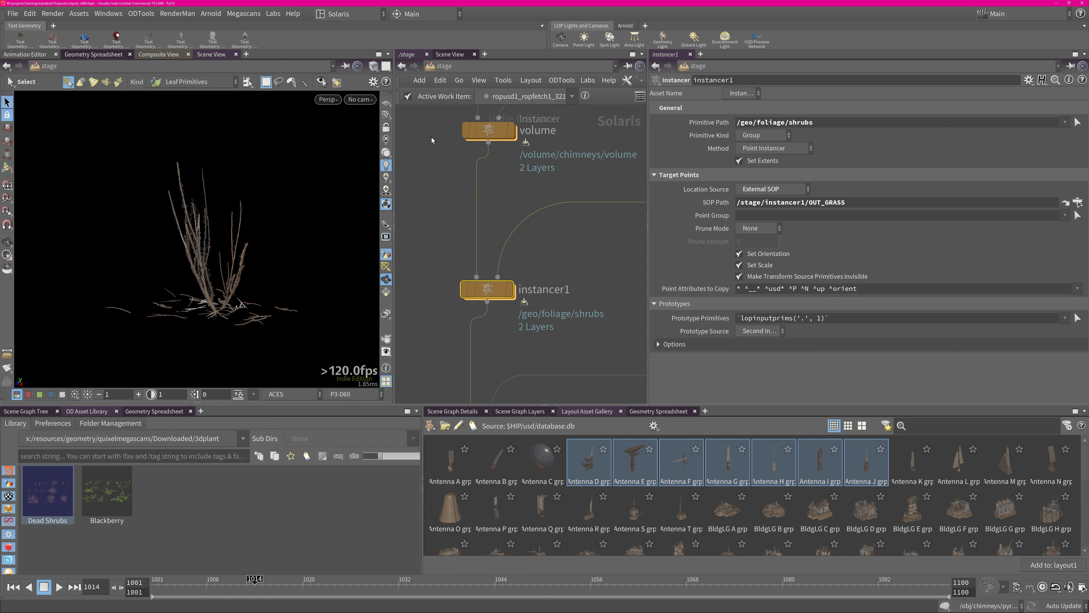
mouse_move(512, 292)
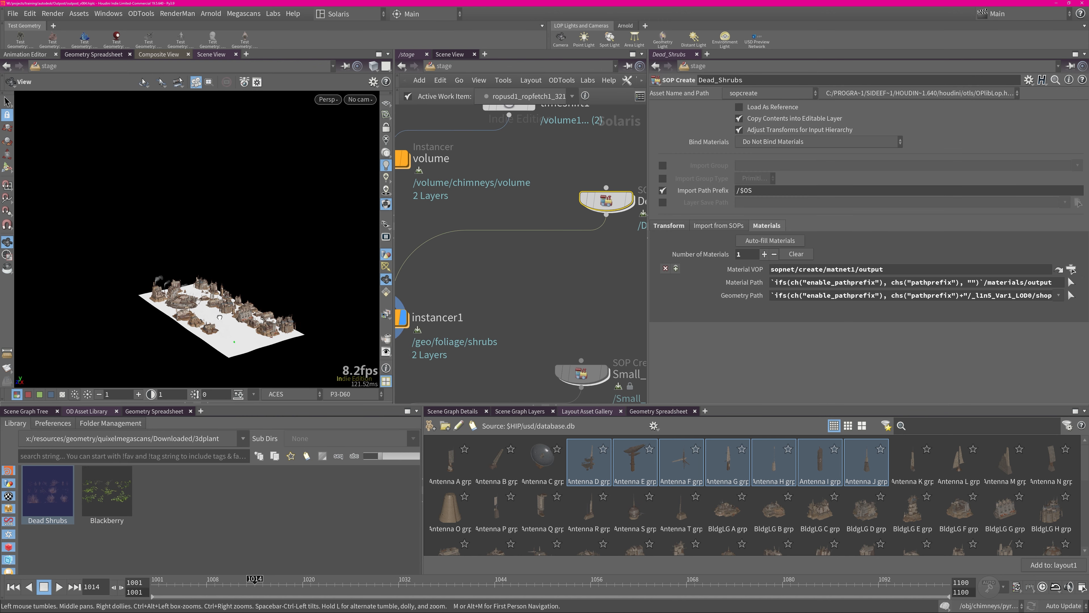
drag(219, 317, 321, 297)
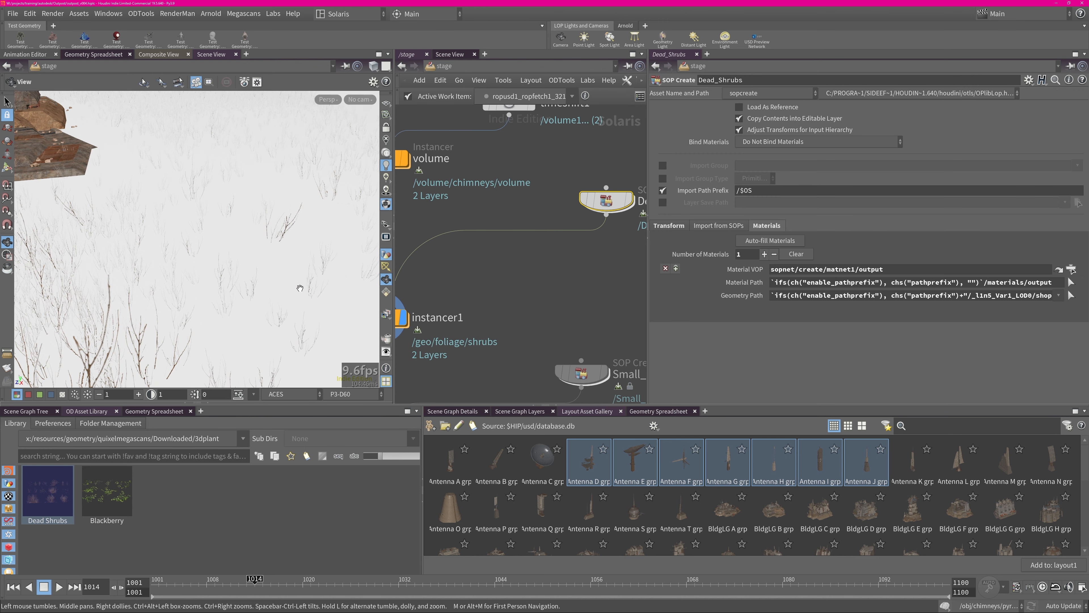
right_drag(301, 287, 176, 331)
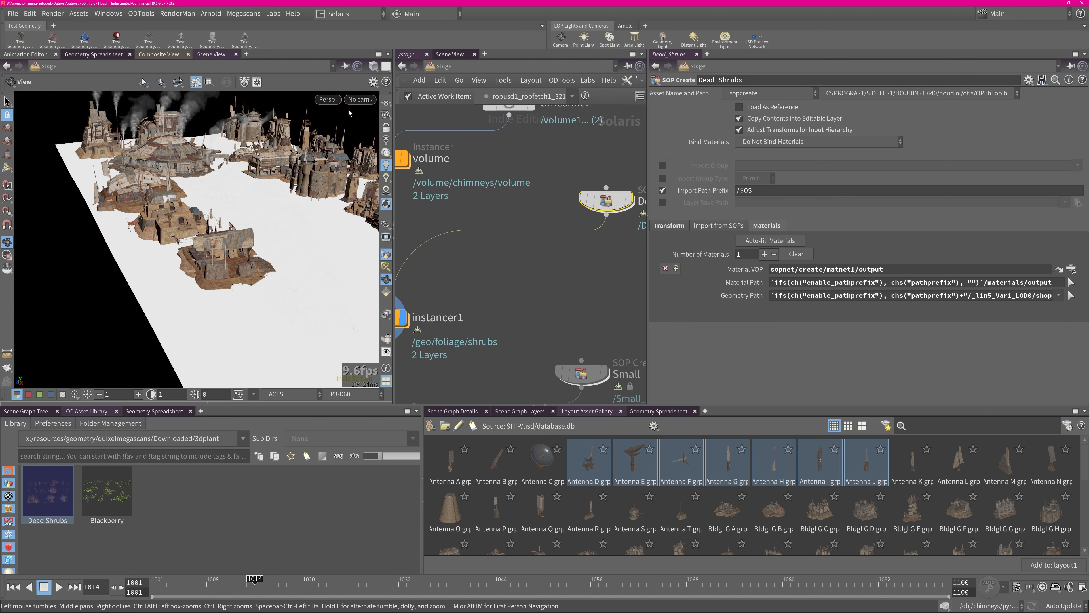
Step: Look through /cameras/camera1 and set the viewport shading to Smooth Wire Shaded
click(361, 100)
click(383, 117)
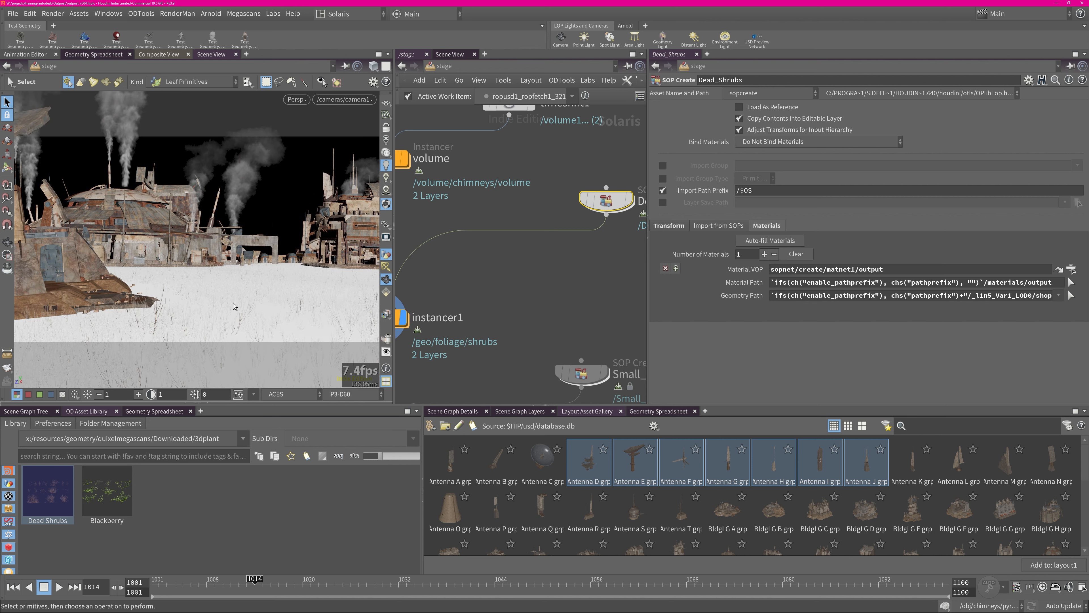
click(374, 67)
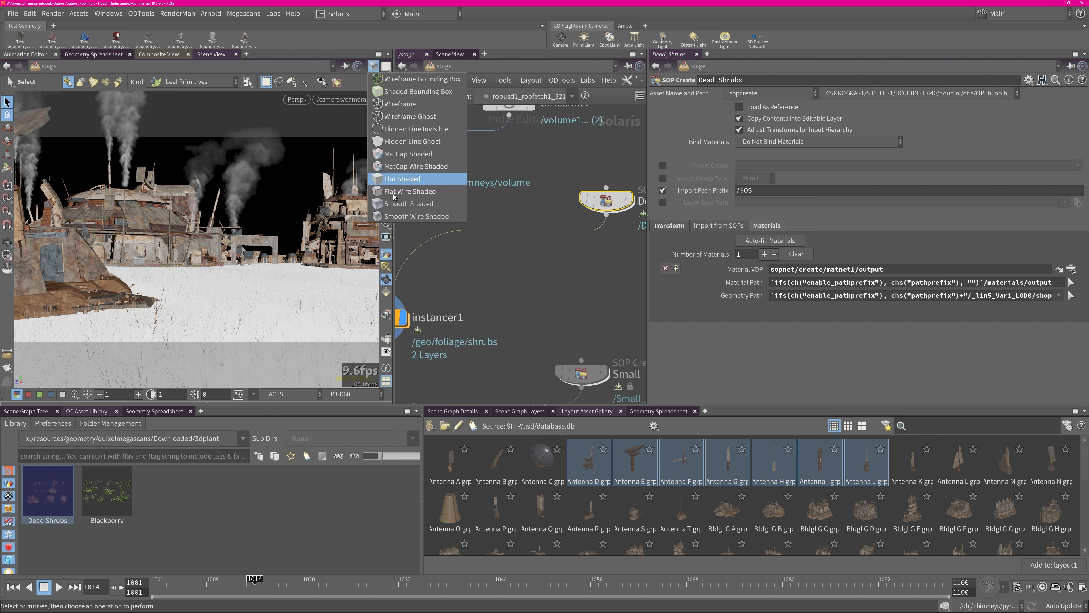
click(412, 216)
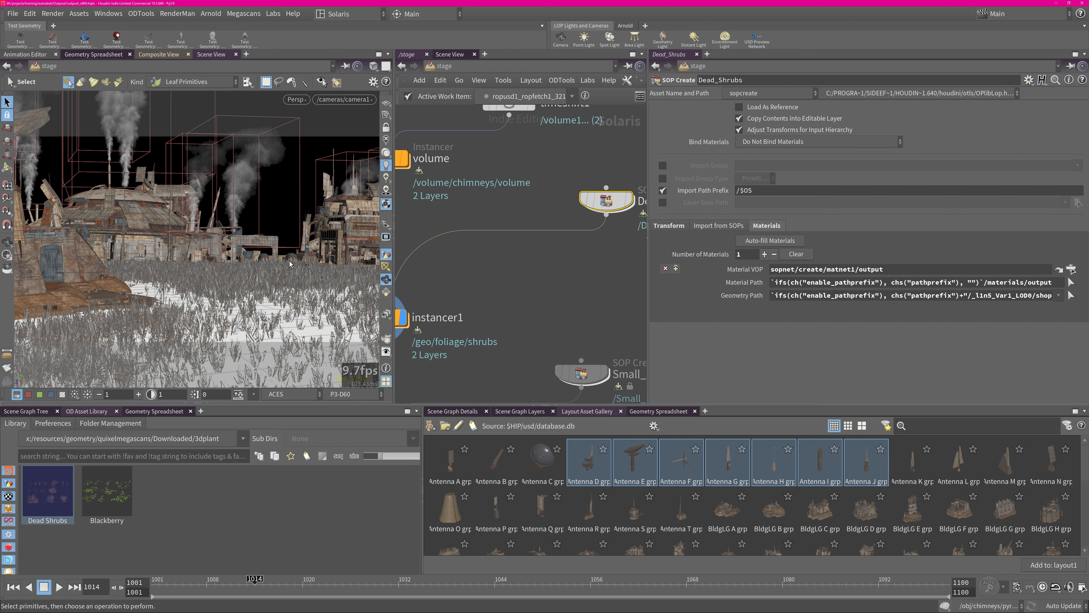
Step: Enter the Small_Beach_Rock network, examine its import, material, scale and pack nodes, and return to the stage network
middle_drag(481, 299, 573, 213)
middle_drag(572, 346, 606, 202)
double_click(575, 169)
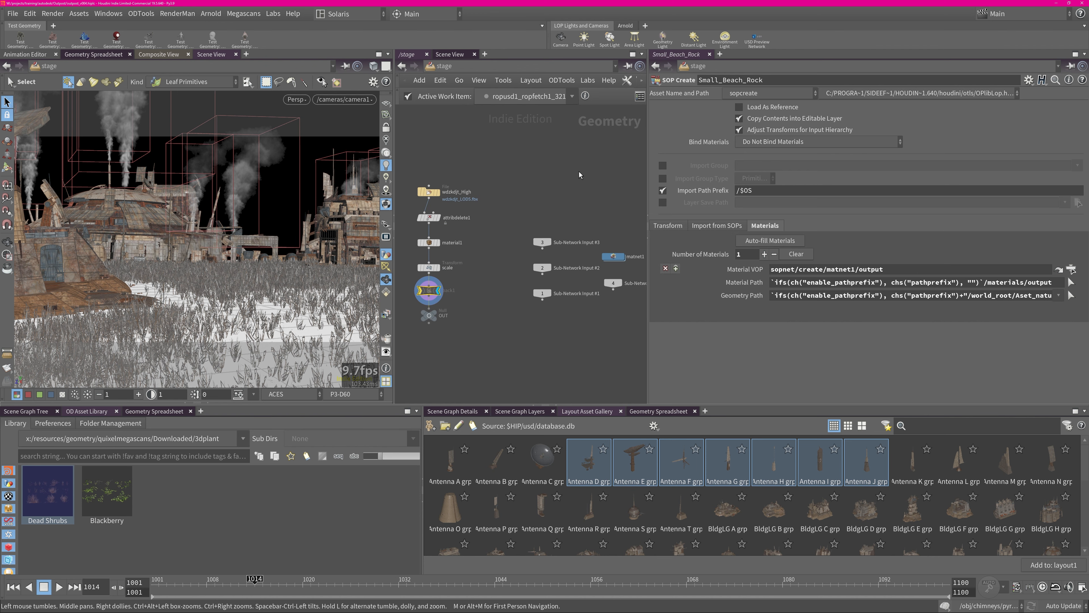
middle_drag(525, 293, 500, 245)
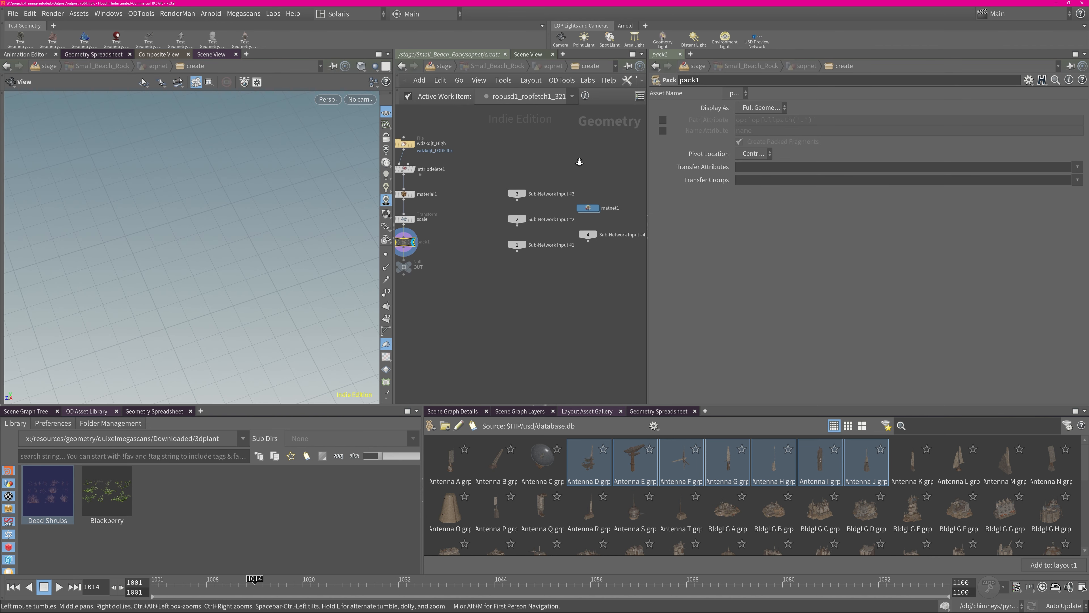
scroll(550, 173, down, 2)
scroll(496, 257, up, 4)
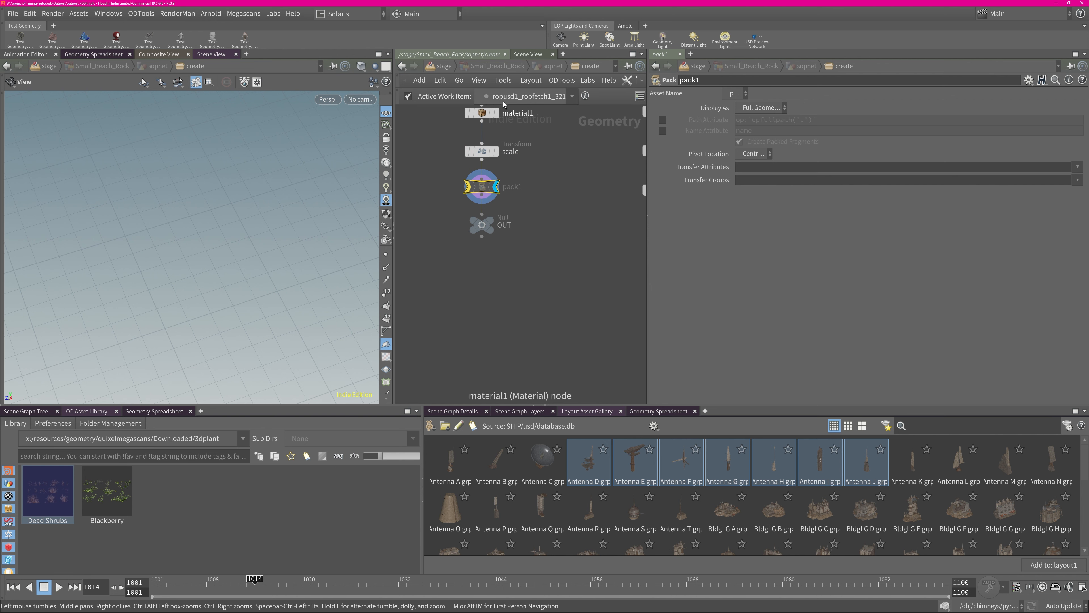
click(442, 66)
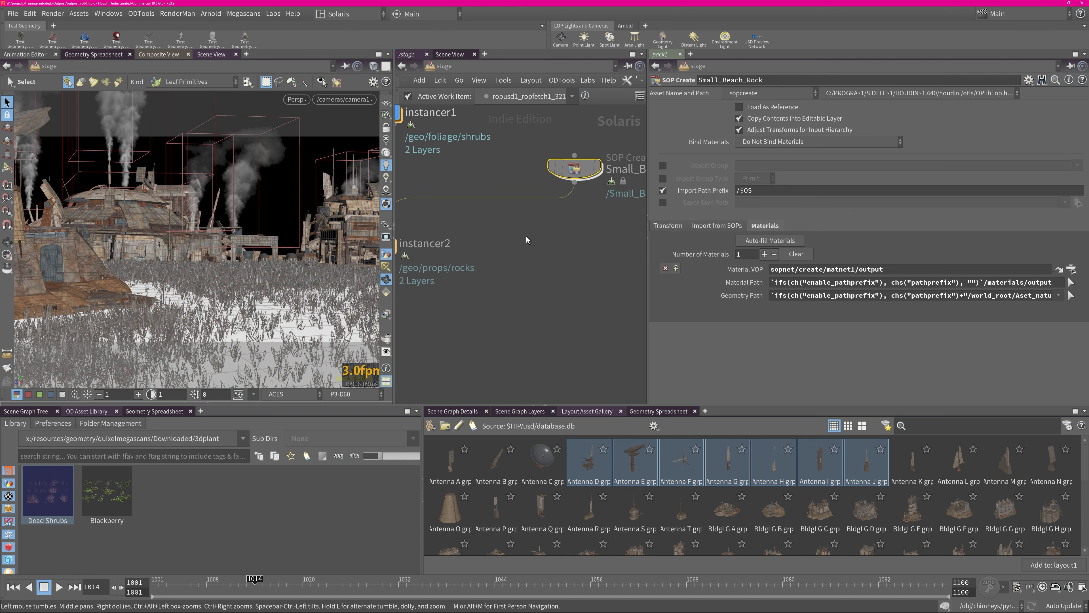
Step: Look inside the instancer2 network, return to the stage, display the instanced rocks, and set the viewport to Smooth Shaded
double_click(513, 237)
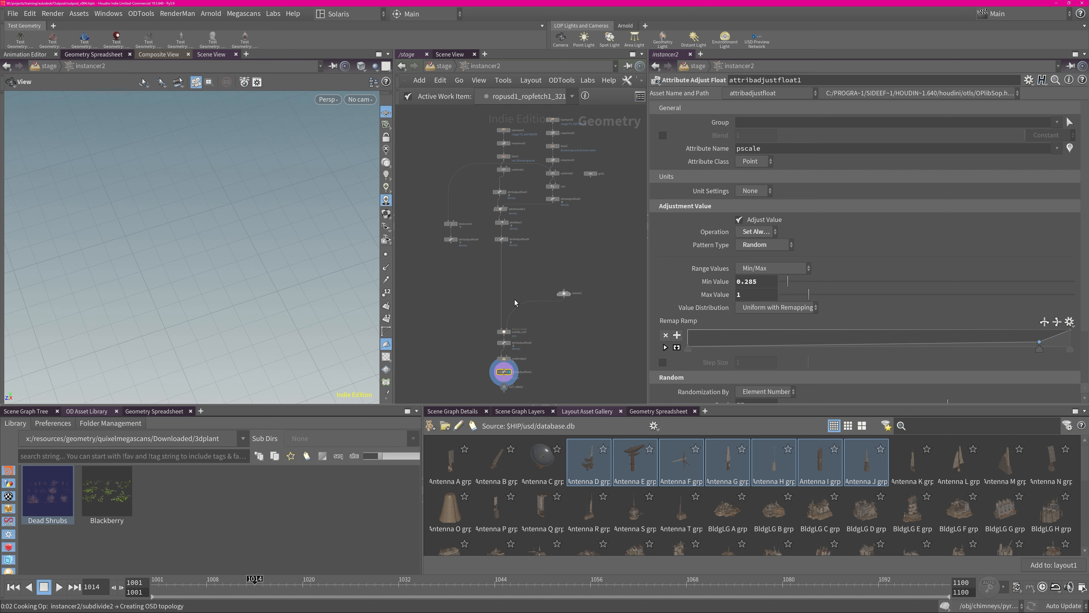
key(u)
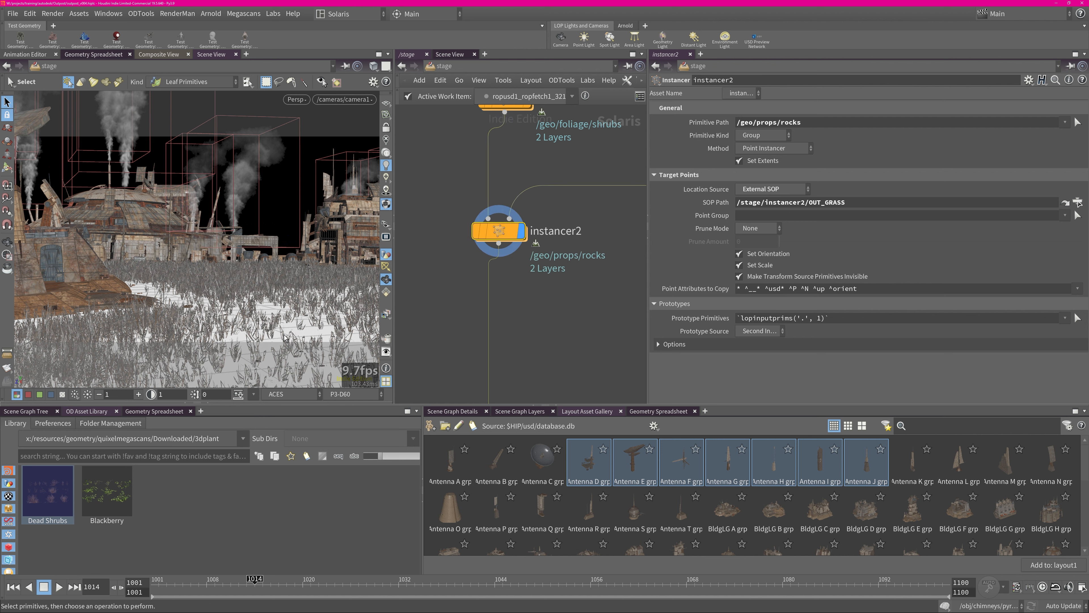
click(373, 66)
click(384, 203)
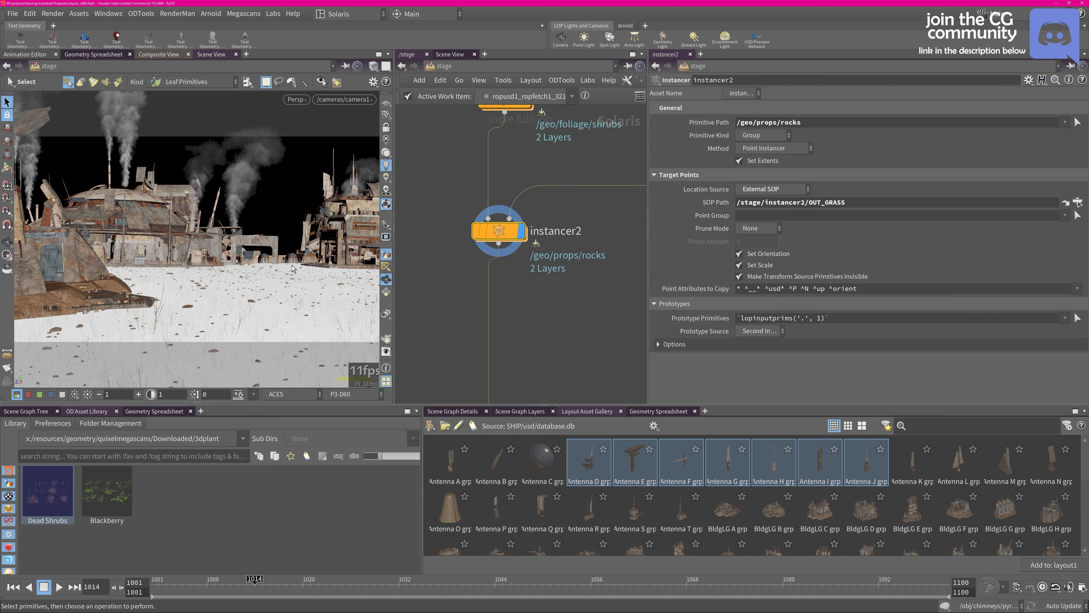
Step: Locate the roof_wires SOP Create node below TO_ROOF_WIRES in the stage network and enter its geometry network
middle_drag(556, 344, 522, 274)
middle_drag(521, 337, 516, 242)
scroll(557, 273, down, 2)
scroll(557, 277, down, 3)
middle_drag(438, 204, 481, 242)
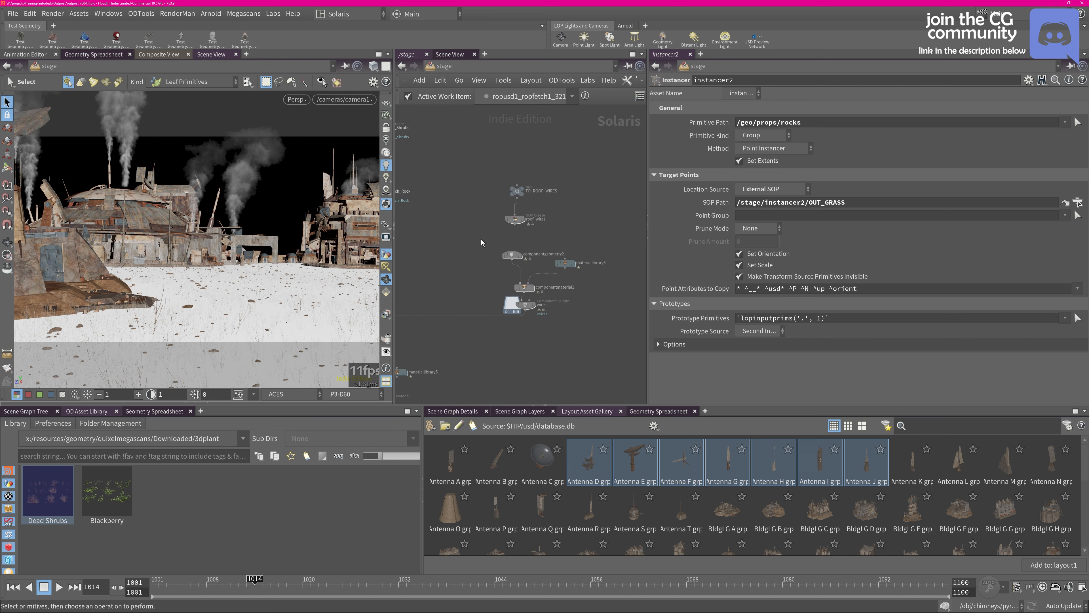
scroll(588, 234, up, 3)
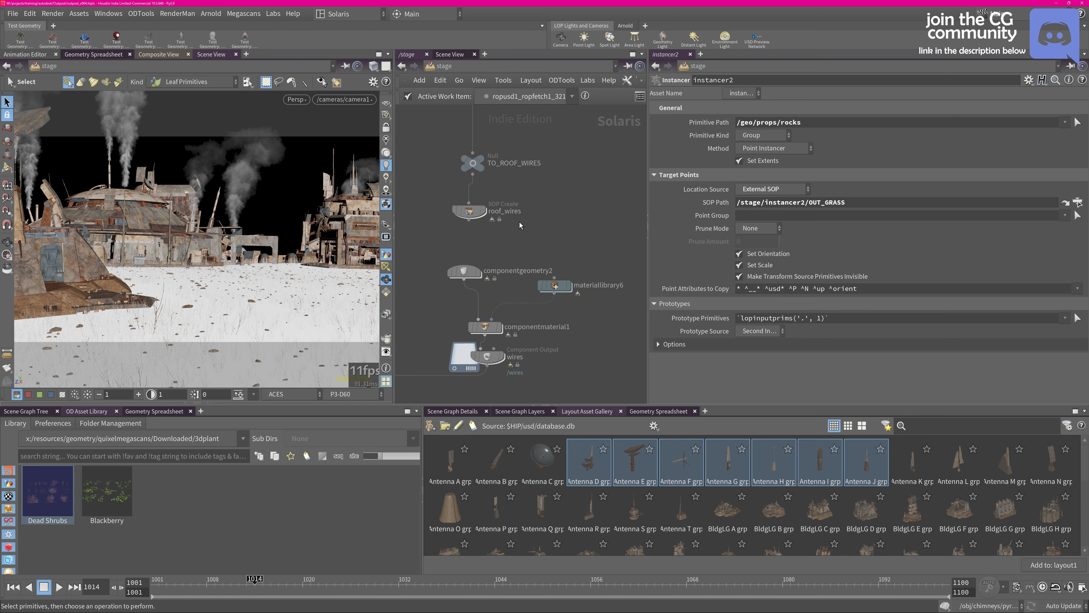
double_click(470, 210)
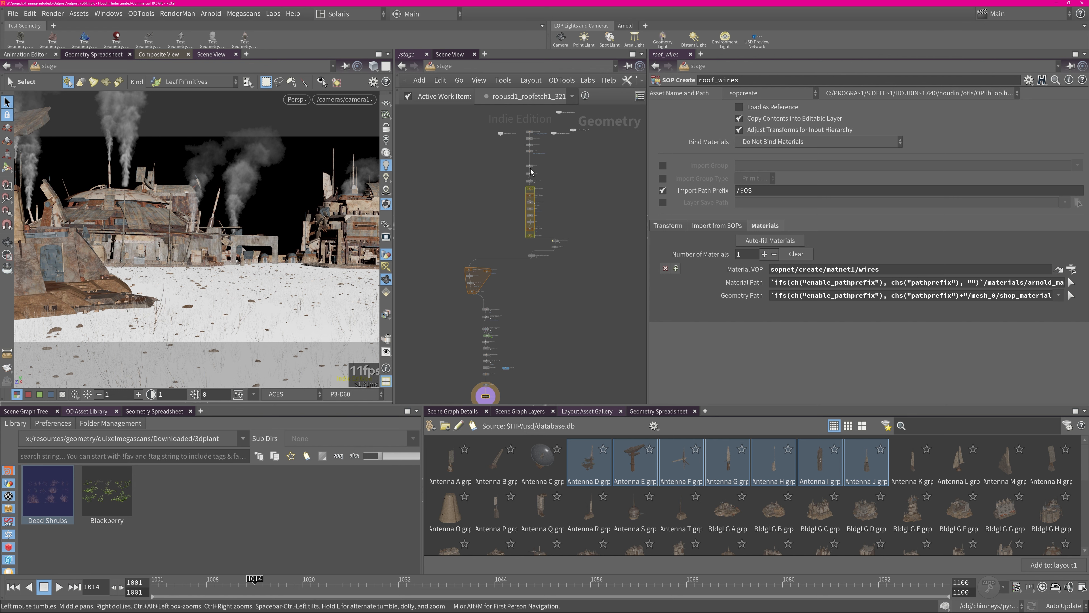
key(i)
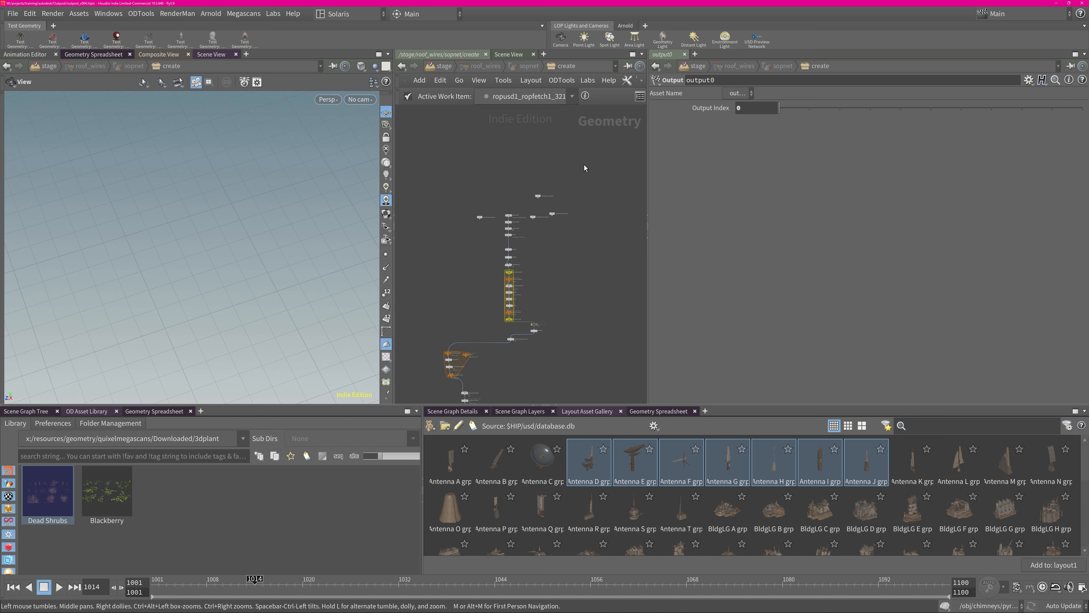
Step: Display delete3 and connectadjacentpieces1 in turn, and examine the scattered points and their connecting lines in the viewport
scroll(549, 206, up, 8)
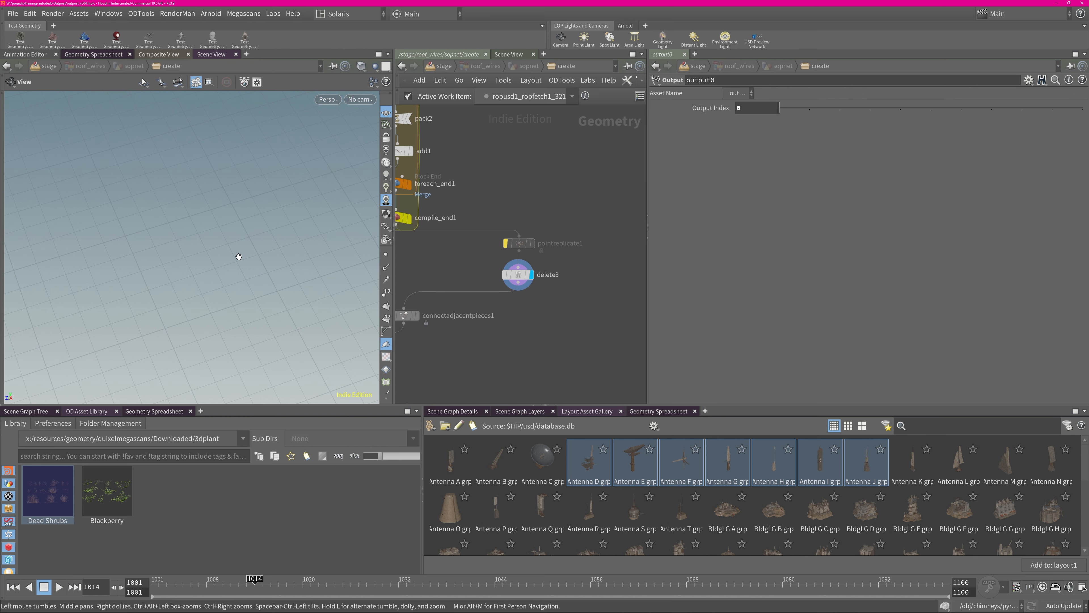
key(space+f)
drag(237, 297, 325, 282)
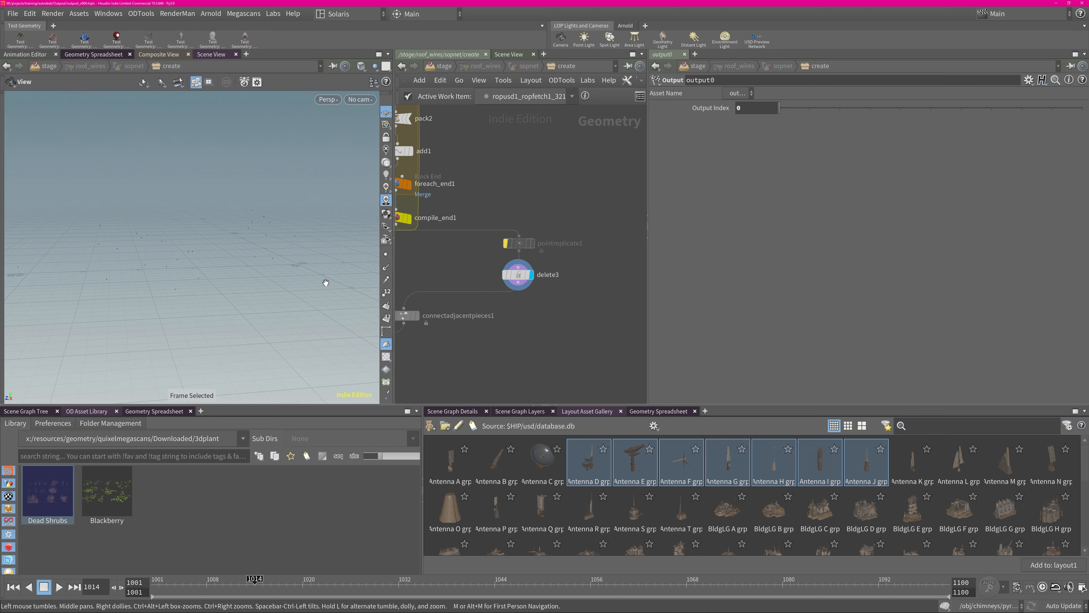
middle_drag(490, 343, 637, 227)
click(564, 200)
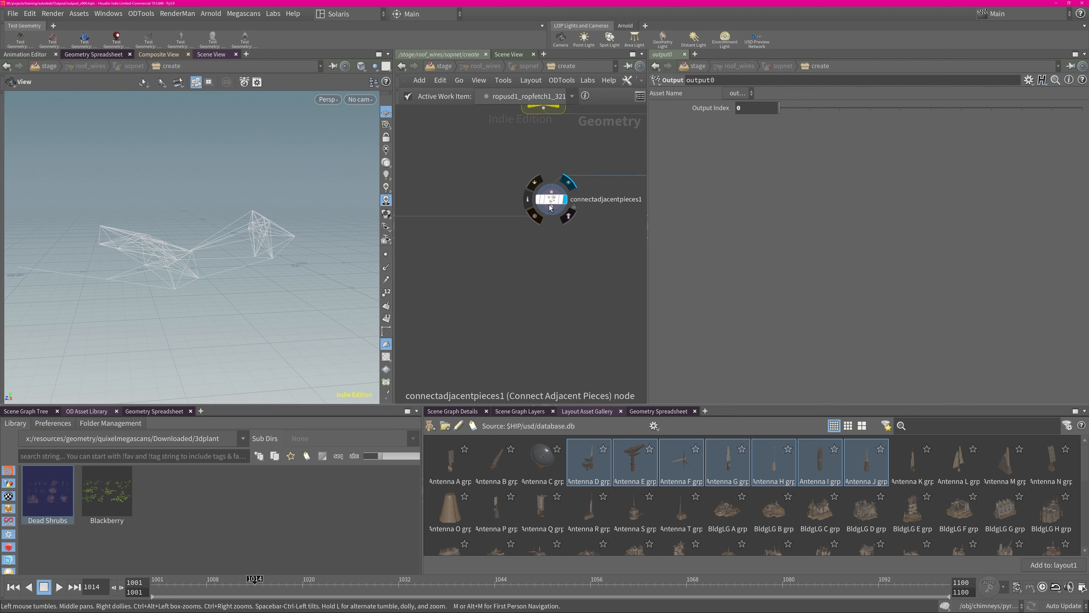
drag(227, 251, 384, 262)
Step: Turn on point display, and display foreach_end2 and groupexpression2 in turn to examine the resampled wires and pin group
middle_drag(455, 266, 615, 251)
scroll(615, 250, down, 1)
middle_drag(533, 327, 576, 222)
click(386, 254)
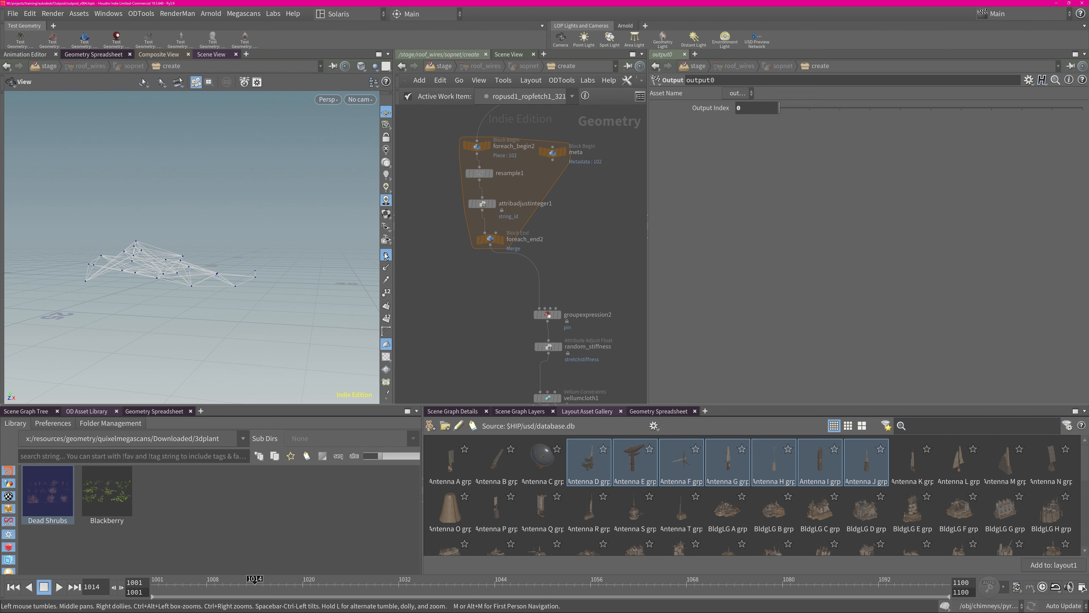
click(503, 239)
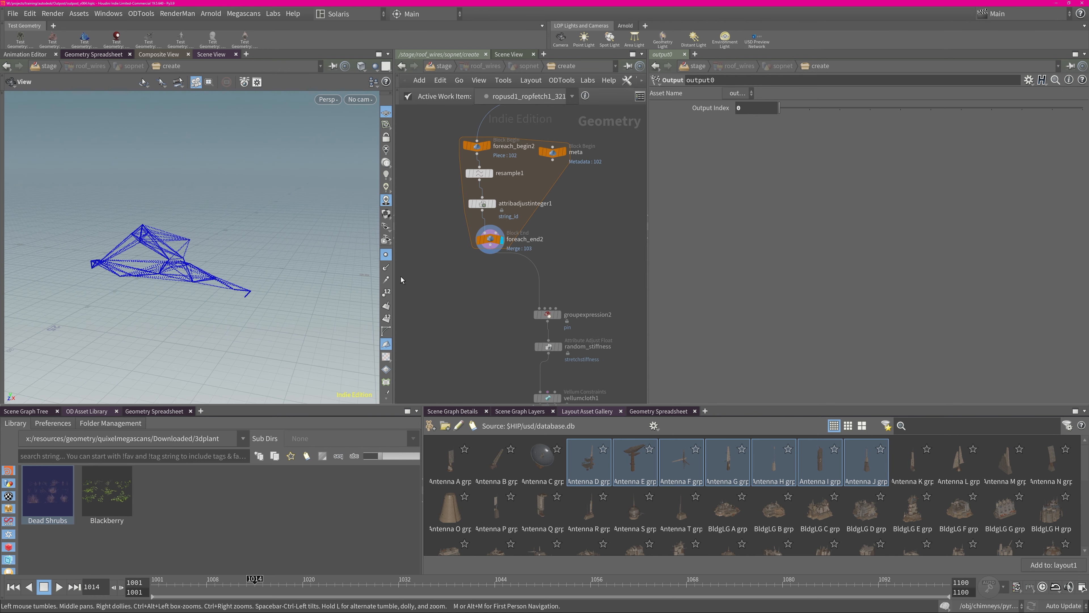
middle_drag(594, 357, 561, 229)
click(525, 186)
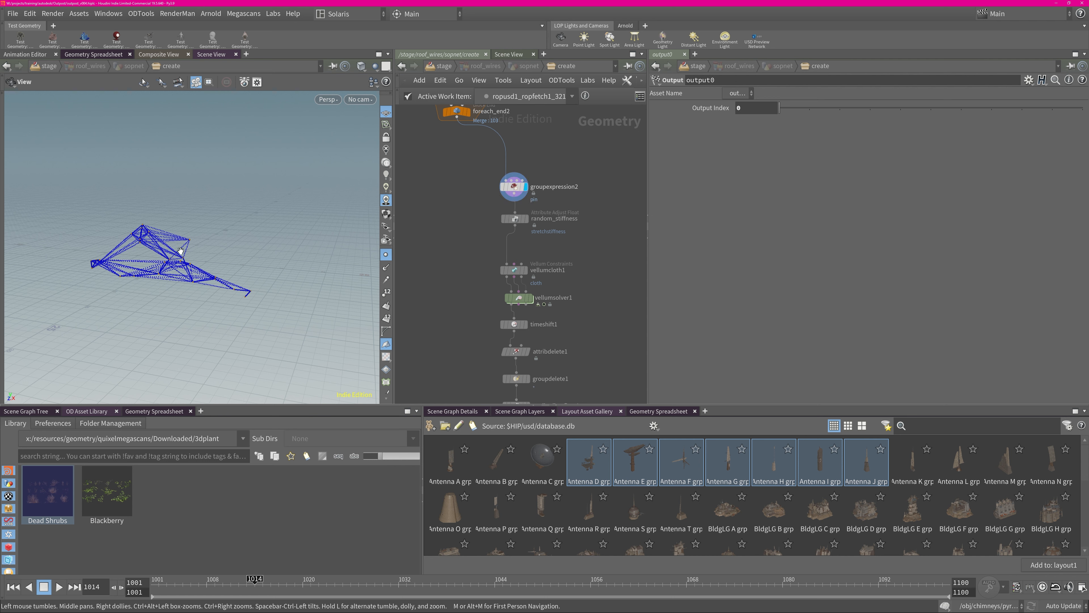
Step: Return to frame 1001, display vellumsolver1, and play the wire simulation before stopping it
middle_drag(587, 316, 524, 183)
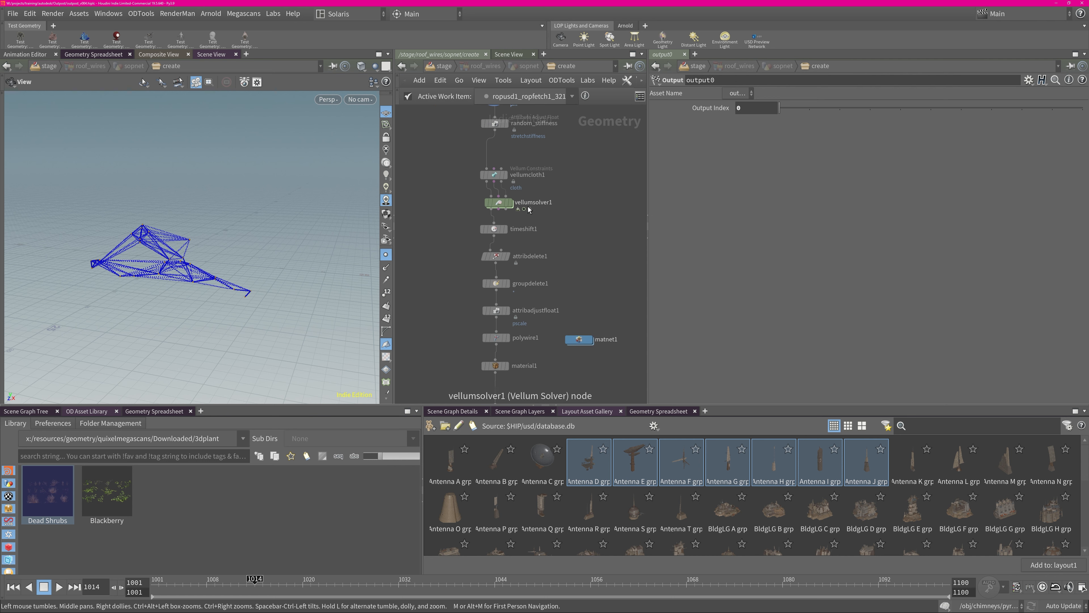
key(ctrl+Up)
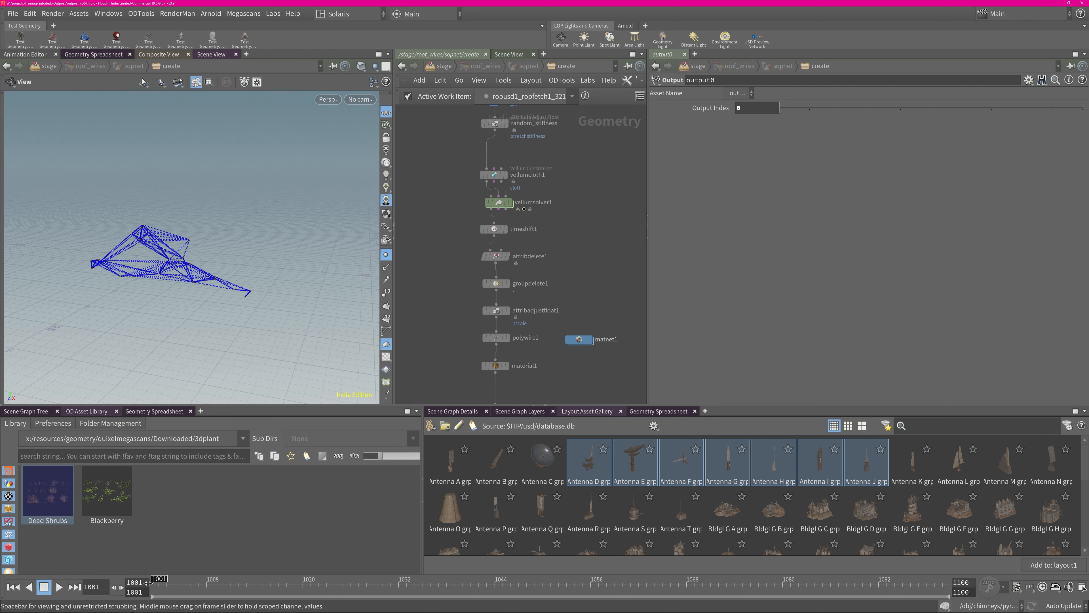
click(512, 205)
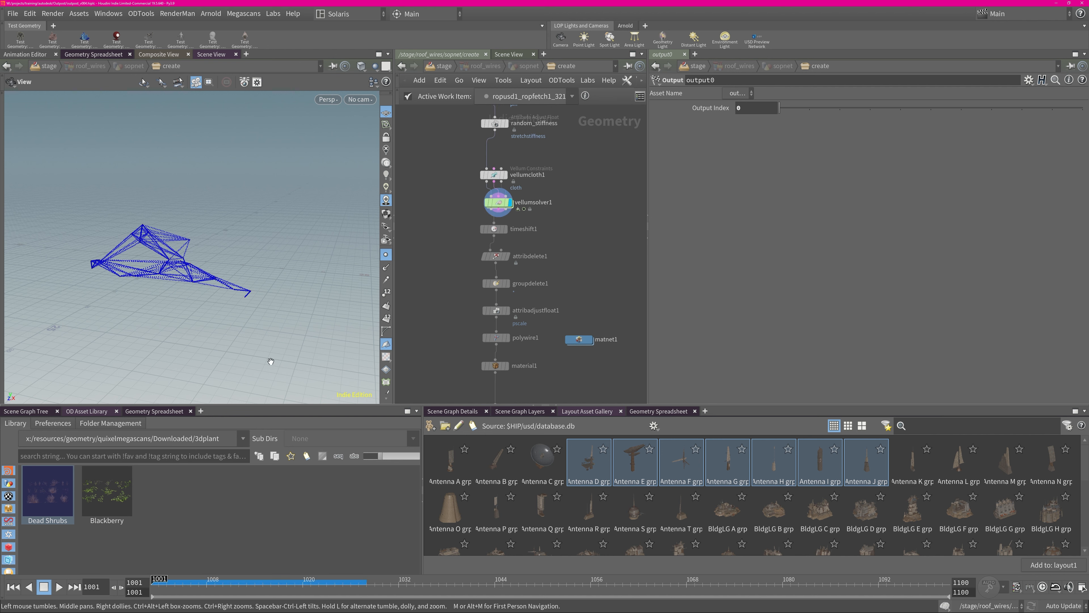
click(60, 588)
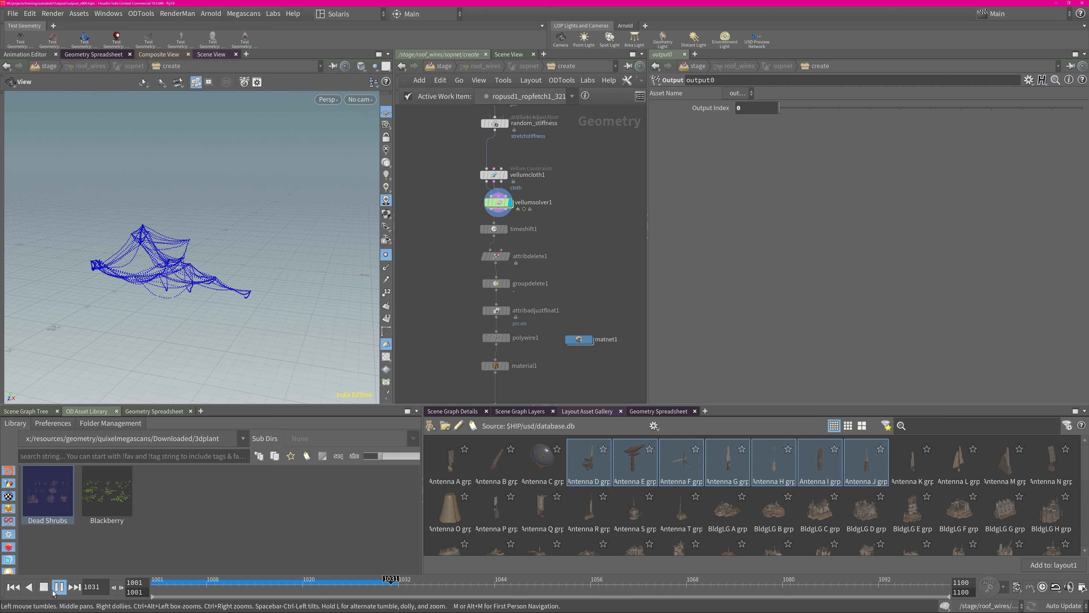
click(45, 588)
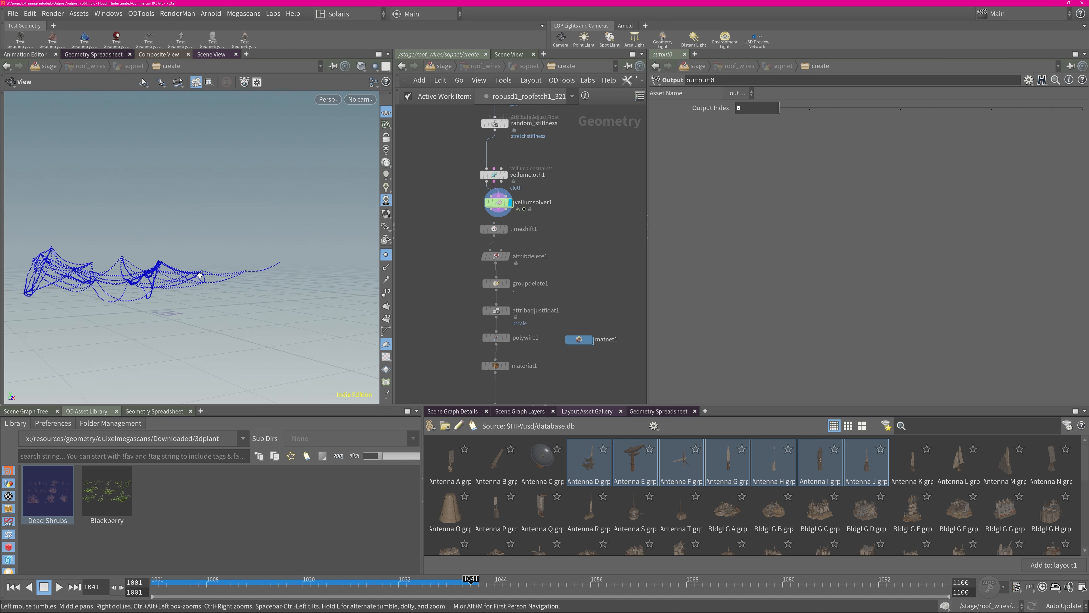
Step: Display the timeshift1 node below the Vellum solver and review its frame settings
scroll(528, 246, up, 2)
click(500, 225)
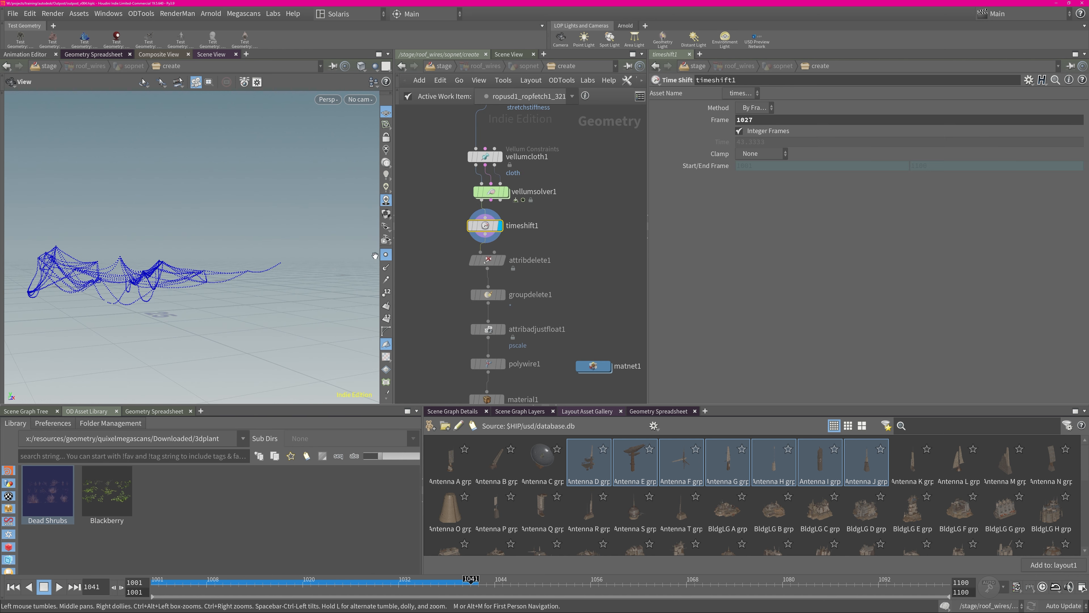
middle_drag(526, 340, 569, 217)
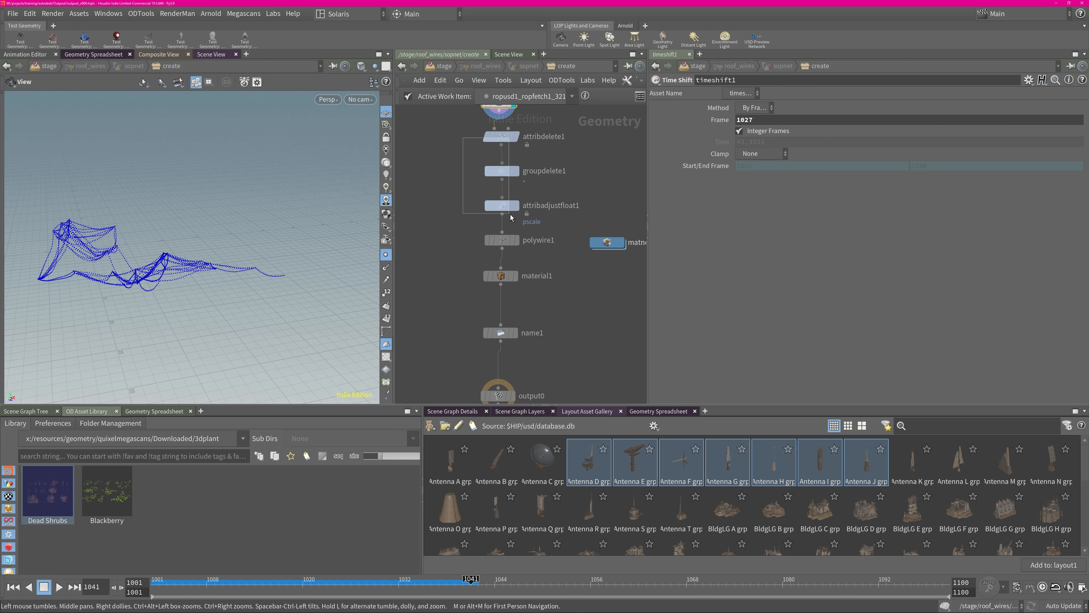
Step: Review attribadjustfloat1's pscale settings, display polywire1, and turn off point display to examine the wire meshes
click(501, 205)
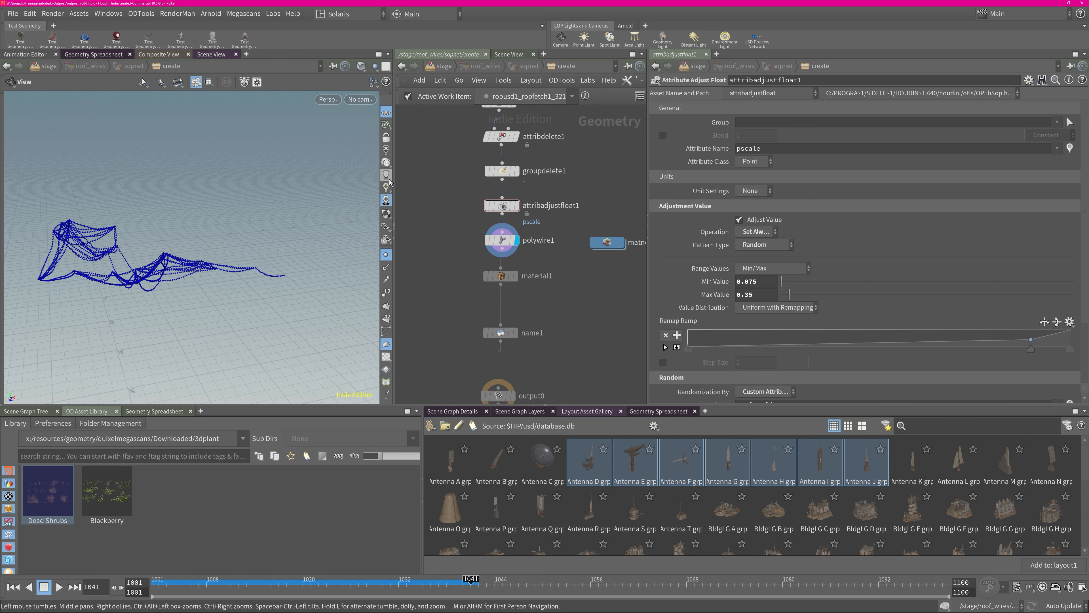
click(386, 257)
drag(218, 267, 176, 197)
middle_drag(559, 349, 544, 176)
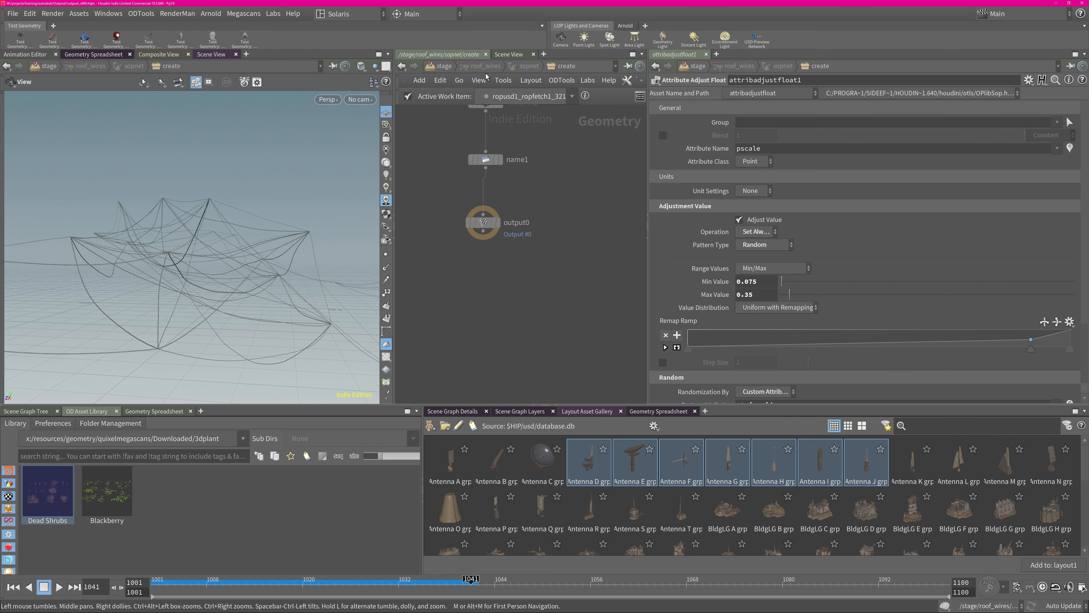
Step: Return to the stage and review the settings of componentgeometry2 and the wires Component Output
click(443, 66)
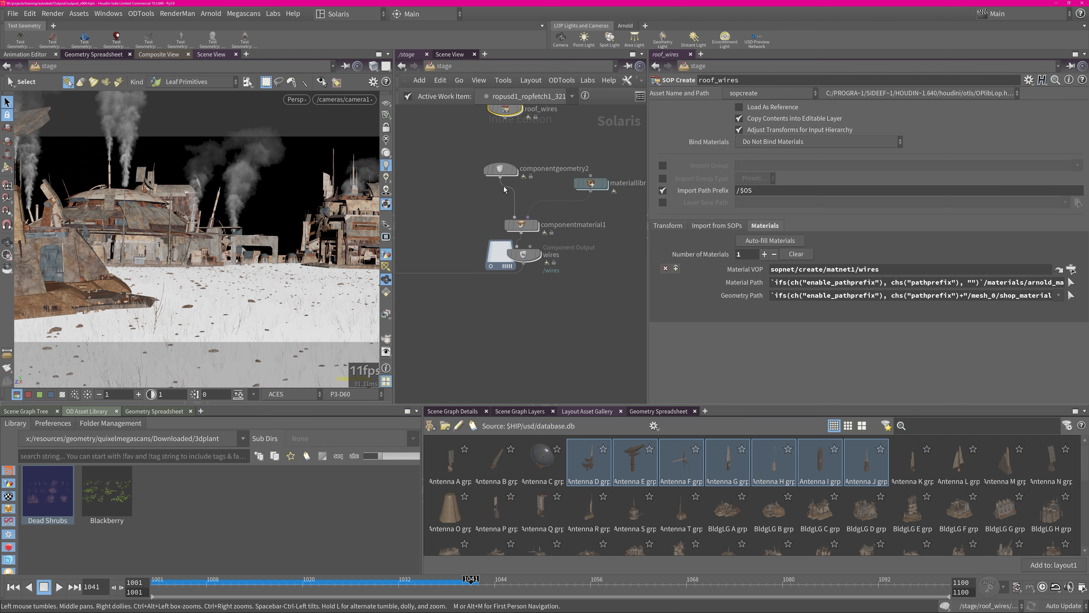
drag(488, 177, 489, 179)
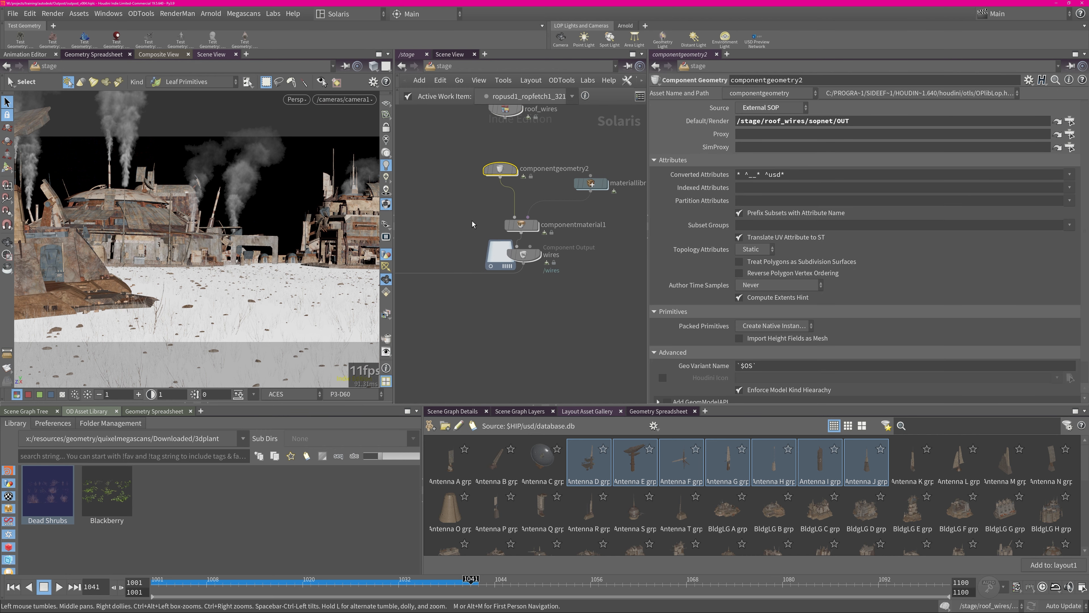
click(523, 254)
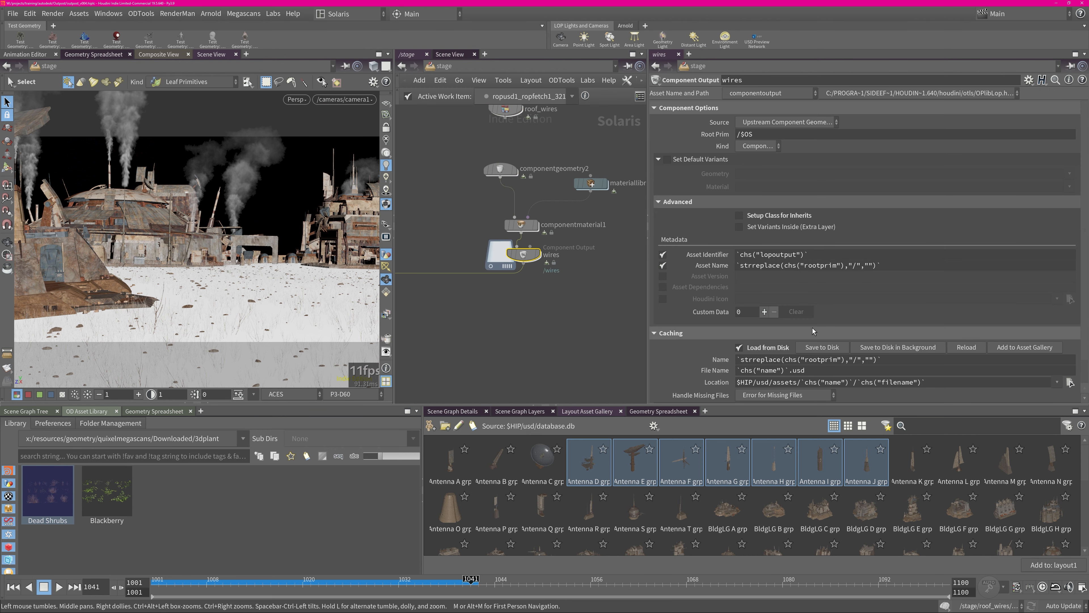
Step: Display graftbranches1, review its graft settings, and show the Scene Graph Tree
middle_drag(433, 286, 626, 216)
middle_drag(412, 256, 595, 275)
click(505, 269)
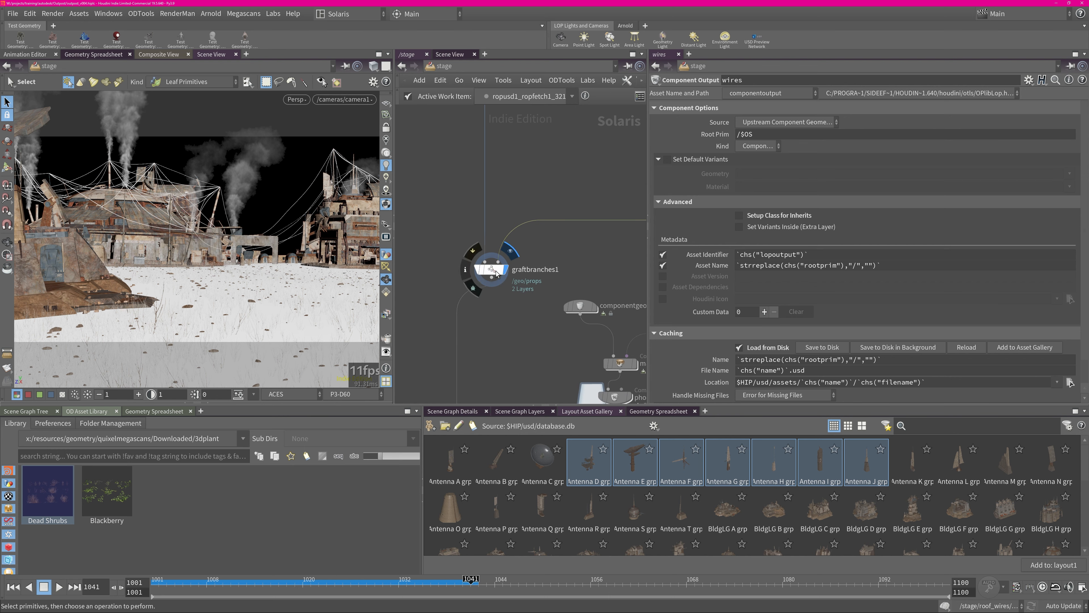
click(489, 269)
click(25, 411)
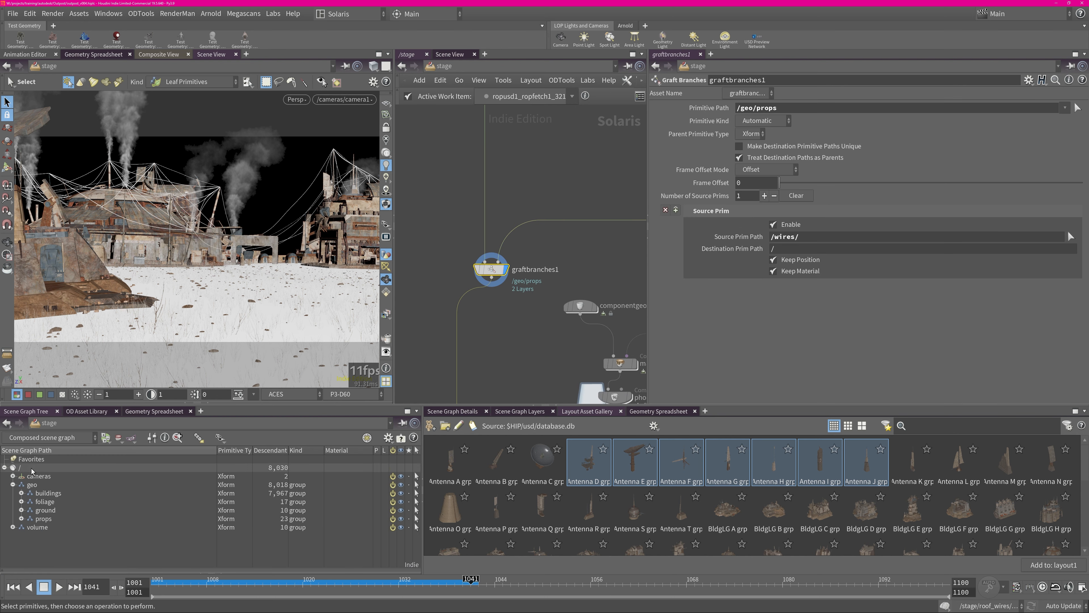
Step: Look inside componentgeometry1 of the phonemast component, and open its source network /obj/telephone_mast
middle_drag(525, 383, 488, 245)
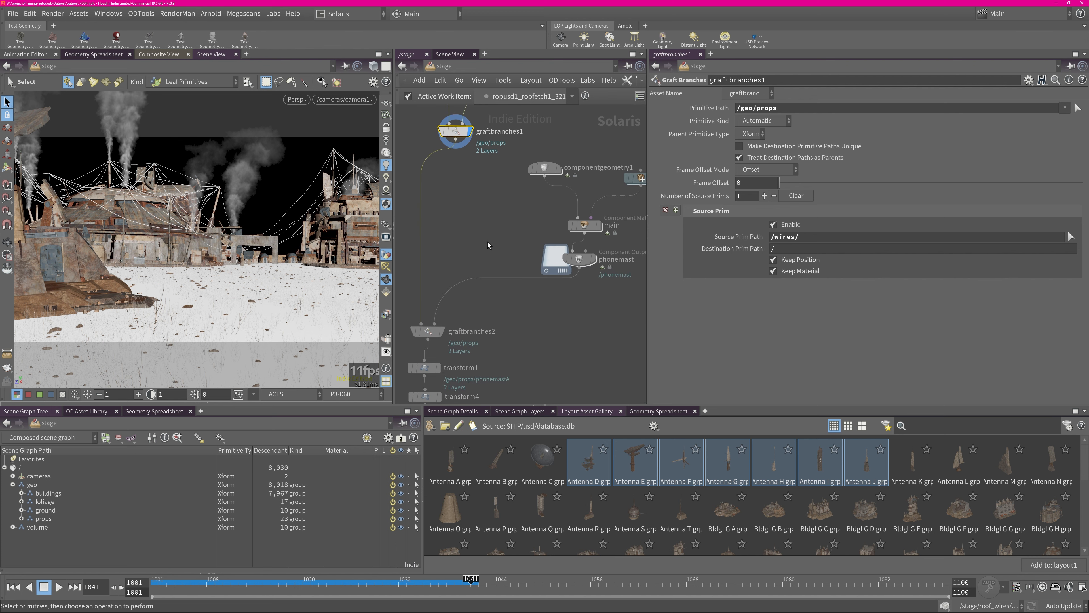
mouse_move(580, 314)
middle_down()
mouse_move(527, 309)
mouse_move(542, 290)
middle_up()
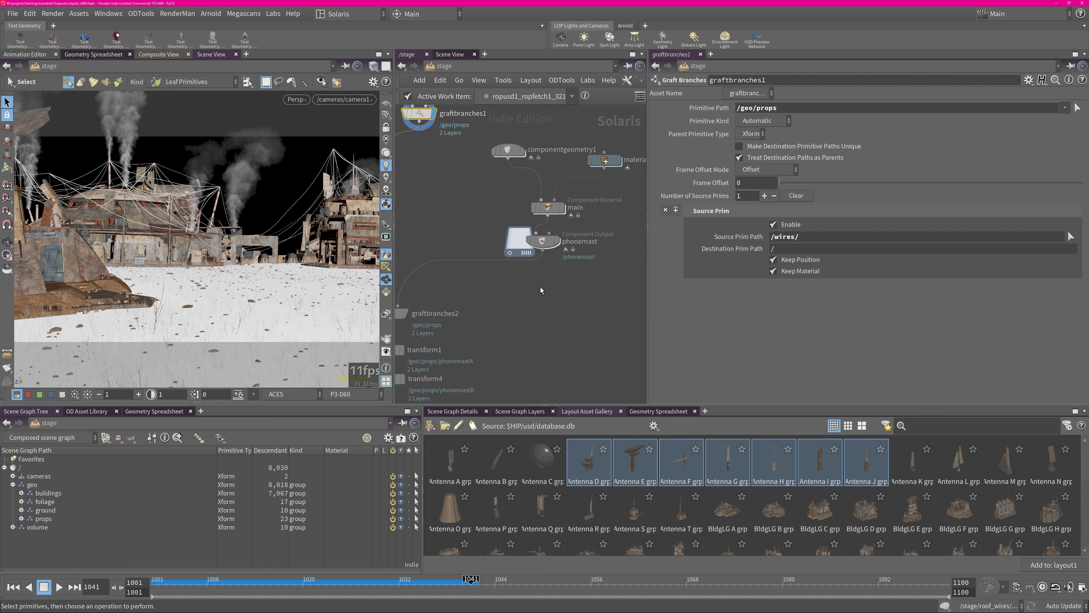
double_click(510, 152)
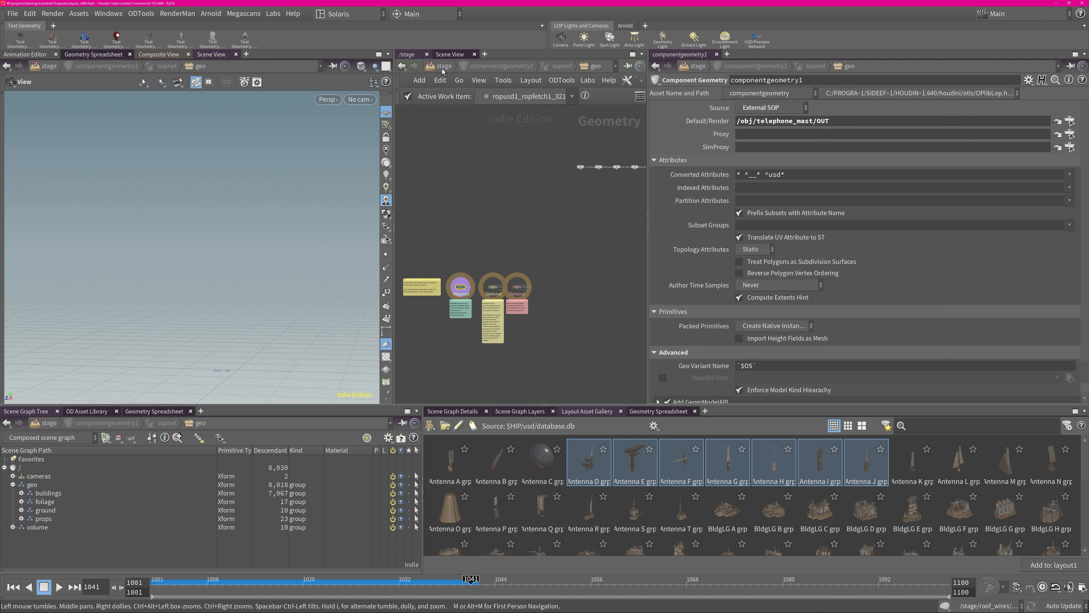
click(435, 64)
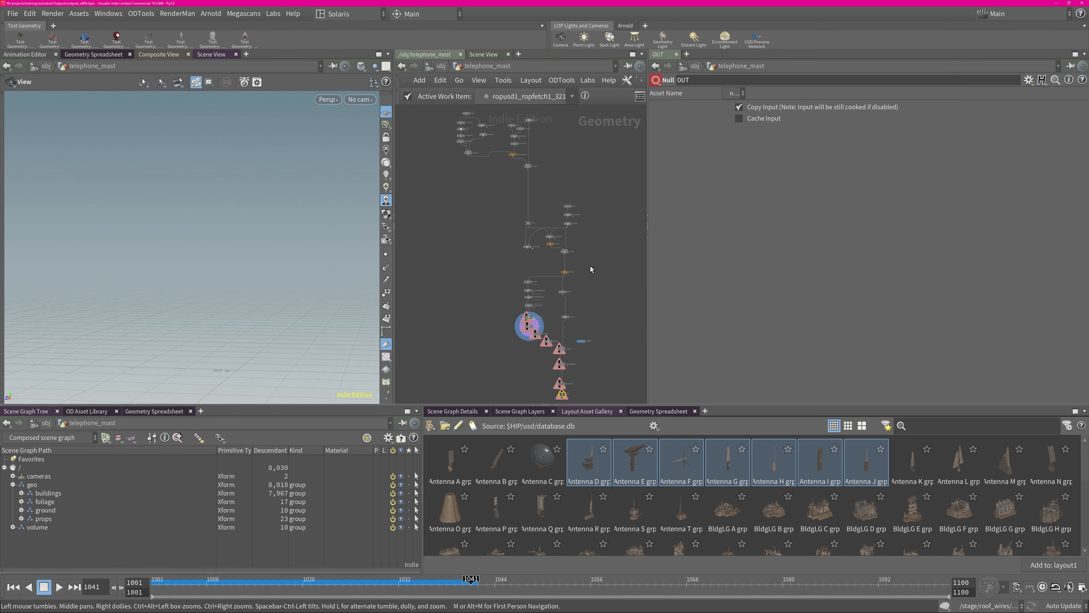
Step: Display merge1 in the telephone_mast network, frame it in the viewport, and examine the pole with its straight wires
middle_drag(483, 260, 462, 333)
middle_drag(588, 332, 473, 261)
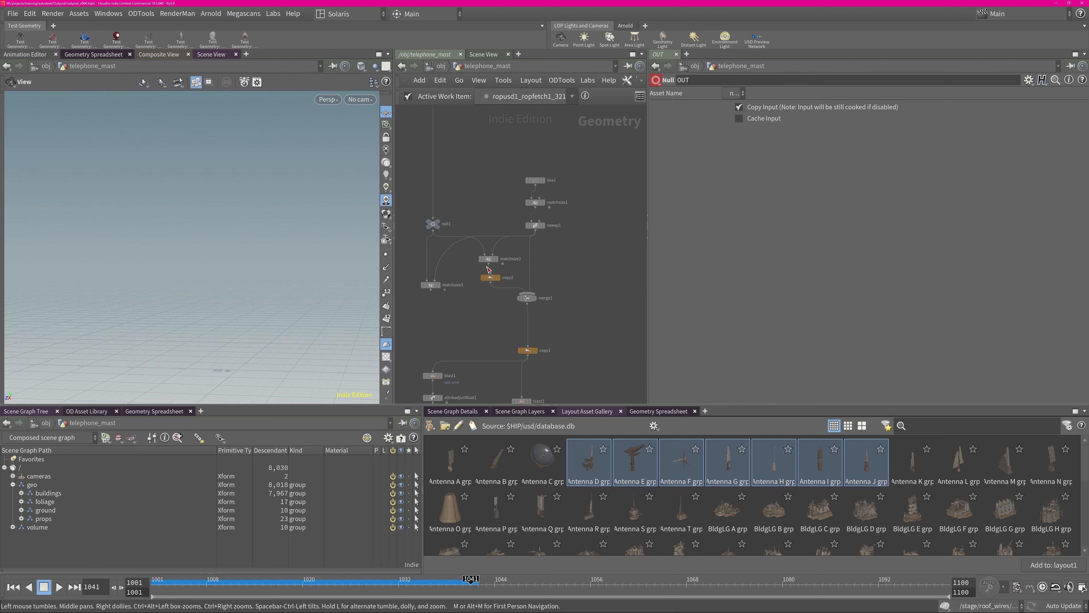
key(f)
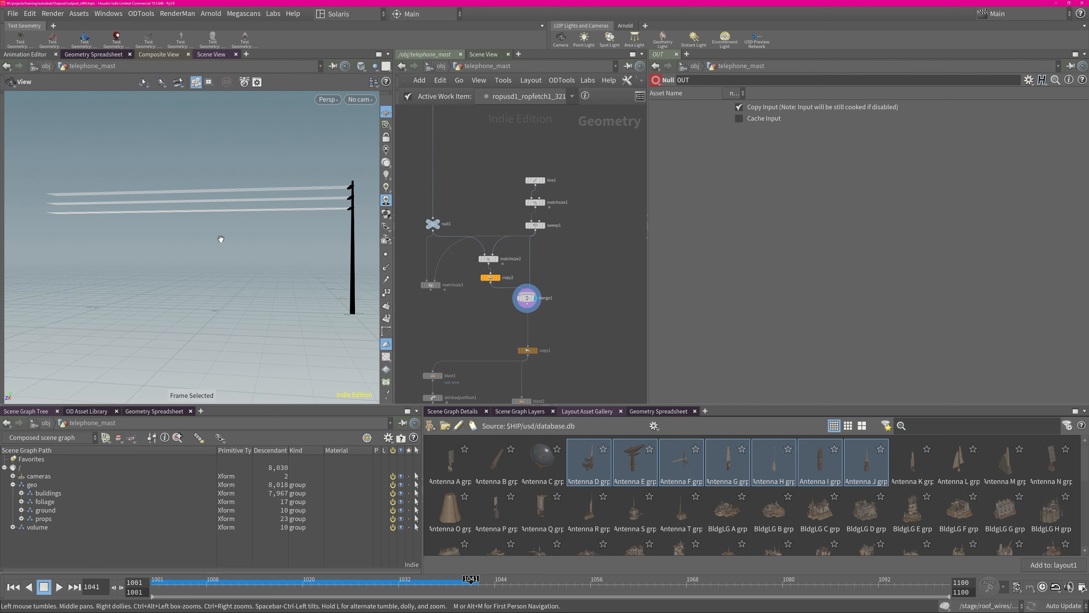
drag(322, 235, 175, 268)
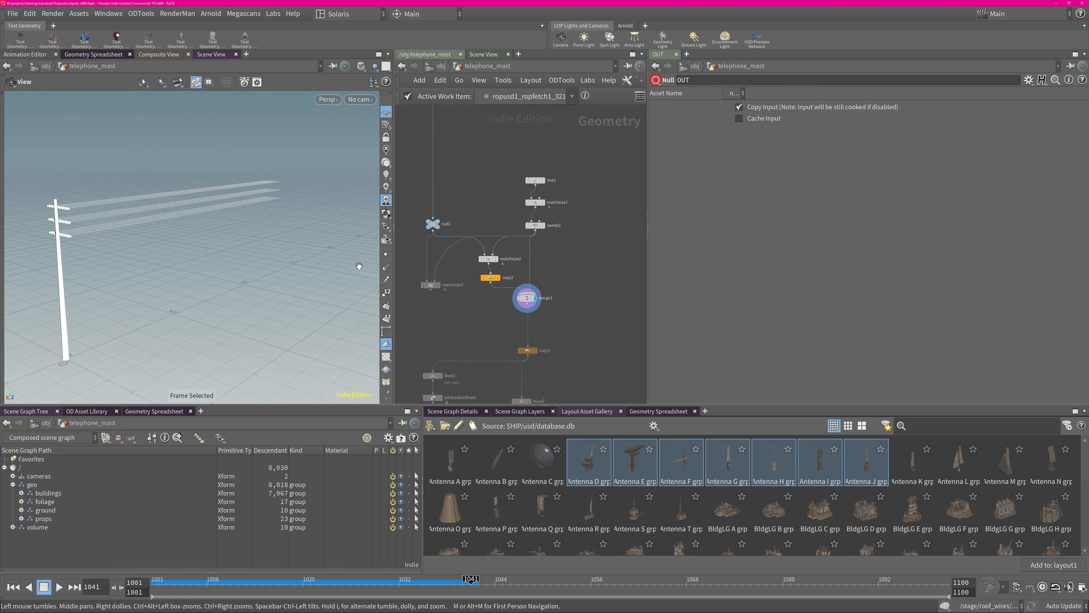
Step: Display the material node just above OUT, examine the simulated telephone wires, and return to the stage
middle_drag(572, 355, 589, 194)
middle_drag(578, 326, 567, 265)
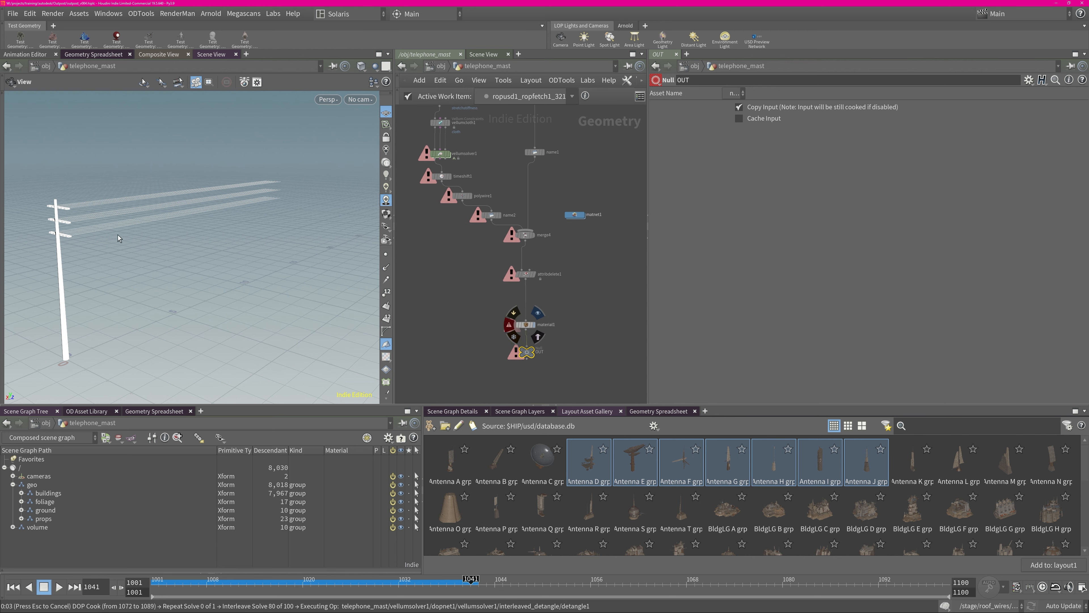
drag(254, 221, 300, 295)
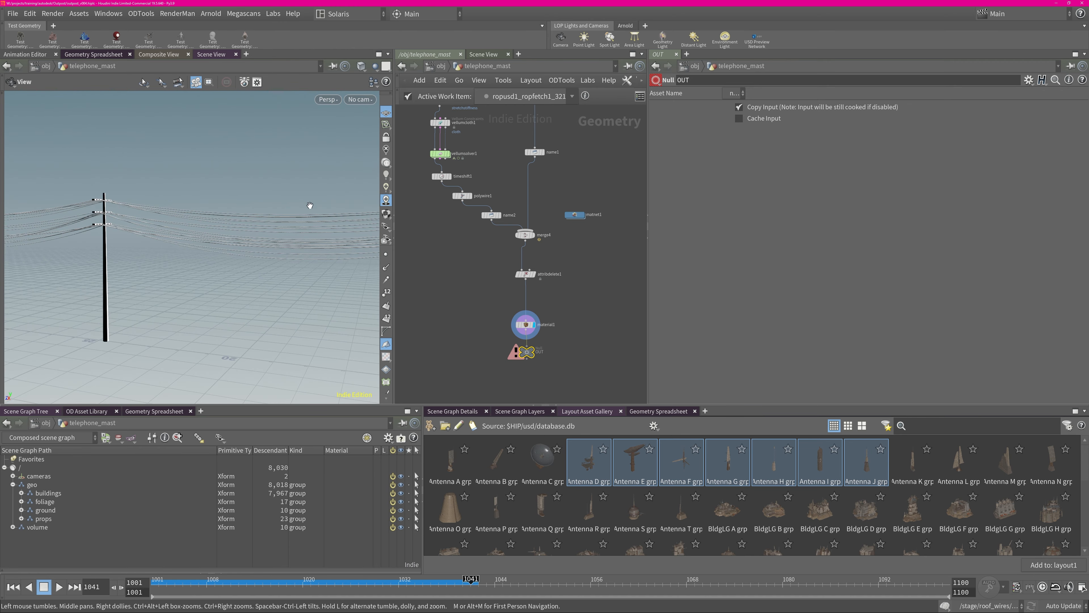
drag(310, 206, 493, 84)
key(alt+Left)
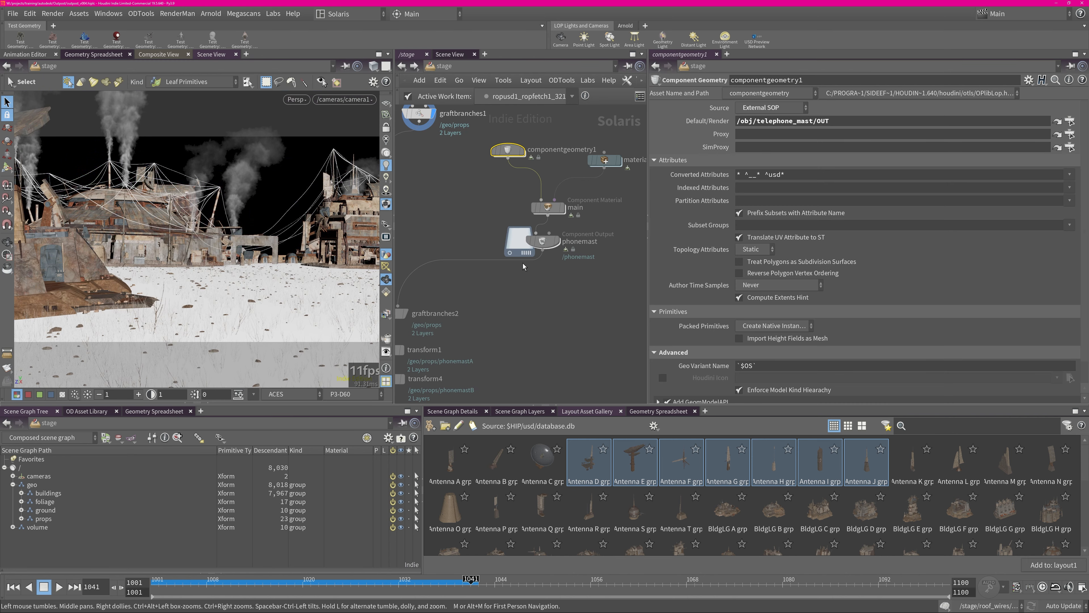
Step: Display graftbranches2 and transform4 in turn to view the placement of the phone masts
middle_drag(413, 316, 496, 225)
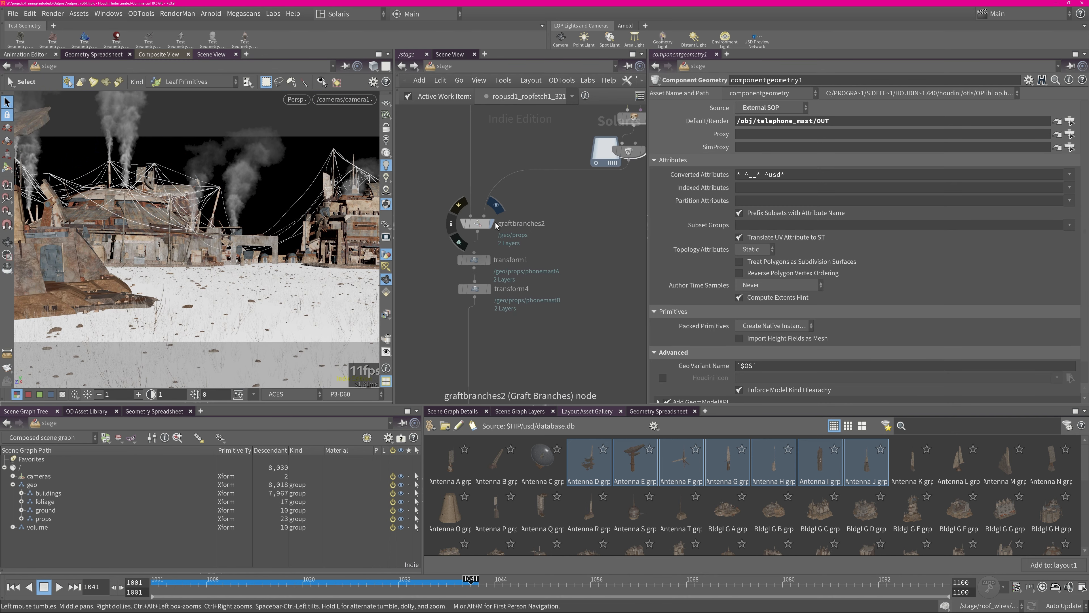
click(495, 225)
click(487, 288)
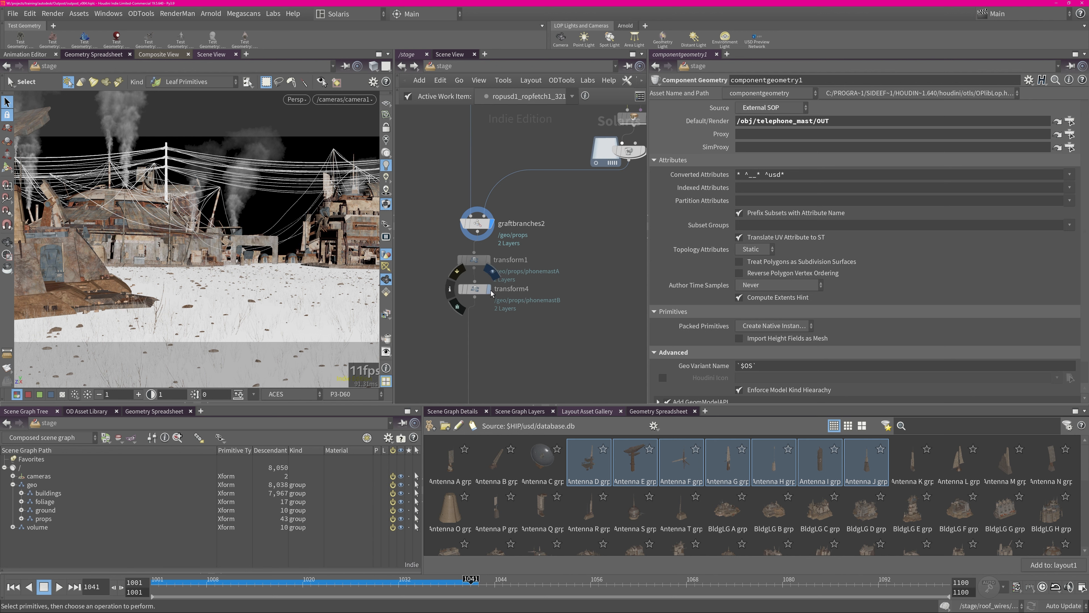
Step: Locate small_geo_stuff below the phone mast nodes and display instancer3 to view the scattered props
scroll(498, 298, down, 5)
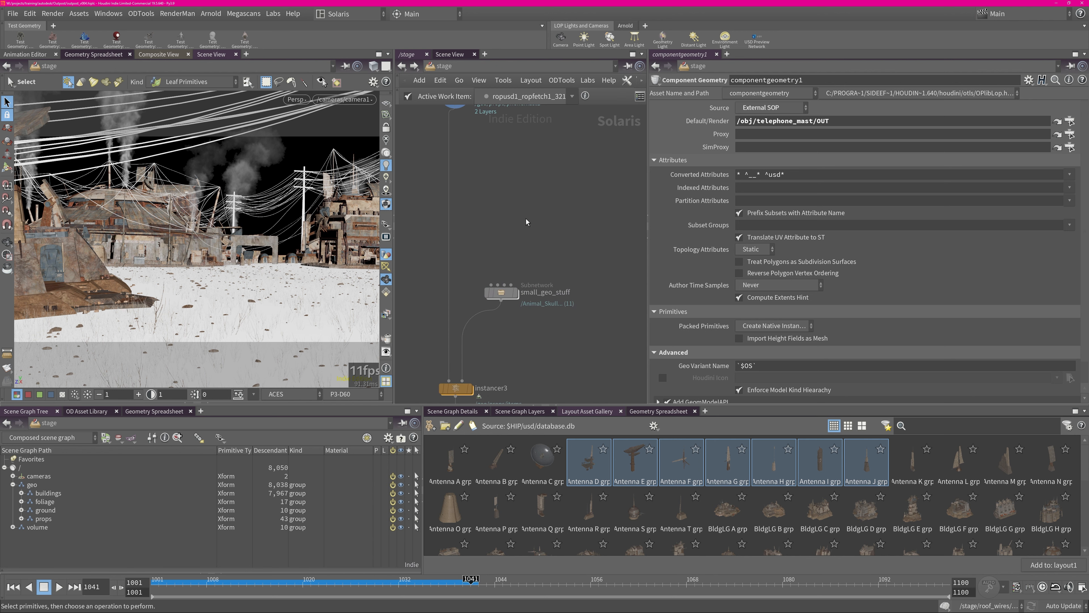
scroll(546, 287, up, 1)
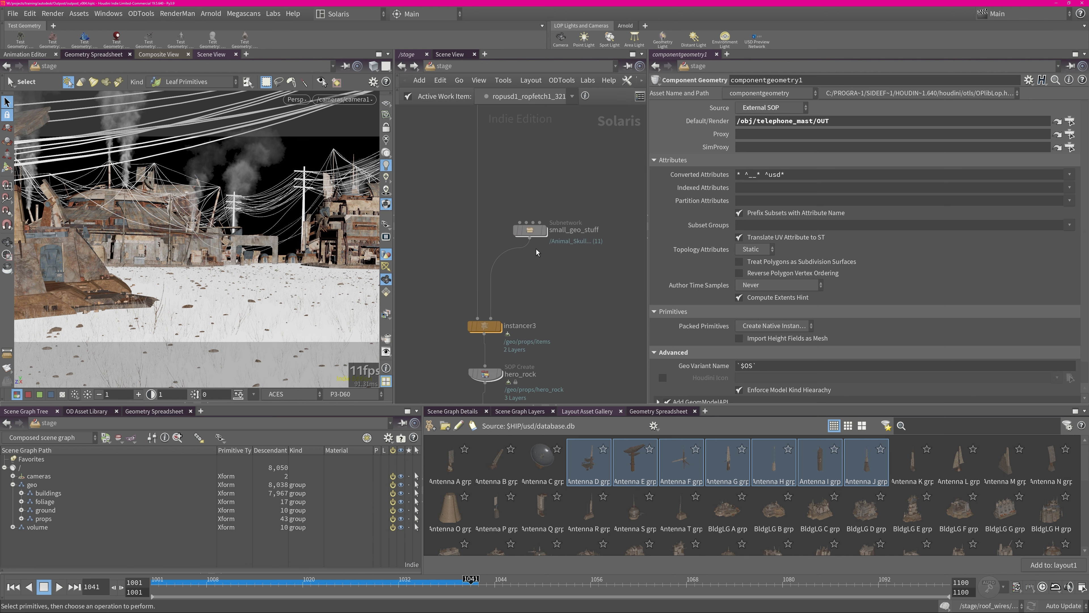
click(497, 326)
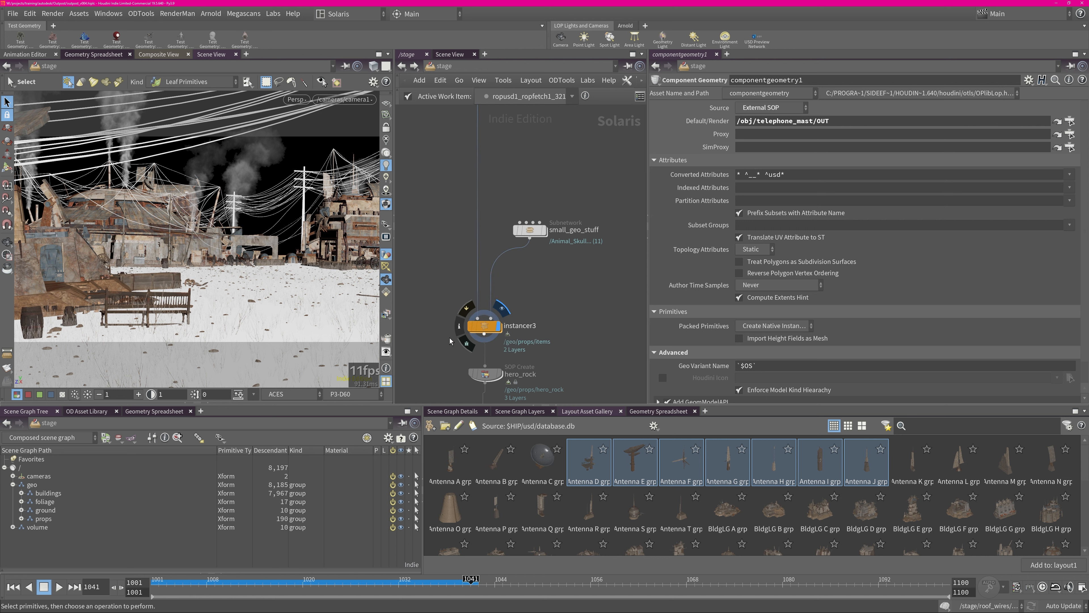
Step: Enter the small_geo_stuff subnetwork and look inside the Rusty_Metal_Can geometry network
double_click(544, 231)
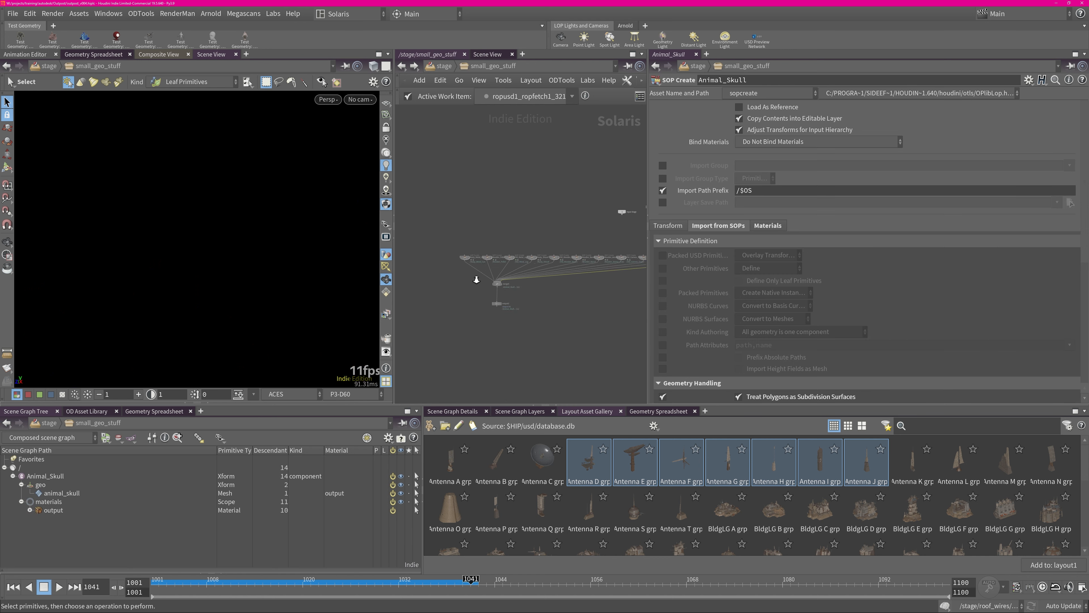
scroll(476, 279, up, 3)
double_click(471, 240)
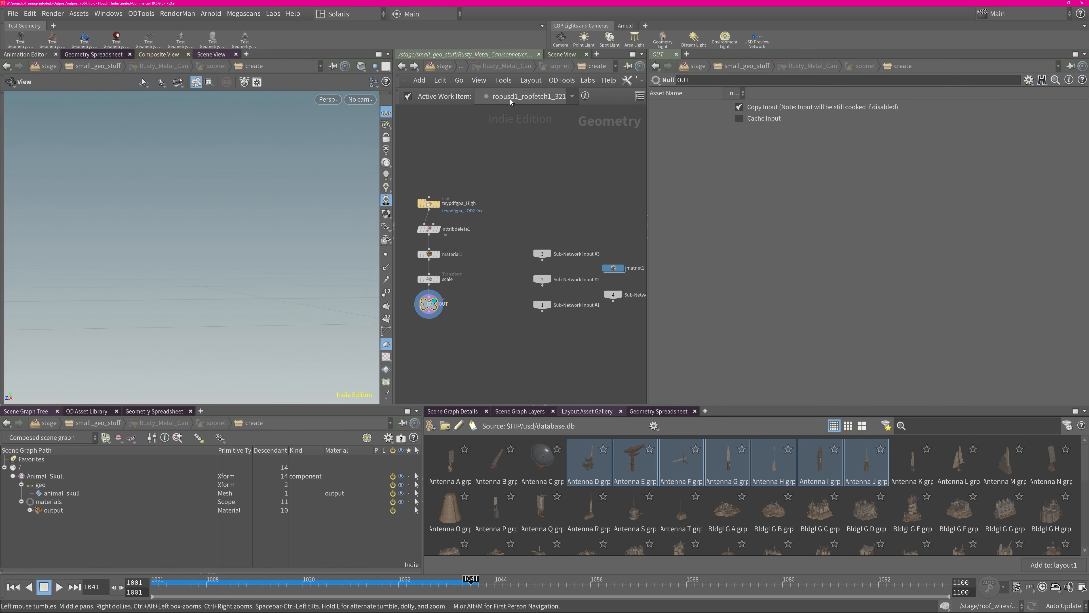
key(u)
Step: Examine the prop SOP Create nodes merged inside small_geo_stuff, and return to the stage at instancer3
middle_drag(564, 313, 428, 268)
scroll(573, 295, down, 5)
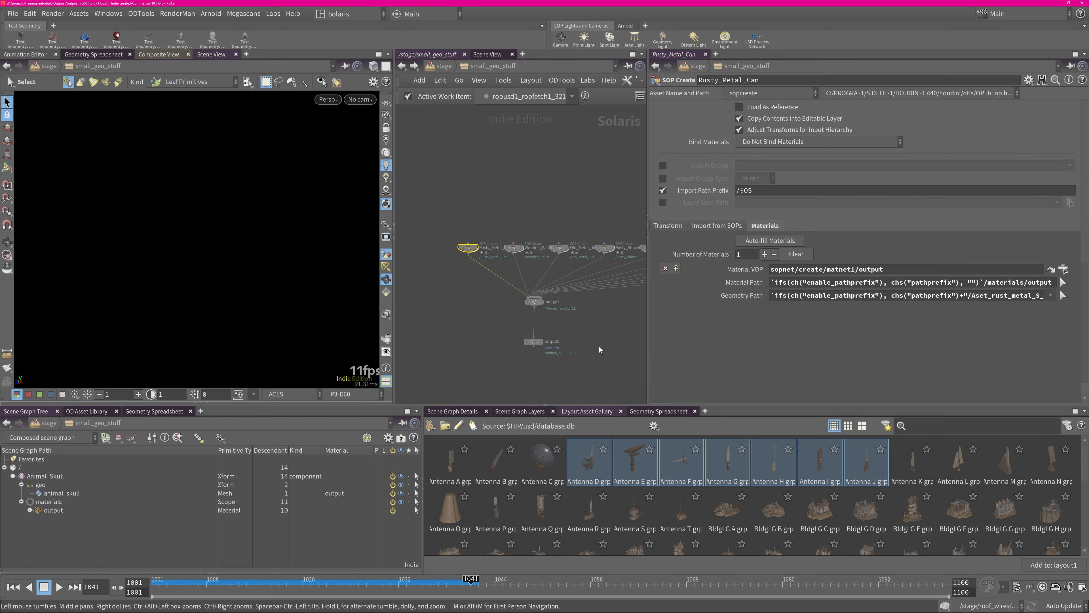
middle_drag(601, 350, 484, 312)
middle_drag(617, 312, 581, 275)
middle_drag(404, 299, 527, 317)
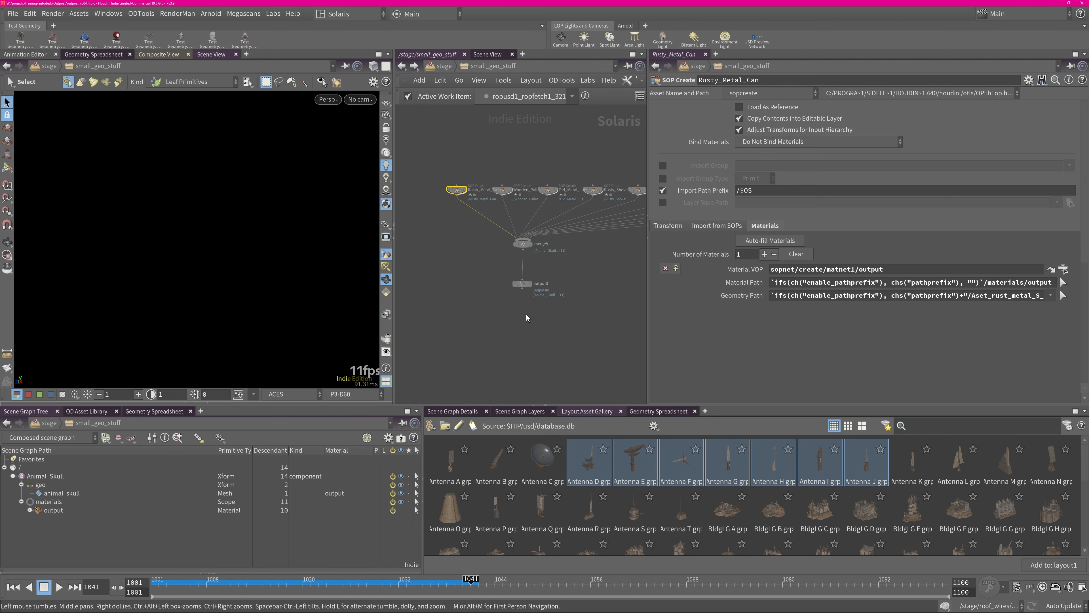
scroll(531, 315, up, 3)
key(u)
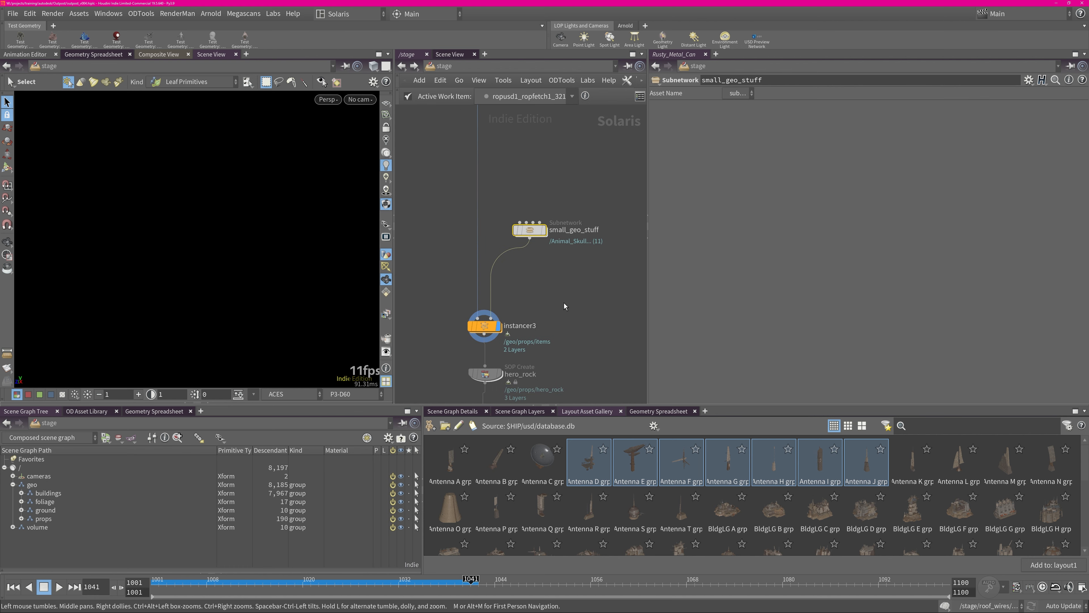
middle_drag(536, 292, 551, 217)
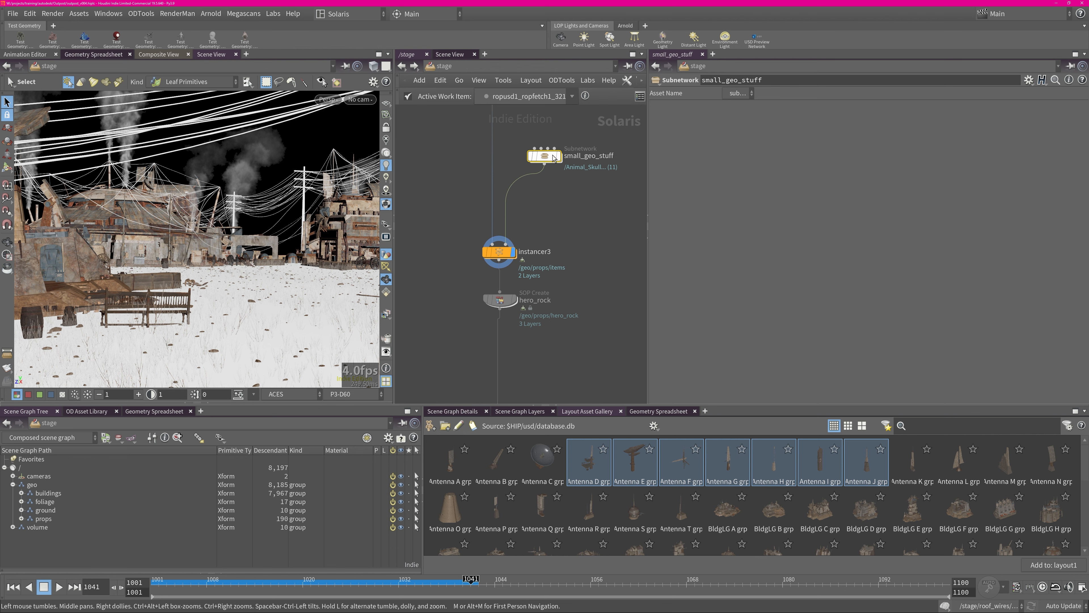
Step: Display hero_rock below instancer3 and look at the scene through camera1
drag(597, 129, 625, 166)
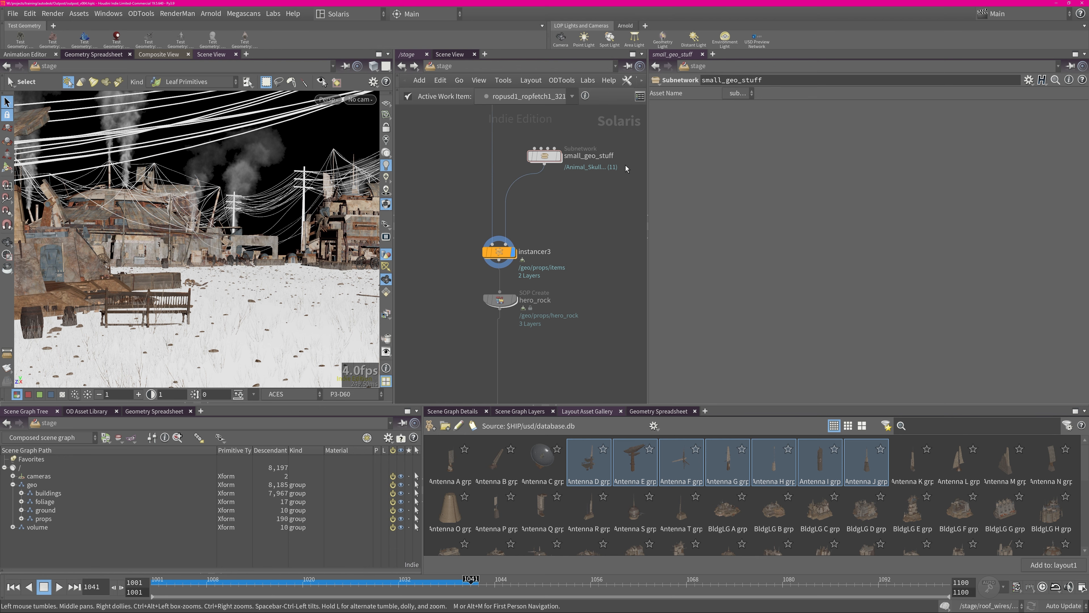
click(507, 263)
middle_drag(508, 263, 466, 160)
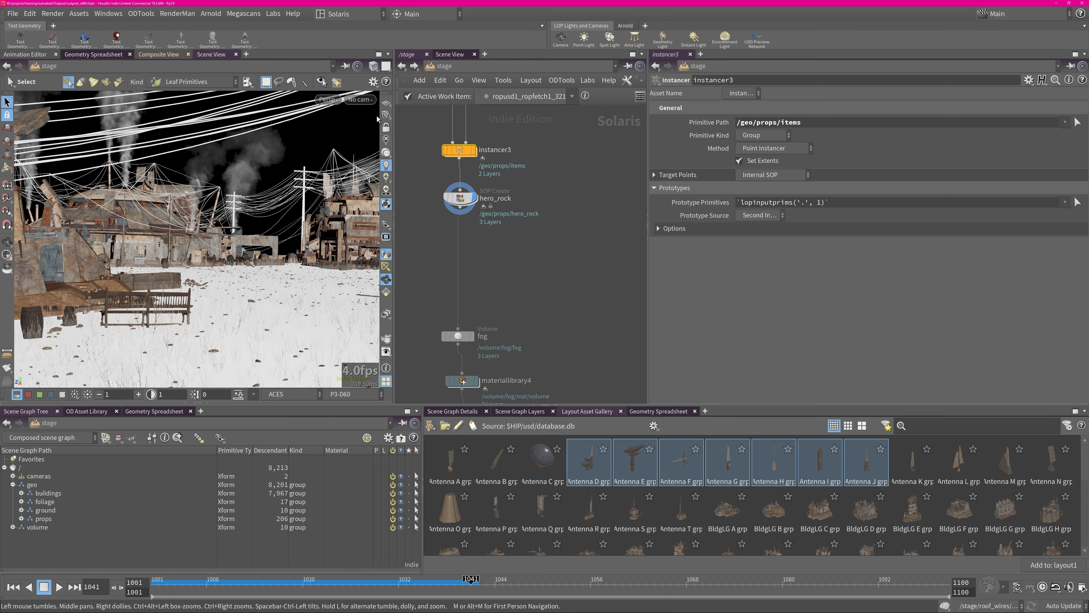
click(359, 99)
click(356, 257)
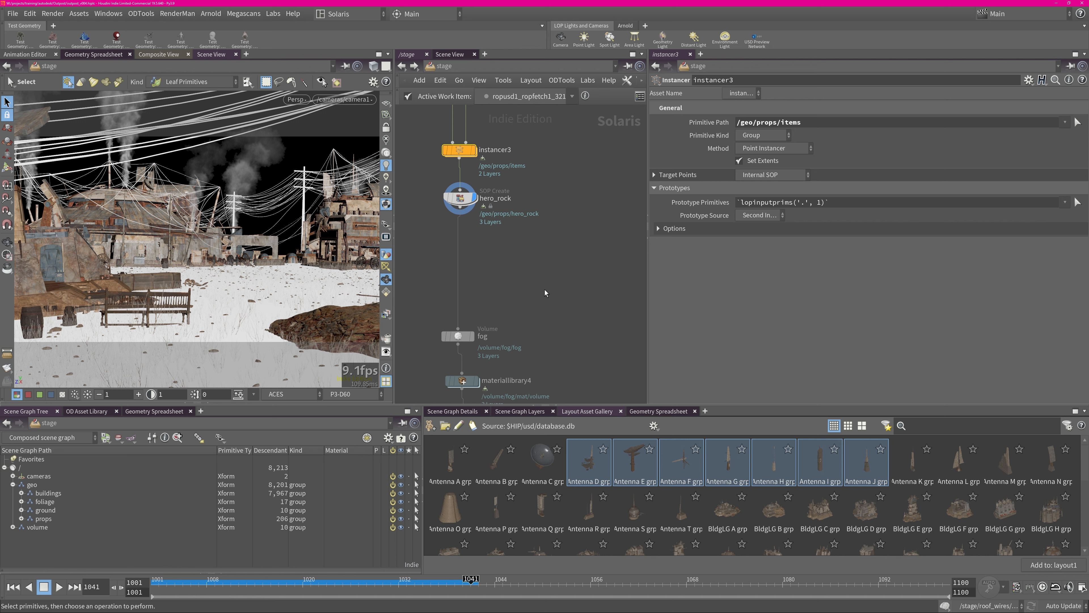
Step: Inspect the fog Volume node's VDB file settings and look over the volume material nodes beneath it
middle_drag(552, 329, 550, 213)
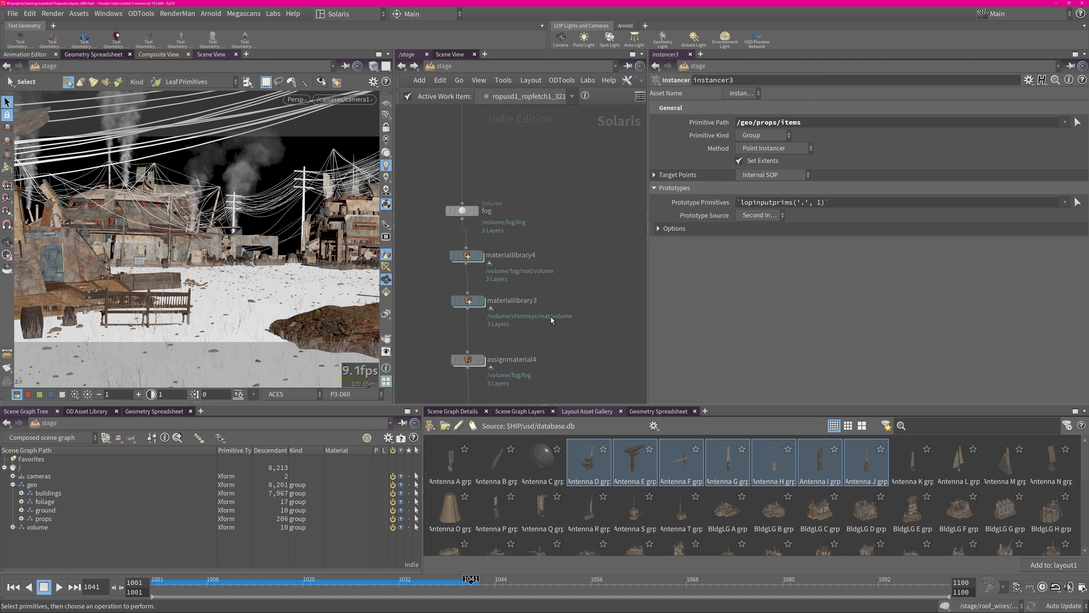
click(493, 234)
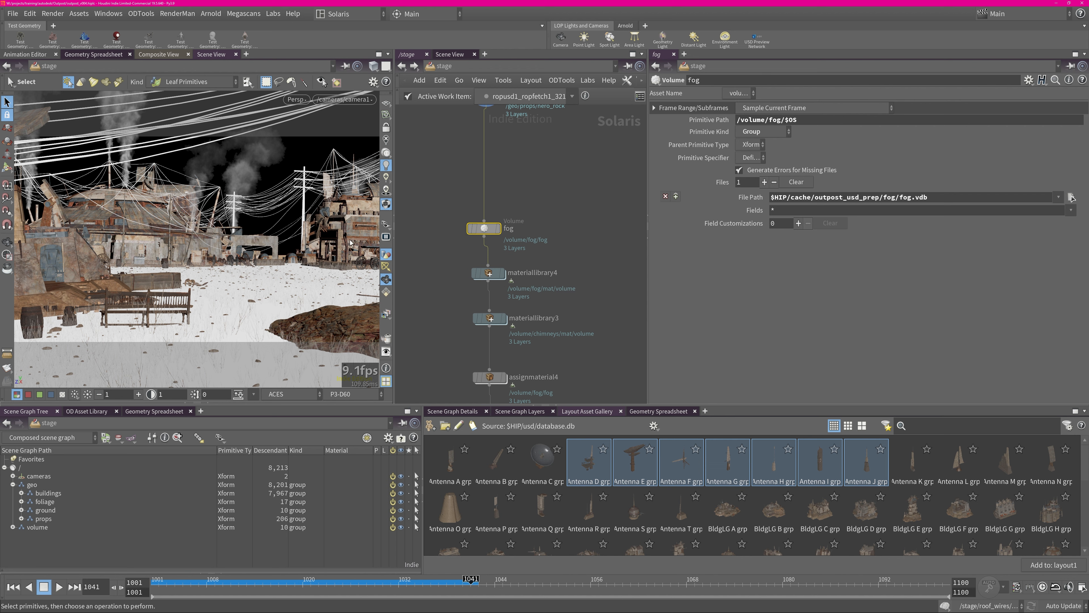
middle_drag(605, 309, 602, 266)
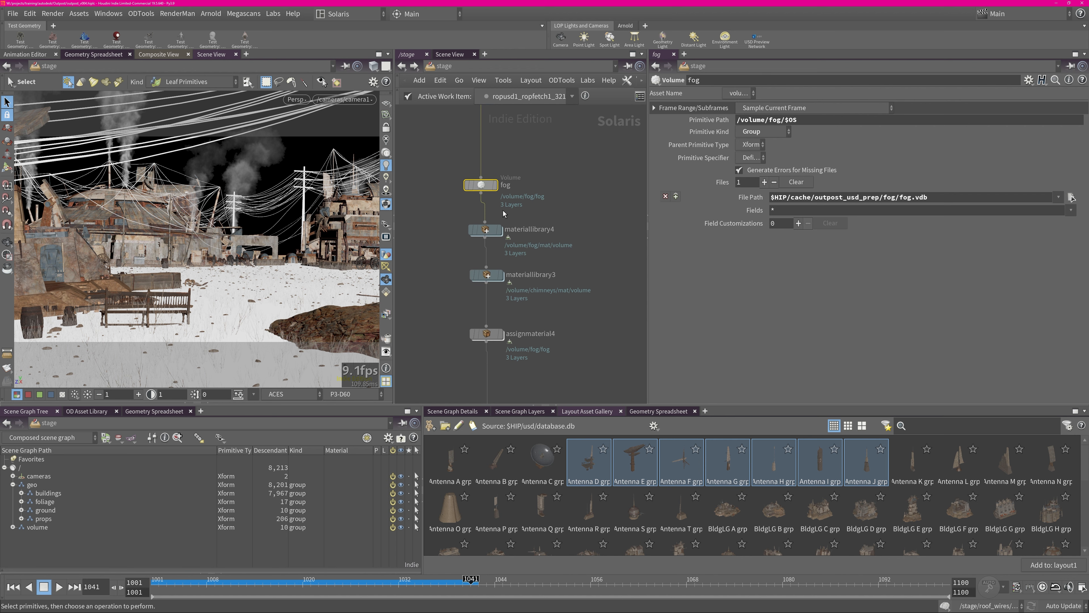
middle_drag(607, 306, 594, 243)
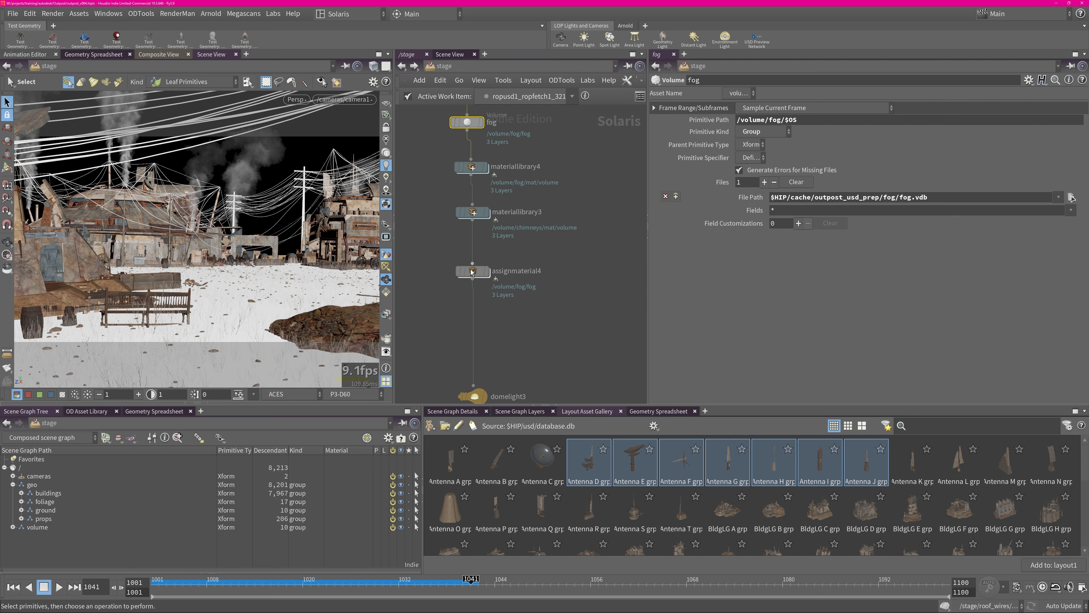
Step: Display domelight3 to view the HDRI-lit scene, briefly deactivating the volume primitives in the scene graph and restoring them
middle_drag(536, 339, 520, 207)
middle_drag(539, 273, 569, 176)
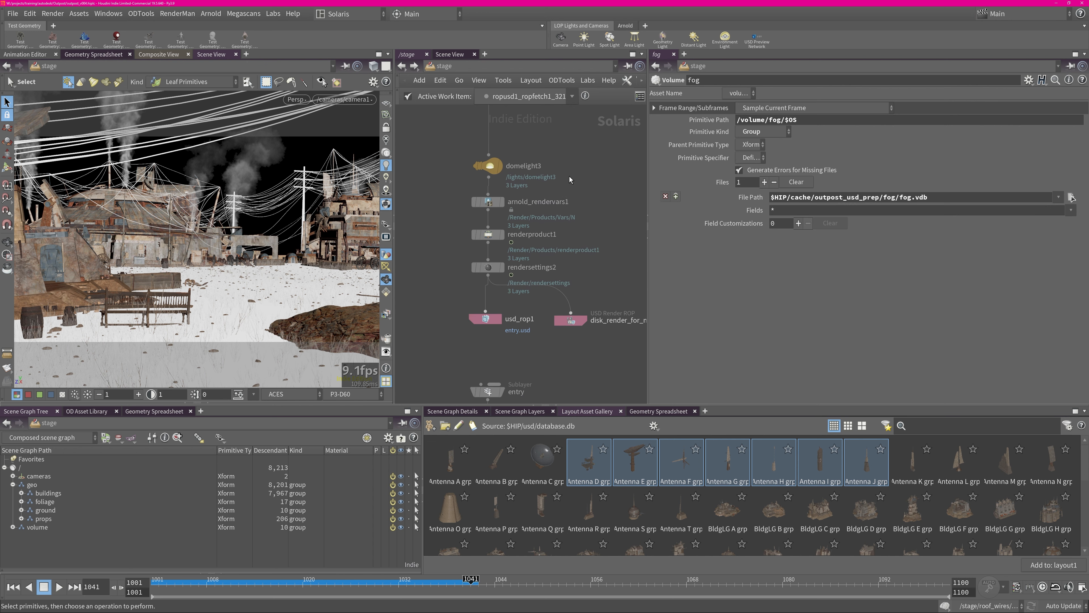
click(498, 170)
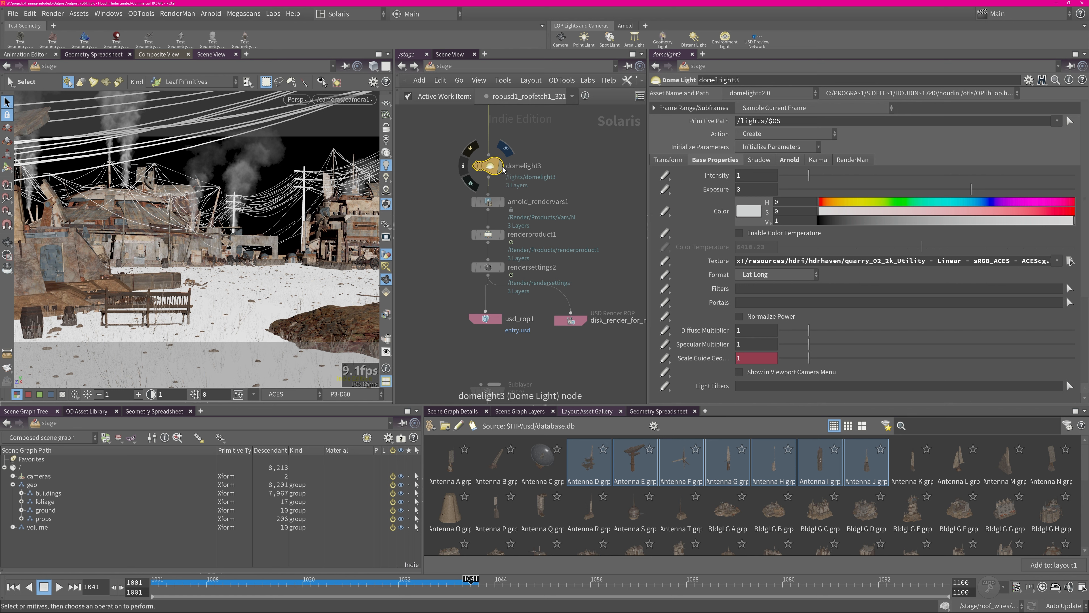
click(502, 168)
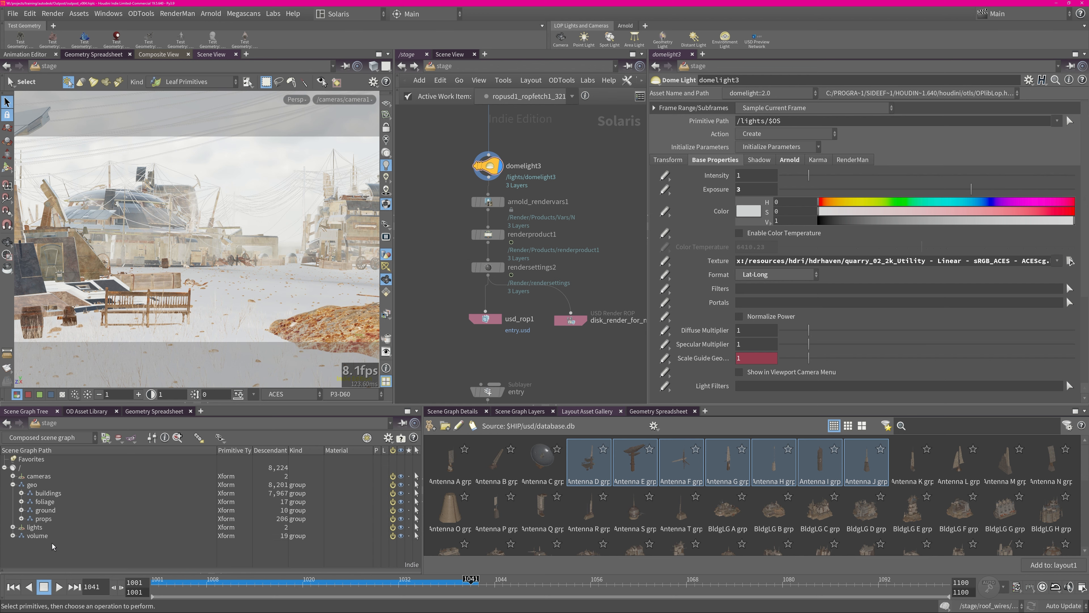
click(393, 535)
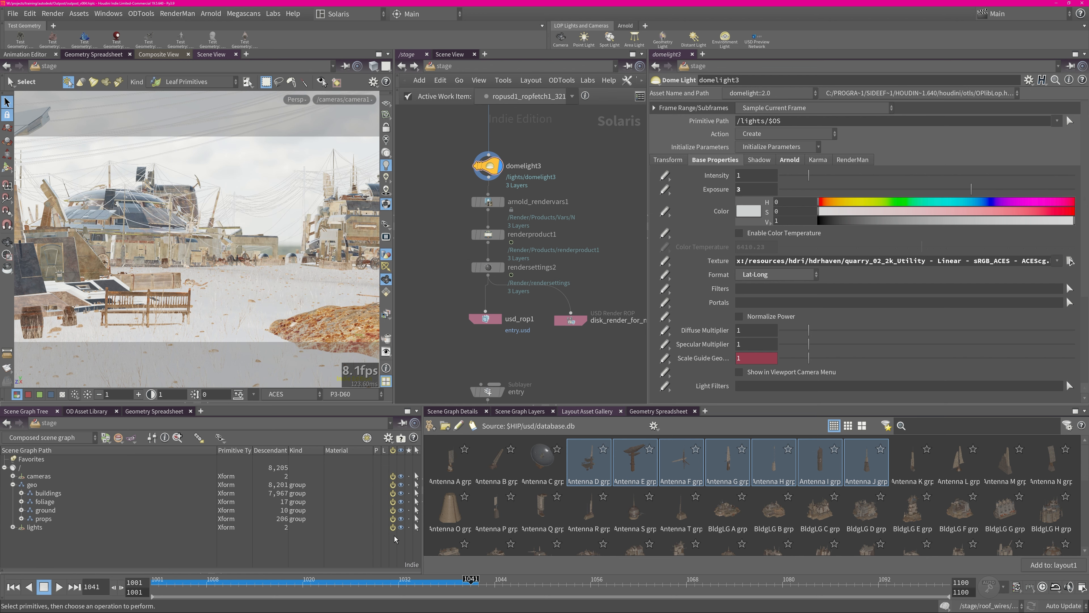
key(ctrl+z)
Step: Review the AOVs in arnold_rendervars1, the output path in renderproduct1 and its Arnold driver options
click(495, 205)
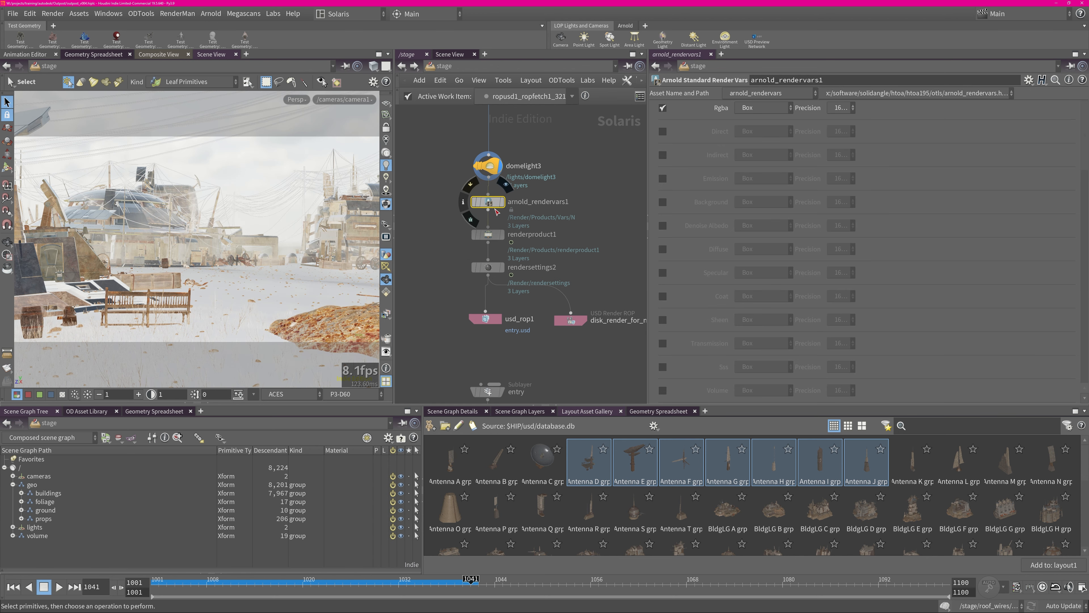
scroll(1082, 152, down, 10)
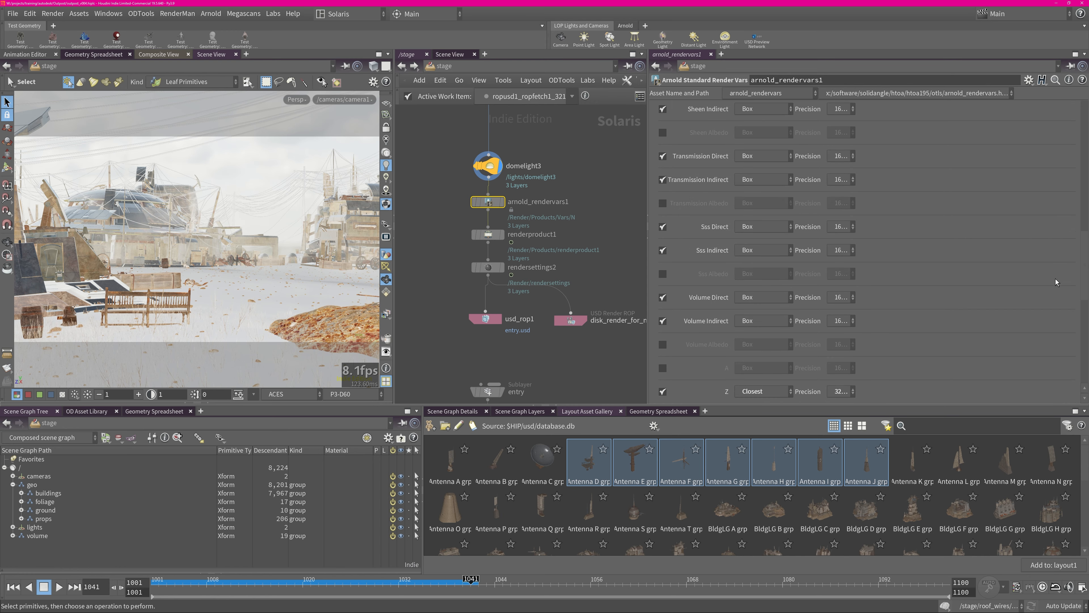
scroll(1072, 219, down, 7)
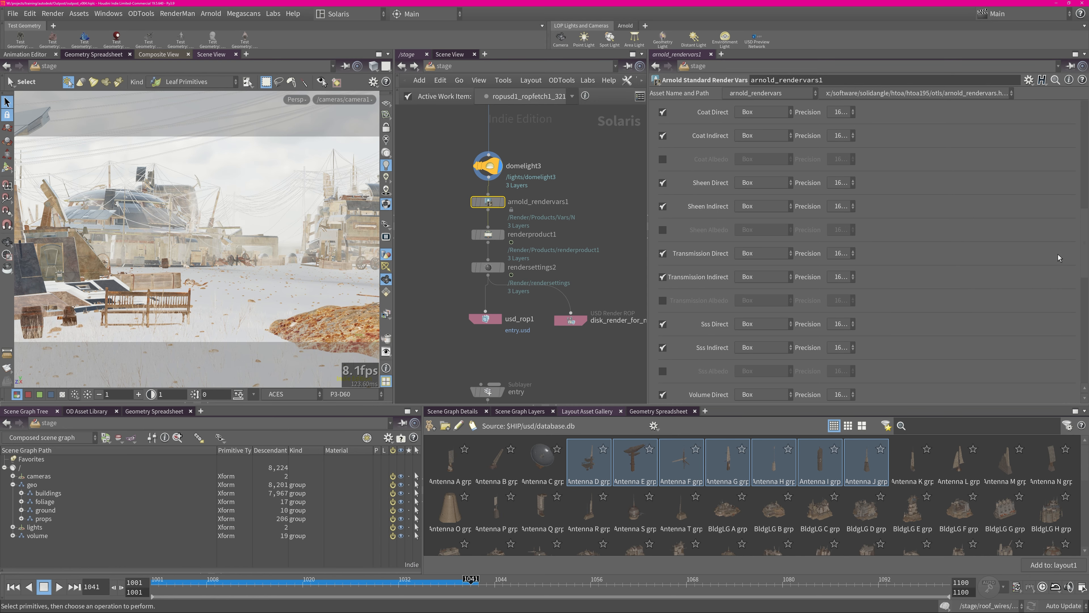
scroll(840, 237, down, 1)
click(487, 234)
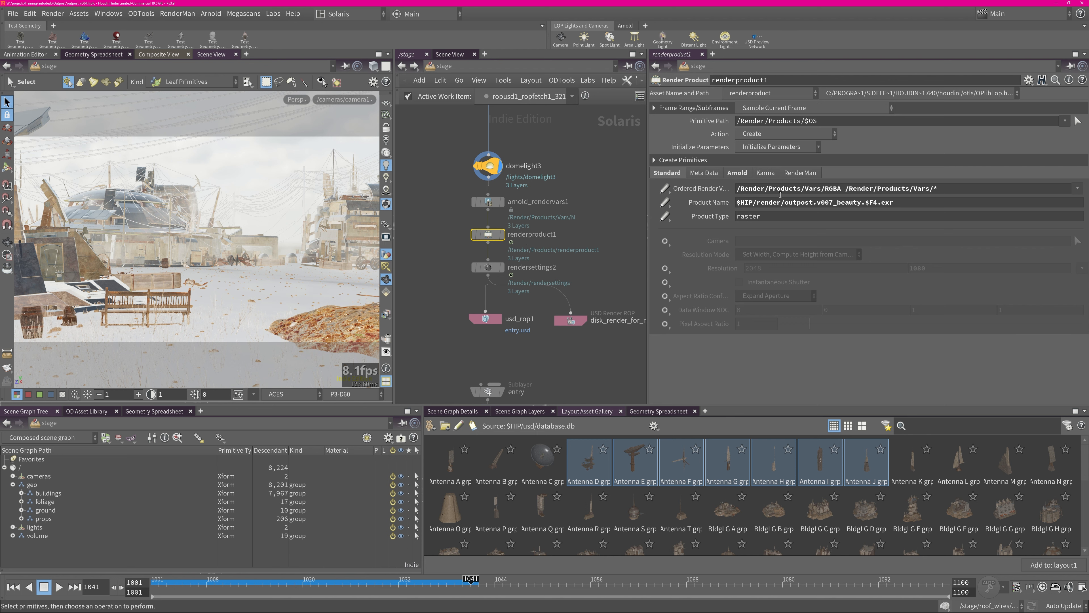
click(738, 173)
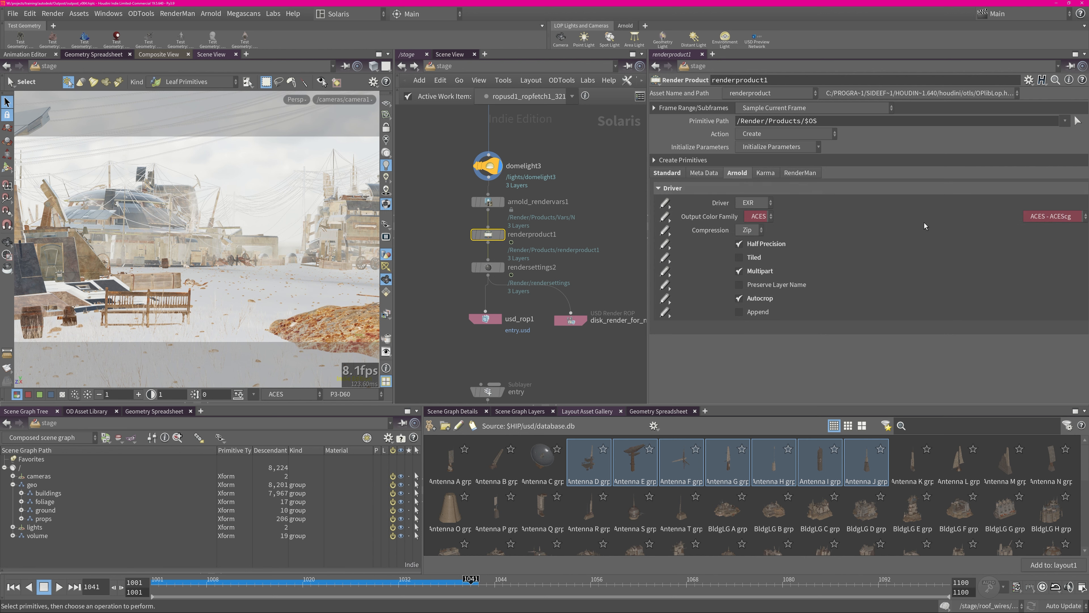
Step: Open the Arnold sampling settings of rendersettings2 and enable adaptive sampling
drag(445, 278, 510, 265)
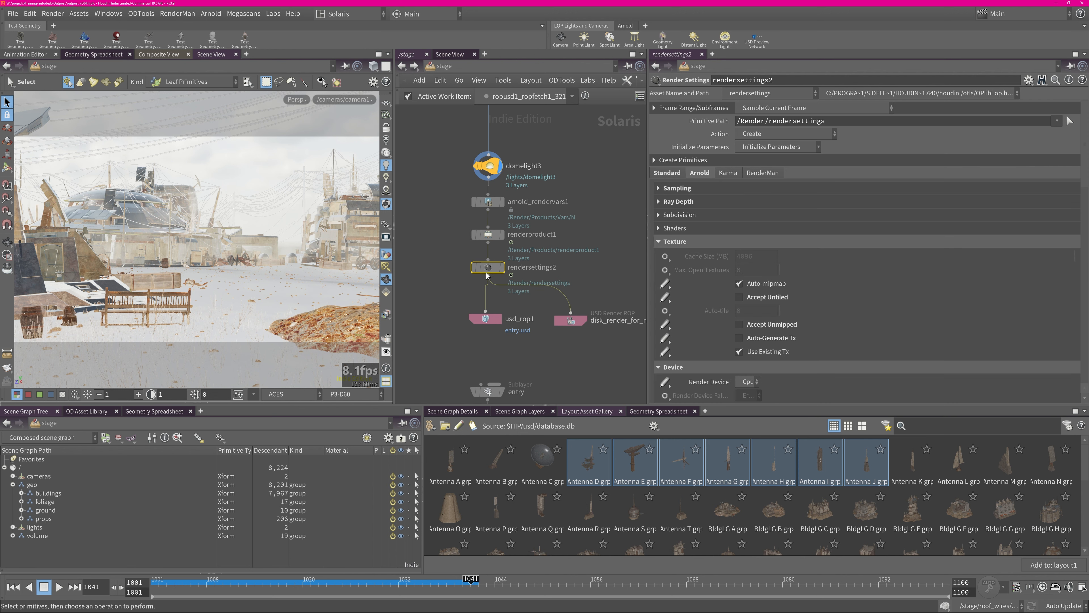
click(668, 172)
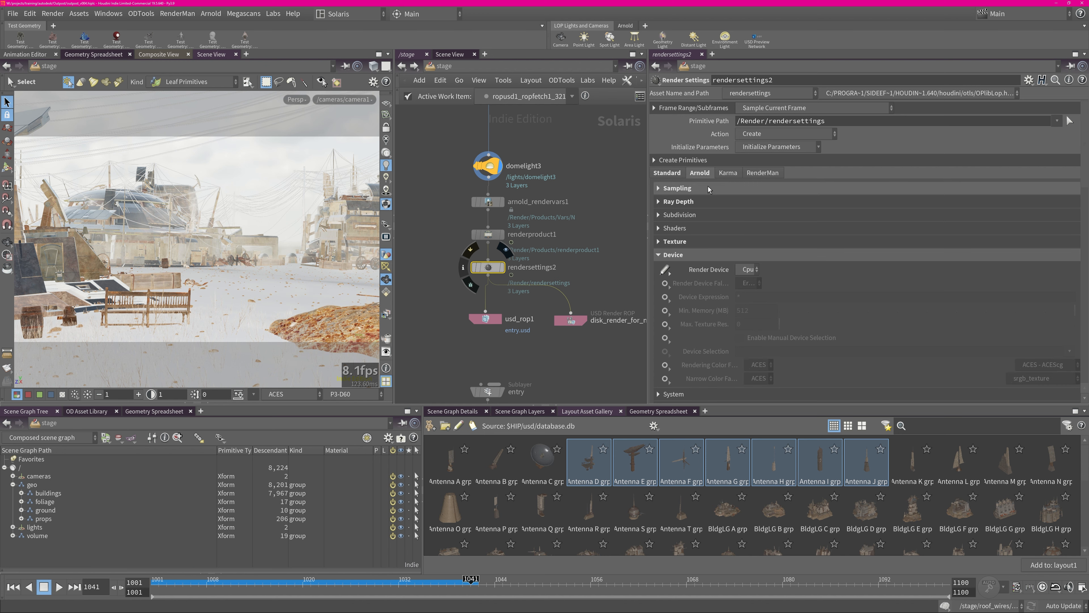
click(699, 173)
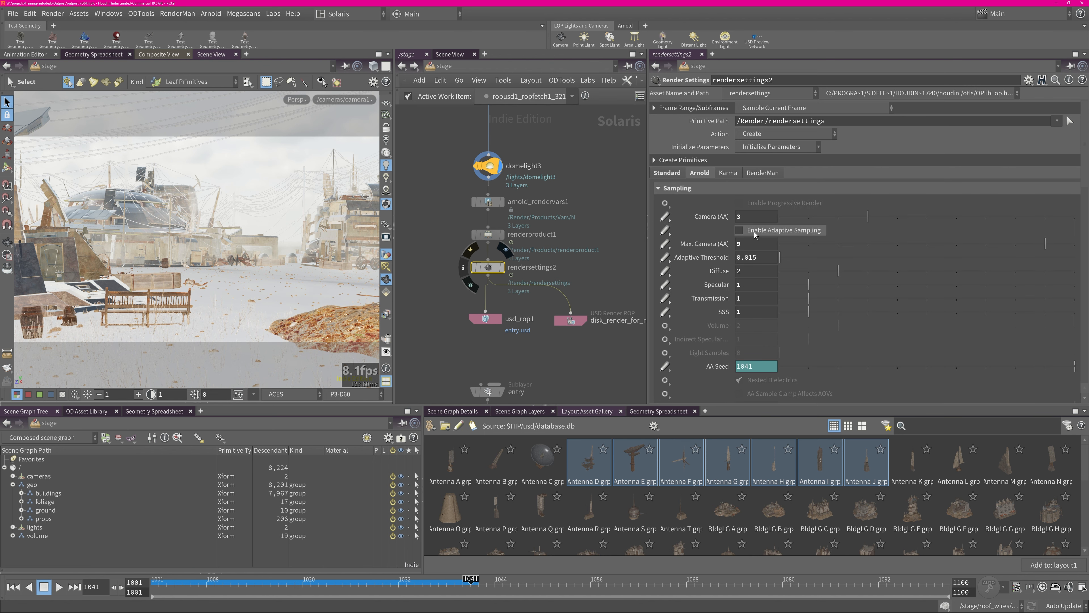
click(770, 231)
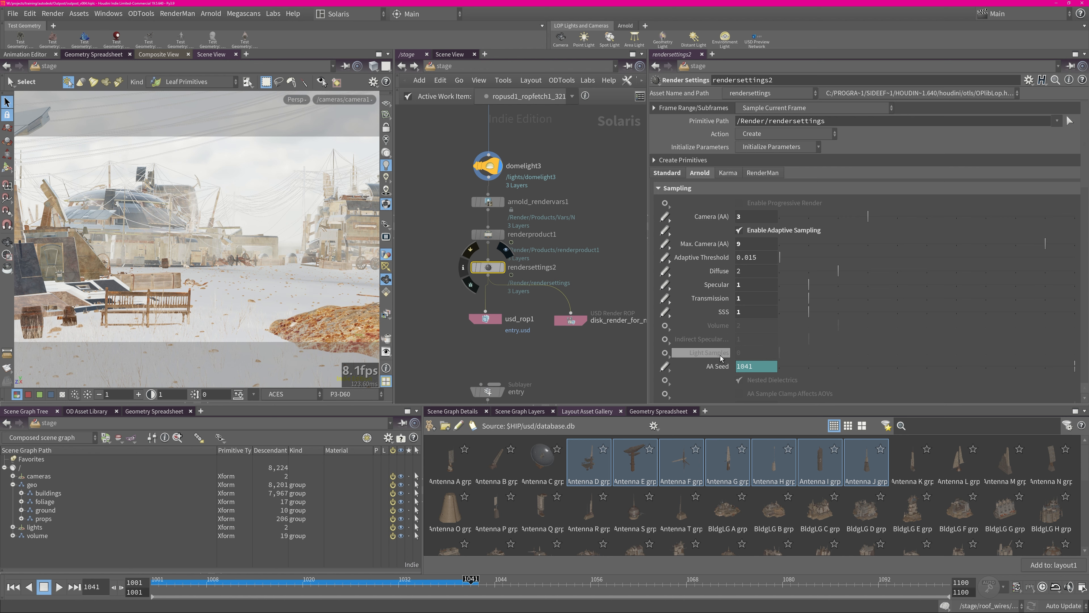
Step: Inspect the usd_rop1 export settings and the neighbouring disk_render_for_nuke node
middle_drag(520, 343, 502, 295)
click(470, 271)
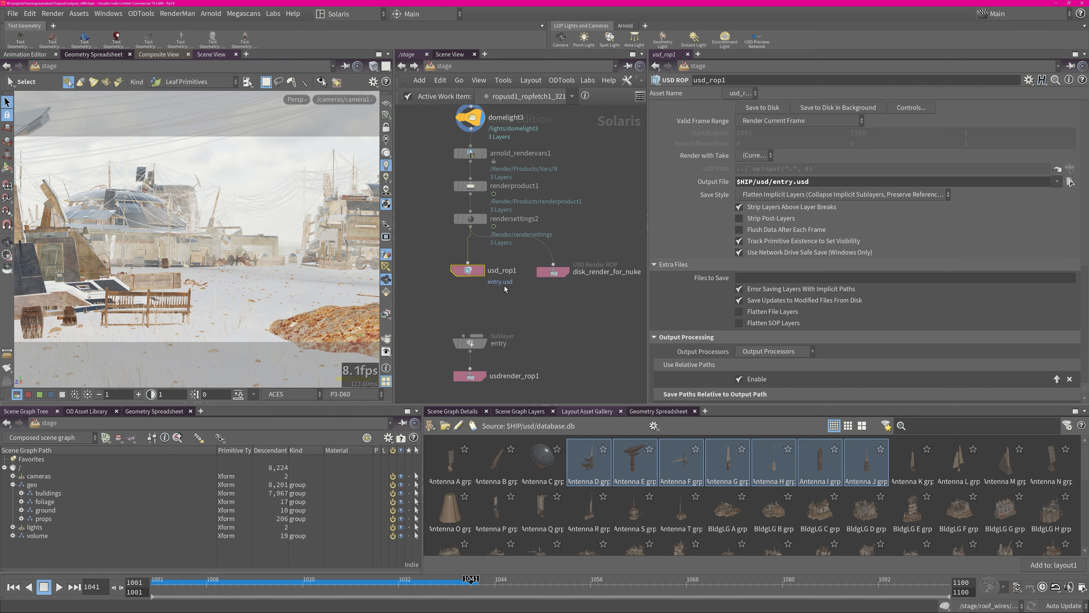
middle_drag(508, 309, 475, 287)
click(520, 250)
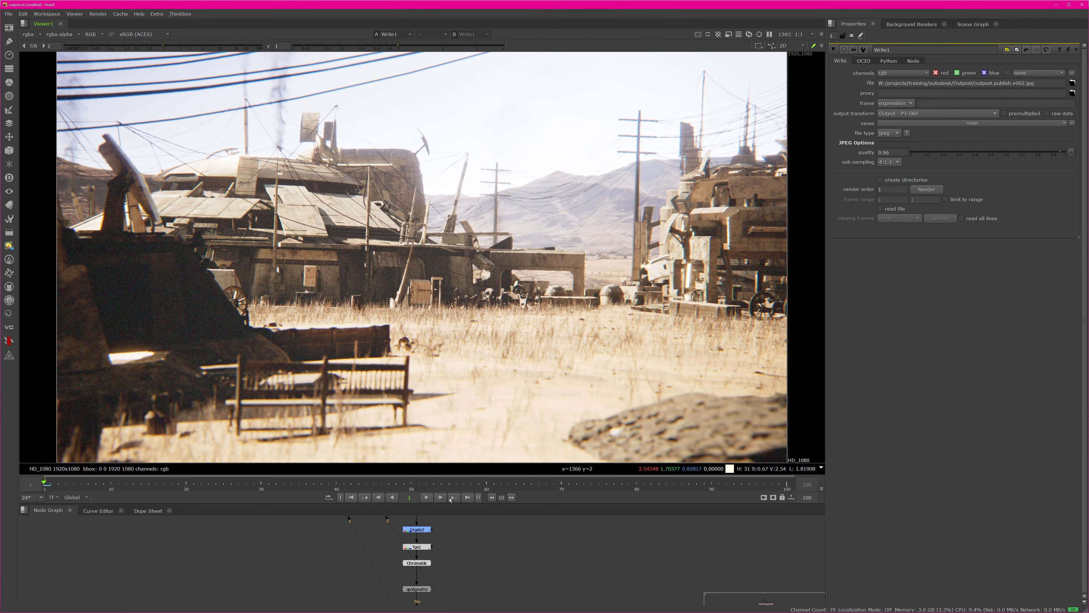
Step: Switch to Nuke, enlarge the node graph and view the uncorrected render at the Dot above HueCorrect1
drag(455, 504, 468, 301)
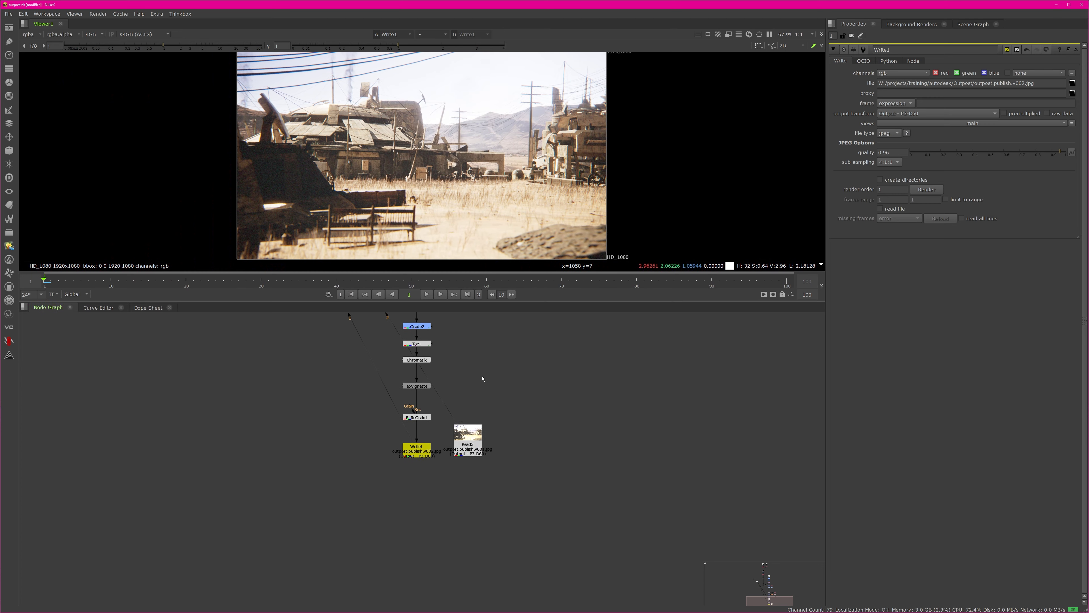
middle_drag(481, 377, 474, 484)
scroll(484, 439, down, 7)
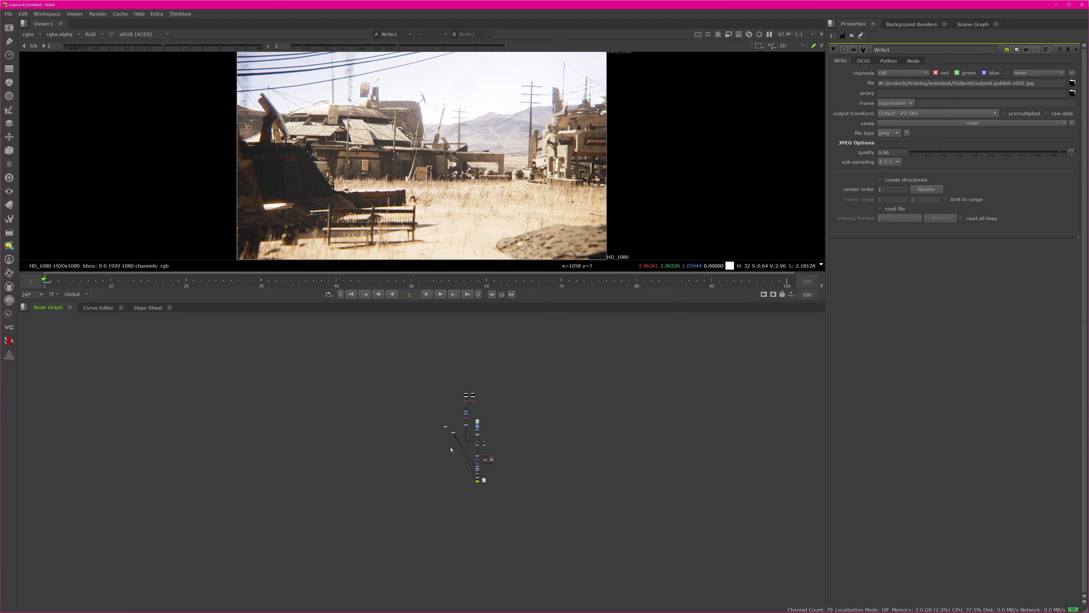
scroll(486, 443, up, 5)
scroll(486, 444, up, 4)
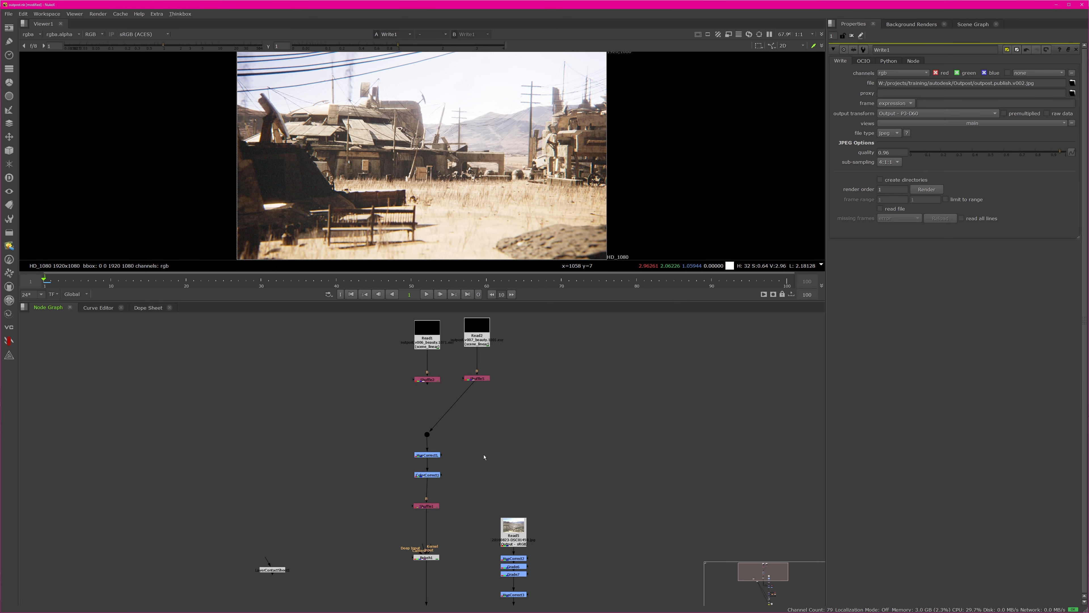
middle_drag(459, 477, 479, 409)
scroll(478, 409, up, 3)
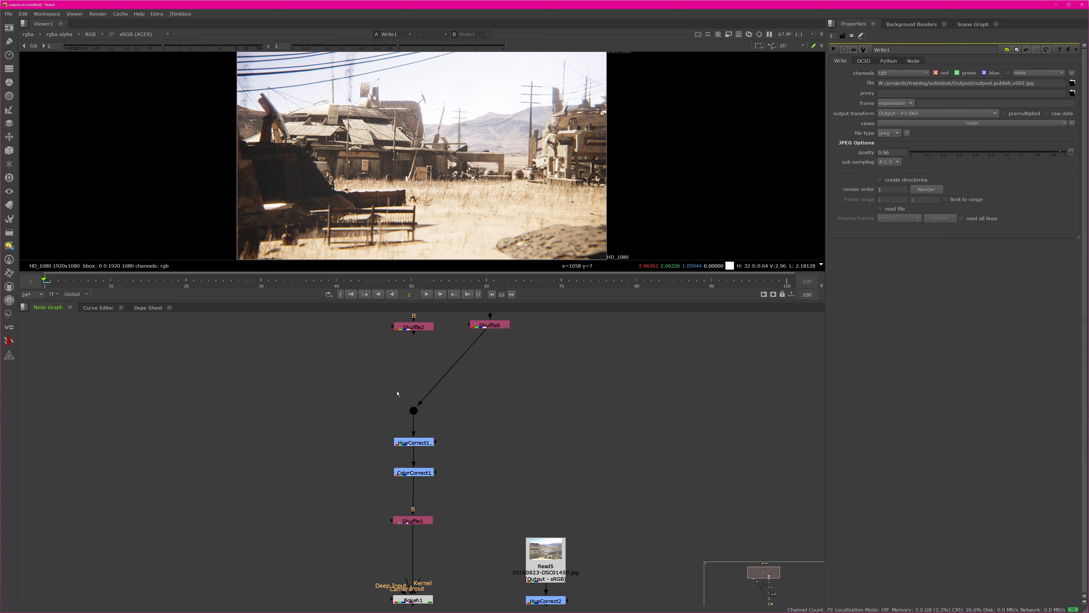
click(412, 410)
key(1)
middle_drag(452, 139, 478, 130)
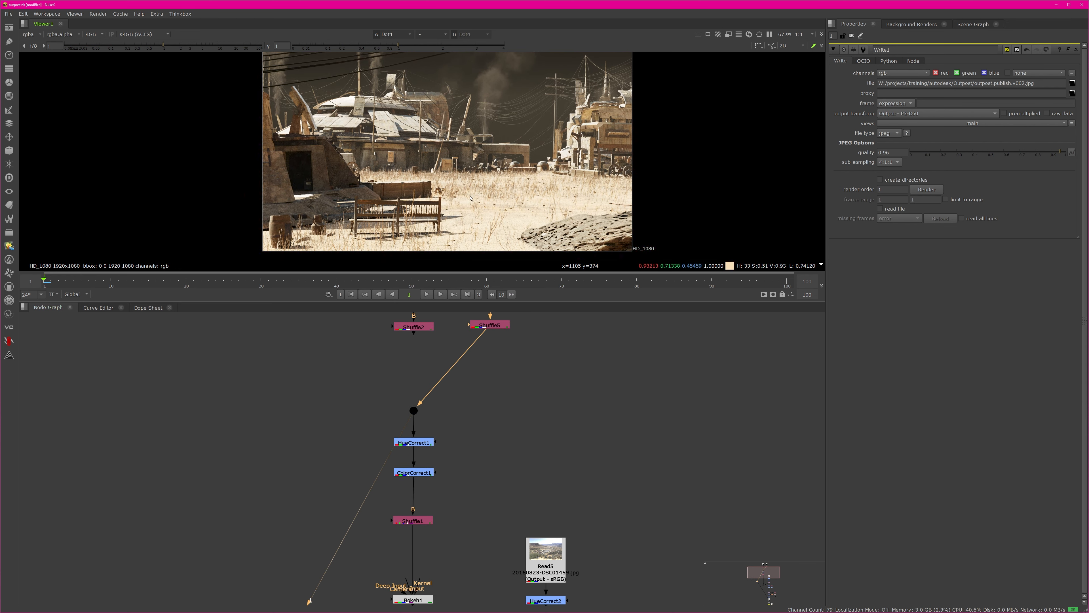
Step: Enlarge the viewer and view HueCorrect1, toggling the node off and on to compare its effect
drag(445, 301, 455, 427)
middle_drag(468, 470, 497, 409)
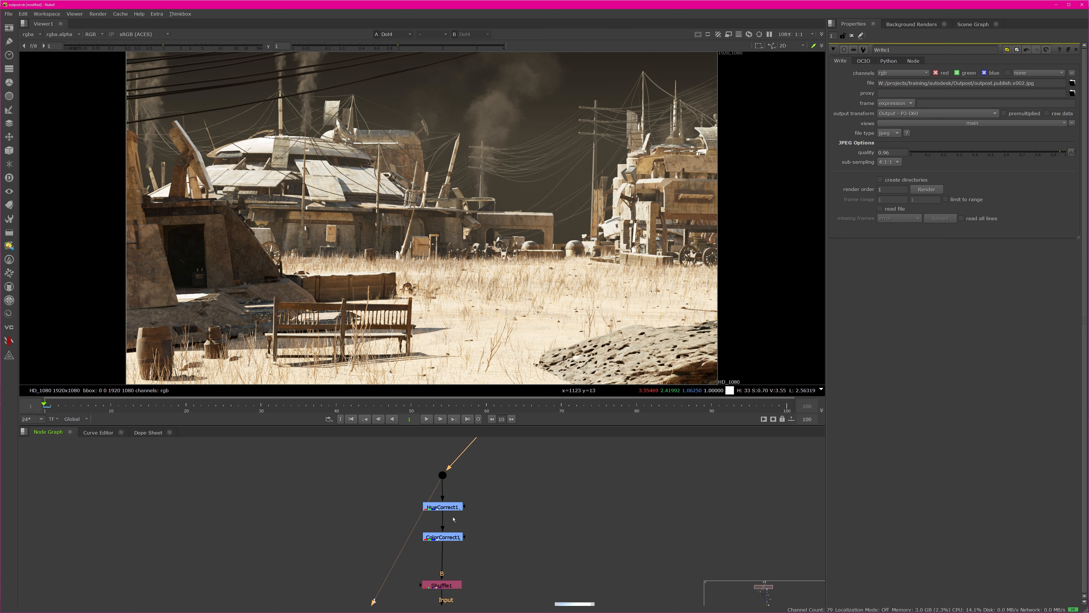
click(449, 509)
key(1)
click(447, 507)
key(d)
key(d)
key(d)
key(d)
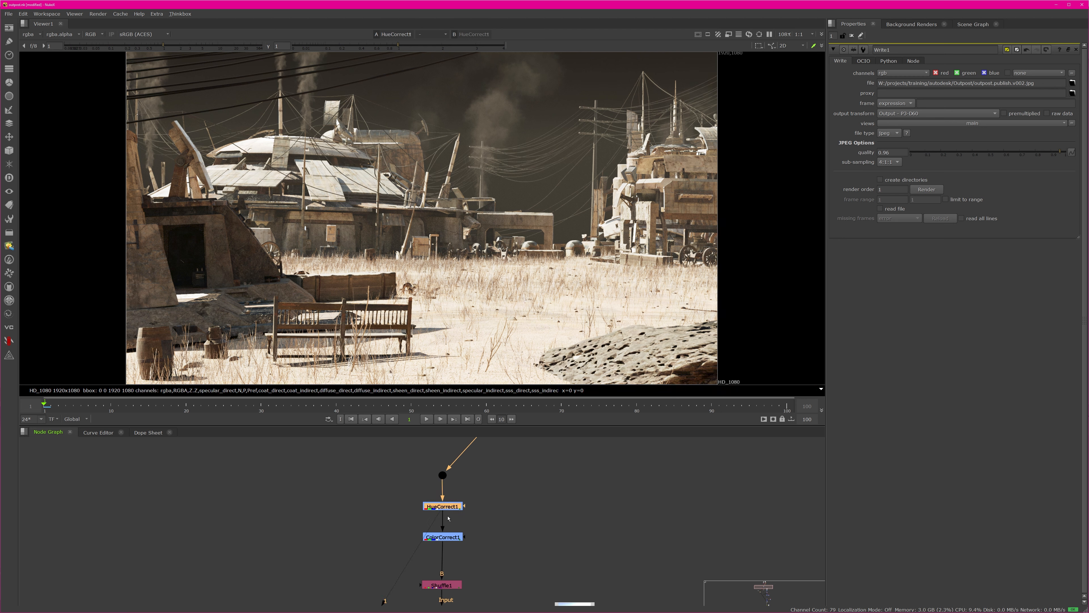
Step: View the ColorCorrect1 result and open Shuffle1 to examine its Z to depth channel routing
click(444, 542)
key(1)
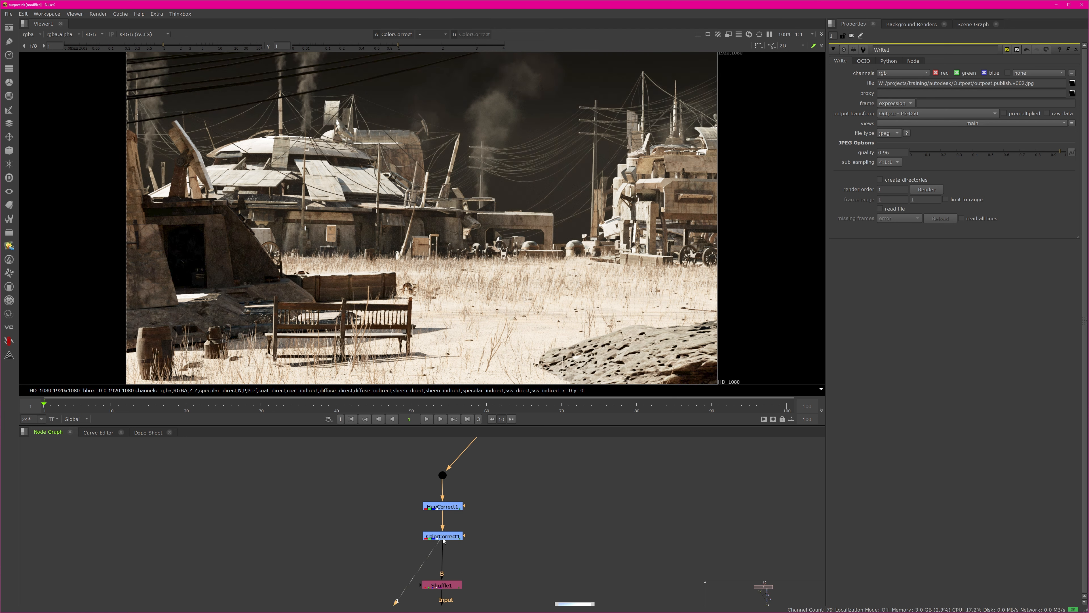
middle_drag(444, 541, 456, 468)
click(448, 515)
key(1)
double_click(445, 457)
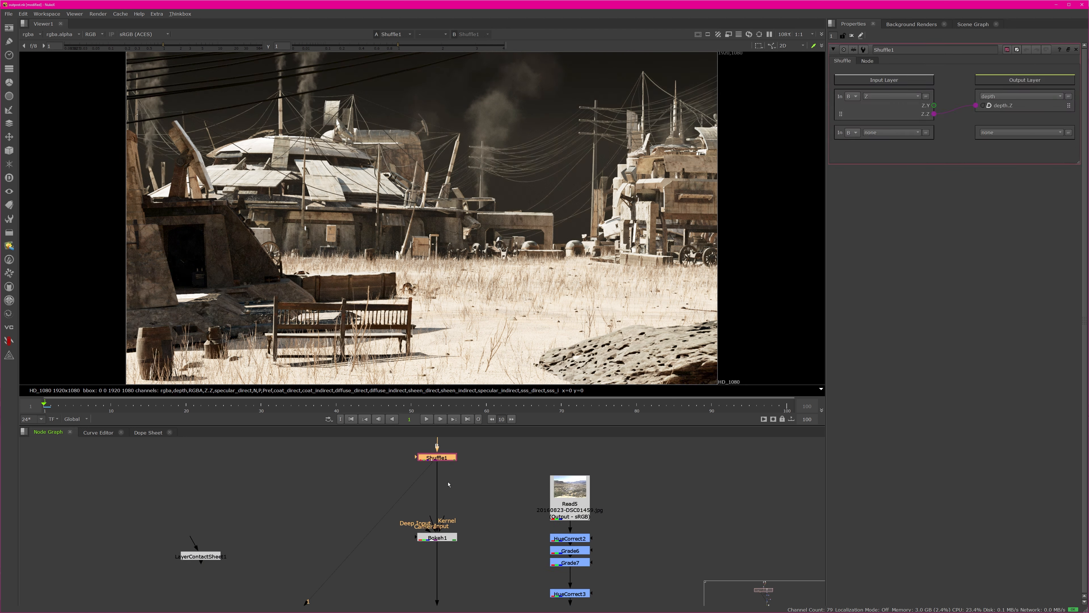
Step: View the Bokeh1 output to examine the depth-of-field blur on the render
middle_drag(464, 511, 459, 496)
click(446, 522)
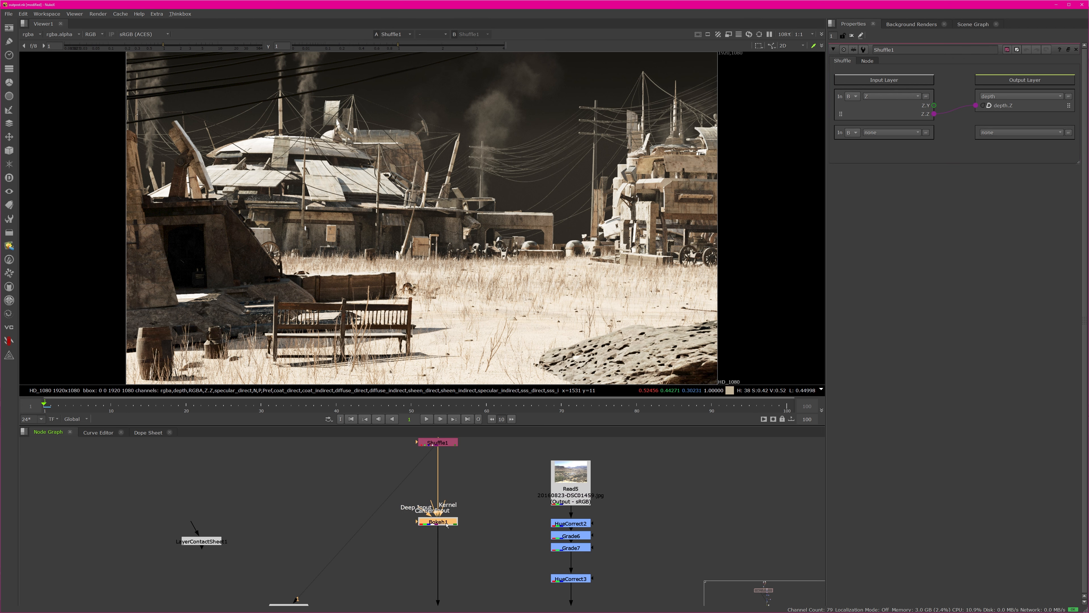
key(1)
click(445, 530)
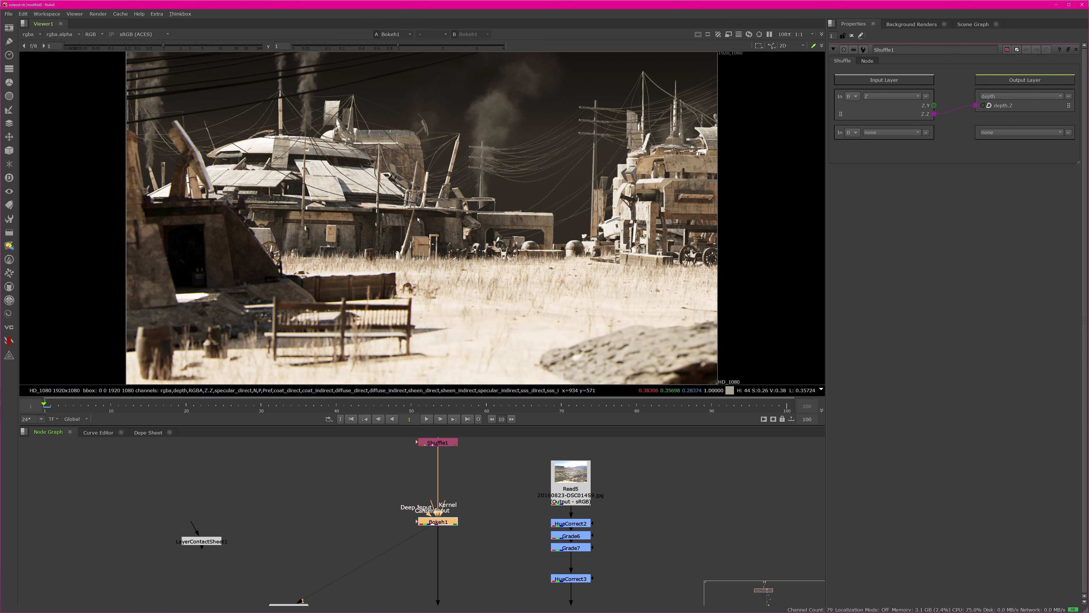
Step: View the LightWrapPro output further down the comp to examine the light wrap around the wires and smoke
middle_drag(486, 589, 451, 440)
click(405, 568)
key(1)
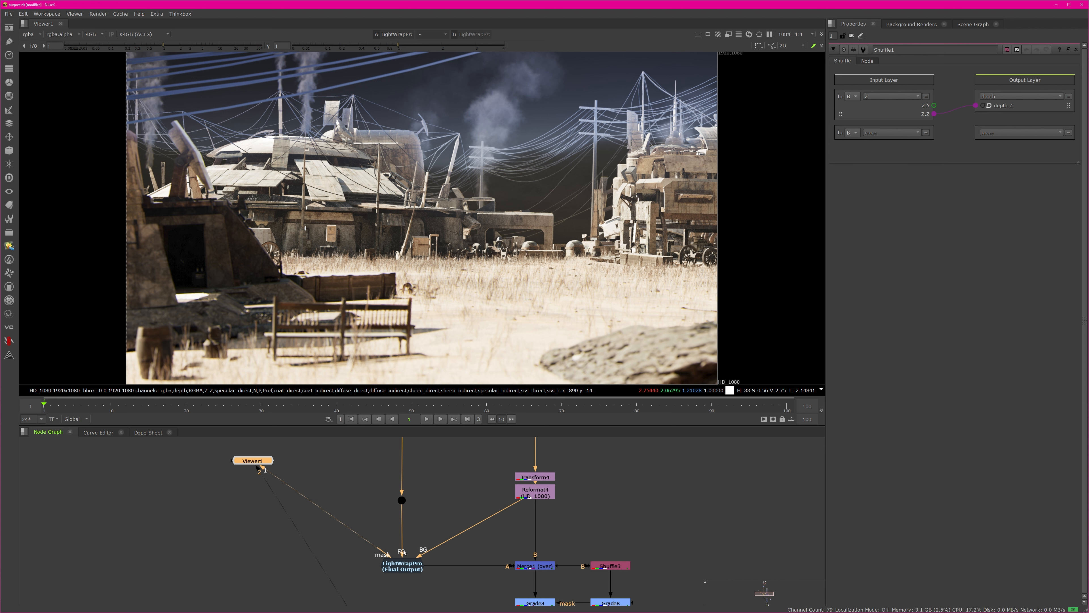
Step: Return to the background branch beside Bokeh1 and view the Read5 landscape photograph
middle_drag(450, 509, 376, 590)
middle_drag(414, 499, 403, 567)
click(439, 496)
key(1)
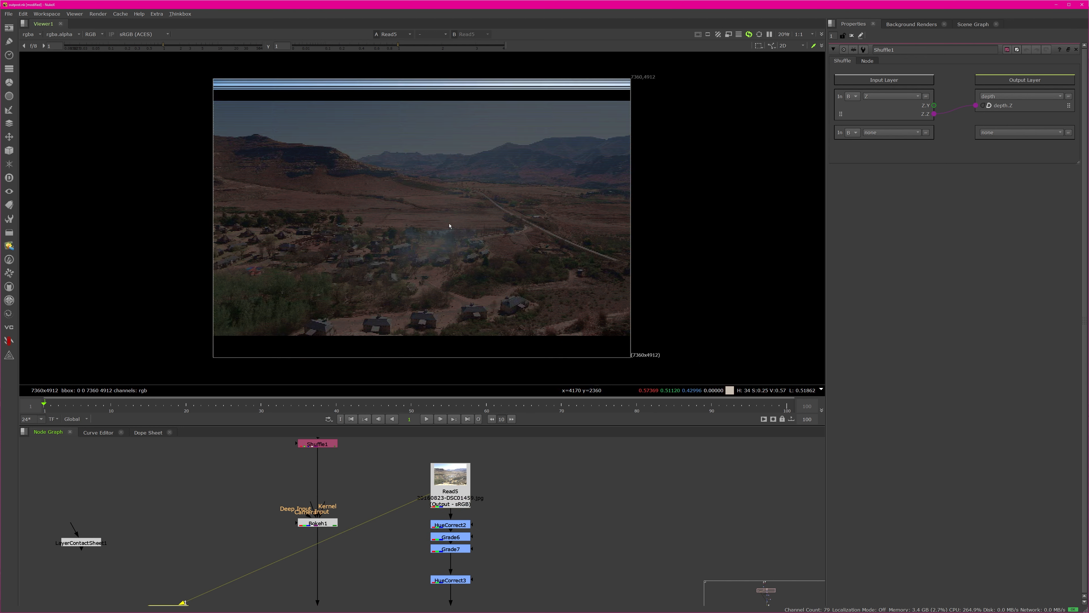
Step: View the Grade7 and HueCorrect3 outputs to examine the colour correction of the landscape photograph
click(456, 552)
key(1)
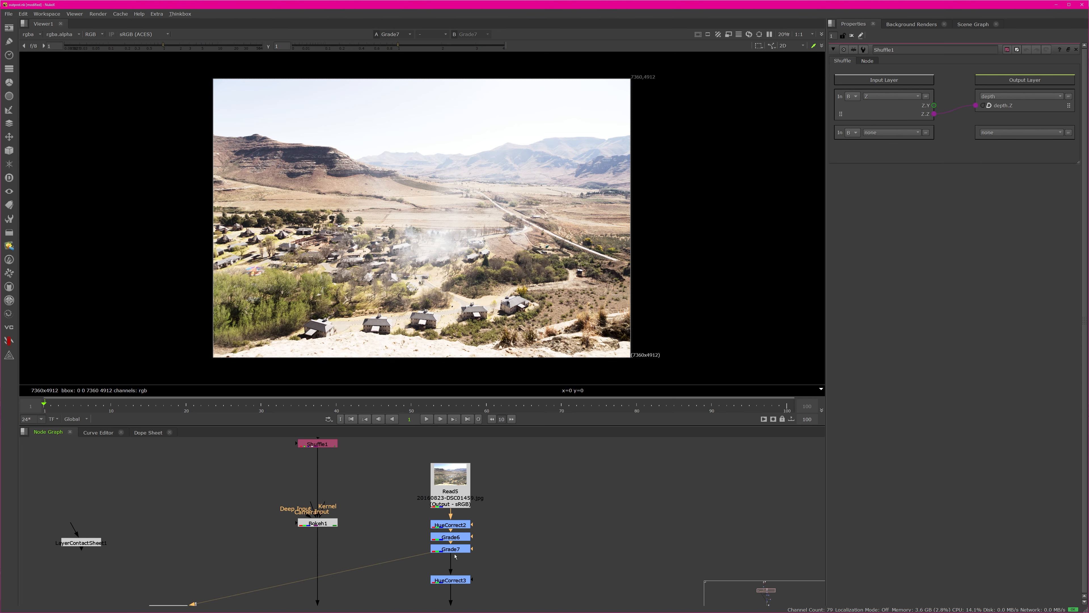
middle_drag(469, 568, 473, 529)
click(454, 540)
key(1)
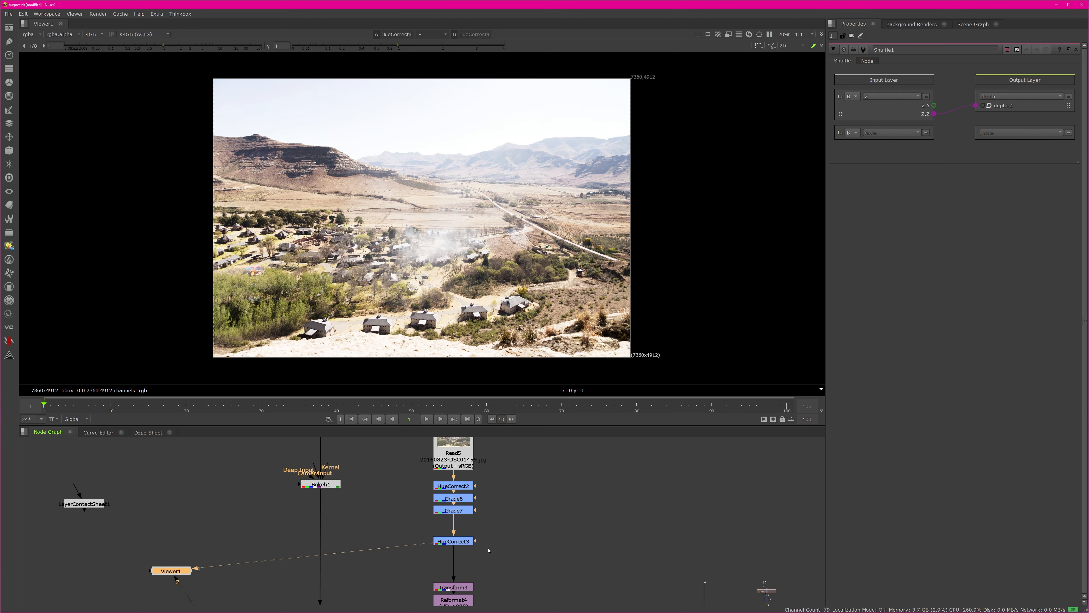
Step: View the Transform4 and Reformat4 outputs to examine how the background photograph is repositioned and reformatted to HD_1080
middle_drag(469, 587, 487, 526)
click(484, 525)
key(1)
click(481, 539)
key(1)
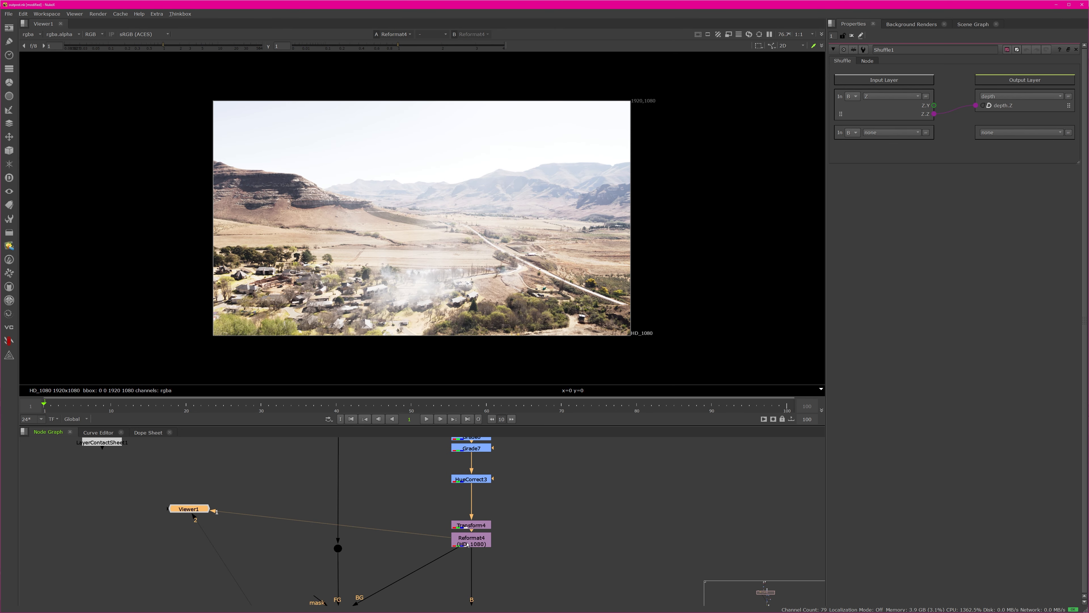
Step: View the Merge1 (over) output to examine the render composited over the background
middle_drag(475, 603, 502, 507)
click(499, 510)
key(1)
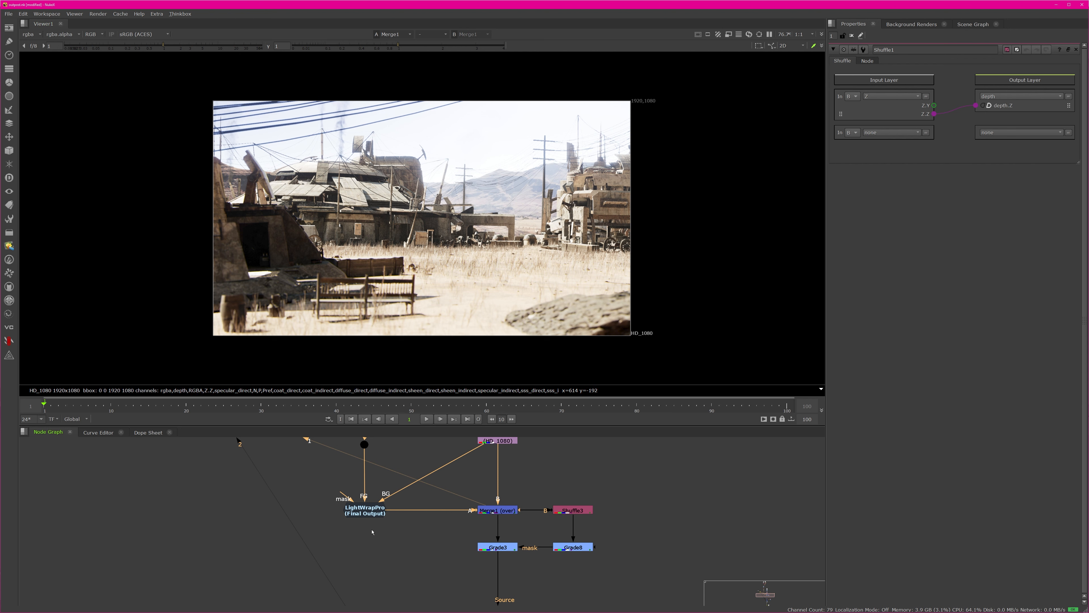
Step: Switch LightWrapPro off and on while viewing Merge1, and examine the wires and hut against the sky up close
click(373, 507)
key(d)
key(d)
key(d)
key(d)
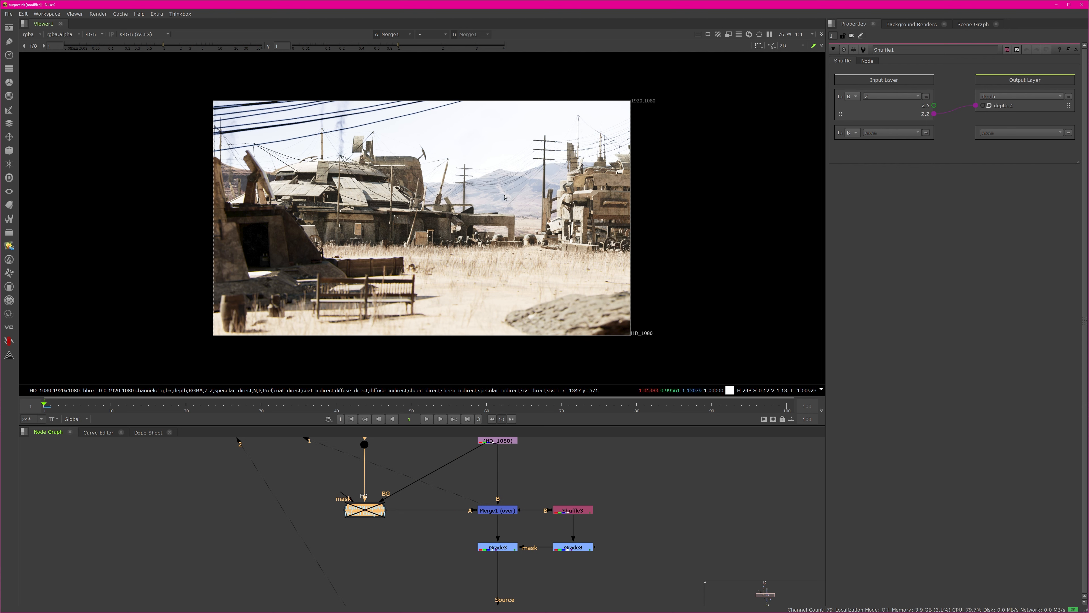
scroll(409, 177, up, 5)
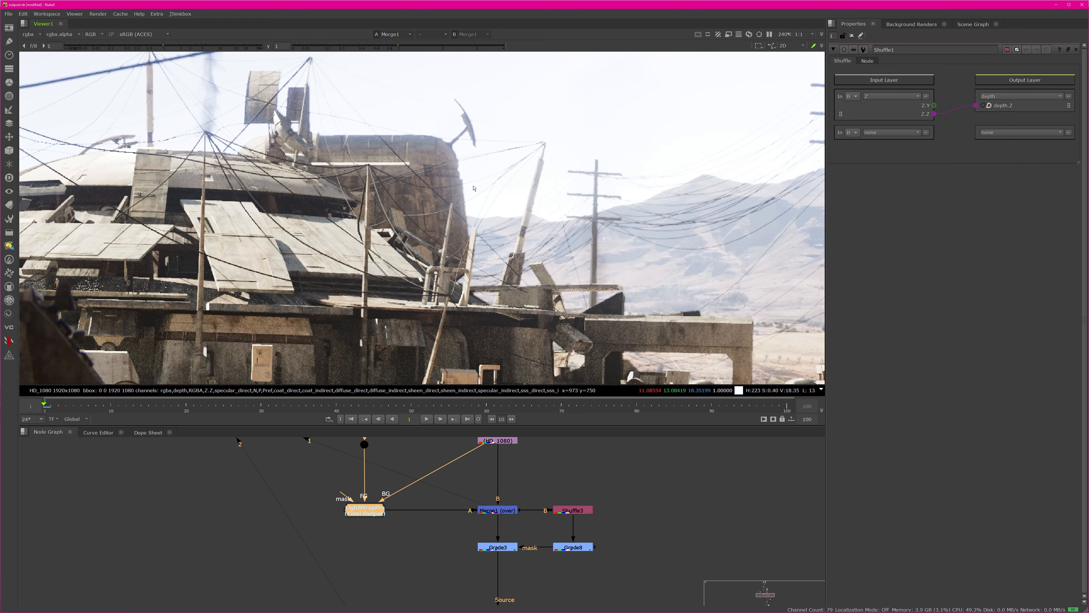
scroll(346, 197, down, 2)
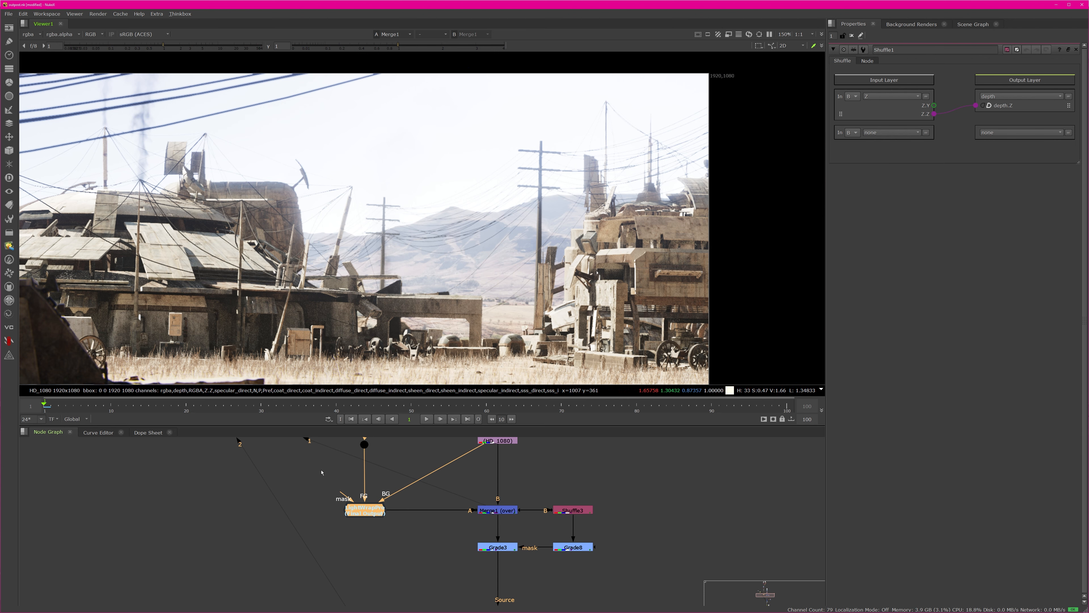
Step: Compare the composite with and without LightWrapPro again across the hut, power poles and the building beside the mountains
key(d)
key(d)
key(d)
key(d)
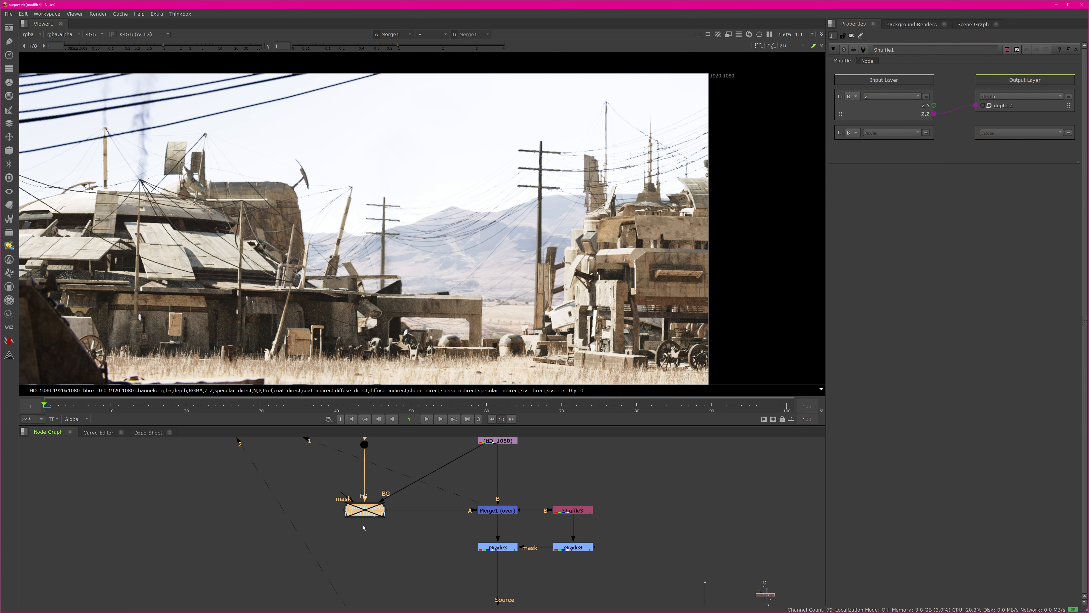
middle_drag(238, 304, 450, 316)
key(d)
key(d)
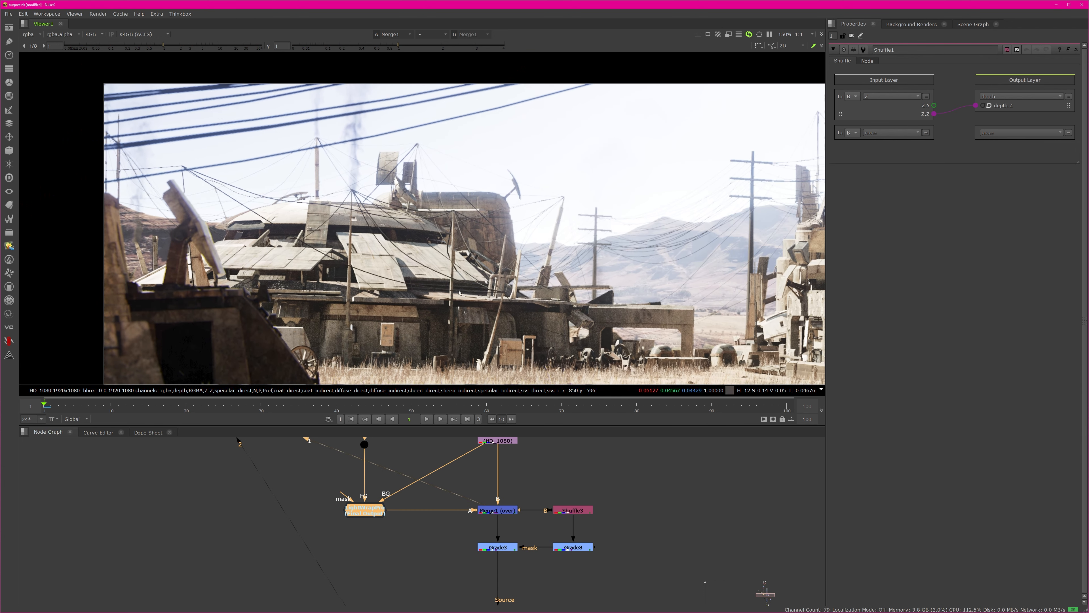
key(d)
key(d)
key(d)
key(d)
middle_drag(723, 318, 543, 290)
Step: View the Shuffle3 output and the Grade8 depth mask that feeds Grade3
middle_drag(618, 527, 620, 491)
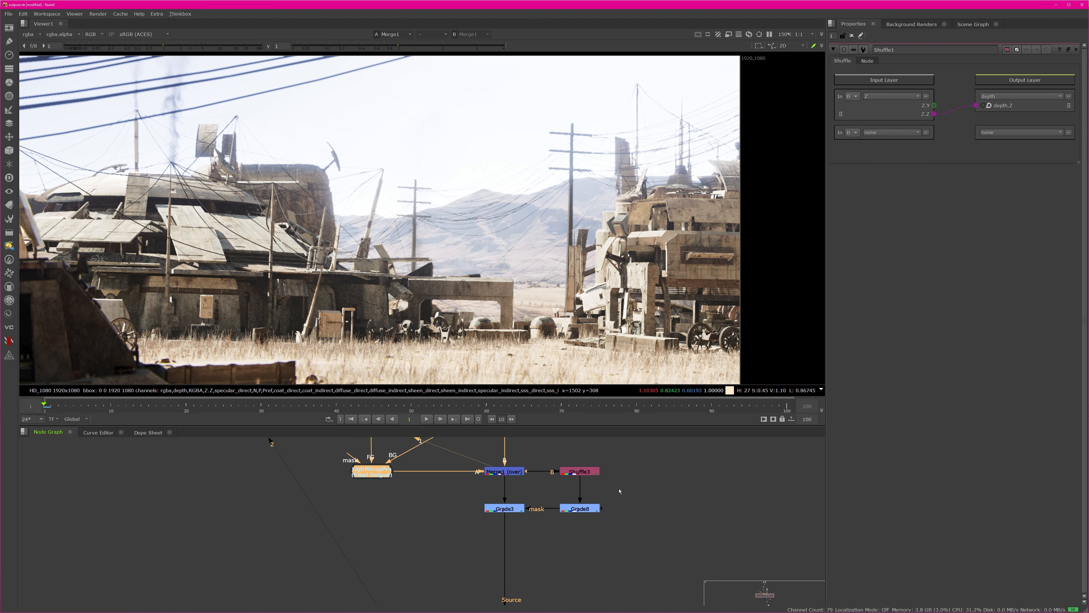
ctrl+shift+click(574, 472)
ctrl+shift+click(510, 509)
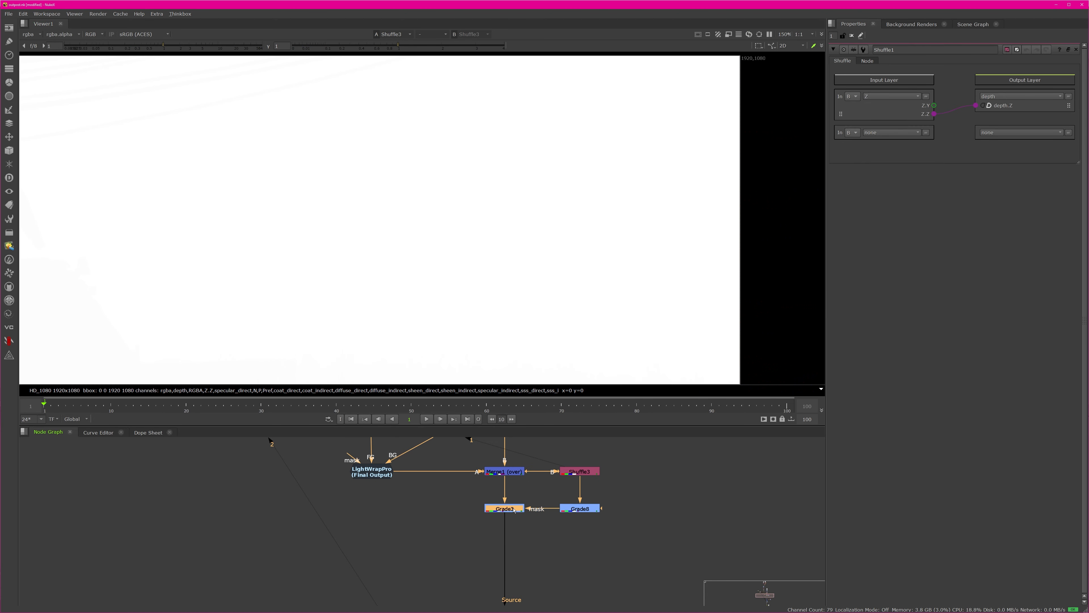
ctrl+shift+click(580, 509)
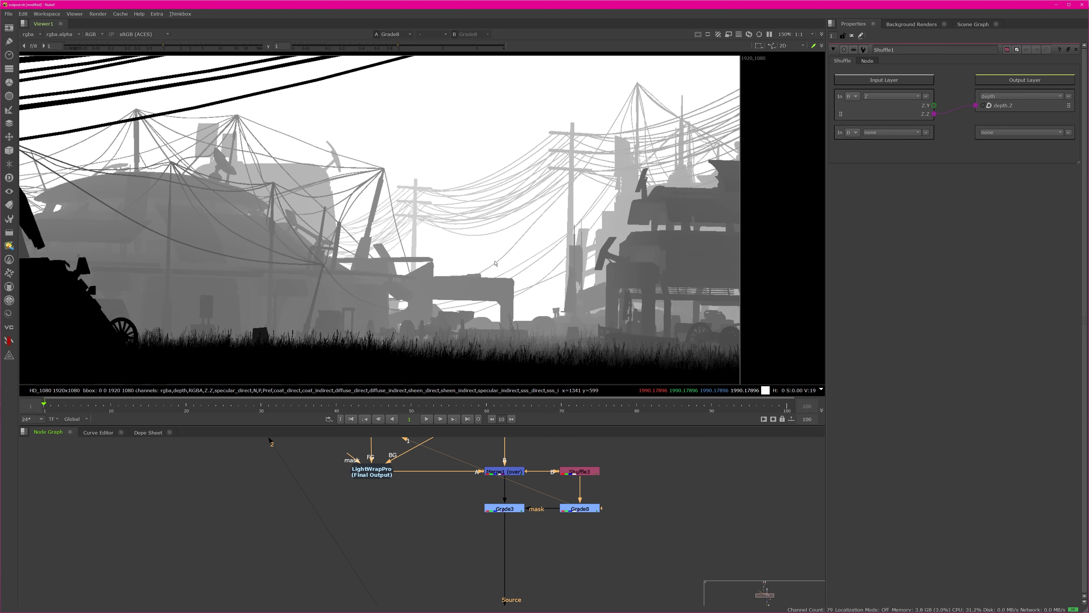
Step: View the Grade3 output and switch the node off and on to compare the depth-masked grade across the scene
click(496, 509)
key(1)
key(d)
key(d)
key(d)
key(d)
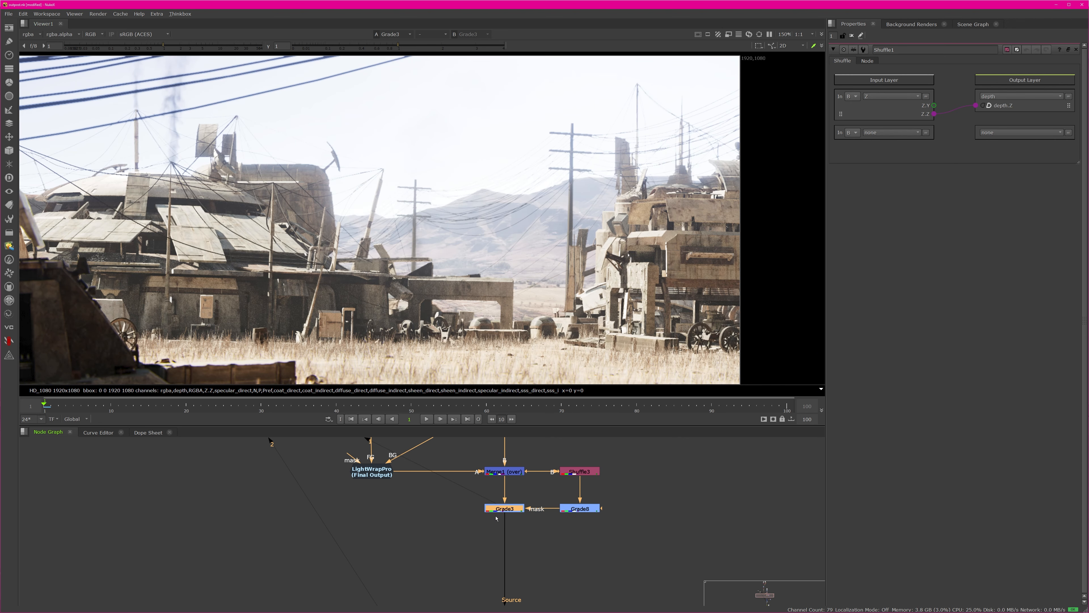
middle_drag(256, 281, 571, 251)
key(d)
key(d)
key(d)
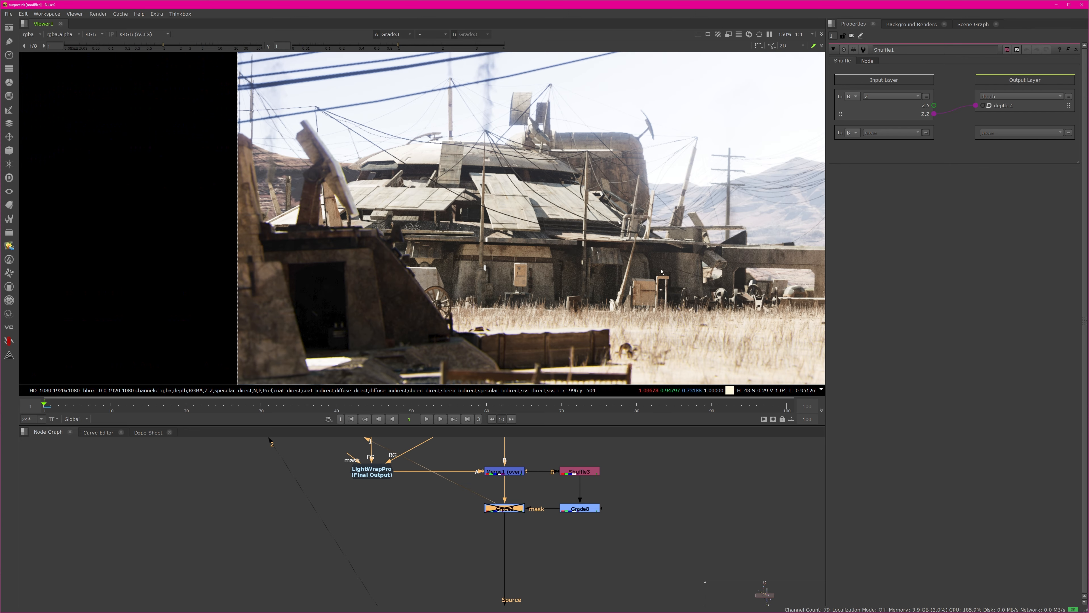
key(d)
middle_drag(719, 278, 485, 254)
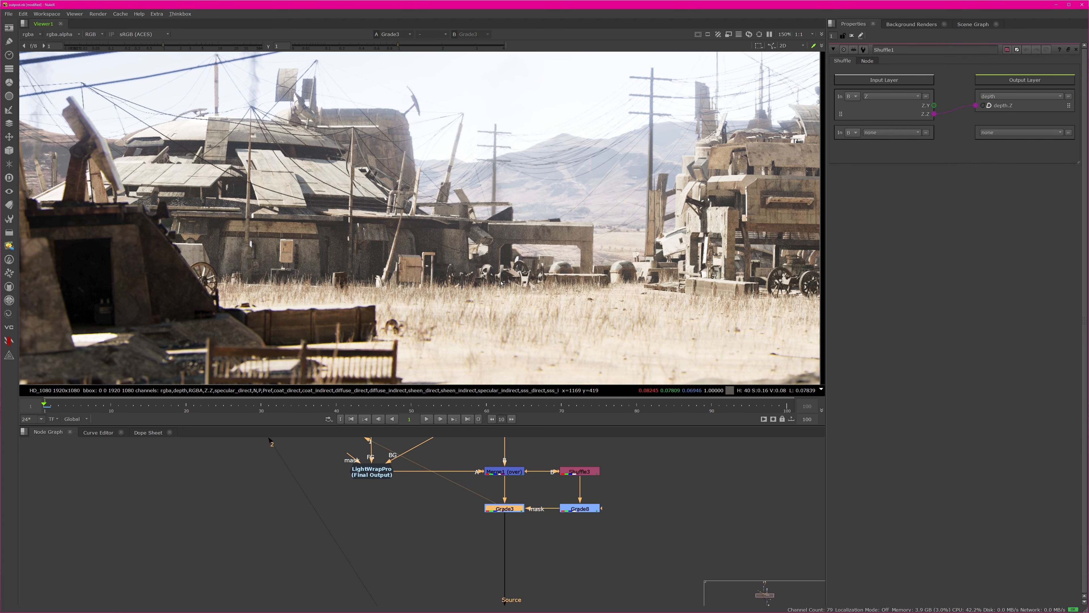
Step: View the LensDistortion1 output with the viewer overlay hidden, and compare the image with the distortion off and on
middle_drag(497, 601, 478, 513)
click(483, 532)
key(1)
key(f)
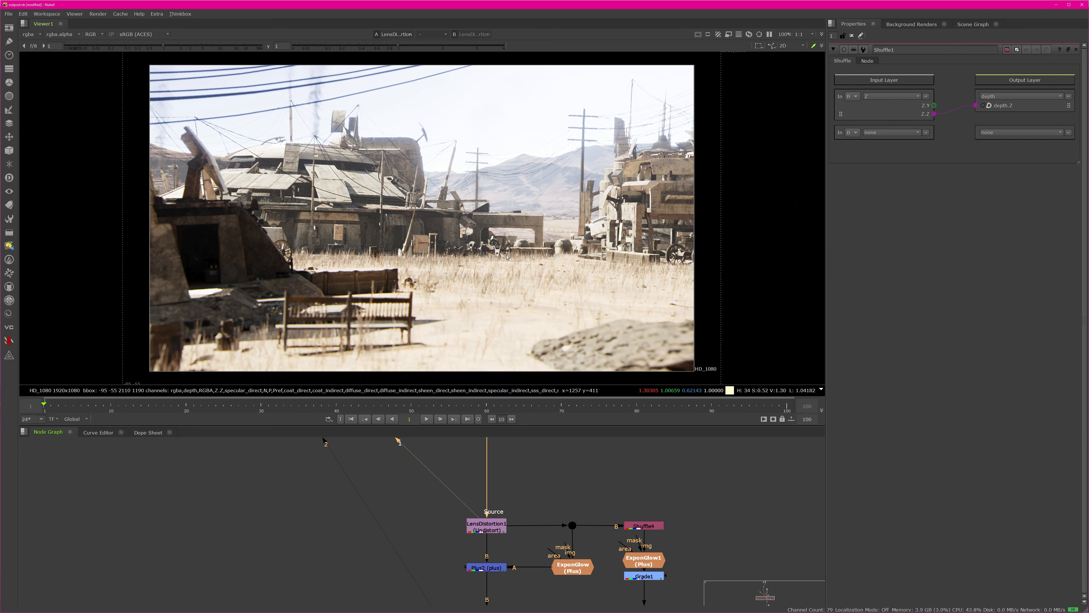
middle_drag(564, 280, 562, 278)
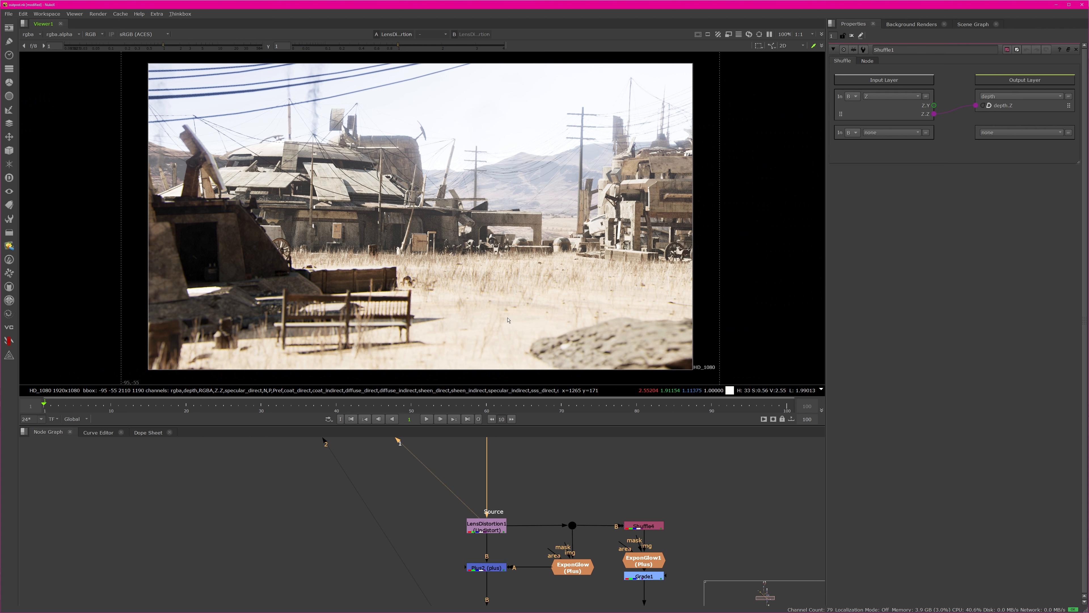
key(o)
key(d)
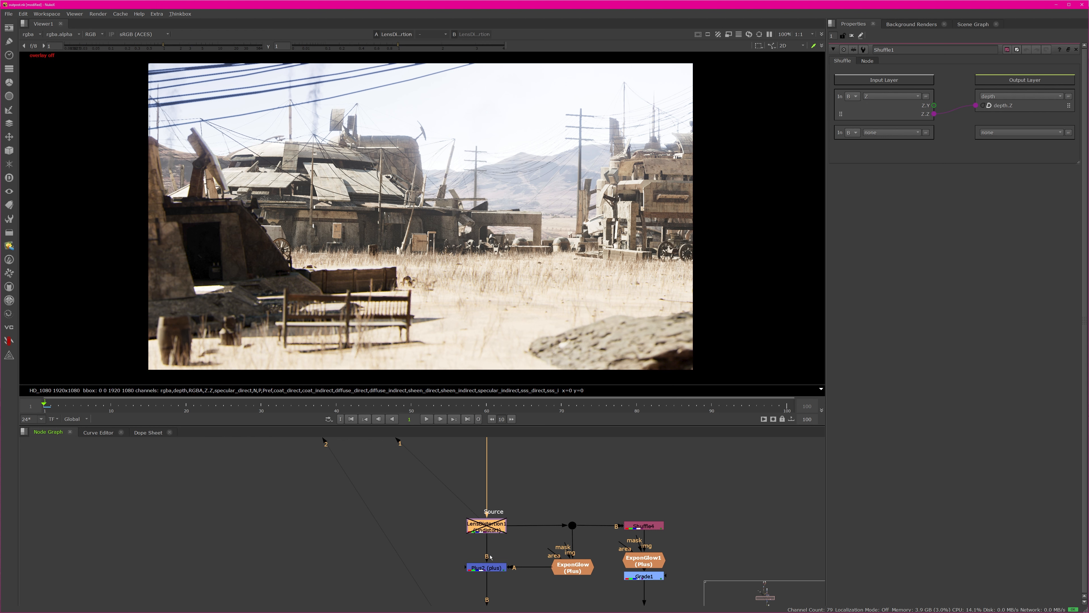
key(d)
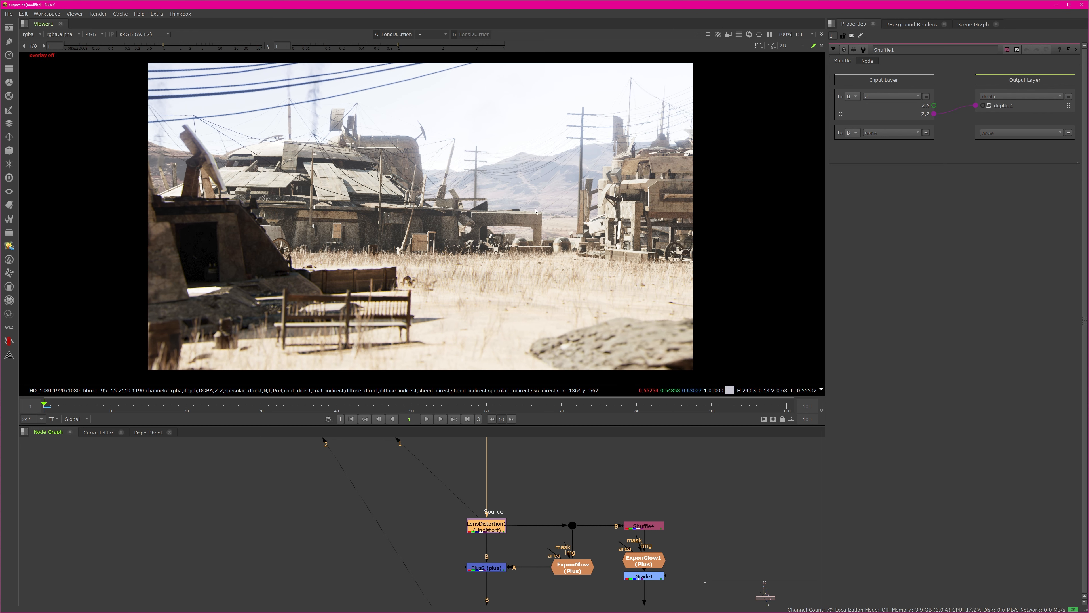
Step: View the ExponGlow output and the Plus2 node that adds this glow to the image
middle_drag(568, 573, 538, 510)
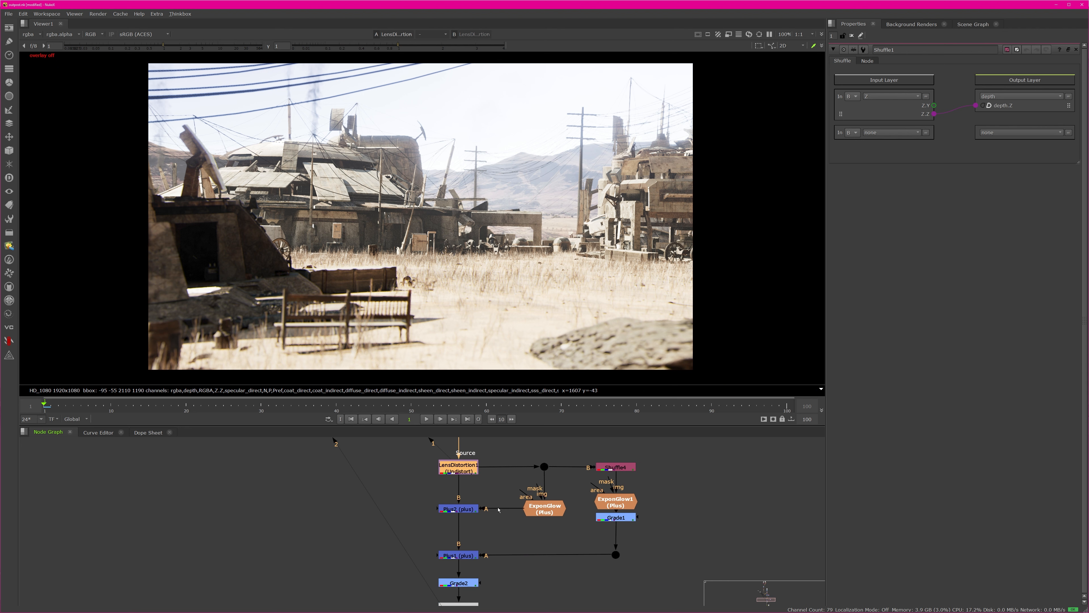
click(538, 511)
key(1)
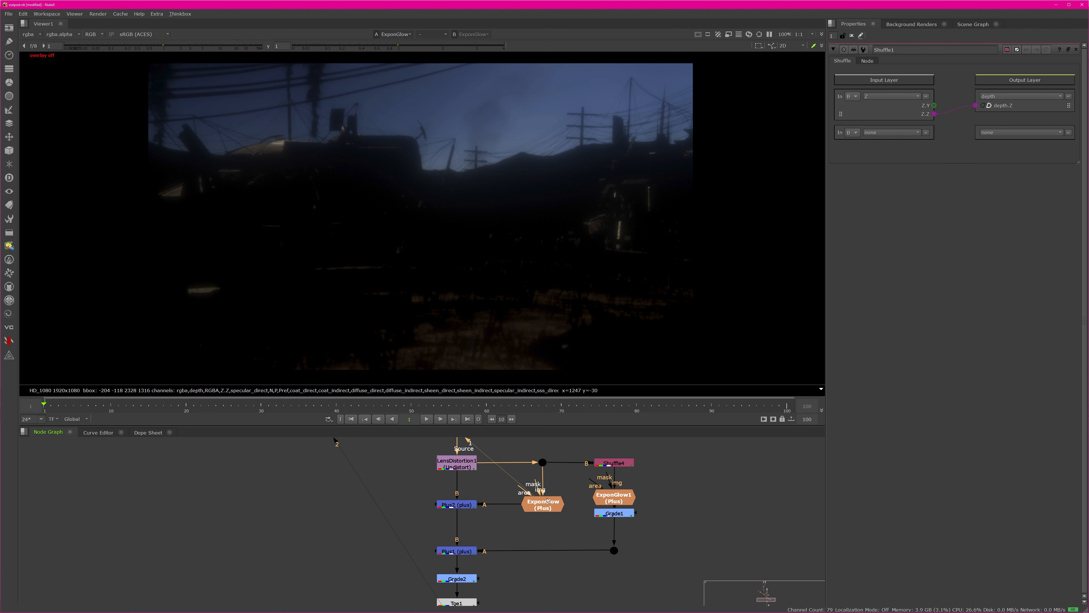
click(537, 507)
click(469, 504)
key(1)
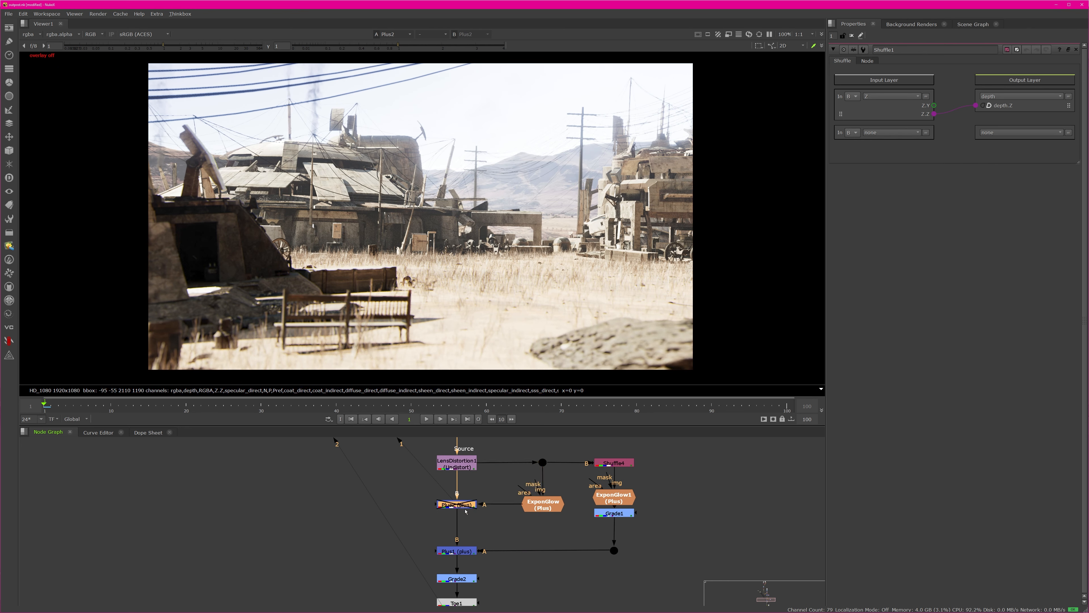
Step: View the ExponGlow1, Shuffle4 and Grade1 outputs to examine how the second glow pass is built and tinted
click(603, 500)
key(1)
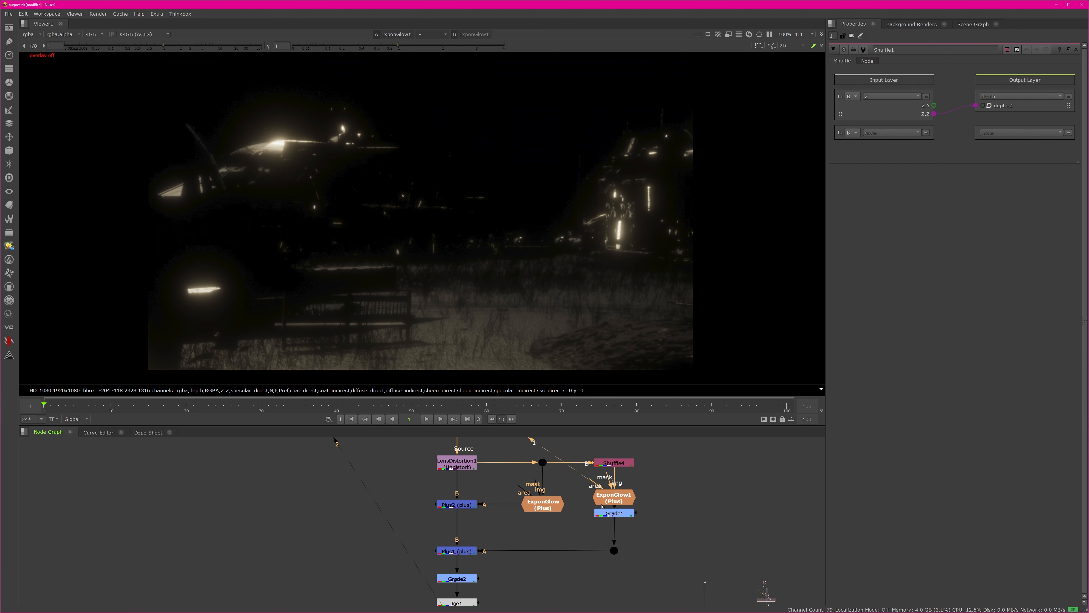
click(617, 504)
click(624, 463)
key(1)
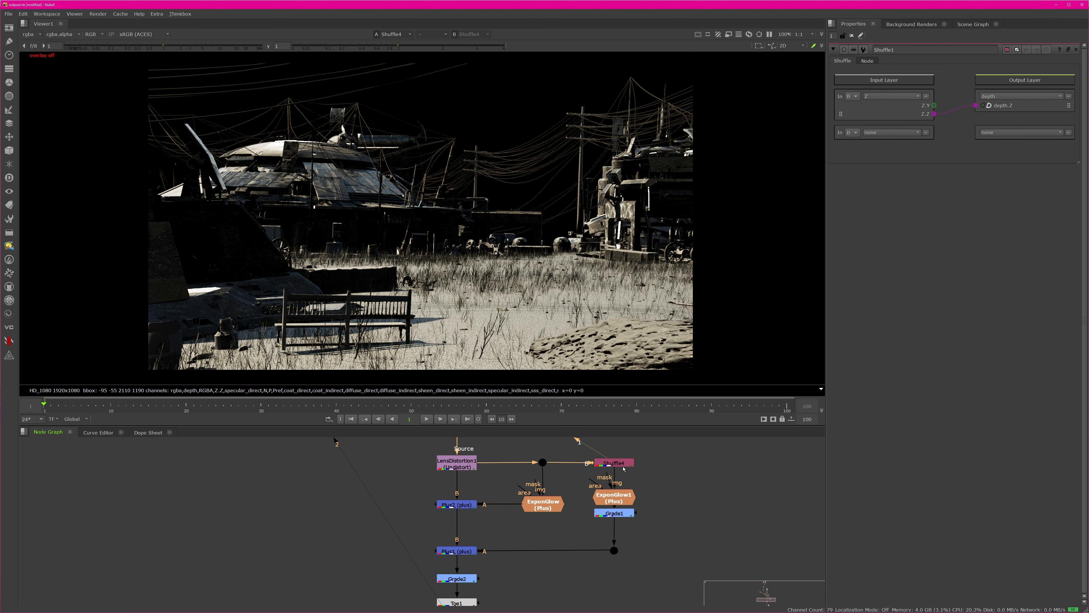
click(619, 490)
click(606, 513)
key(1)
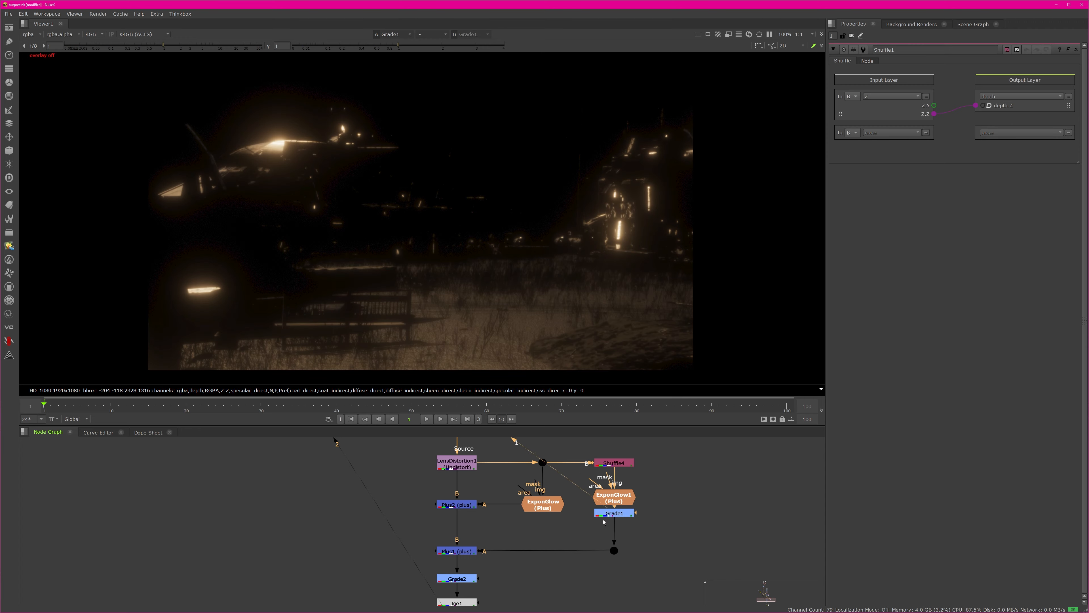
Step: View the Plus1 output and compare the second glow off and on around the wheeled building
click(457, 552)
key(1)
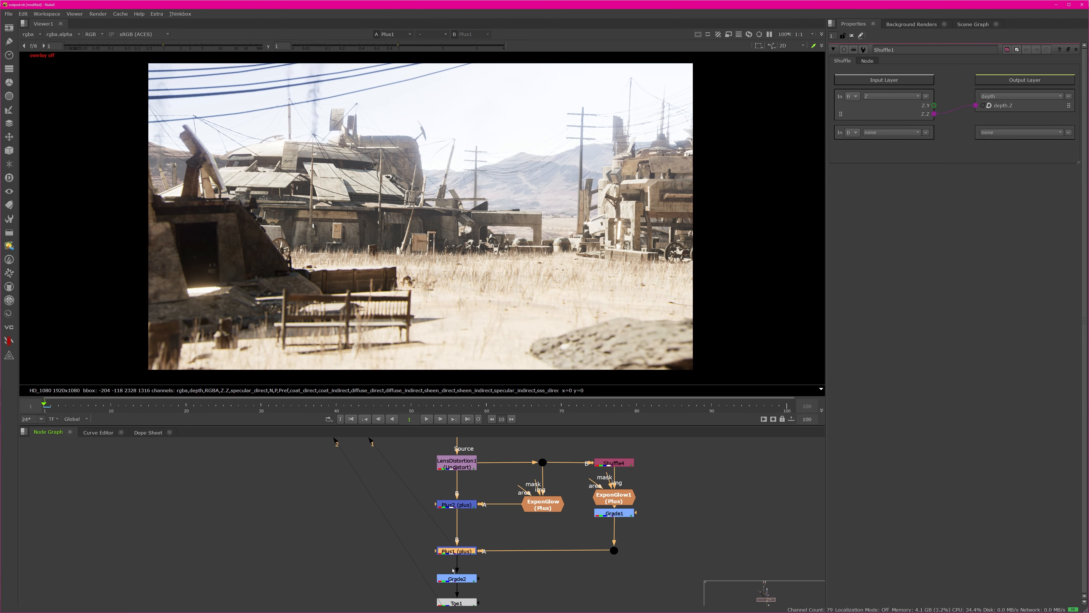
scroll(636, 253, up, 9)
scroll(548, 258, down, 4)
key(d)
key(d)
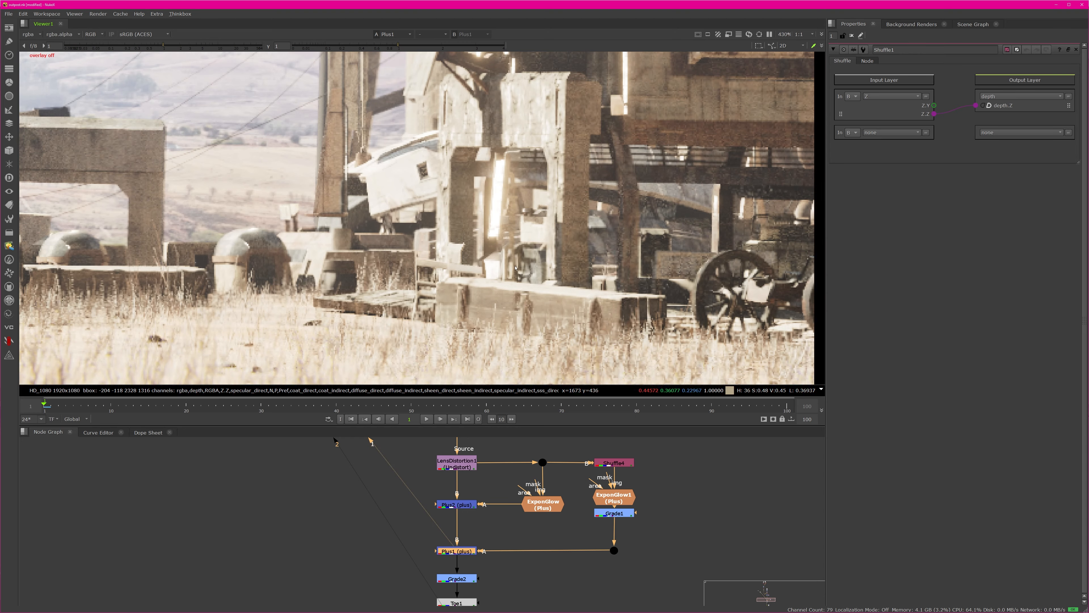
scroll(549, 260, down, 7)
Step: View the Grade2 output below Plus1 to examine the overall grade
middle_drag(521, 577, 498, 526)
scroll(472, 521, up, 1)
click(466, 510)
key(1)
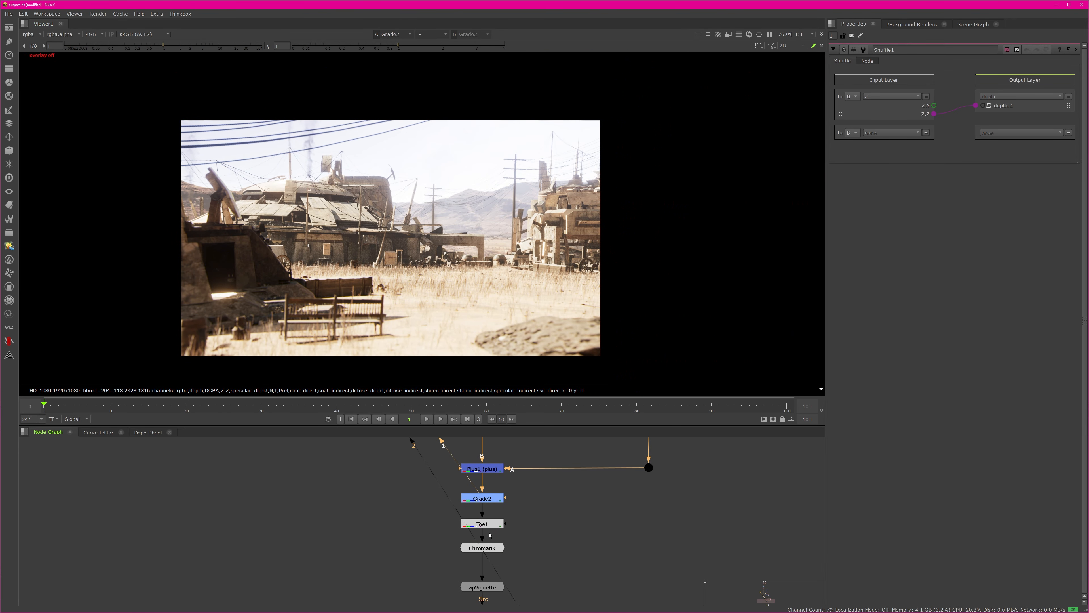
Step: View the Toe1 output and examine its effect on the dark foreground structure and bench
click(489, 526)
key(1)
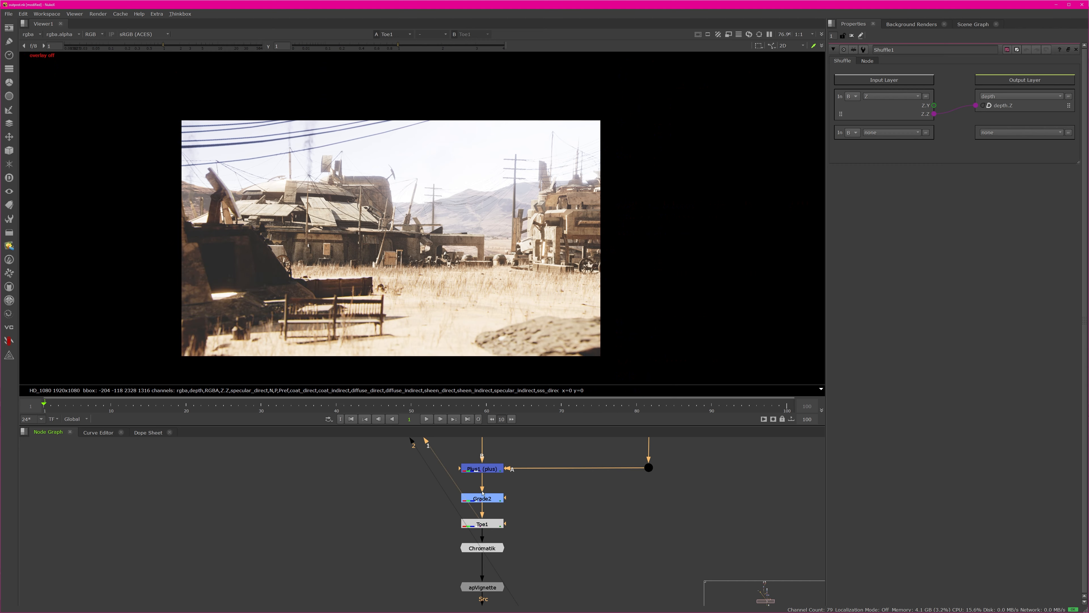
middle_drag(220, 261, 258, 250)
scroll(259, 250, up, 5)
middle_drag(338, 293, 394, 237)
scroll(395, 237, down, 1)
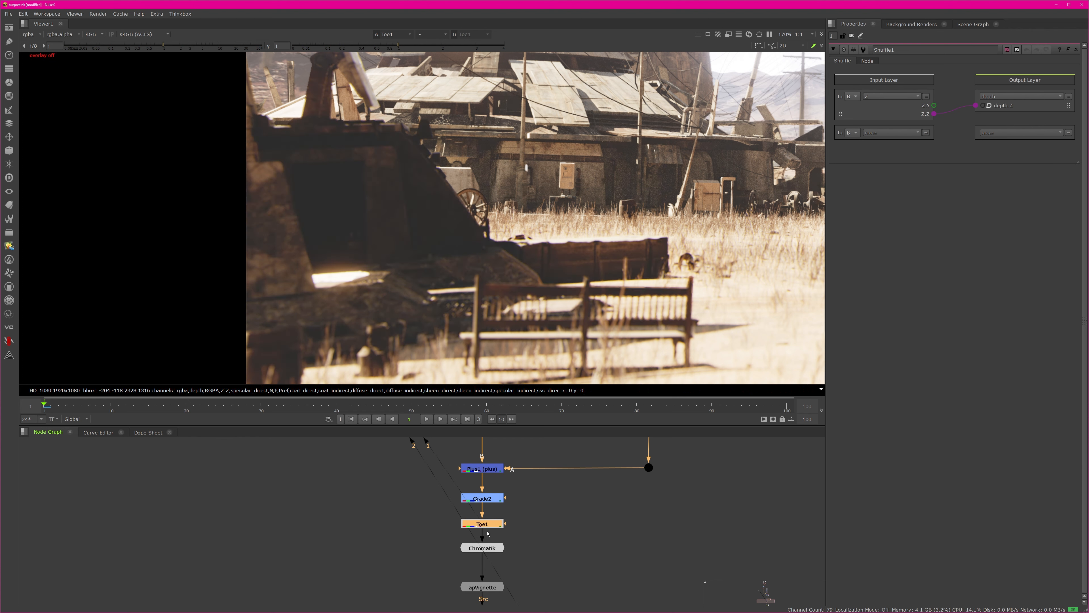
middle_drag(529, 281, 498, 288)
key(alt+f)
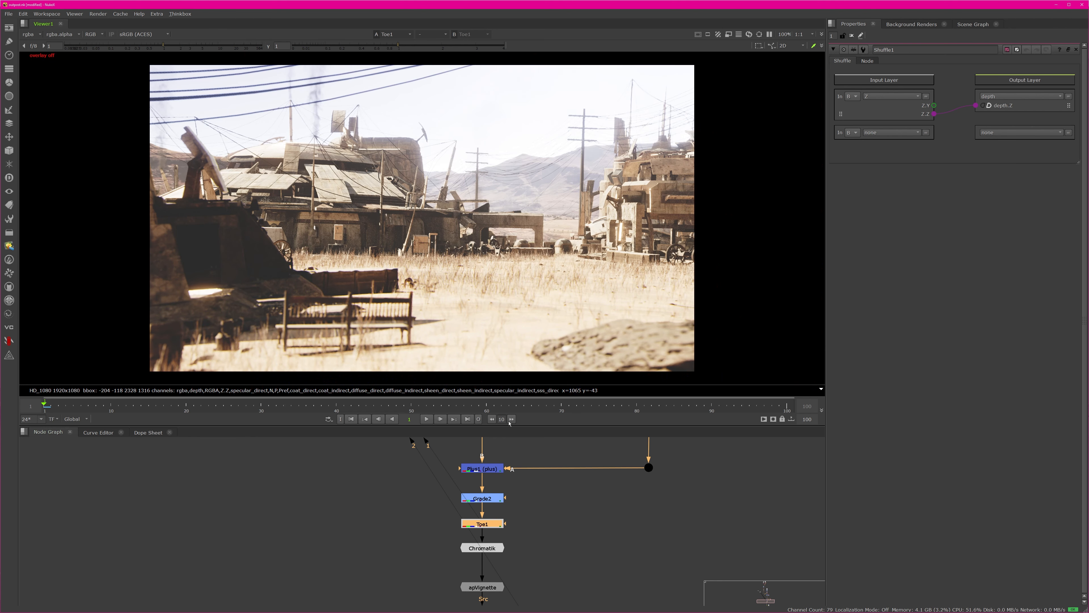
Step: View the Chromatik output and compare the chromatic aberration off and on around the wheel near the frame edge
click(483, 551)
key(1)
scroll(668, 210, up, 6)
middle_drag(668, 211, 575, 195)
click(482, 548)
scroll(631, 331, up, 3)
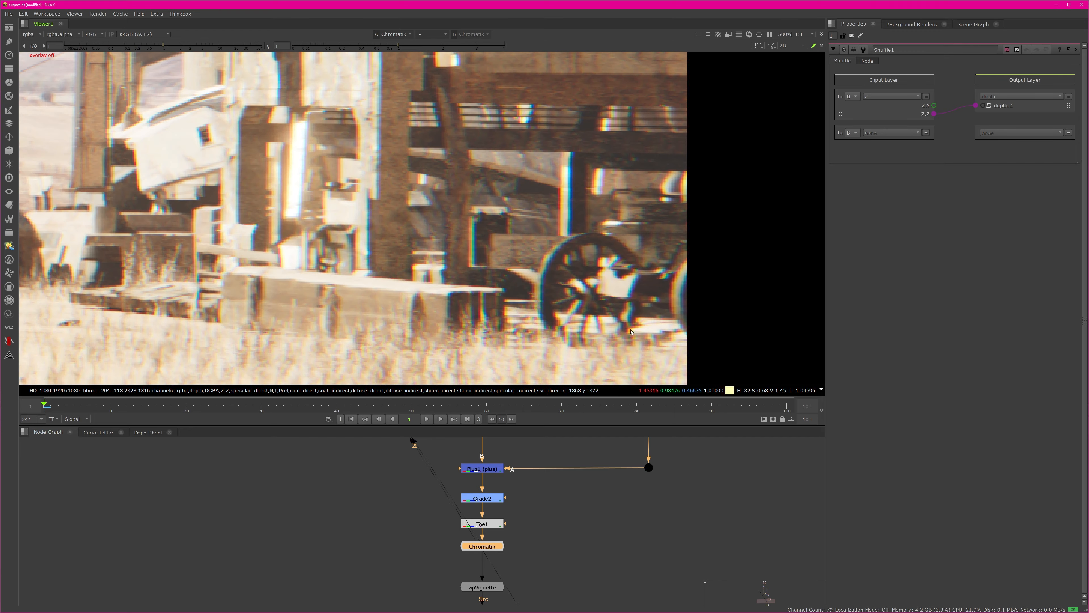
key(f)
scroll(678, 260, up, 10)
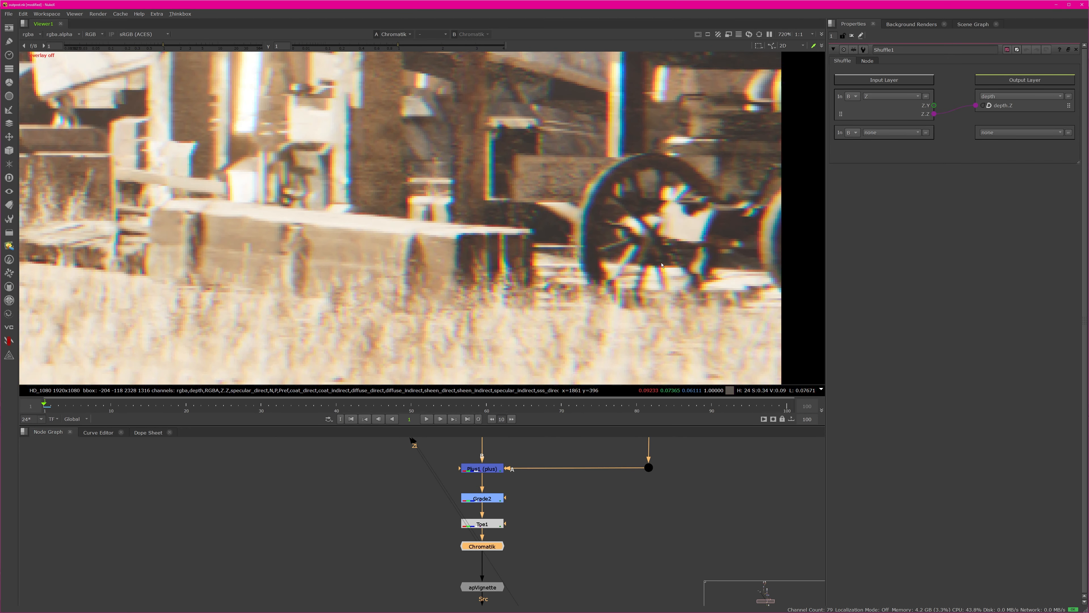
key(d)
key(d)
key(f)
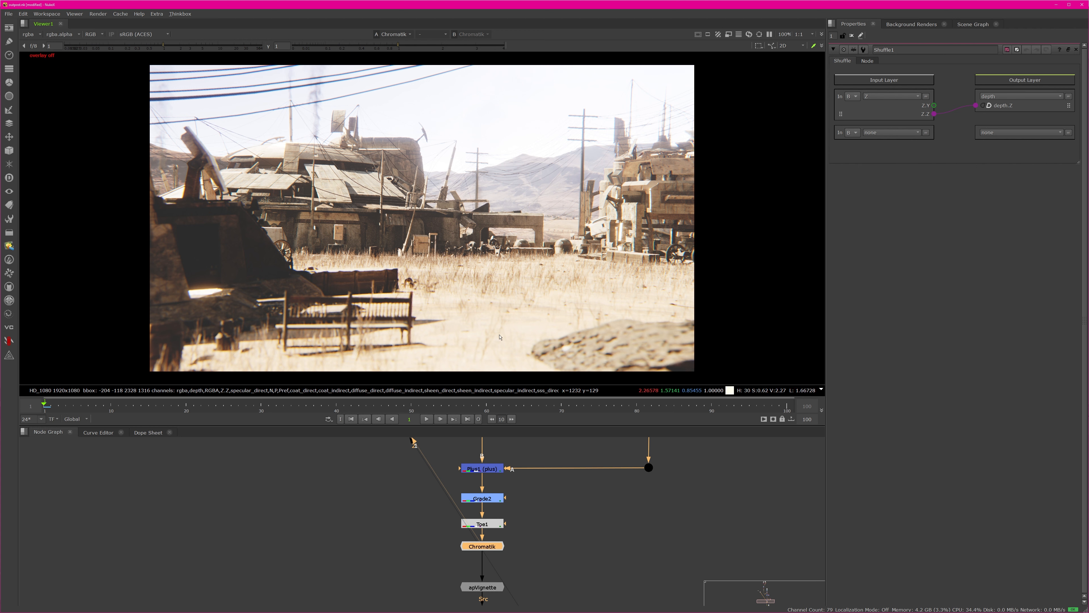
Step: View the apVignette output below Chromatik to examine the vignette on the outpost image
middle_drag(489, 590, 505, 525)
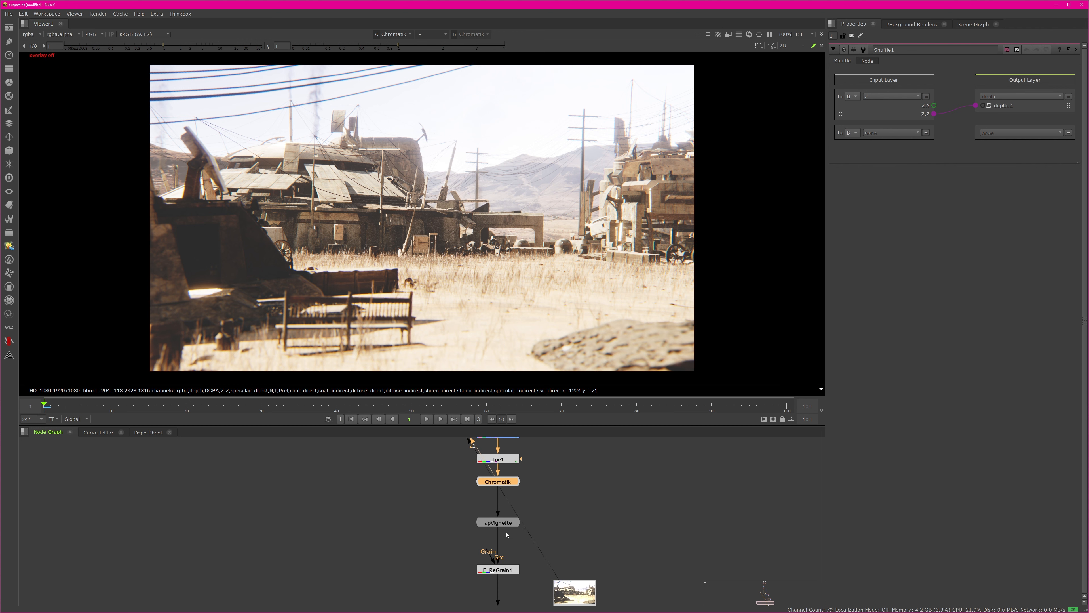
click(503, 523)
key(1)
click(511, 510)
Step: View the F_ReGrain1 output above the Write node and examine the added film grain
middle_drag(502, 567, 505, 532)
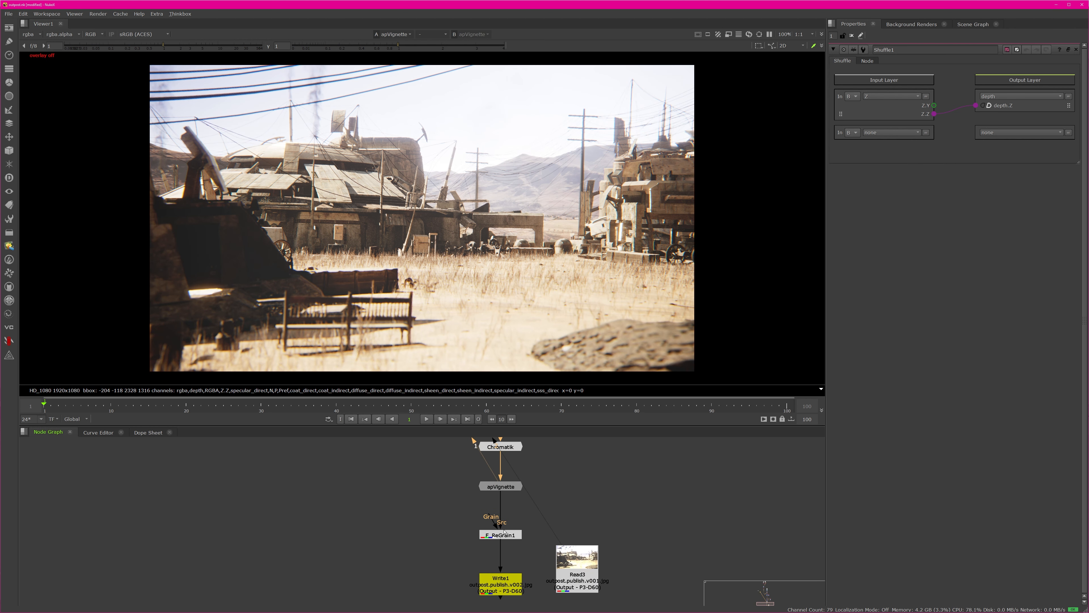
click(518, 536)
key(1)
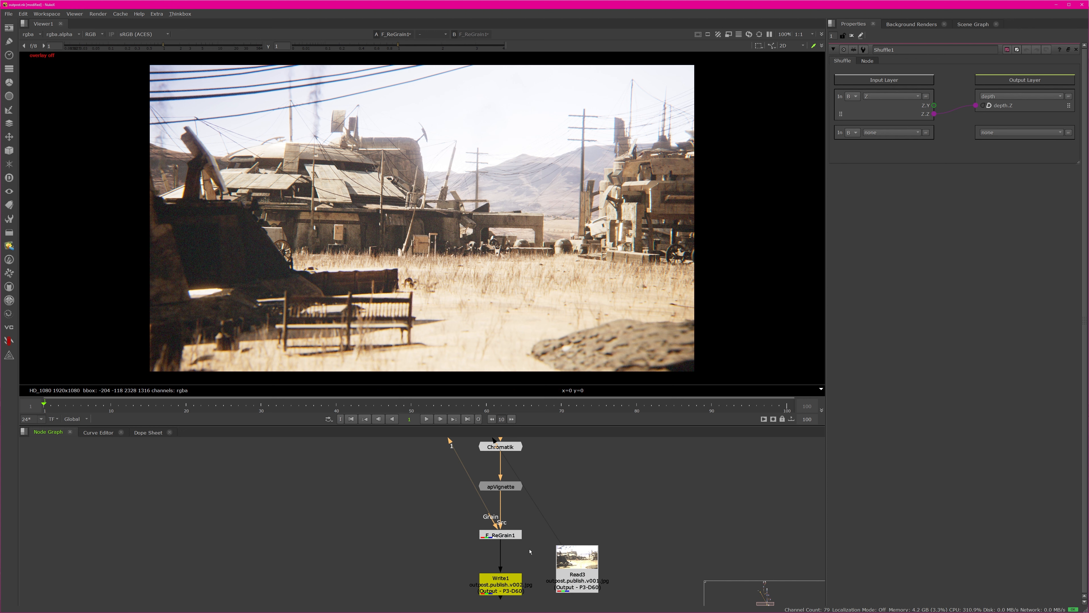
scroll(469, 218, up, 1)
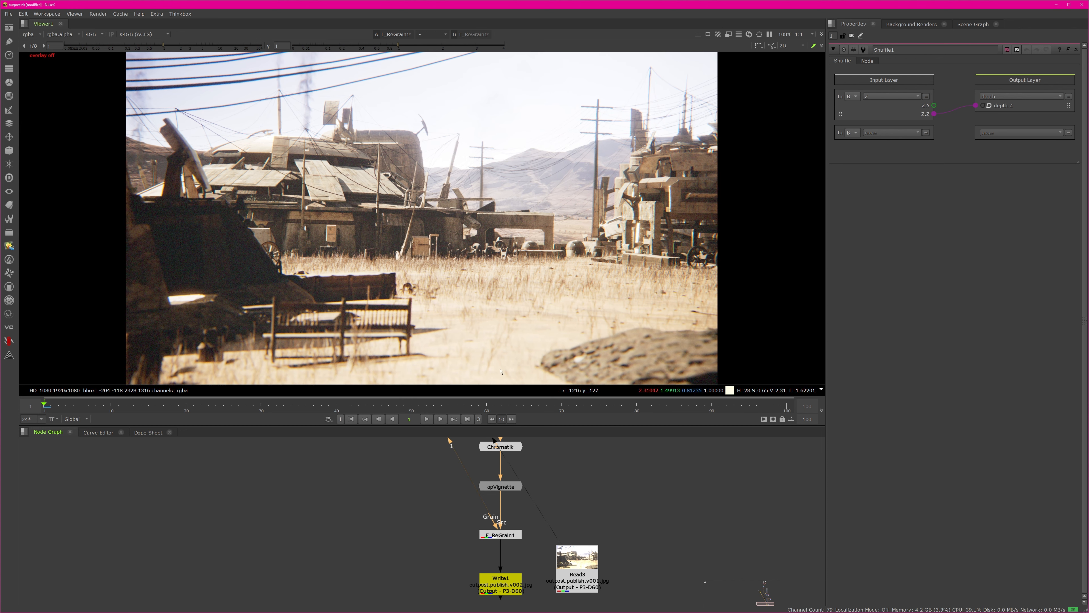
click(500, 535)
Step: View the raw outpost render from the dot above HueCorrect1 on the second viewer input, keeping F_ReGrain1 on the first
scroll(532, 510, down, 4)
middle_drag(521, 459, 460, 598)
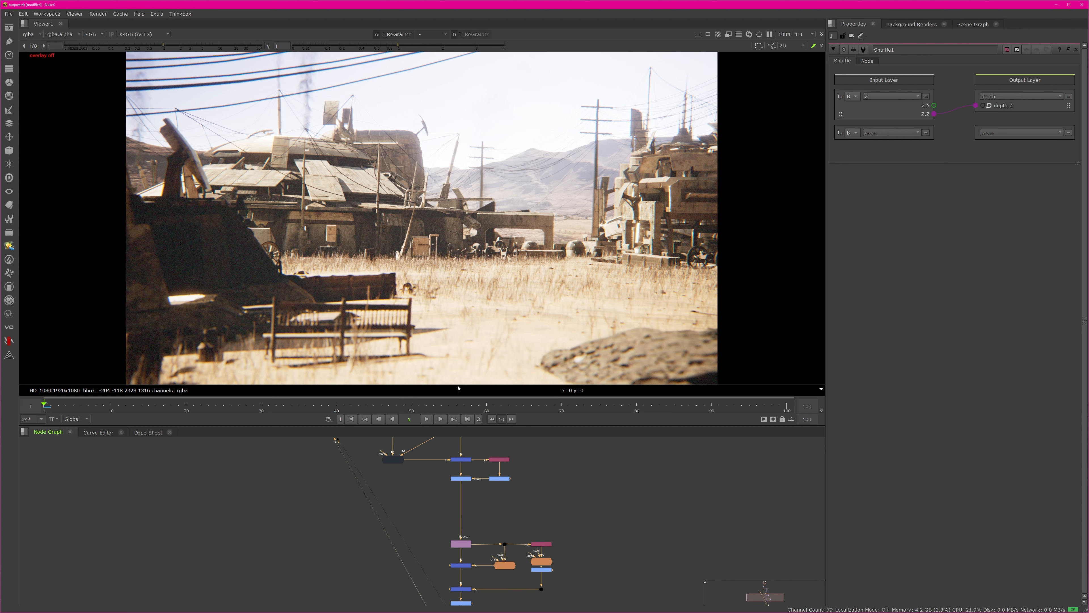
middle_drag(484, 455, 481, 580)
middle_drag(503, 479, 490, 574)
middle_drag(451, 513, 474, 571)
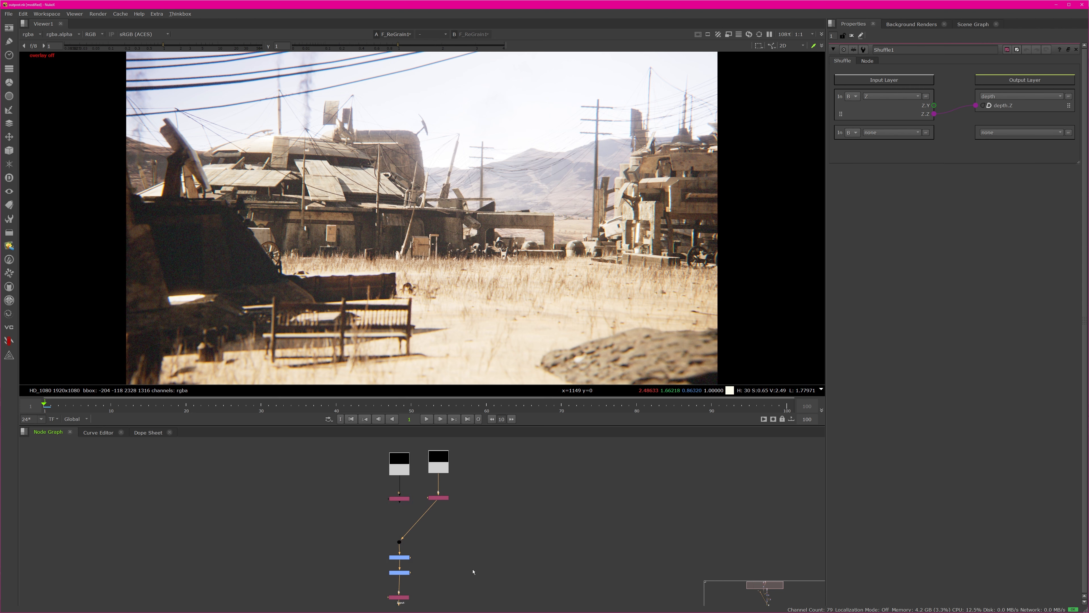
scroll(440, 524, up, 3)
key(2)
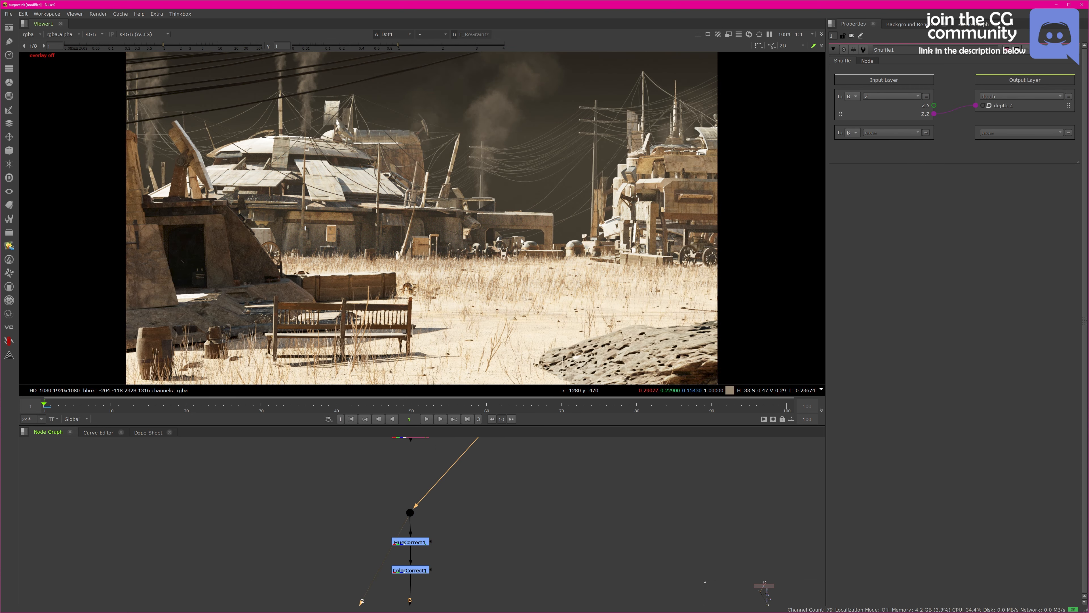
Step: Enlarge the viewer to full window and compare the final regrained comp with the raw render
key(space)
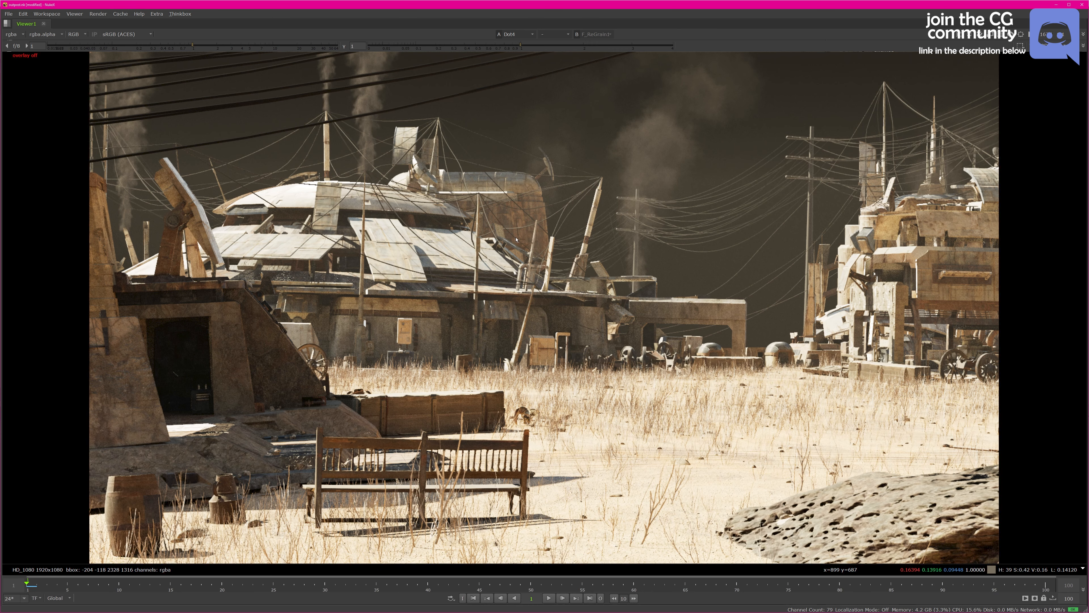
key(1)
key(2)
key(1)
middle_drag(575, 387, 533, 388)
key(2)
key(1)
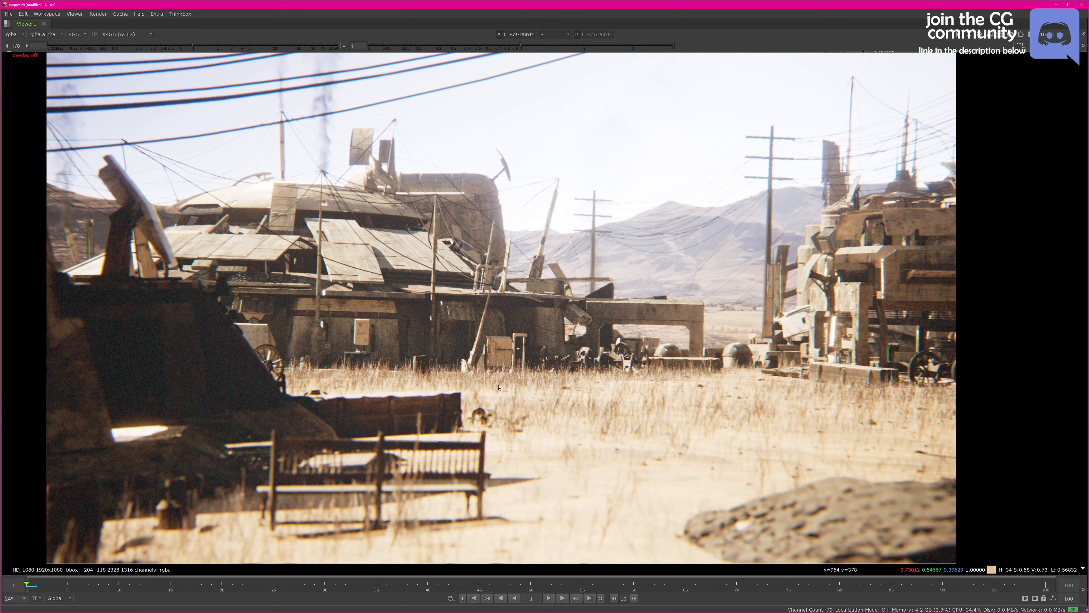